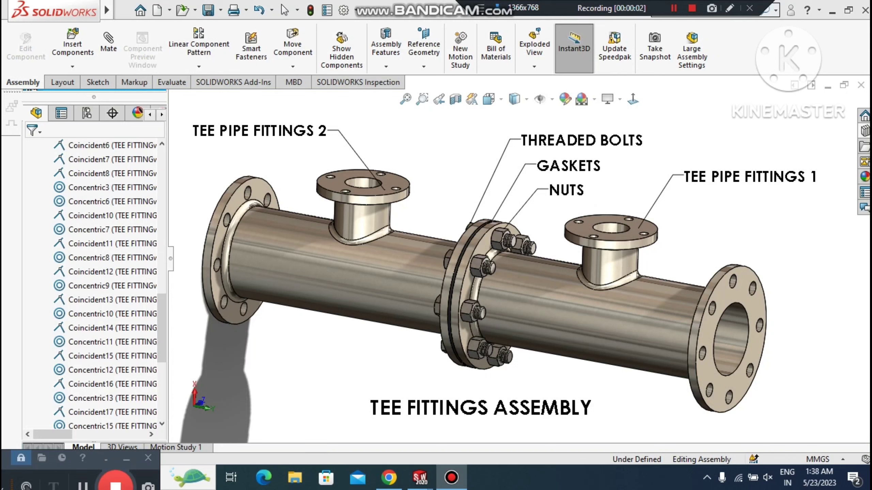
# - Examine the finished tee fittings assembly from all sides, including the end flanges and both branch pipes
pyautogui.rightClick(449, 158)
pyautogui.click(490, 229)
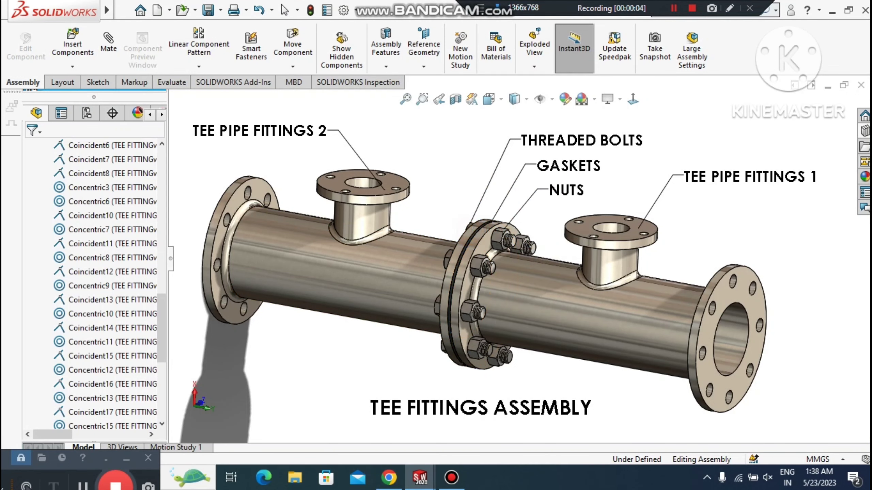
pyautogui.moveTo(390, 358)
pyautogui.mouseDown()
pyautogui.moveTo(427, 374)
pyautogui.moveTo(412, 380)
pyautogui.mouseUp()
pyautogui.press('Up')
pyautogui.press('Up')
pyautogui.press('Up')
pyautogui.press('Up')
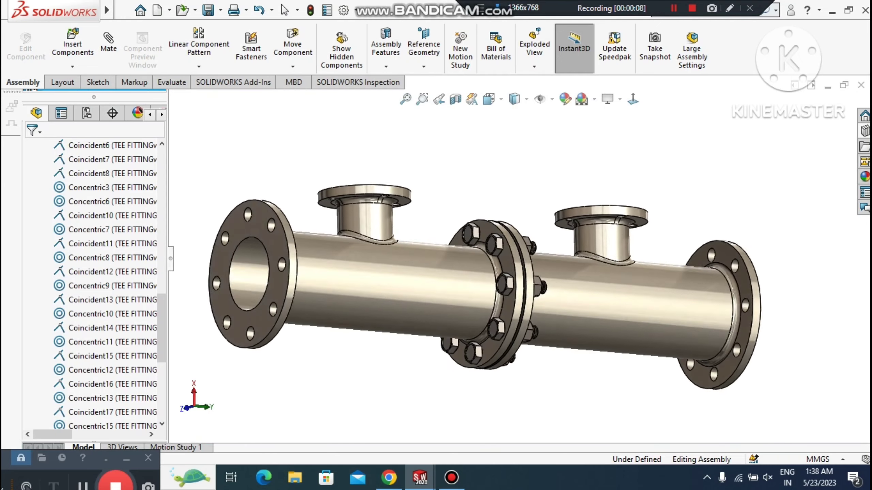
pyautogui.press('Left')
pyautogui.press('Left')
pyautogui.press('Left')
pyautogui.press('Left')
pyautogui.press('Left')
pyautogui.press('Left')
pyautogui.press('Left')
pyautogui.press('Left')
pyautogui.press('Left')
pyautogui.press('Left')
pyautogui.press('Left')
pyautogui.press('Left')
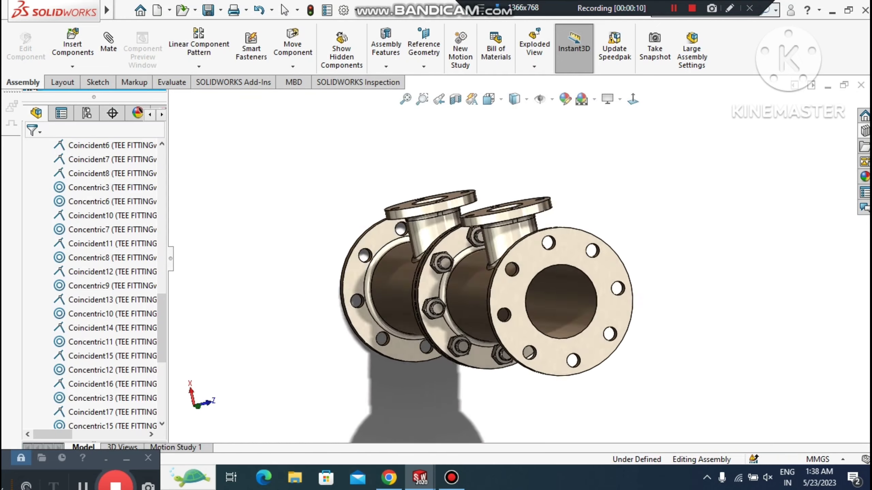
pyautogui.press('Left')
pyautogui.press('Left')
pyautogui.press('Left')
pyautogui.press('Left')
pyautogui.press('Left')
pyautogui.press('Left')
pyautogui.press('Left')
pyautogui.press('Left')
pyautogui.press('Left')
pyautogui.press('Left')
pyautogui.press('Left')
pyautogui.press('Left')
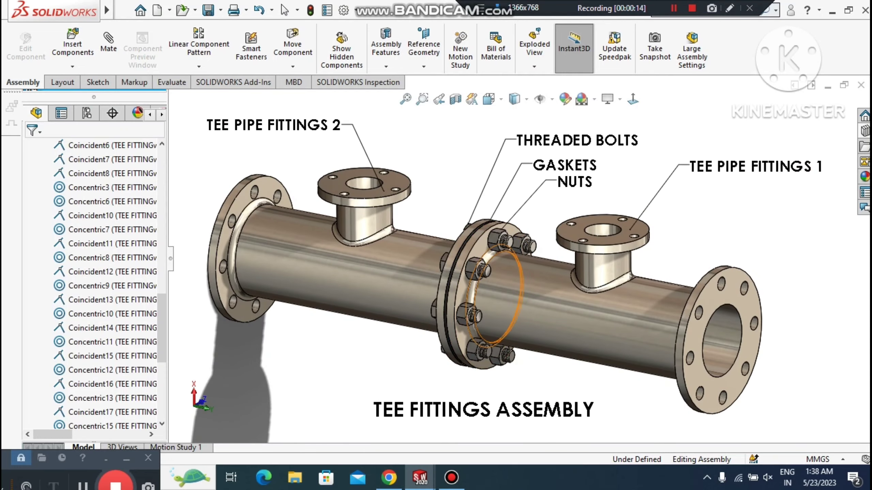
# - Inspect the bolted flange joint with its nuts and gasket up close, and review the whole assembly again
pyautogui.scroll(-5, 481, 314)
pyautogui.scroll(-3, 481, 313)
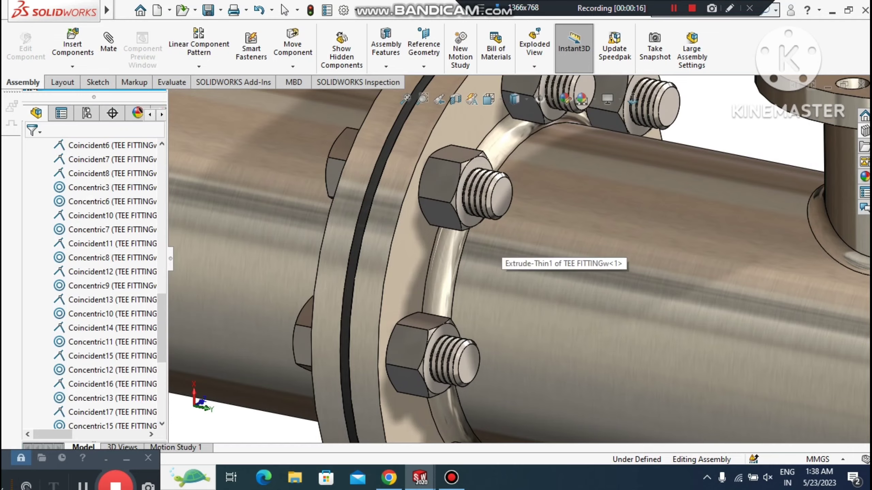
pyautogui.scroll(7, 502, 250)
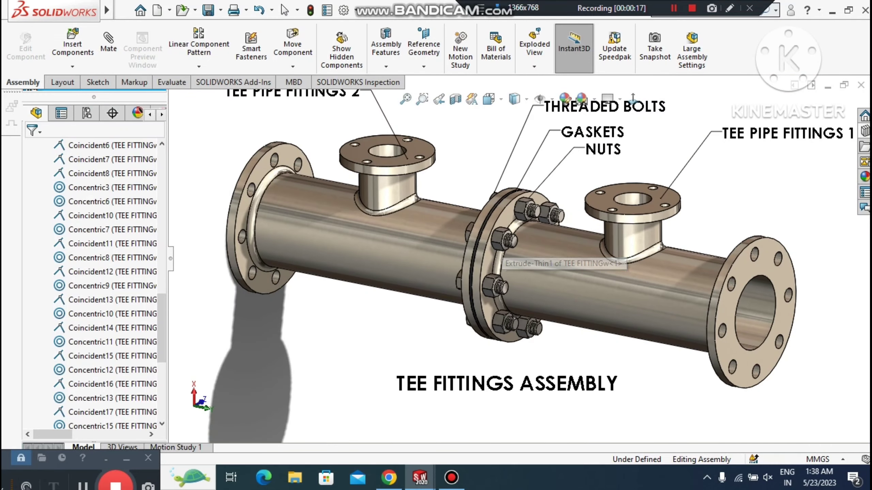
pyautogui.rightClick(706, 212)
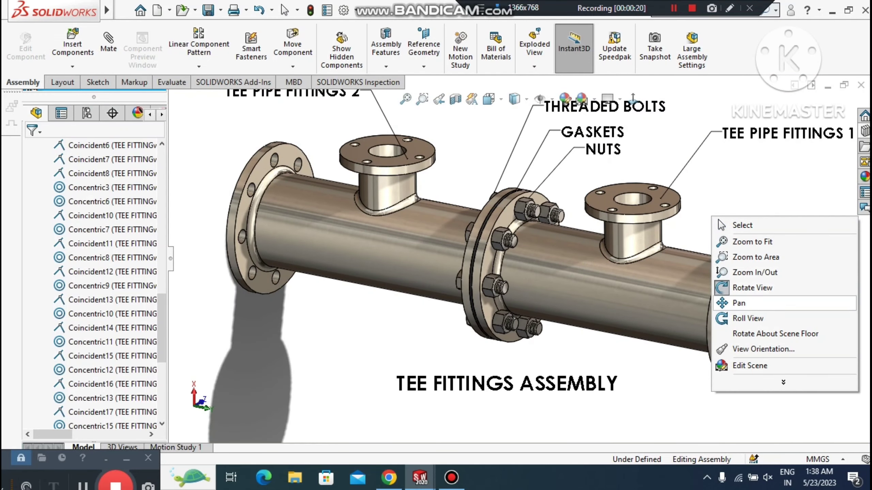
pyautogui.click(735, 302)
pyautogui.moveTo(690, 289)
pyautogui.mouseDown()
pyautogui.moveTo(648, 344)
pyautogui.moveTo(658, 333)
pyautogui.mouseUp()
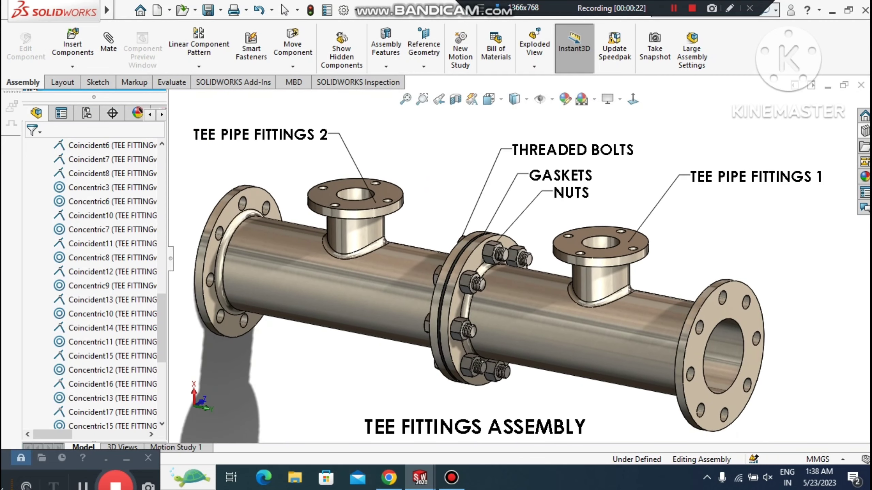
pyautogui.rightClick(421, 177)
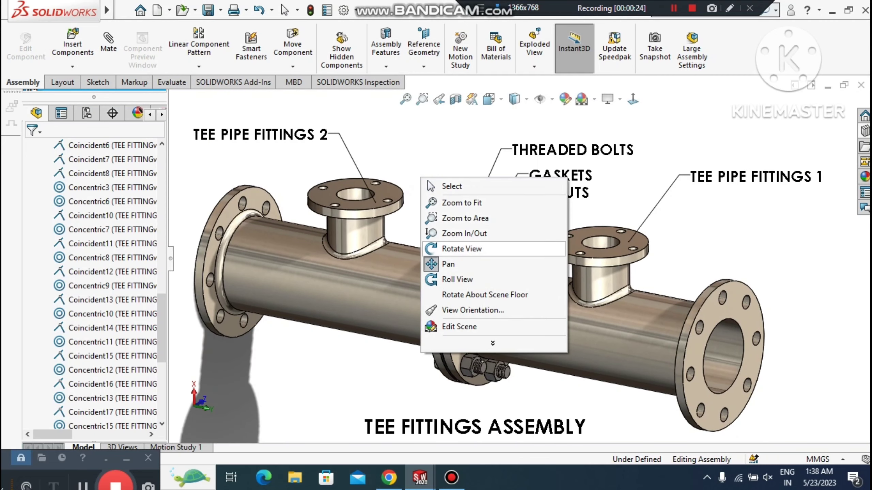
pyautogui.click(461, 248)
pyautogui.moveTo(462, 249)
pyautogui.mouseDown()
pyautogui.moveTo(261, 256)
pyautogui.moveTo(388, 257)
pyautogui.moveTo(328, 238)
pyautogui.moveTo(319, 244)
pyautogui.moveTo(347, 254)
pyautogui.moveTo(412, 261)
pyautogui.moveTo(472, 258)
pyautogui.moveTo(510, 242)
pyautogui.moveTo(539, 249)
pyautogui.moveTo(508, 242)
pyautogui.moveTo(437, 256)
pyautogui.moveTo(367, 247)
pyautogui.mouseUp()
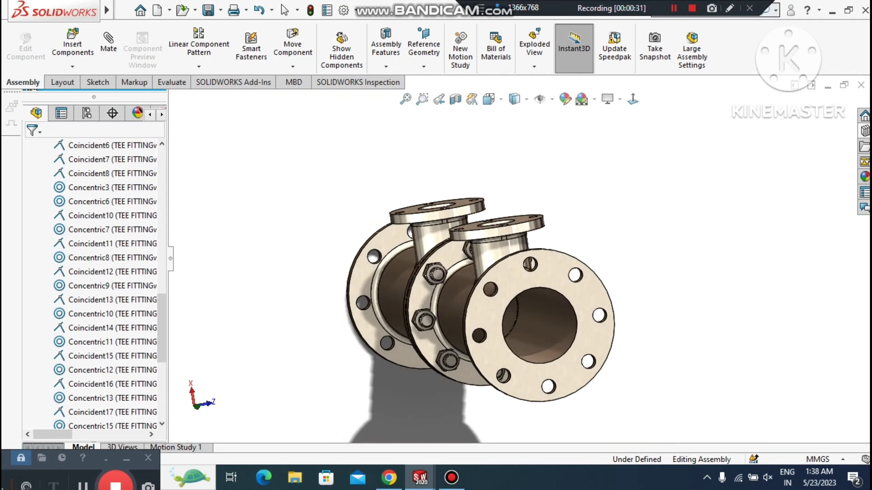
pyautogui.moveTo(367, 247)
pyautogui.mouseDown(button='middle')
pyautogui.moveTo(302, 241)
pyautogui.moveTo(350, 237)
pyautogui.moveTo(305, 230)
pyautogui.moveTo(340, 268)
pyautogui.moveTo(405, 275)
pyautogui.moveTo(412, 288)
pyautogui.mouseUp(button='middle')
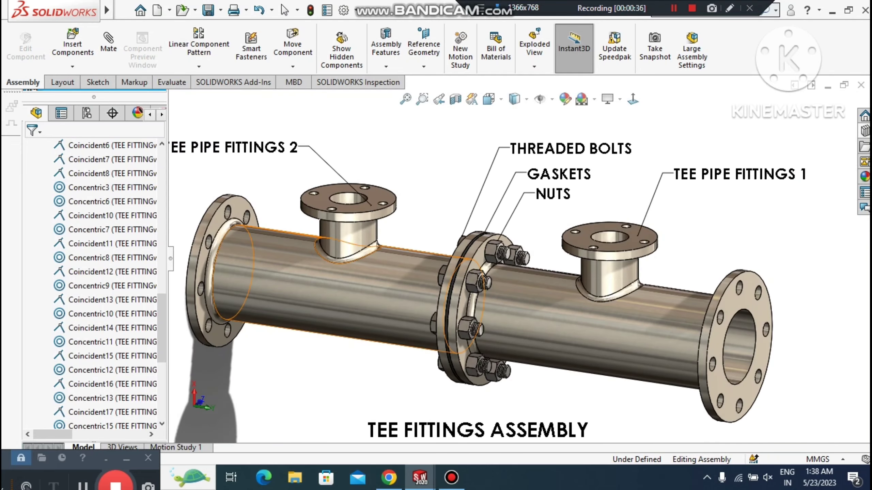
pyautogui.scroll(-1, 428, 368)
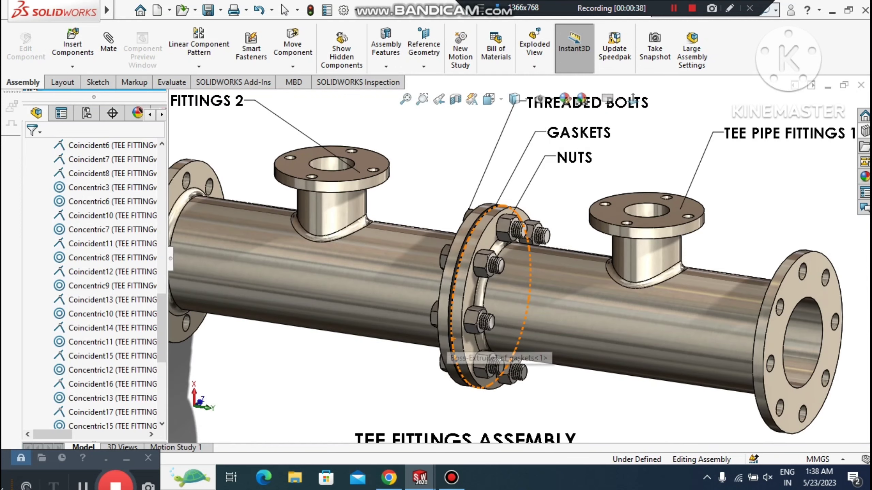
# - Create a new part document and switch its scene to a plain white background
pyautogui.click(124, 10)
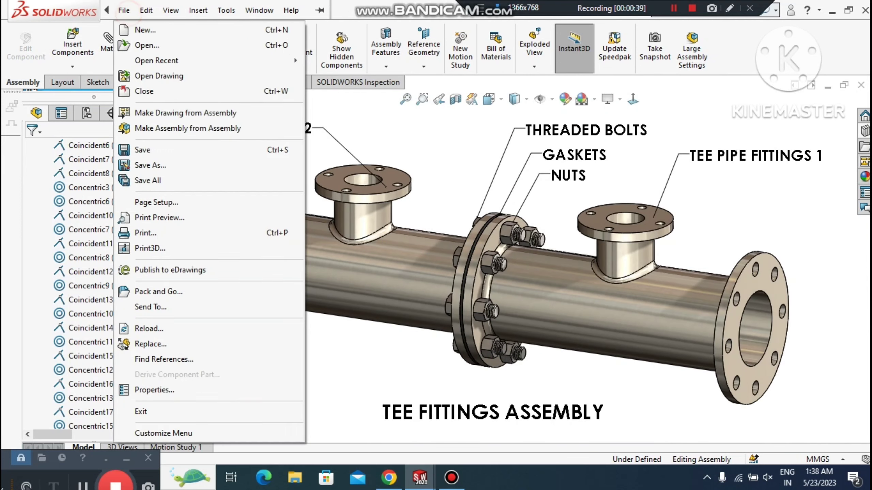
pyautogui.click(145, 30)
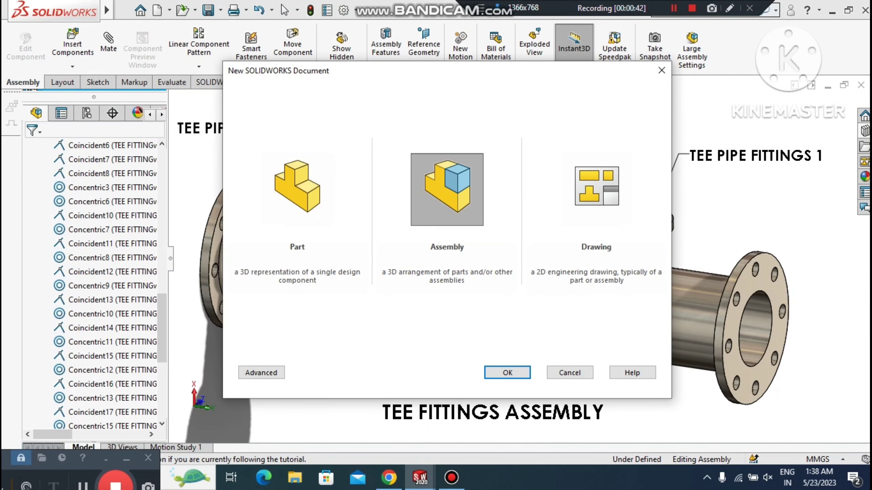
pyautogui.click(283, 214)
pyautogui.click(495, 373)
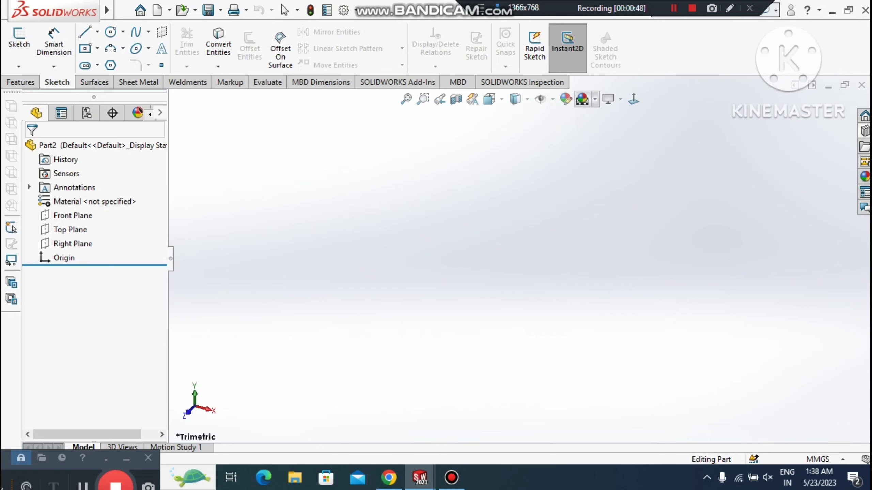
pyautogui.click(595, 100)
pyautogui.click(609, 130)
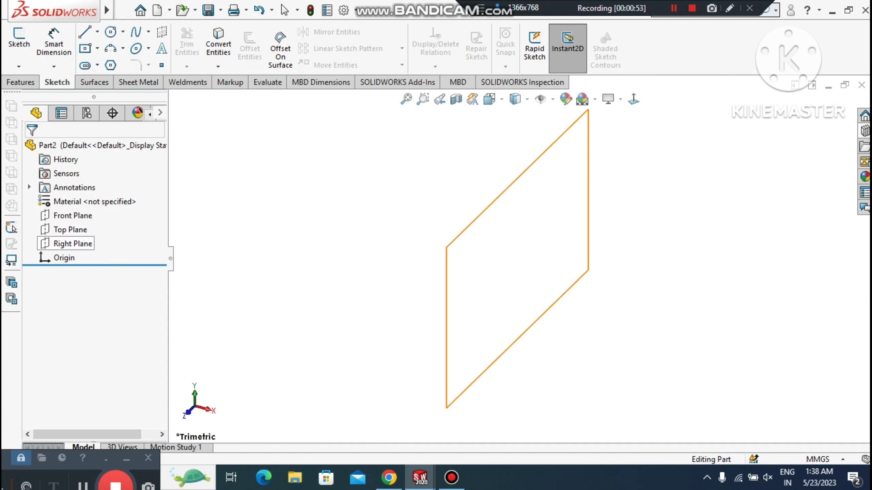
# - On the Right Plane, sketch two concentric circles centred on the origin, about 108 mm and 73 mm in diameter
pyautogui.rightClick(59, 244)
pyautogui.click(71, 225)
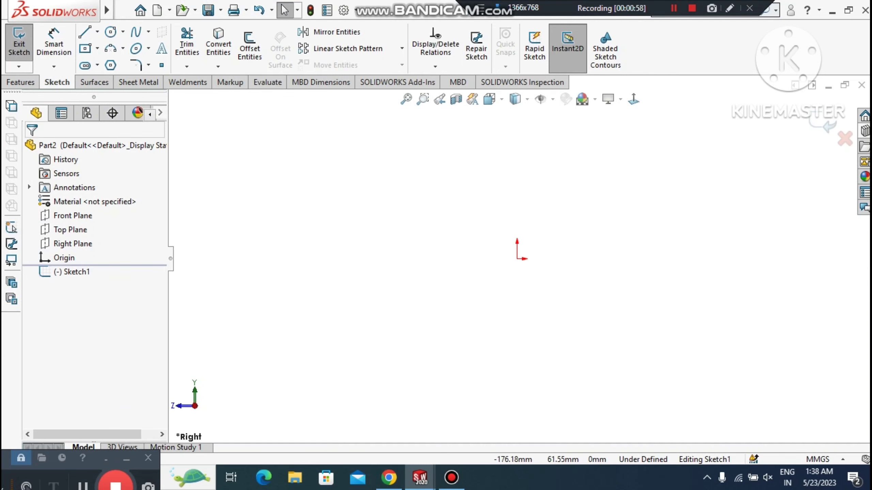
pyautogui.click(110, 32)
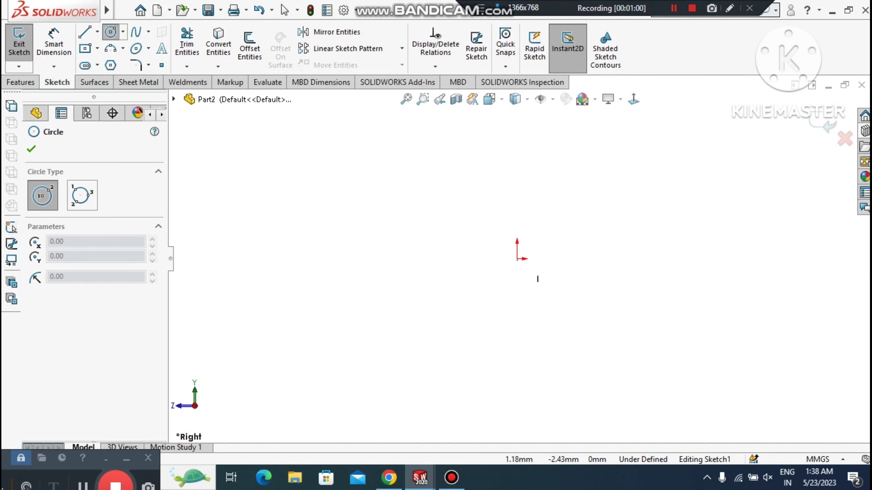
pyautogui.click(517, 259)
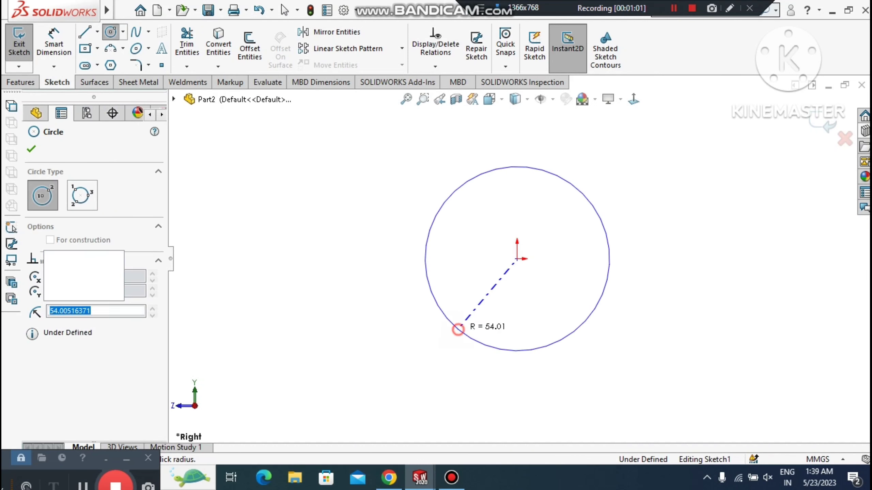
pyautogui.click(455, 327)
pyautogui.click(517, 258)
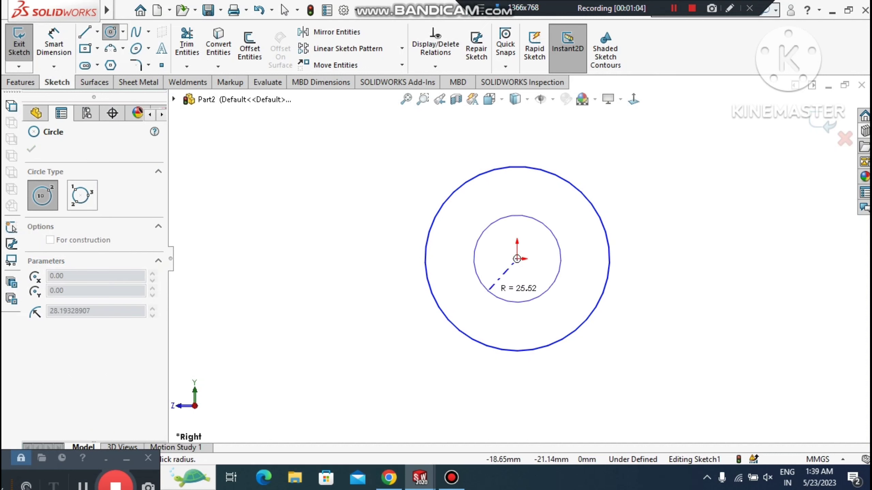
pyautogui.click(474, 309)
pyautogui.press('Escape')
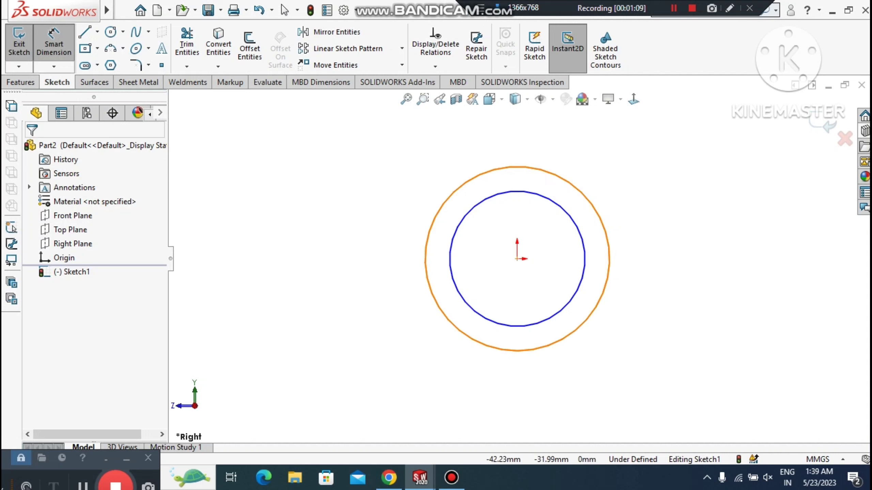
# - Dimension the outer circle to a diameter of 100 mm and the inner circle to 80 mm
pyautogui.click(442, 314)
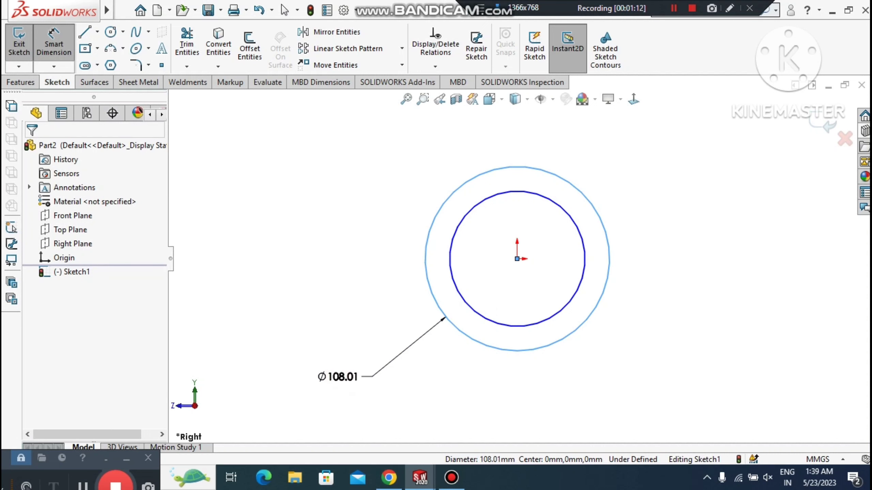
pyautogui.click(338, 377)
pyautogui.write('100')
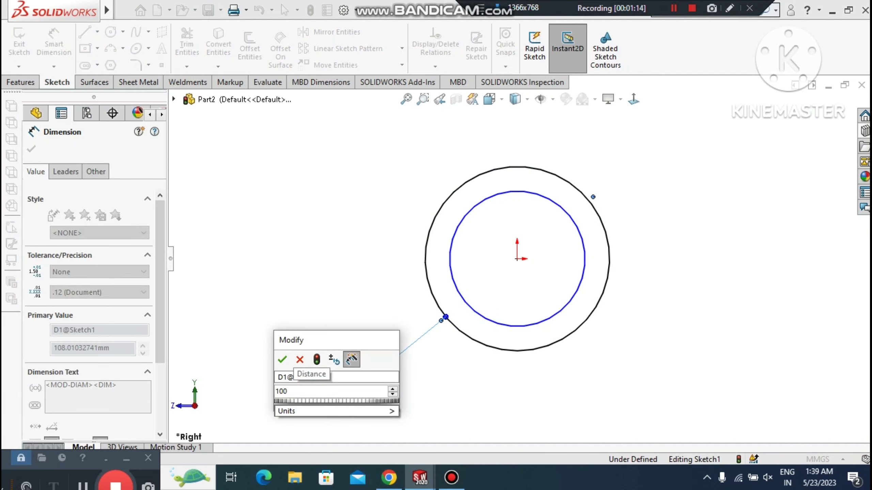
pyautogui.press('Return')
pyautogui.click(355, 290)
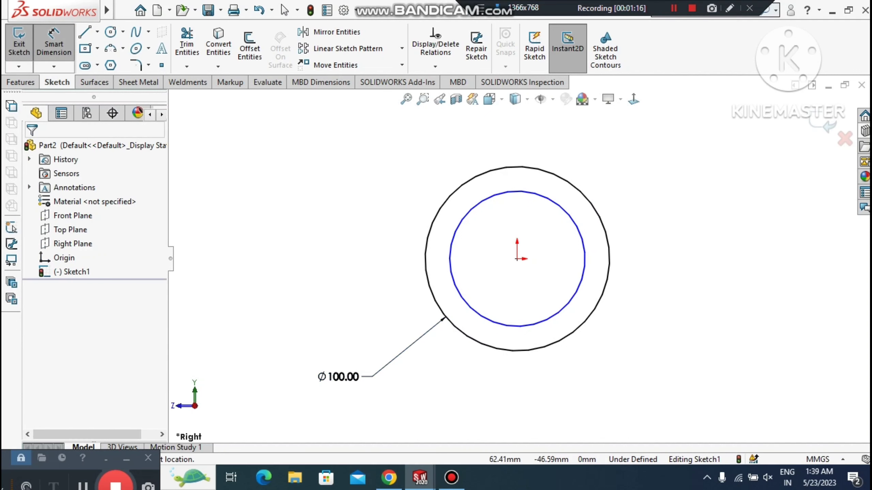
pyautogui.click(575, 298)
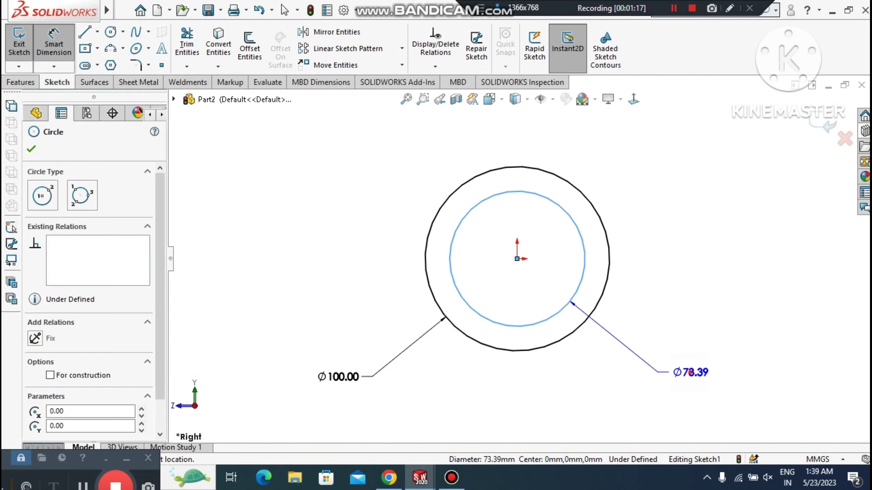
pyautogui.click(684, 373)
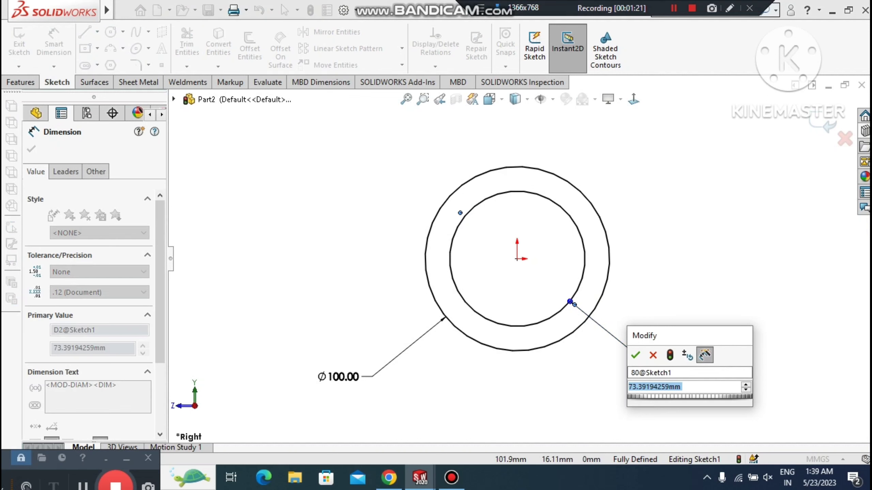
pyautogui.write('80')
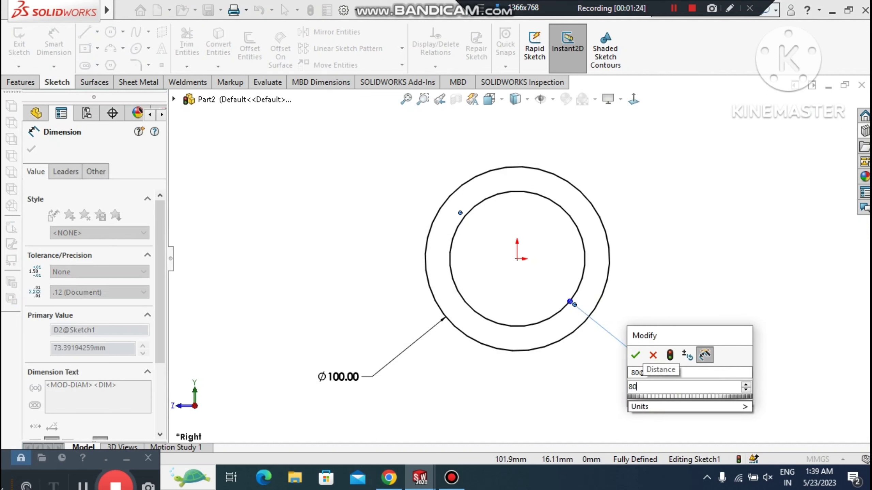
pyautogui.press('Return')
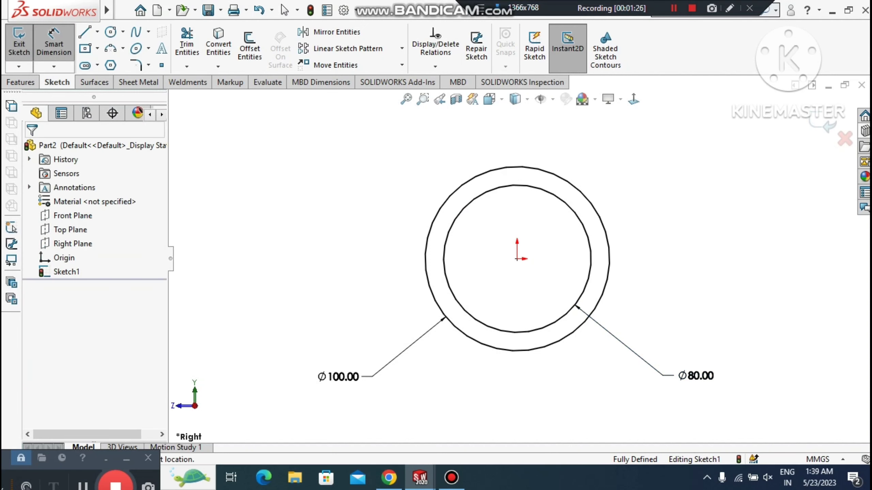
# - Extrude the ring-shaped pipe sketch as a blind boss with a depth of 300 mm
pyautogui.scroll(2, 522, 259)
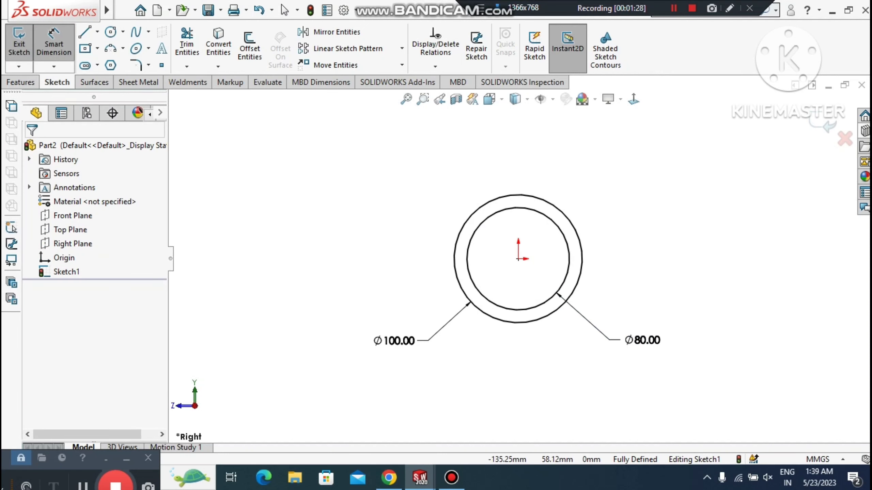
pyautogui.click(21, 82)
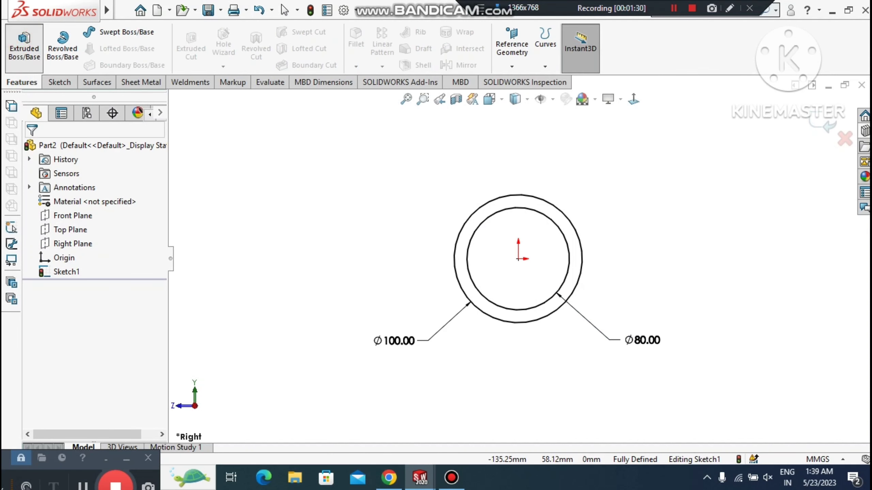
pyautogui.click(24, 47)
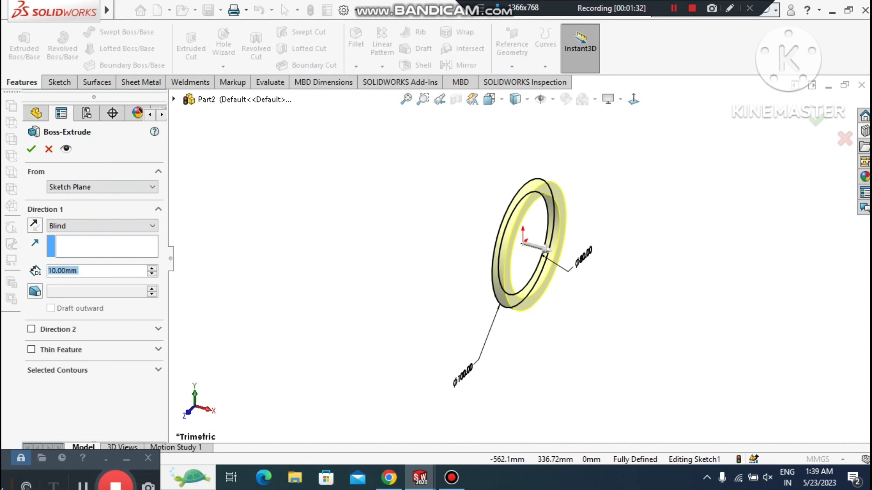
pyautogui.write('1')
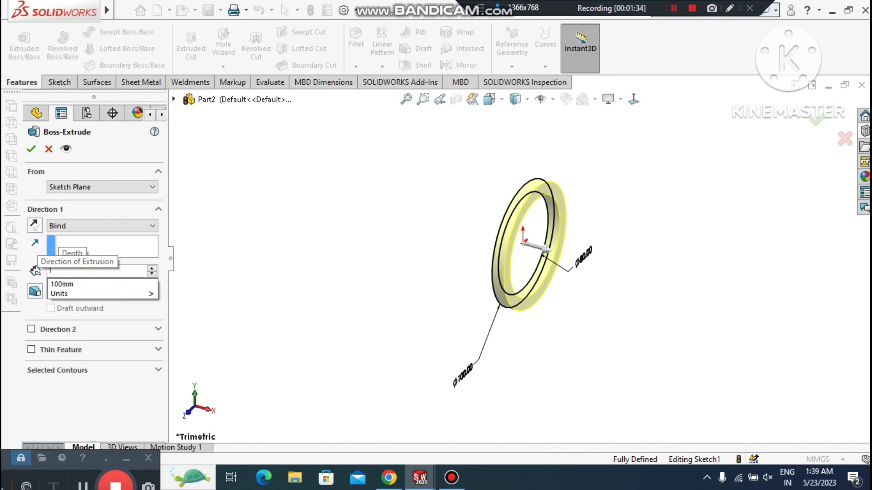
pyautogui.write('00')
pyautogui.press('BackSpace')
pyautogui.press('BackSpace')
pyautogui.press('BackSpace')
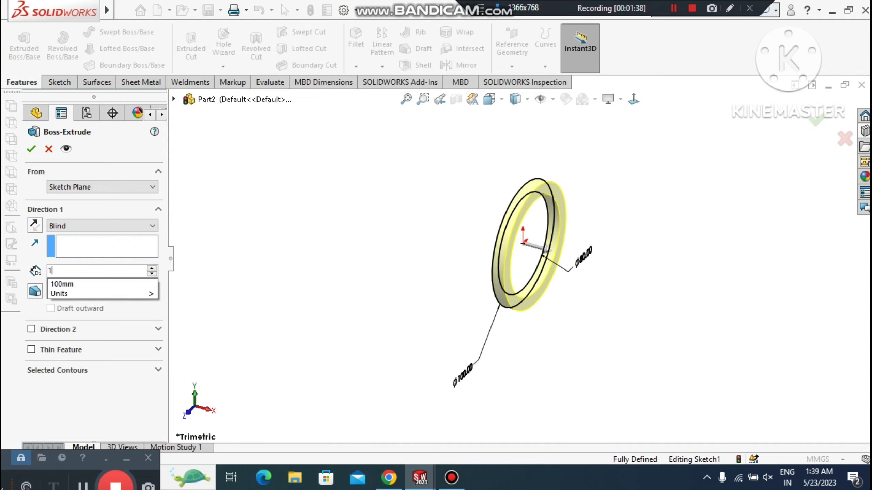
pyautogui.write('300')
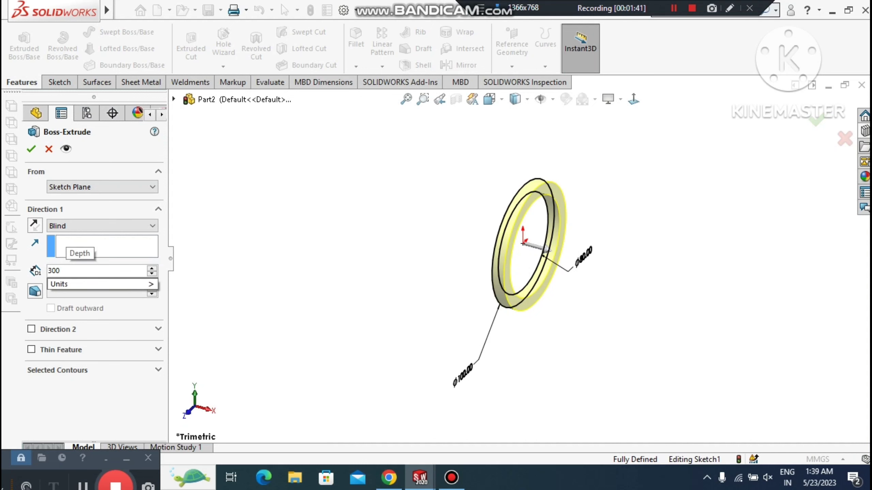
pyautogui.press('Return')
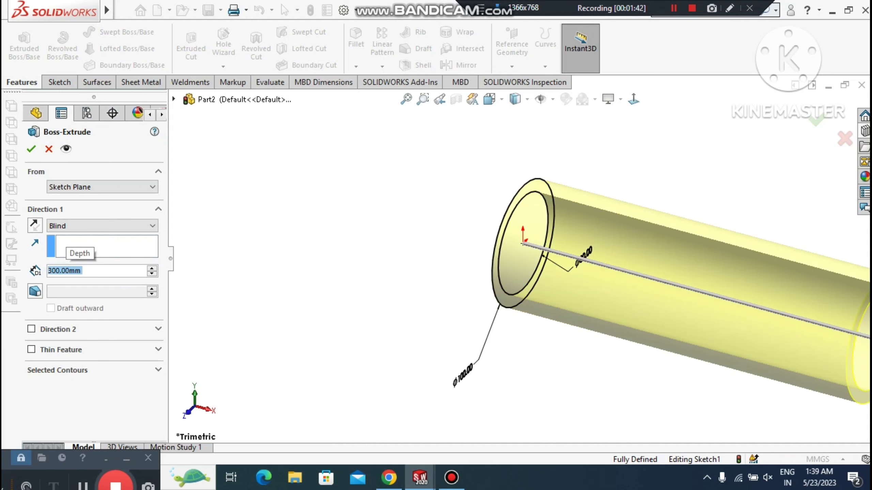
pyautogui.scroll(2, 523, 249)
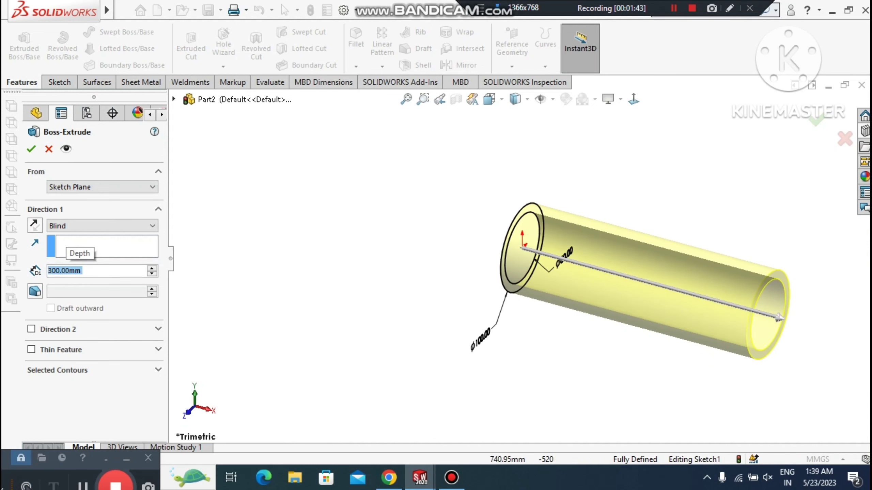
pyautogui.scroll(-2, 831, 310)
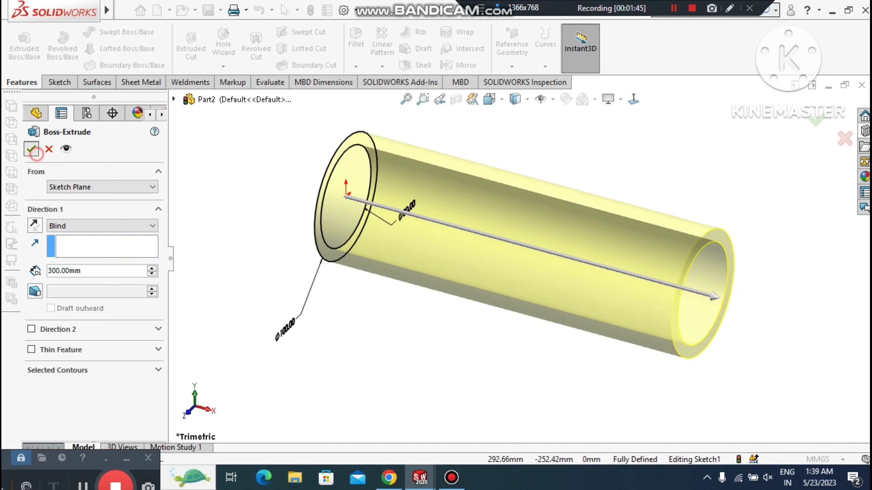
pyautogui.click(31, 149)
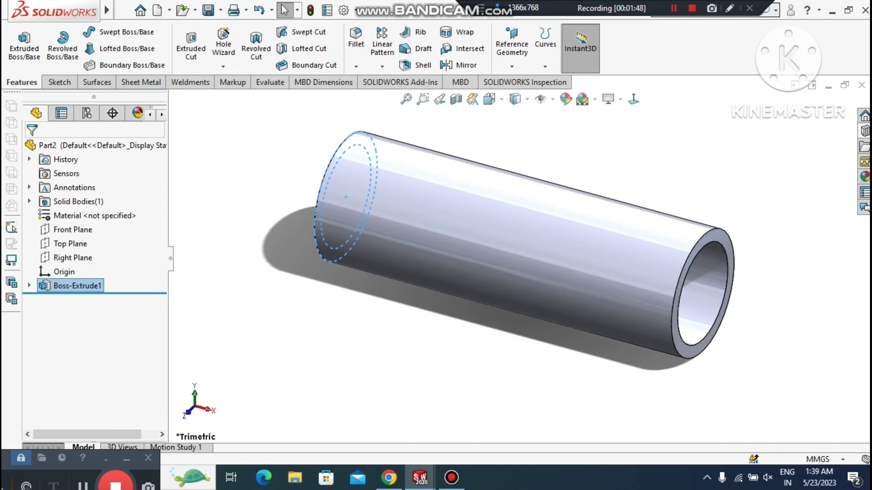
# - Edit the pipe extrusion so that its end condition is Mid Plane
pyautogui.click(29, 285)
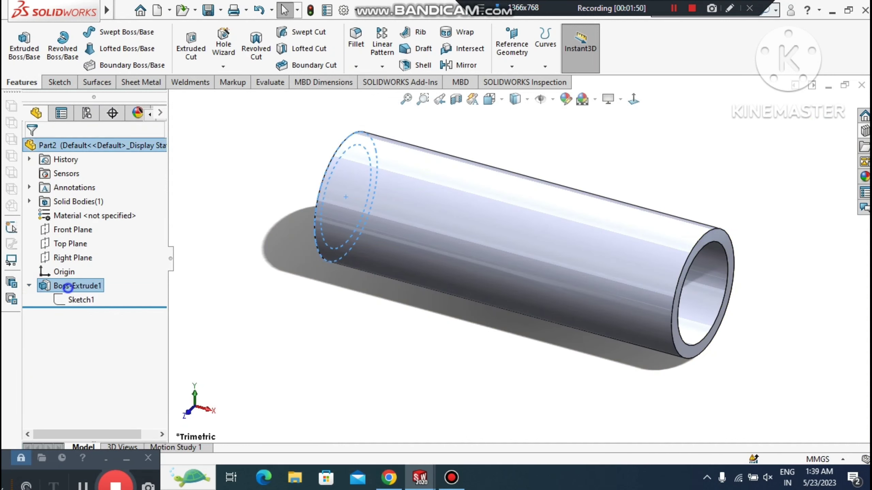
pyautogui.rightClick(68, 286)
pyautogui.click(79, 184)
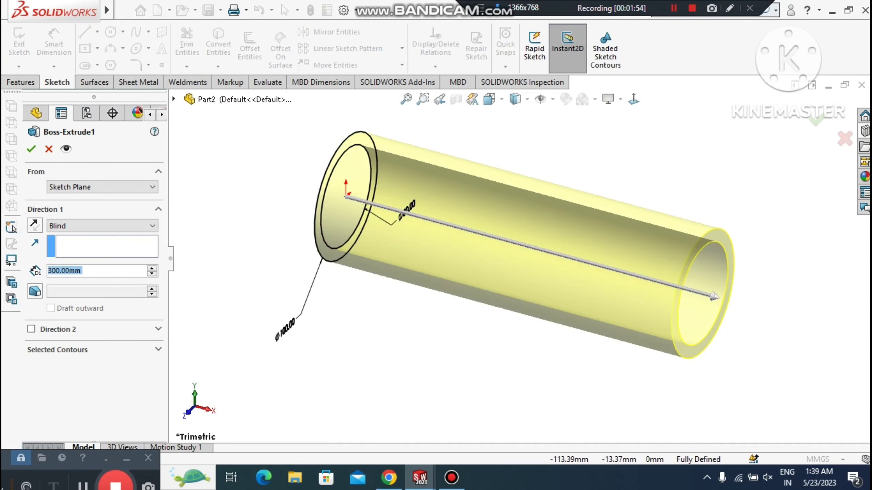
pyautogui.click(82, 226)
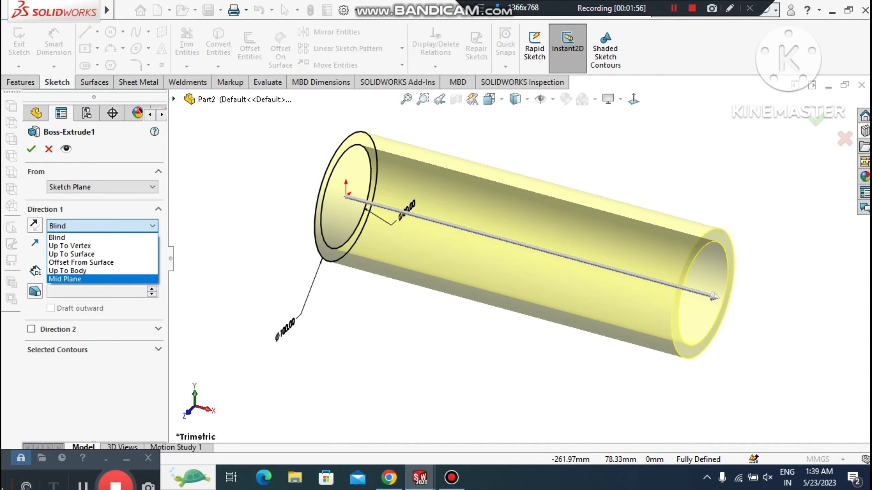
pyautogui.click(68, 279)
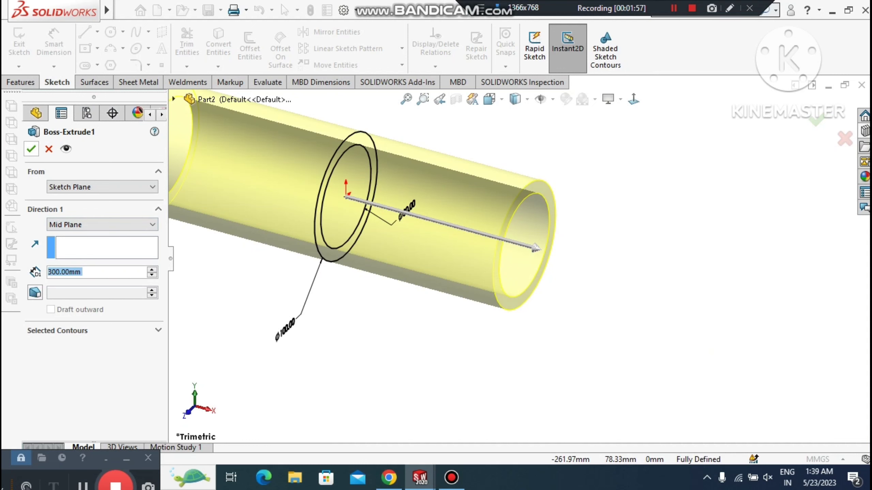
pyautogui.click(31, 149)
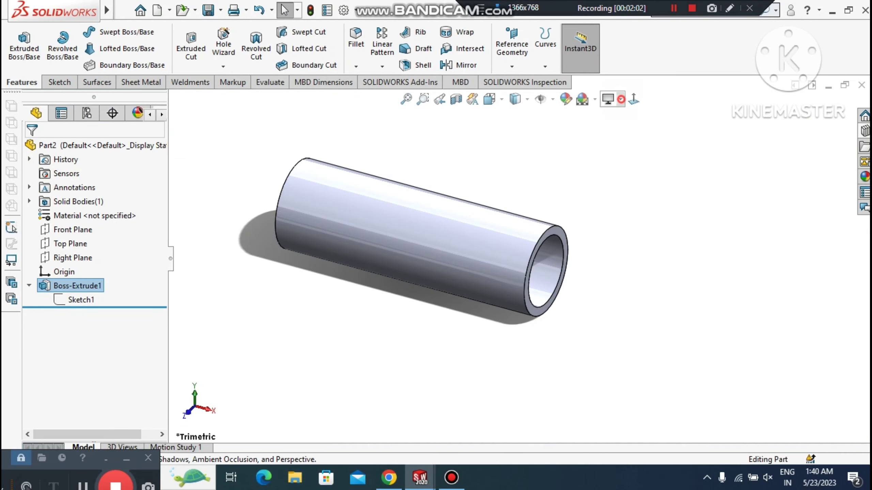
# - Turn off shadows in shaded mode and fit the pipe to the view
pyautogui.click(621, 99)
pyautogui.click(616, 132)
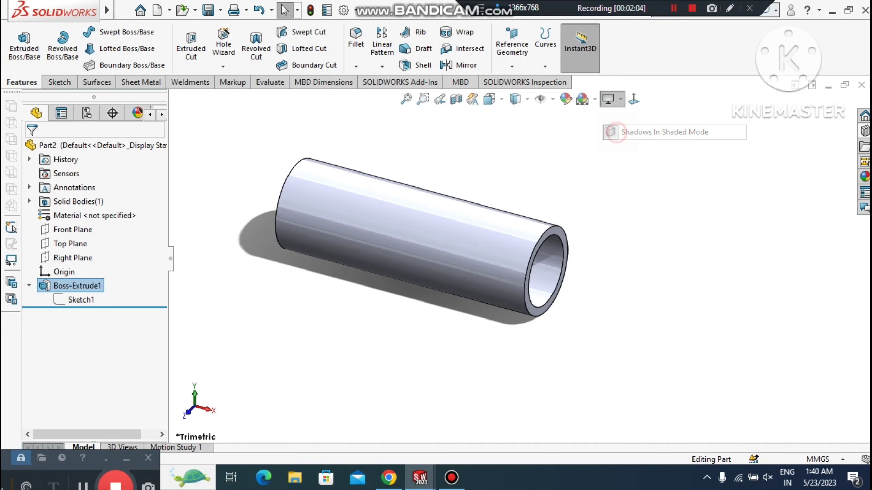
pyautogui.press('f')
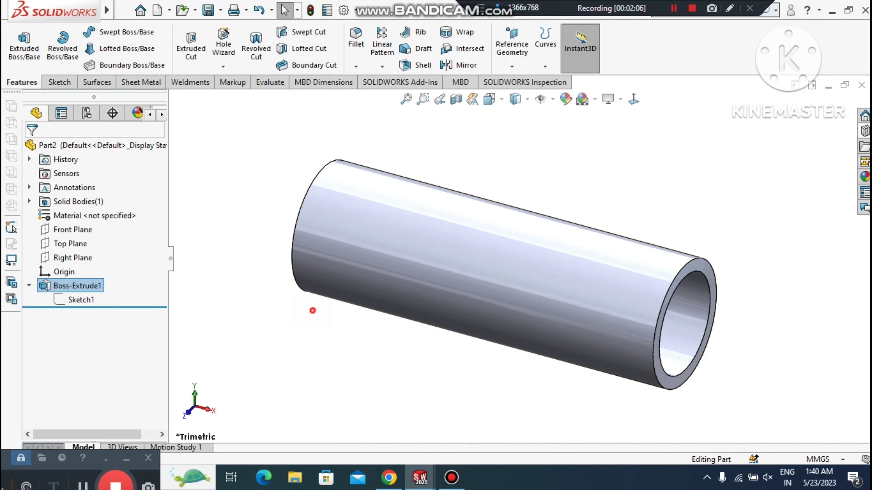
pyautogui.click(312, 308)
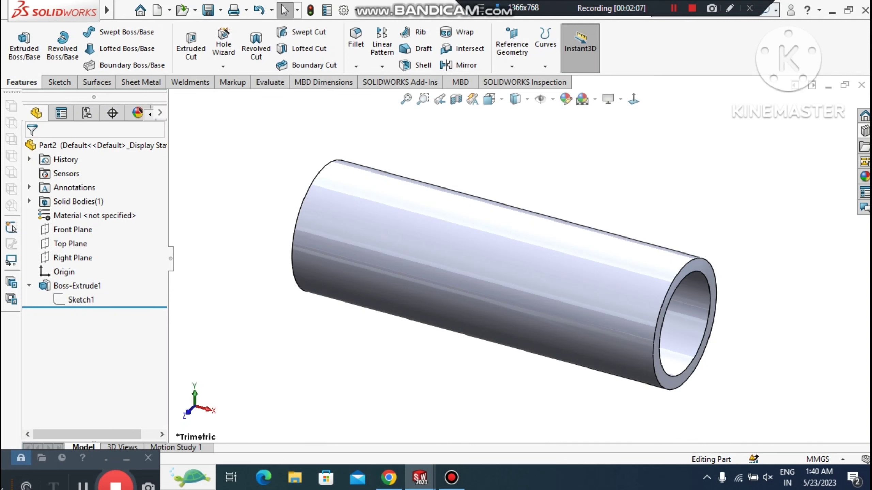
# - On the pipe's end face, sketch two circles centred on the origin, the outer about 151 mm in diameter and the inner matching the bore edge
pyautogui.rightClick(687, 264)
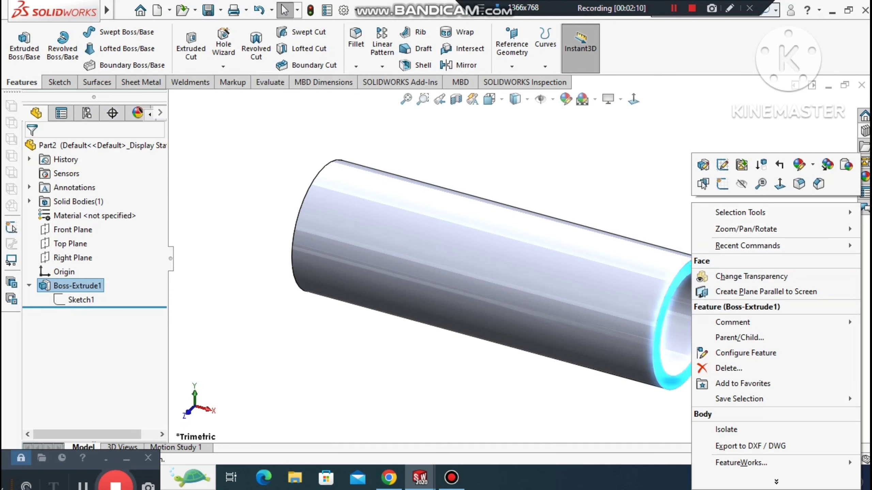
pyautogui.click(722, 183)
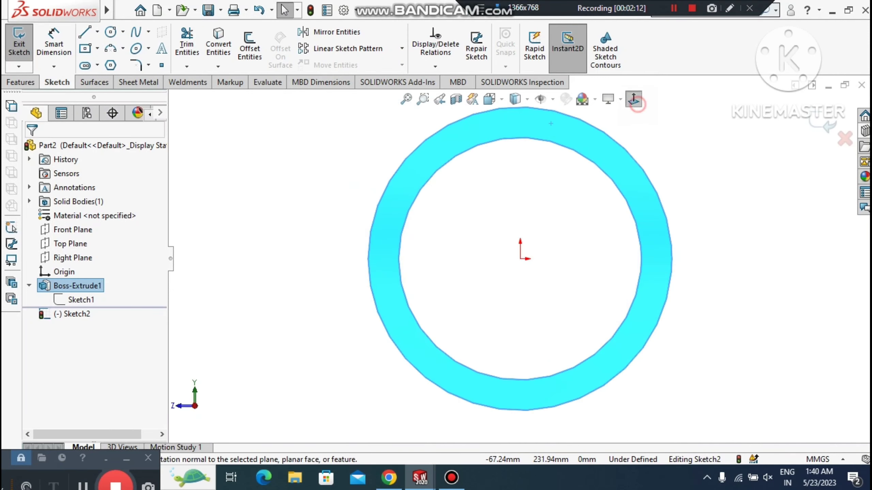
pyautogui.click(721, 216)
pyautogui.scroll(1, 716, 172)
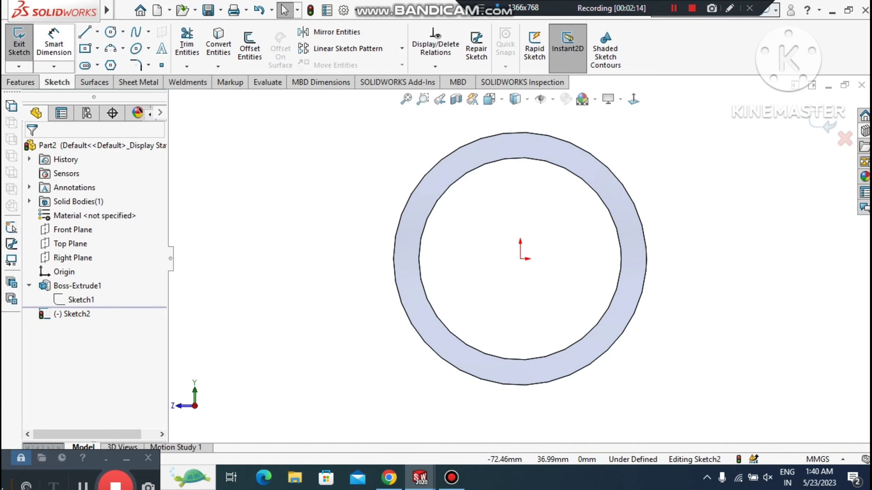
pyautogui.scroll(2, 354, 239)
pyautogui.click(110, 32)
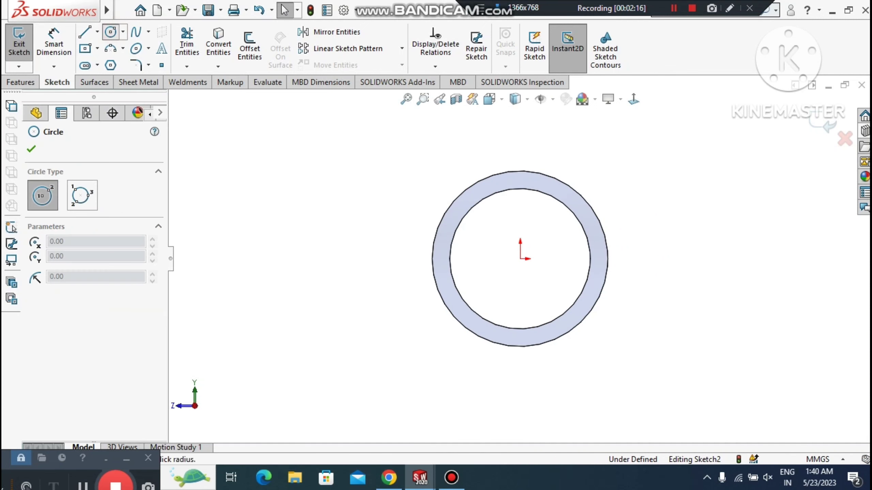
pyautogui.click(521, 259)
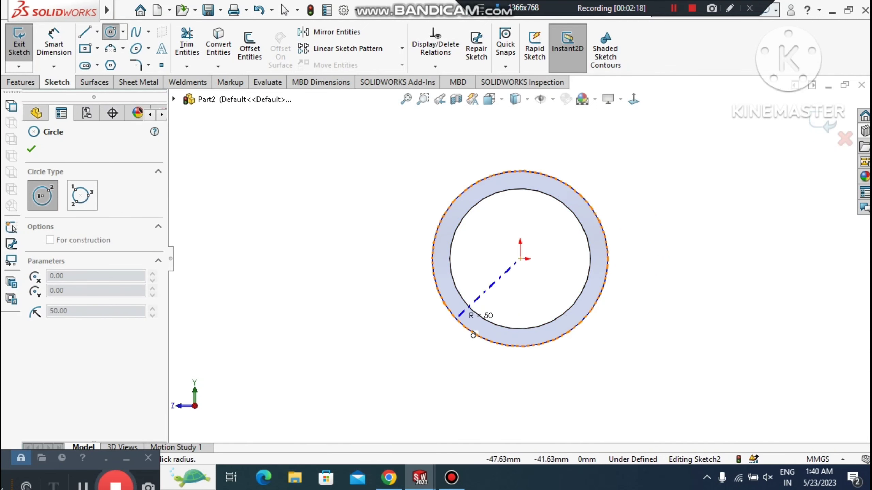
pyautogui.click(422, 343)
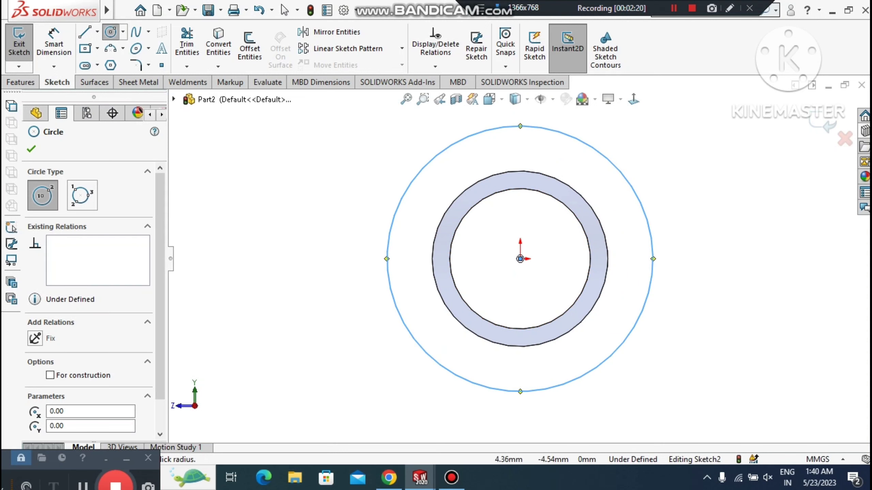
pyautogui.click(521, 259)
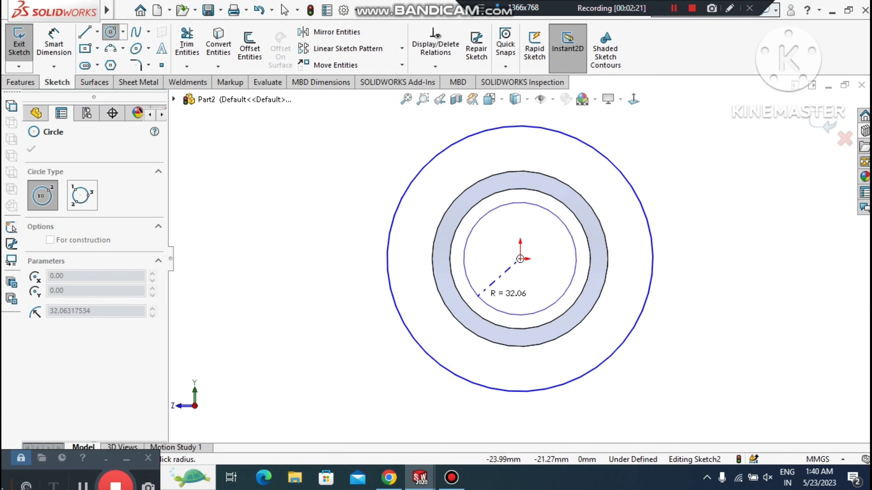
pyautogui.click(487, 319)
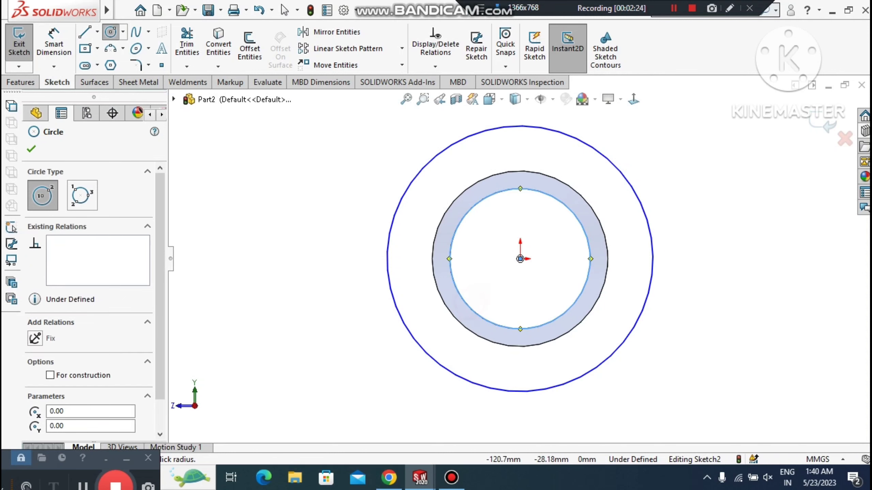
pyautogui.press('Escape')
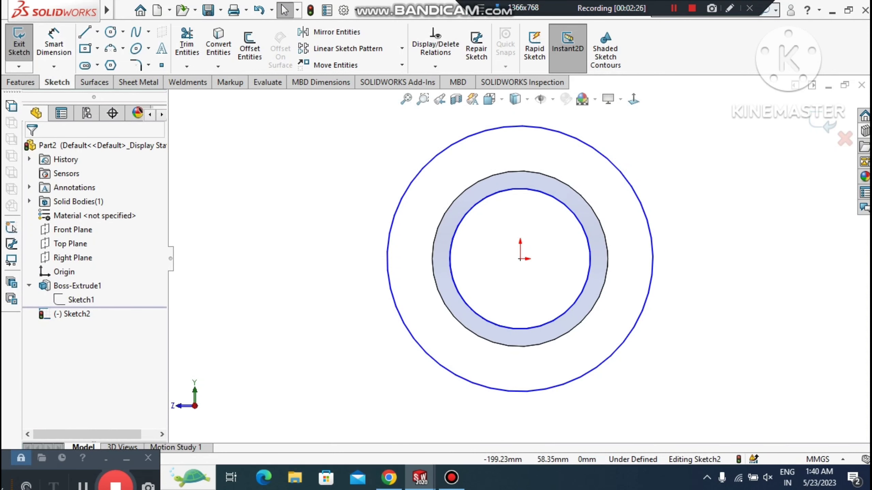
# - Dimension the outer flange circle to a diameter of 160 mm
pyautogui.click(59, 36)
pyautogui.click(419, 178)
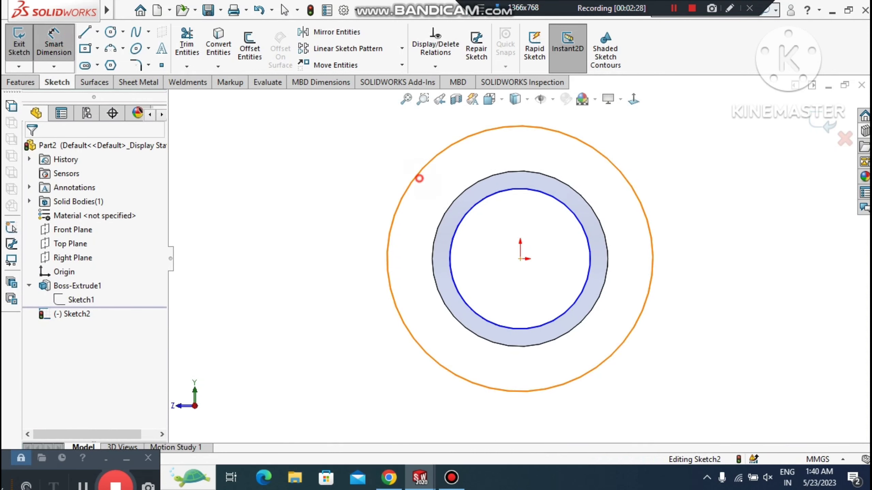
pyautogui.click(310, 144)
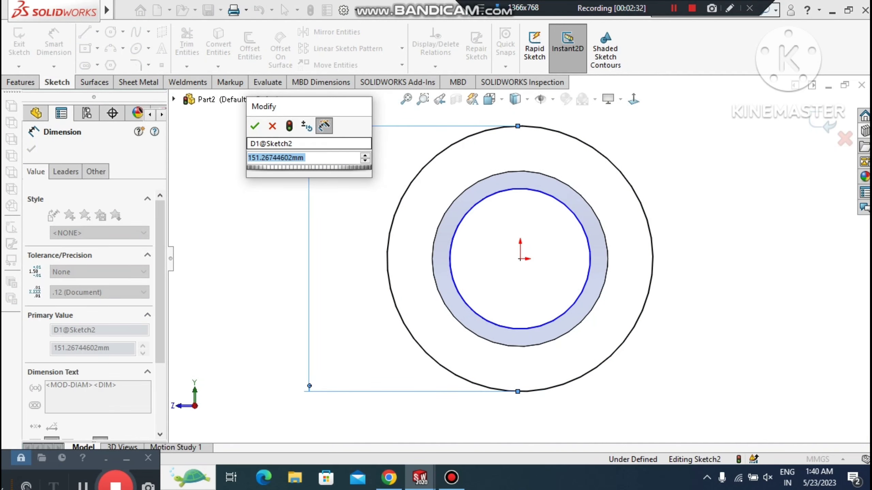
pyautogui.write('1')
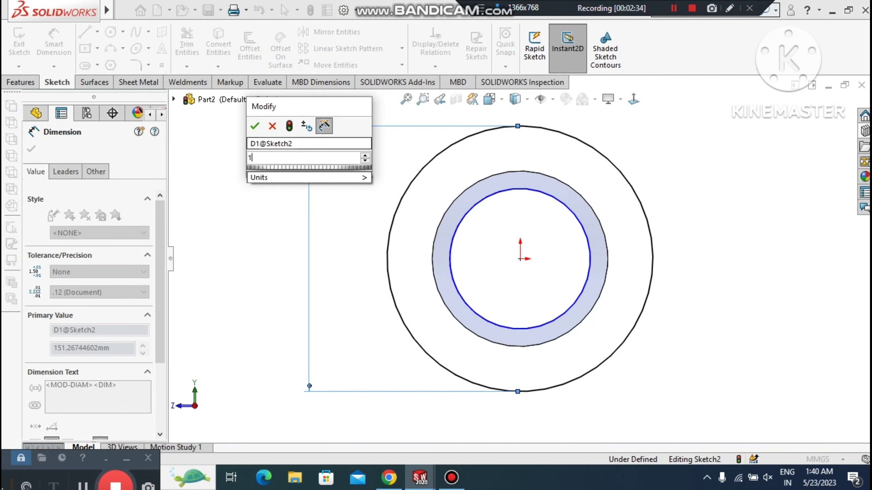
pyautogui.write('6')
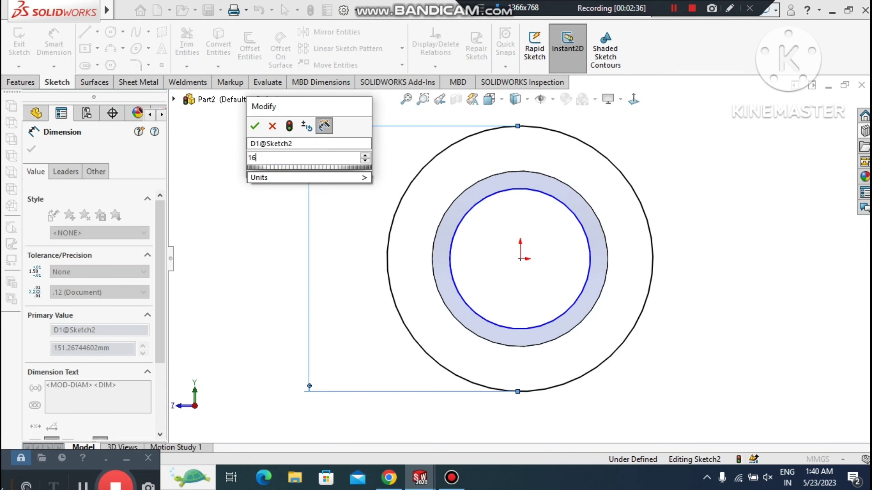
pyautogui.write('0')
pyautogui.press('Return')
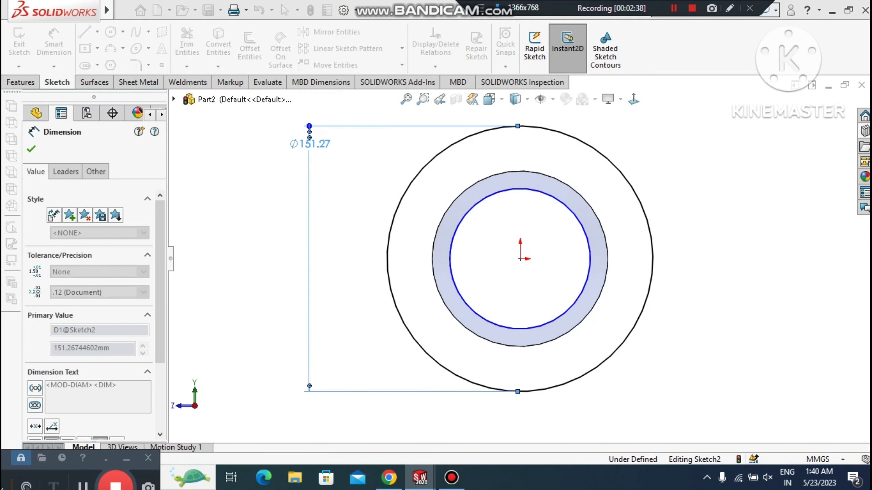
pyautogui.click(276, 225)
pyautogui.scroll(3, 276, 226)
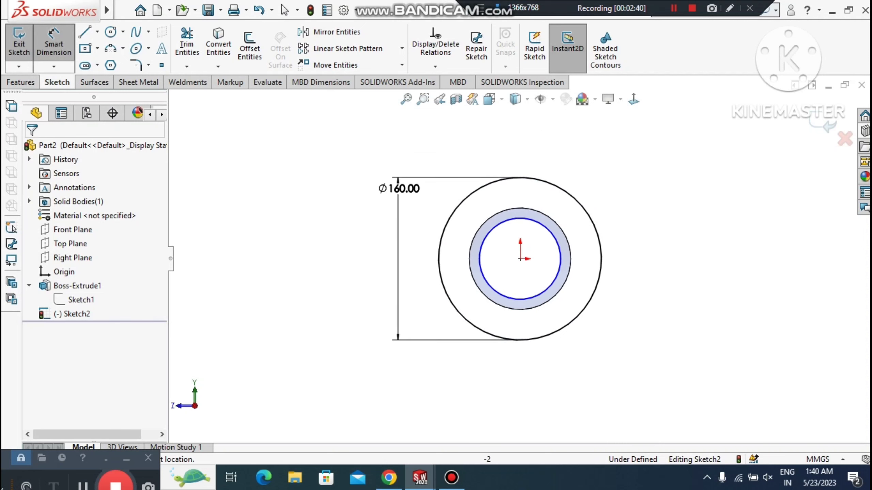
# - Extrude the flange sketch 10 mm in the reversed direction, back along the pipe, merged with the pipe body
pyautogui.scroll(1, 348, 259)
pyautogui.moveTo(346, 256)
pyautogui.mouseDown(button='middle')
pyautogui.moveTo(454, 267)
pyautogui.moveTo(446, 277)
pyautogui.mouseUp(button='middle')
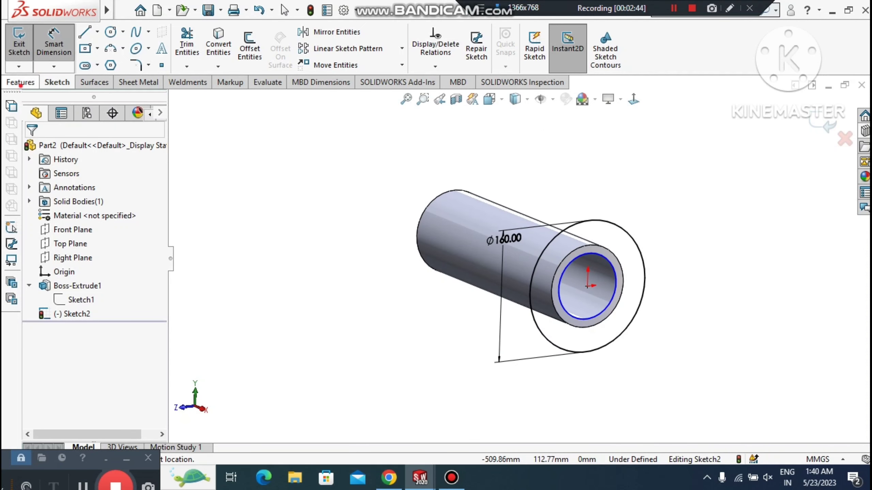
pyautogui.click(21, 82)
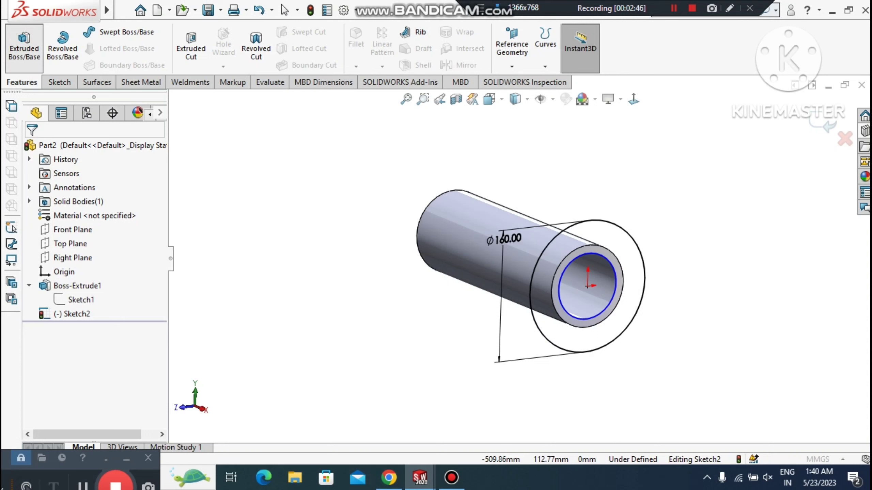
pyautogui.click(24, 46)
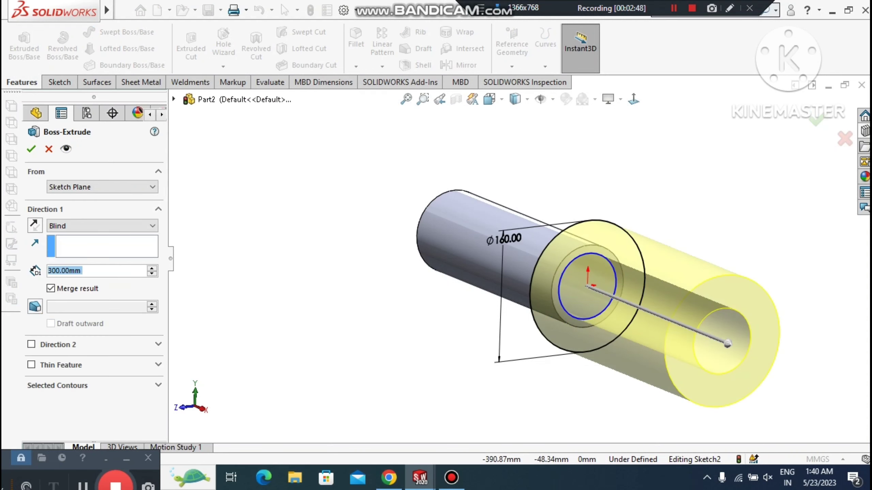
pyautogui.write('10')
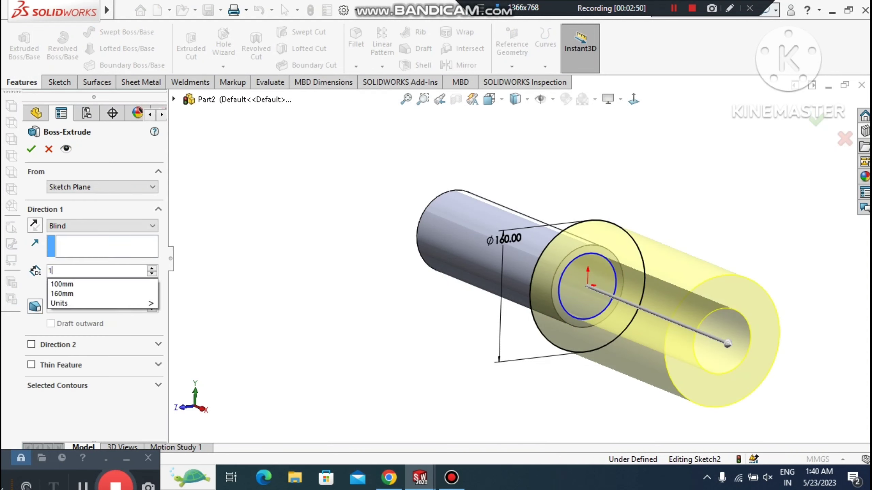
pyautogui.press('Return')
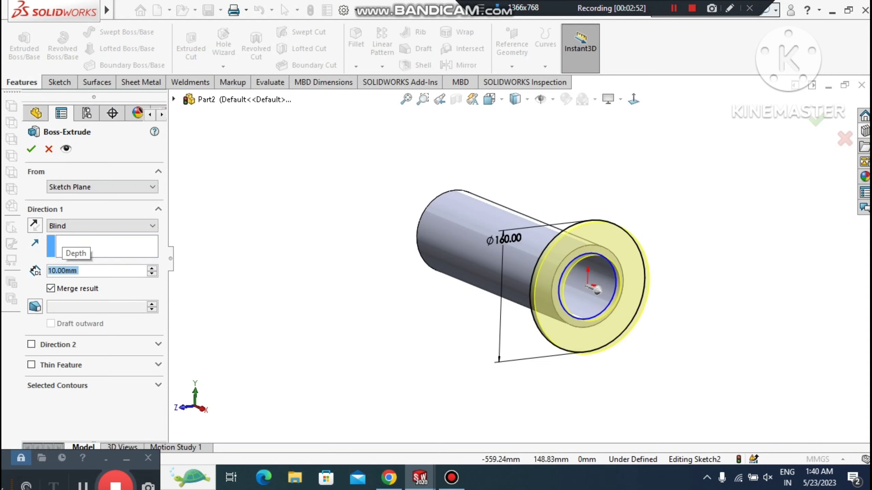
pyautogui.click(35, 226)
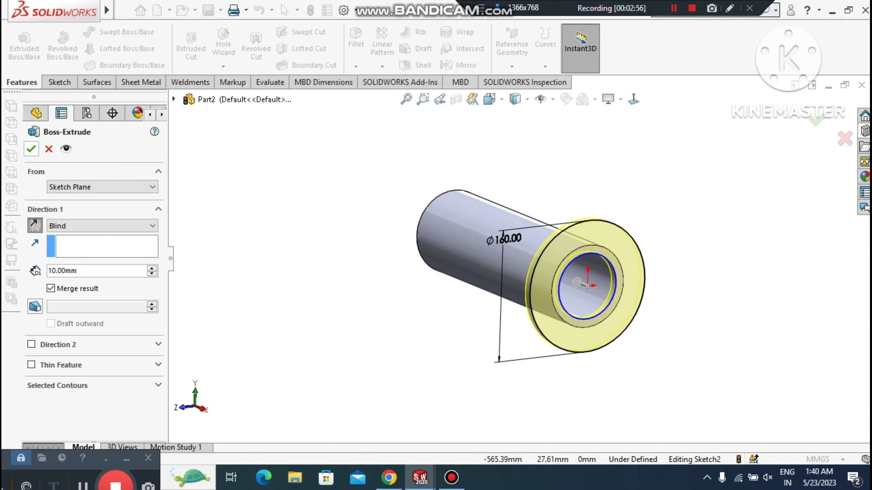
pyautogui.click(31, 149)
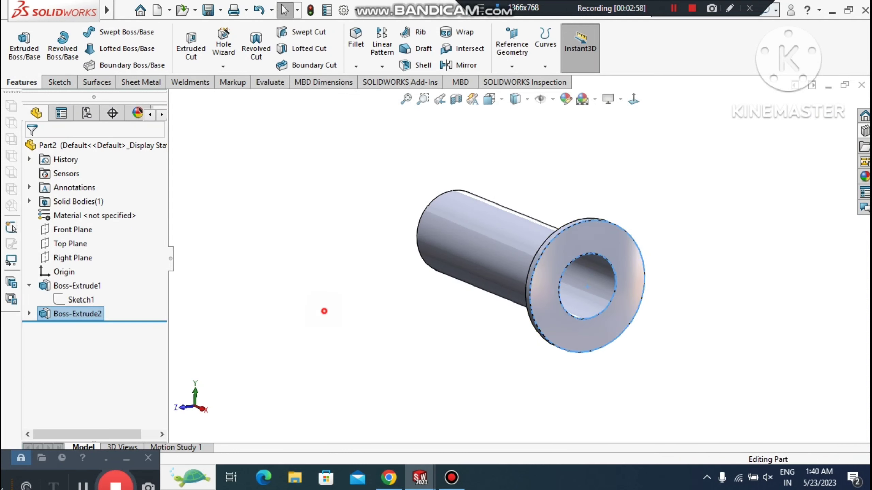
pyautogui.click(324, 311)
# - Start a sketch on the flange's outer face and draw a circle about 117 mm in diameter centred on the origin
pyautogui.rightClick(592, 243)
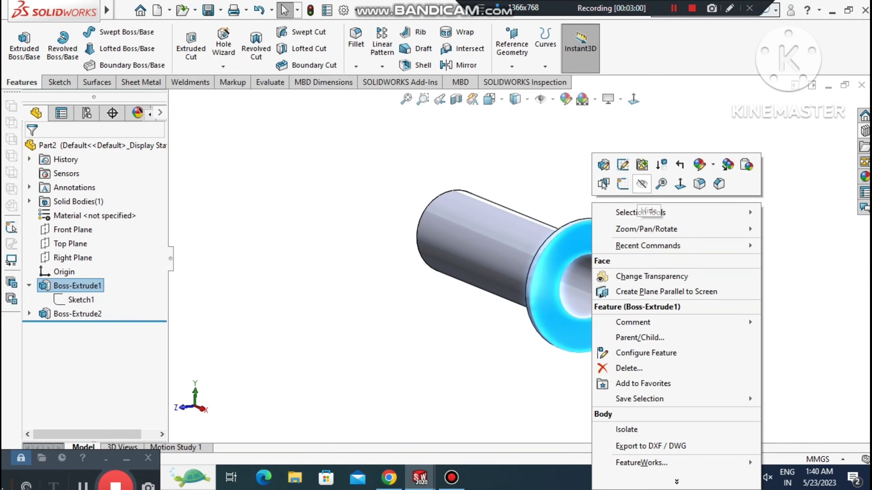
pyautogui.click(623, 184)
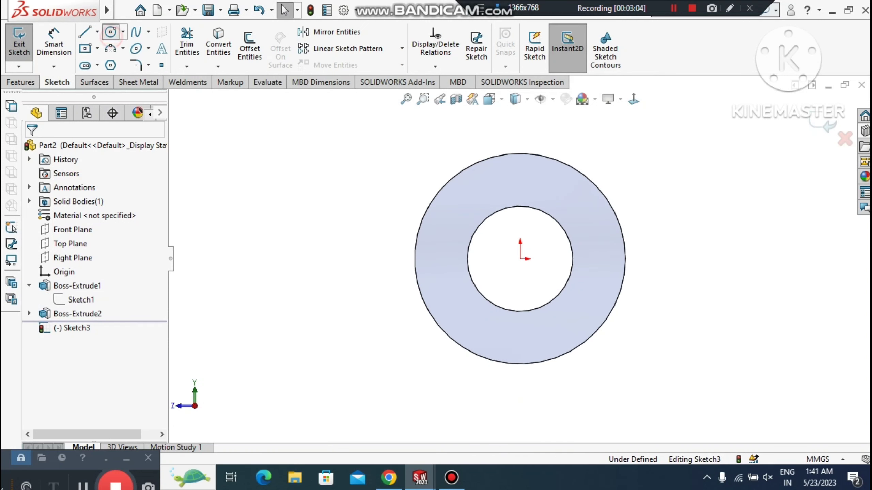
pyautogui.click(110, 32)
pyautogui.click(520, 259)
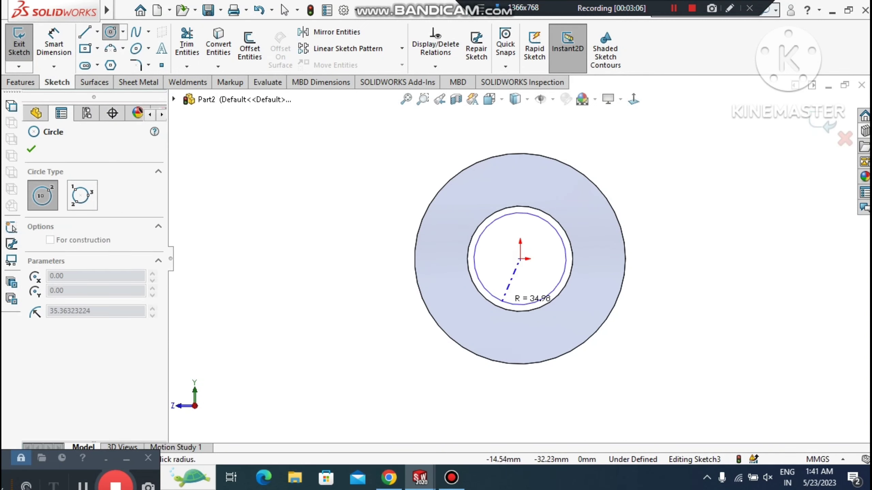
pyautogui.click(479, 324)
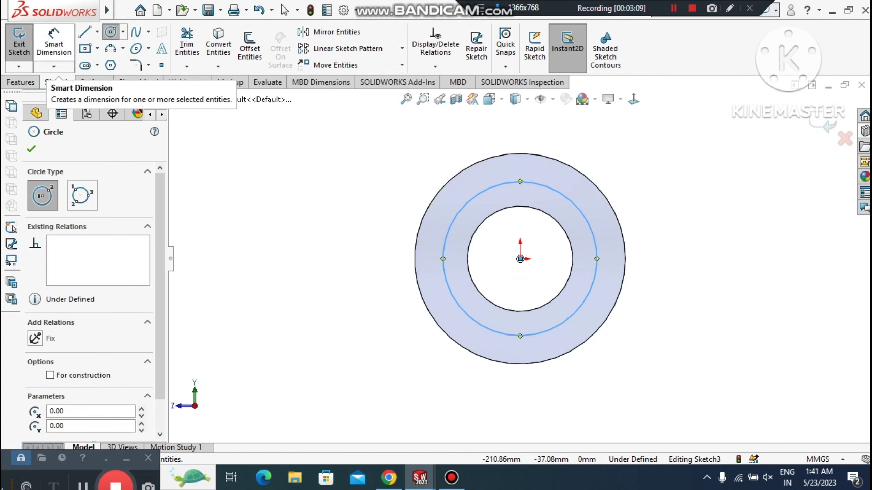
# - Dimension the new circle on the flange face to a diameter of 130 mm
pyautogui.click(55, 43)
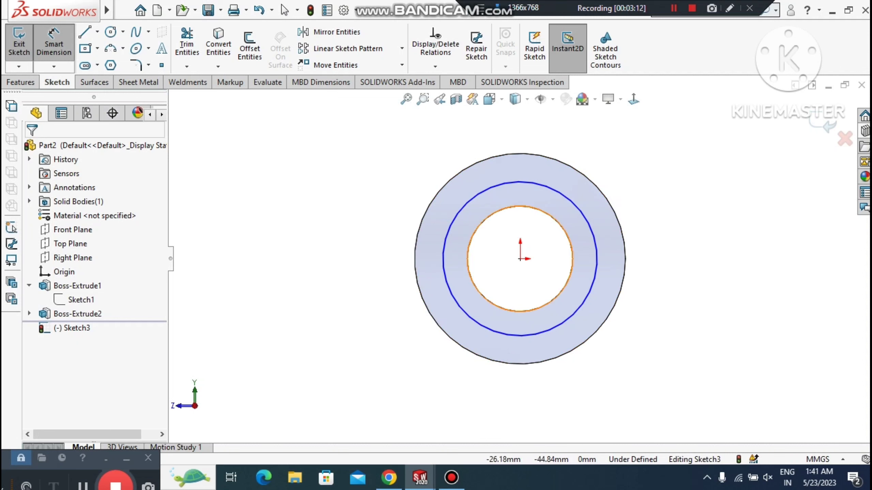
pyautogui.click(470, 319)
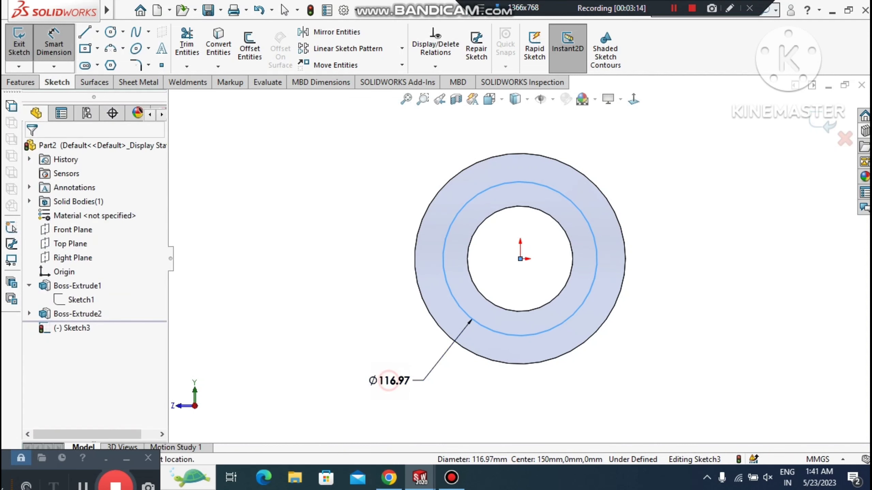
pyautogui.click(390, 380)
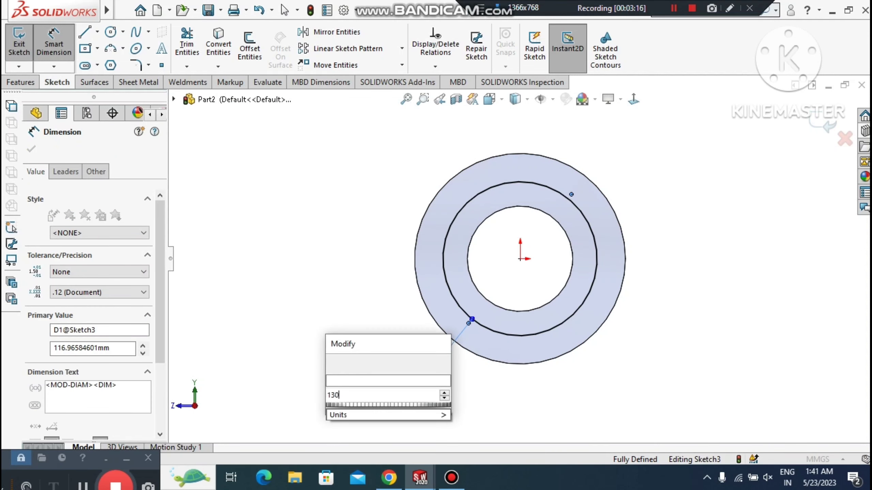
pyautogui.press('Escape')
pyautogui.click(338, 257)
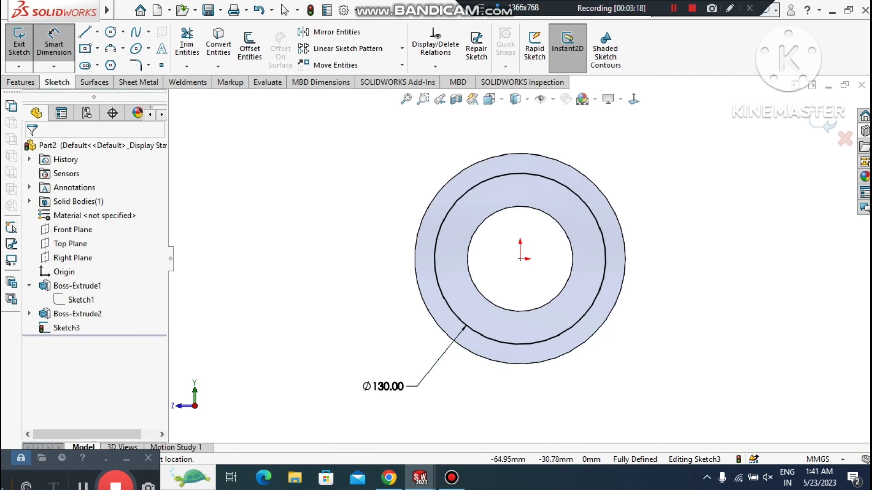
pyautogui.click(62, 44)
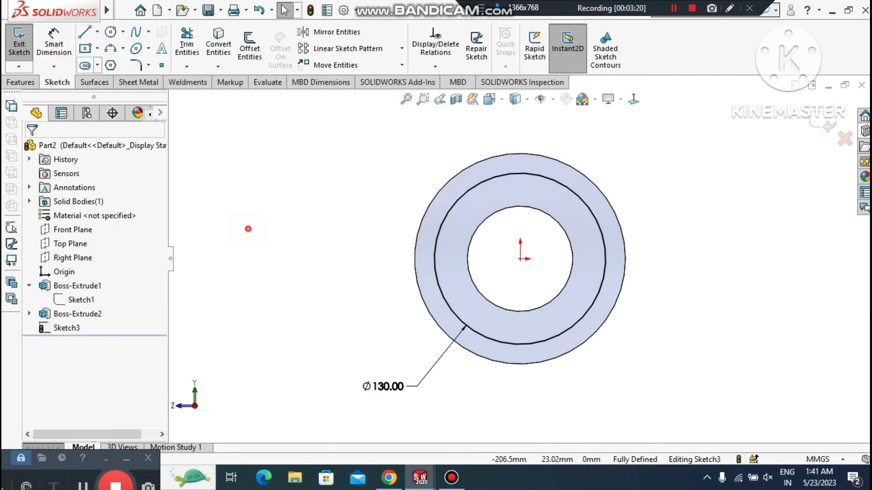
# - Convert the 130 mm circle to construction geometry as the bolt circle
pyautogui.click(438, 294)
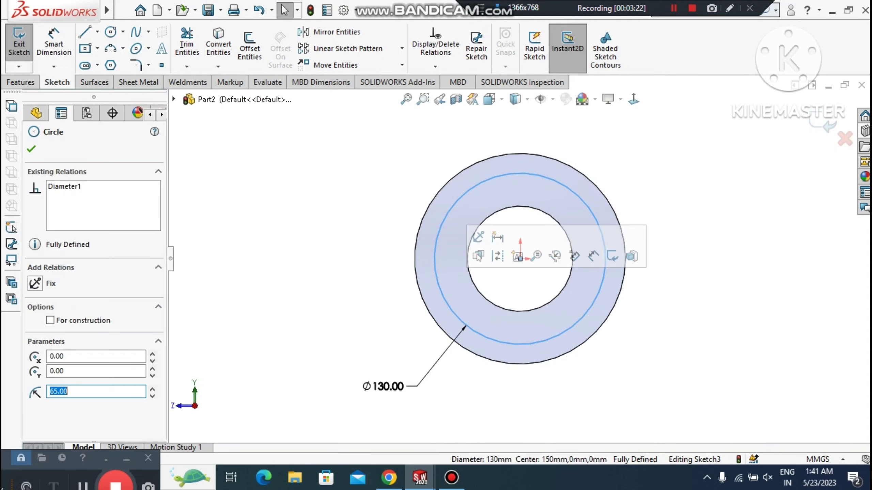
pyautogui.click(497, 256)
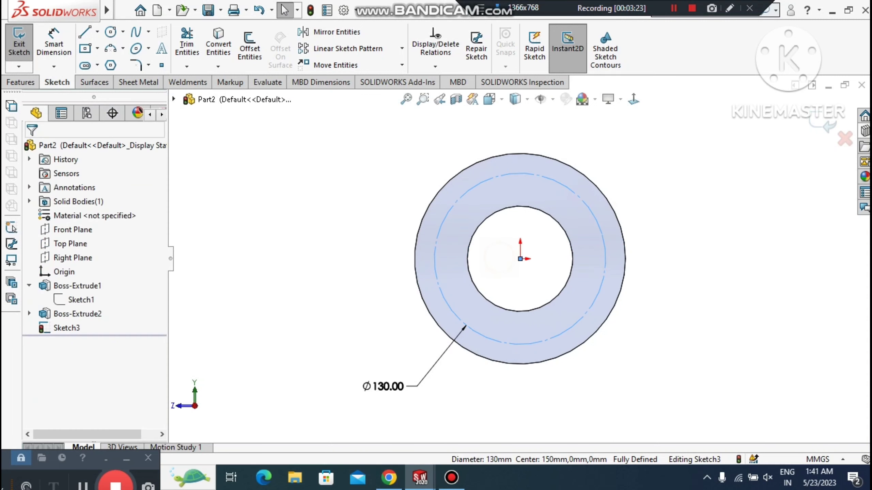
pyautogui.click(372, 292)
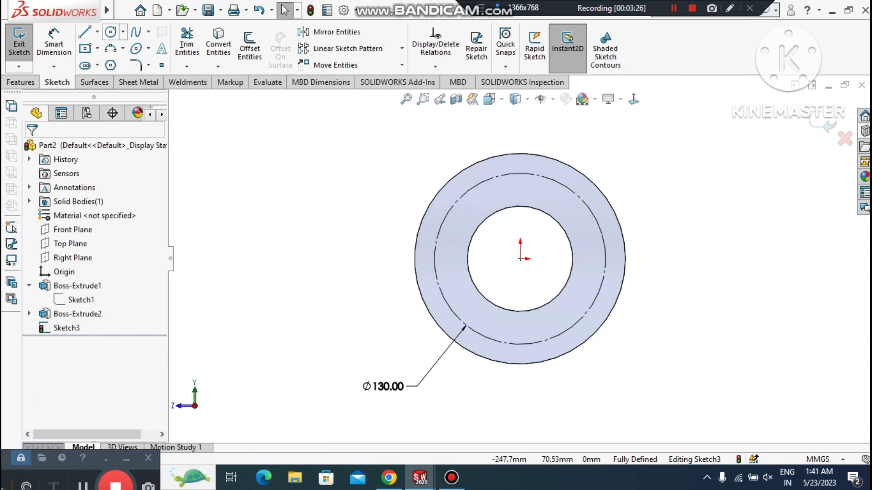
# - Sketch a bolt-hole circle about 15.6 mm in diameter, centred on the upper quadrant point of the construction circle
pyautogui.click(110, 32)
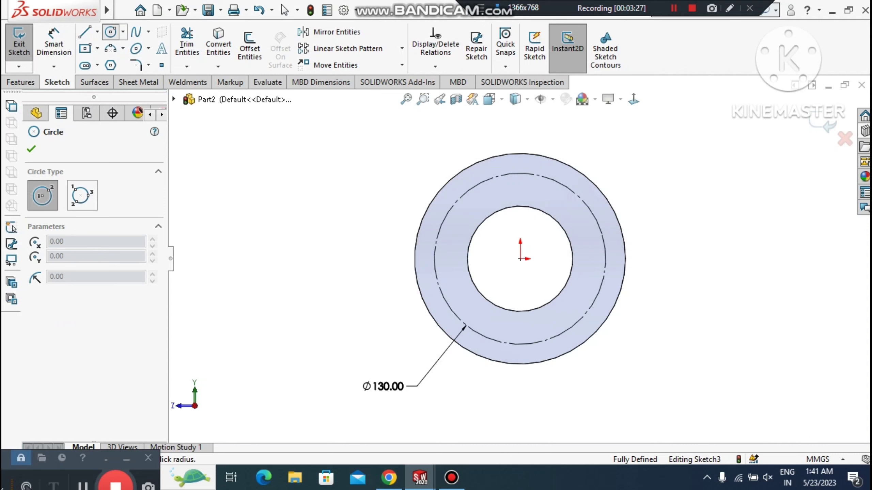
pyautogui.scroll(-1, 566, 122)
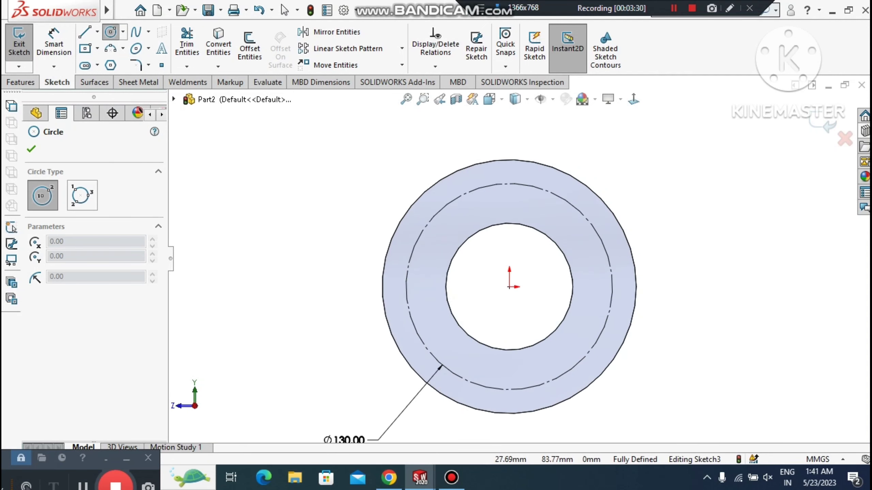
pyautogui.click(509, 184)
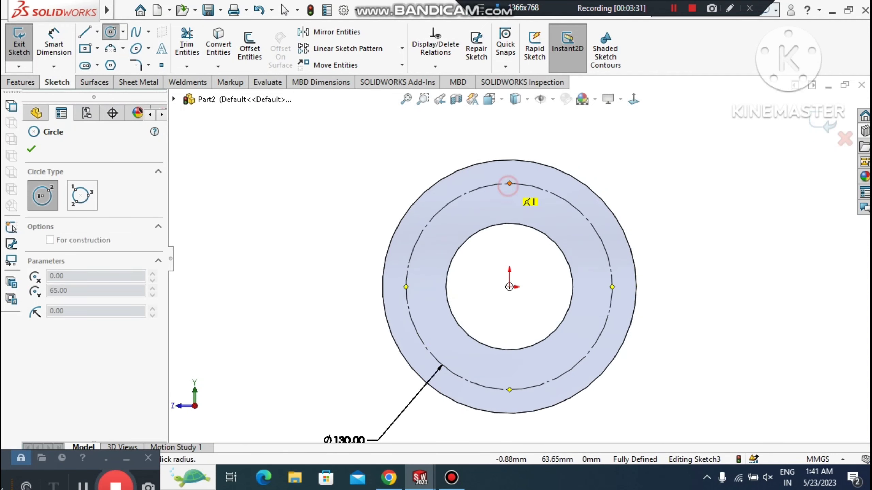
pyautogui.click(510, 195)
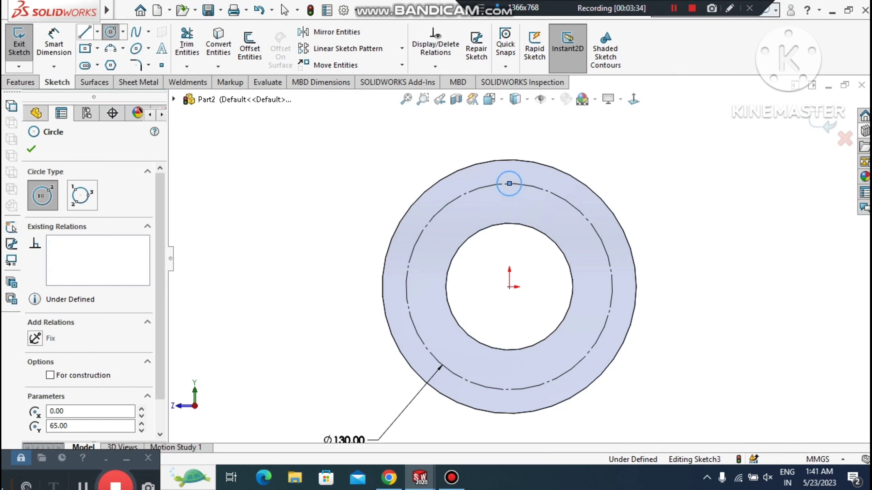
pyautogui.press('Escape')
# - Dimension the bolt-hole circle to a diameter of 15 mm
pyautogui.press('d')
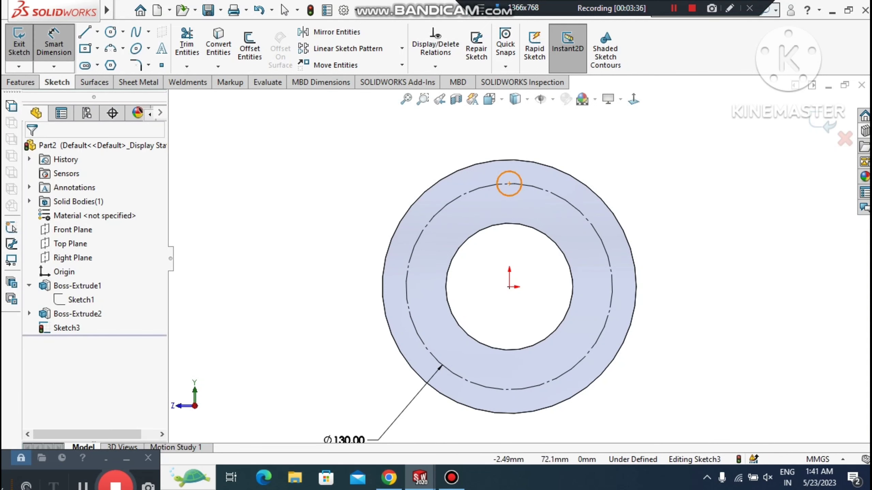
pyautogui.click(510, 172)
pyautogui.click(426, 126)
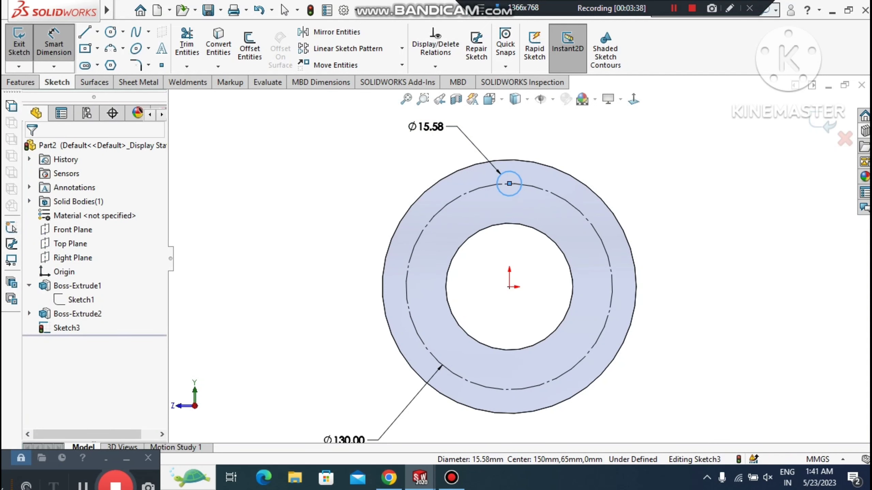
pyautogui.press('Return')
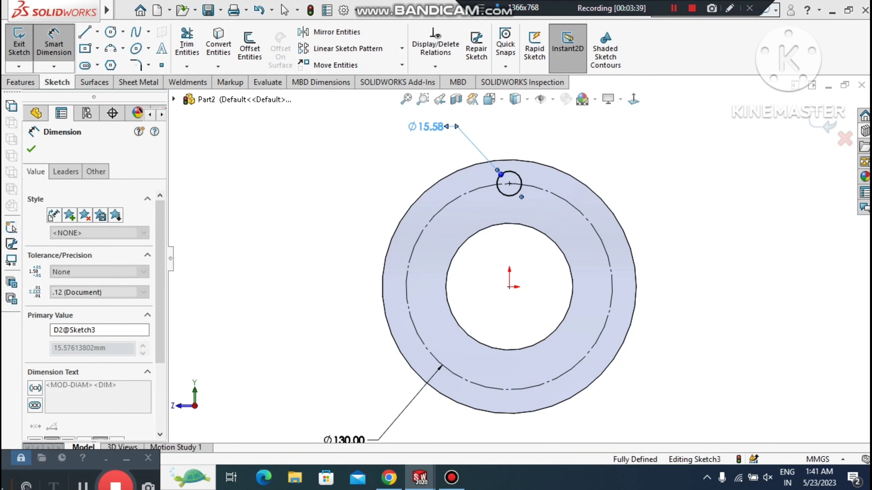
pyautogui.click(666, 177)
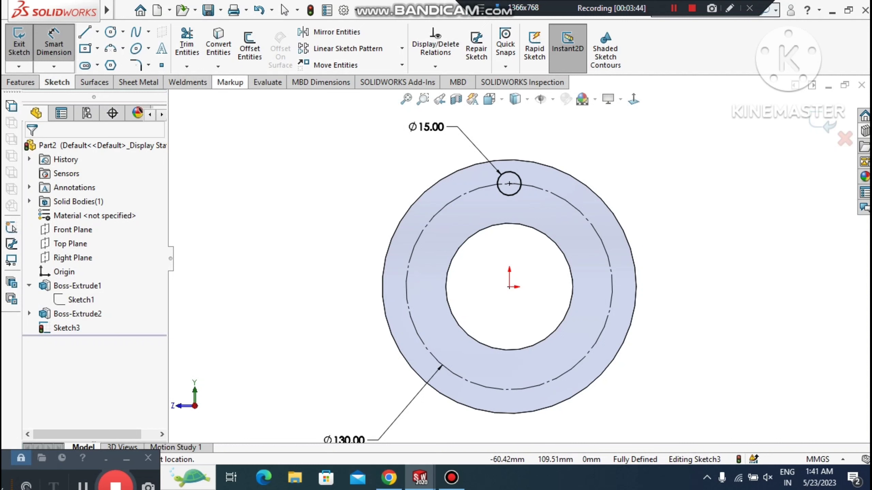
# - Create a circular sketch pattern of the bolt-hole circle around the origin with 8 equally spaced instances over 360 degrees
pyautogui.click(402, 48)
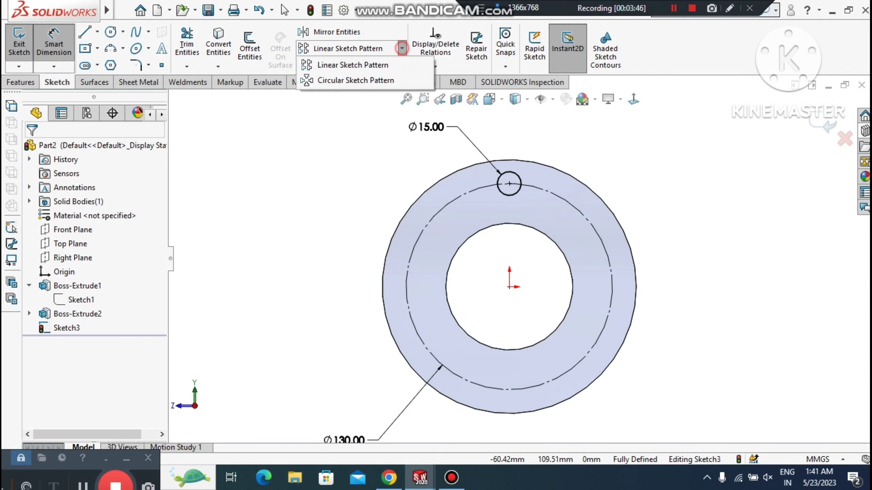
pyautogui.click(355, 80)
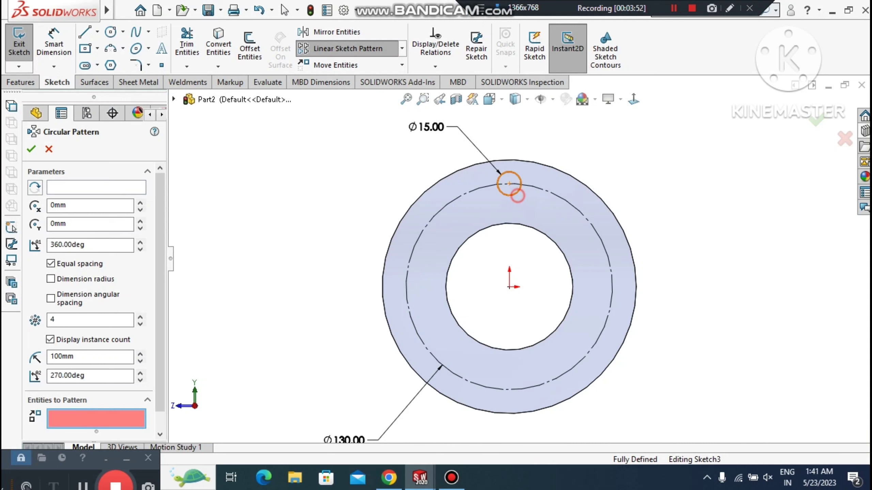
pyautogui.click(516, 190)
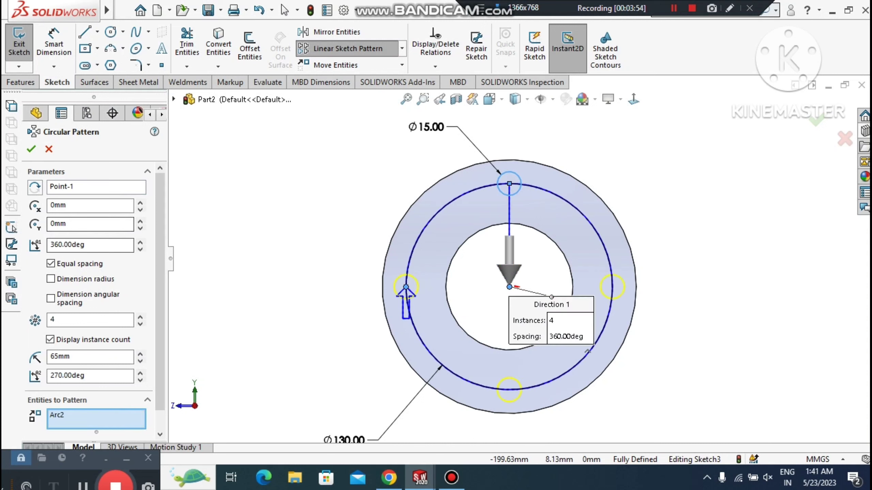
pyautogui.click(140, 323)
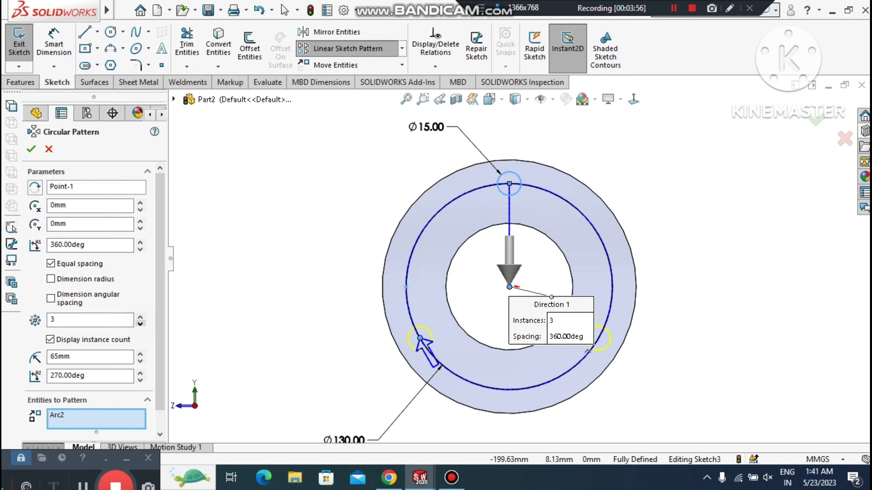
pyautogui.click(140, 323)
pyautogui.click(140, 317)
pyautogui.click(140, 316)
pyautogui.click(140, 317)
pyautogui.click(140, 316)
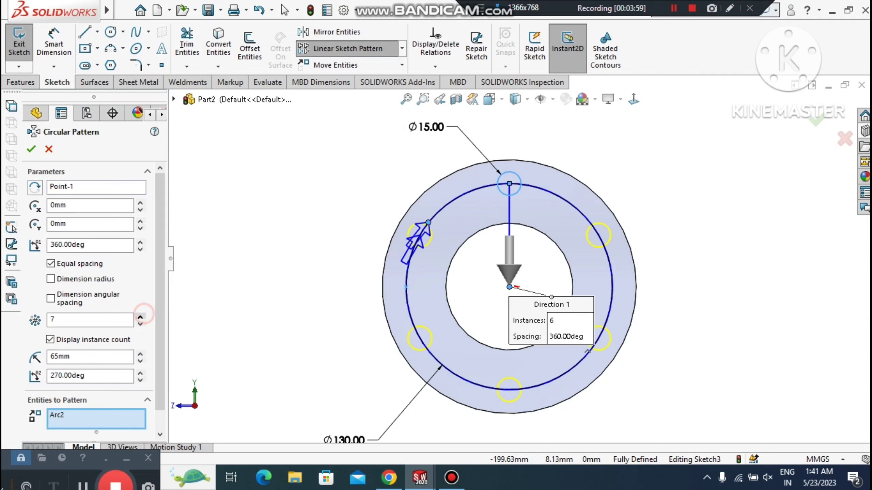
pyautogui.click(140, 317)
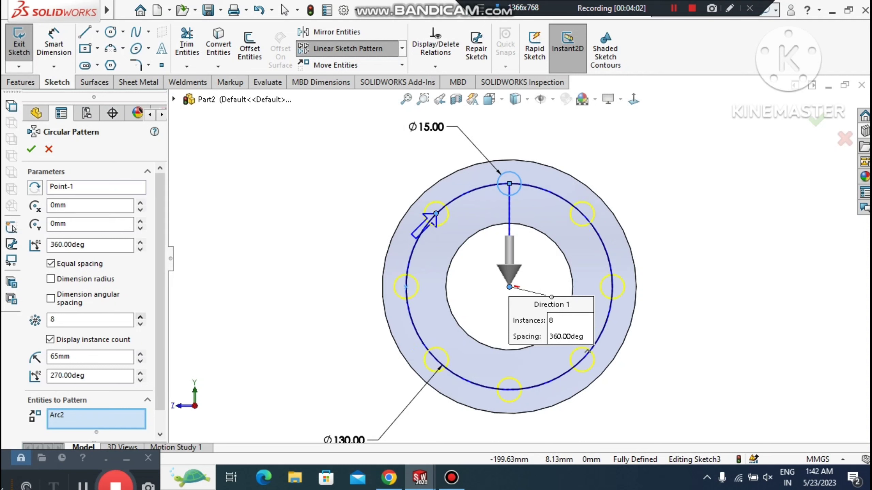
pyautogui.click(31, 149)
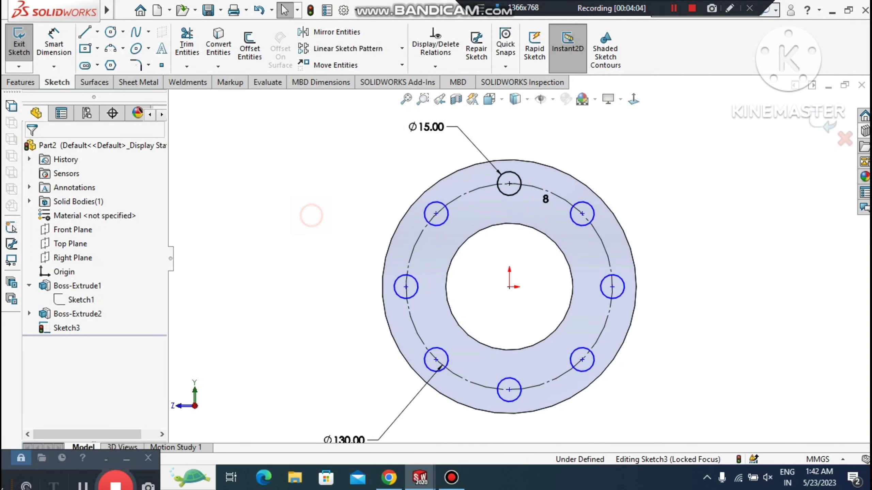
# - Cut-extrude the eight bolt-hole circles through the flange with a blind depth of 10 mm
pyautogui.click(20, 82)
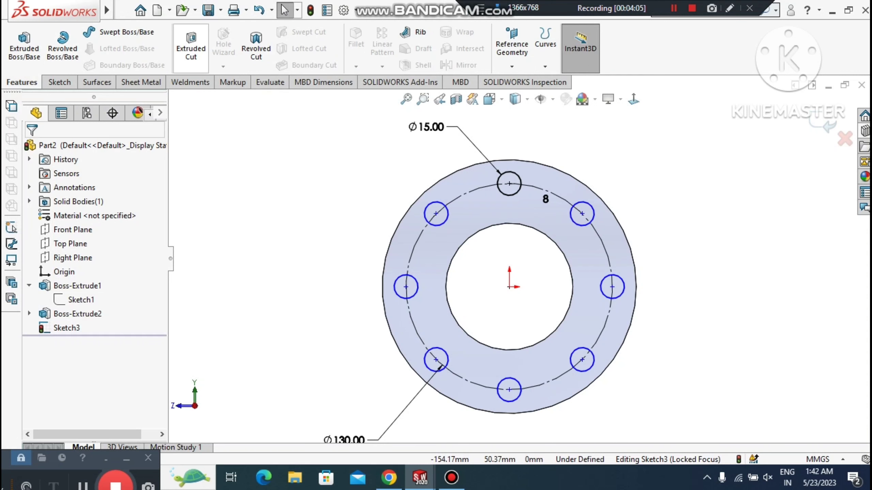
pyautogui.click(190, 48)
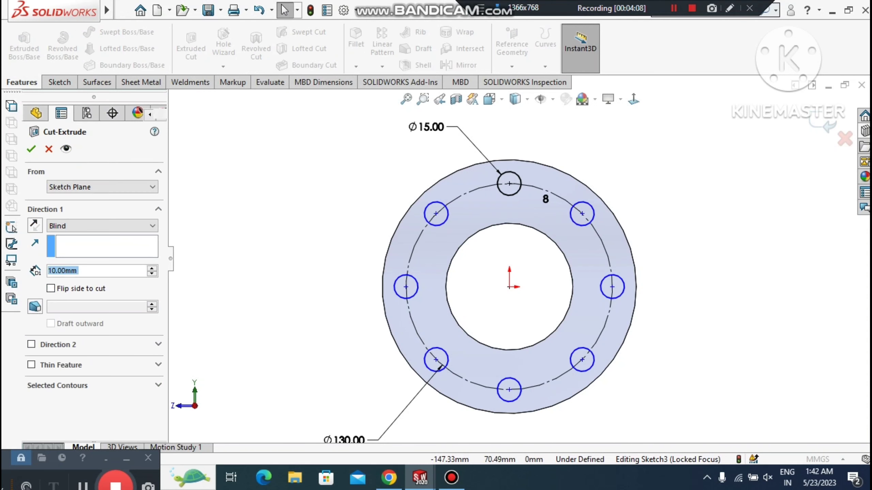
pyautogui.click(31, 149)
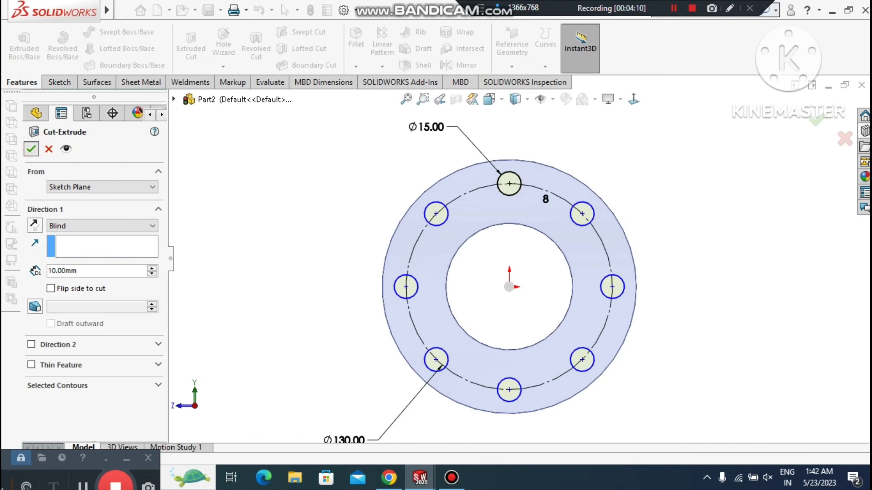
# - Create a reference plane offset 125 mm above the Top Plane
pyautogui.scroll(2, 518, 255)
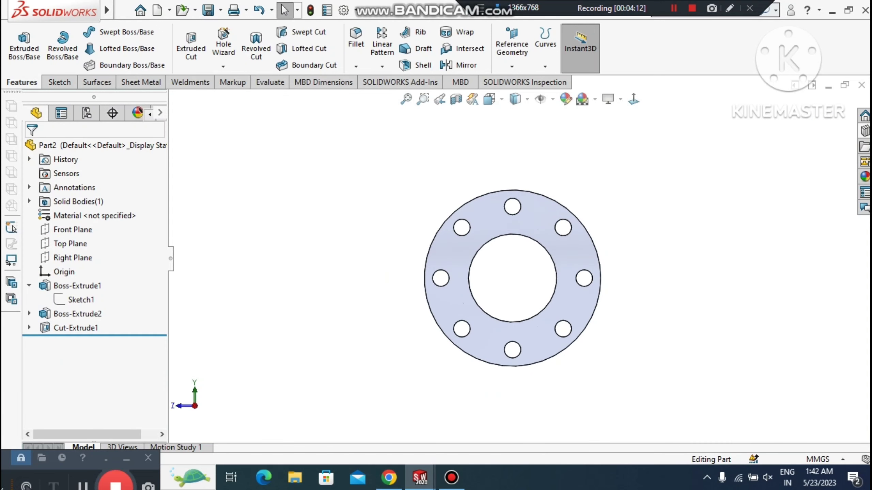
pyautogui.moveTo(518, 255); pyautogui.dragTo(584, 281, button='middle')
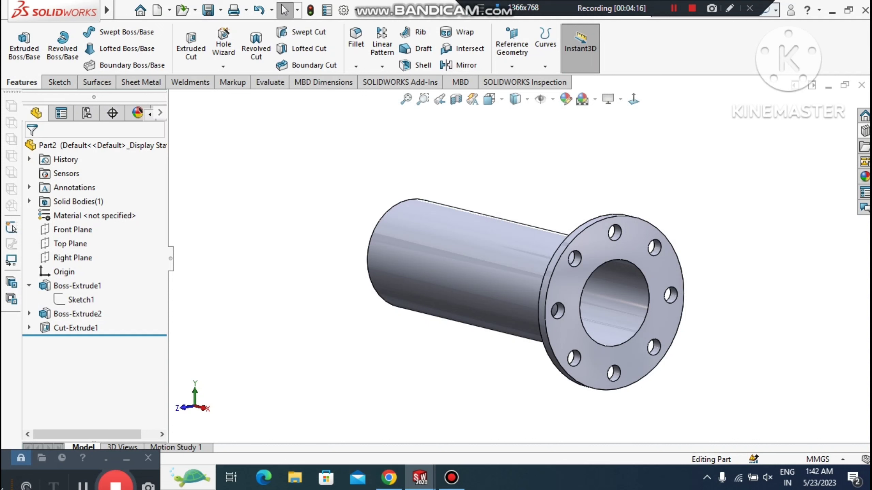
pyautogui.click(522, 62)
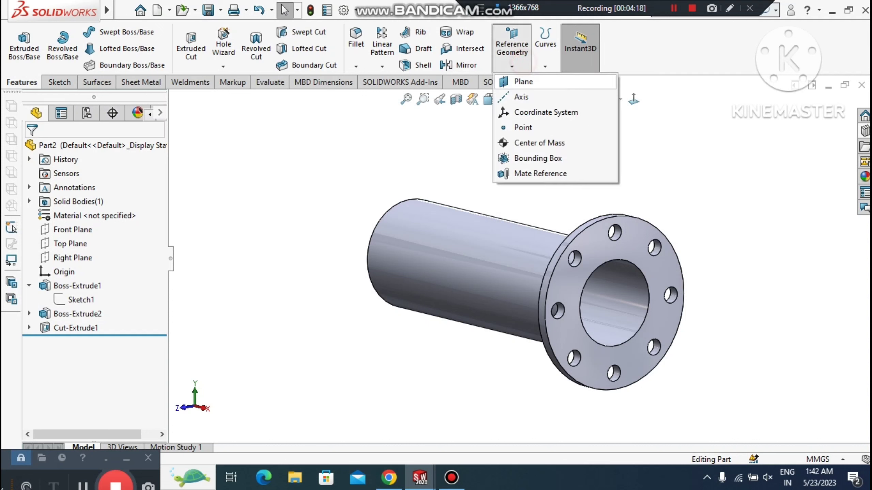
pyautogui.click(524, 81)
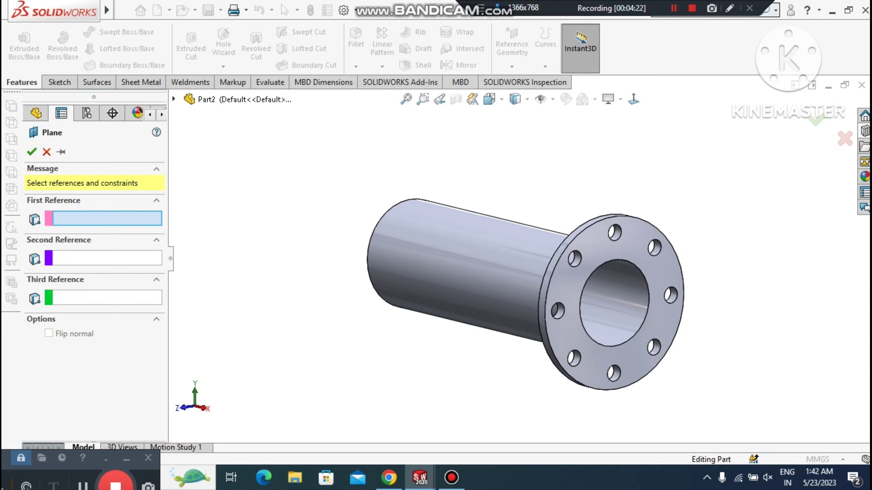
pyautogui.click(176, 100)
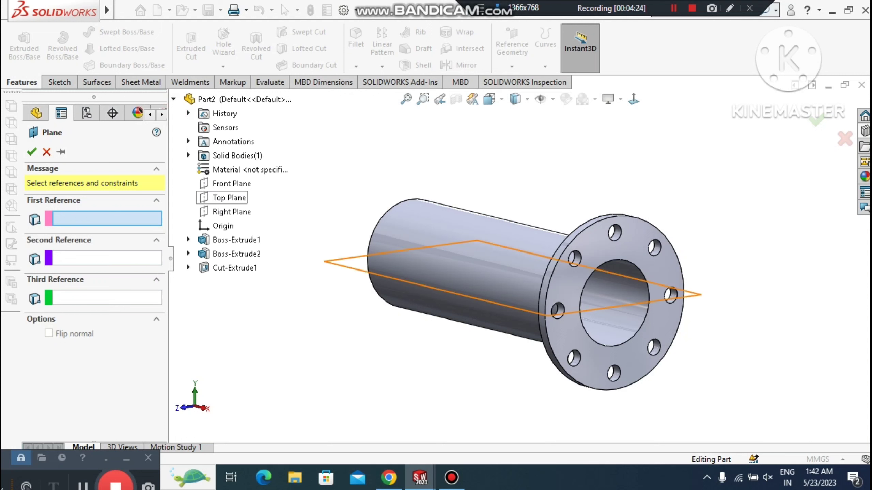
pyautogui.click(229, 198)
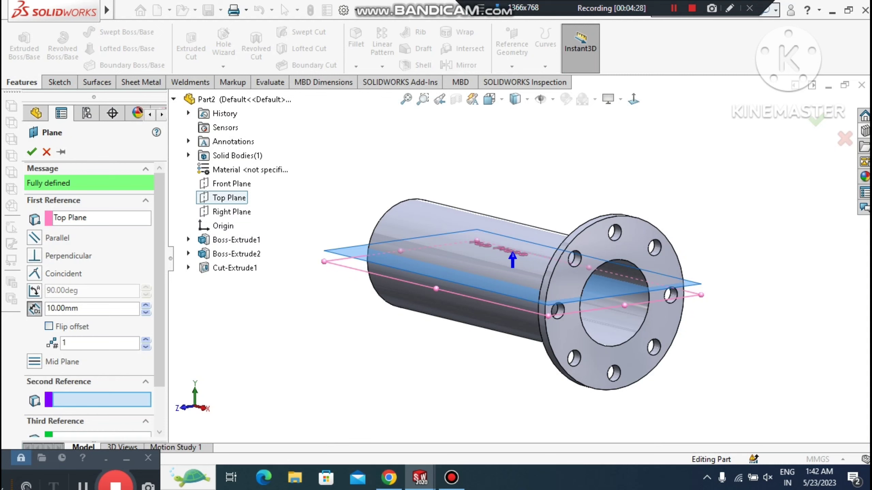
pyautogui.doubleClick(101, 304)
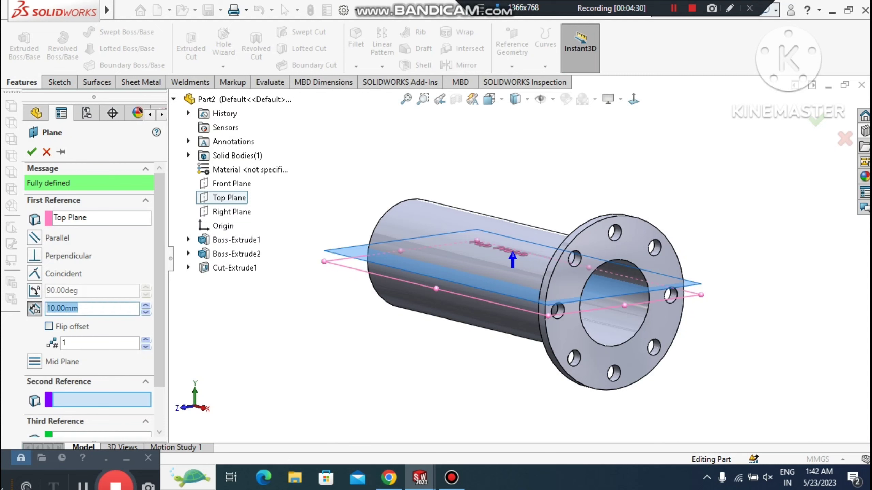
pyautogui.write('125')
pyautogui.press('Return')
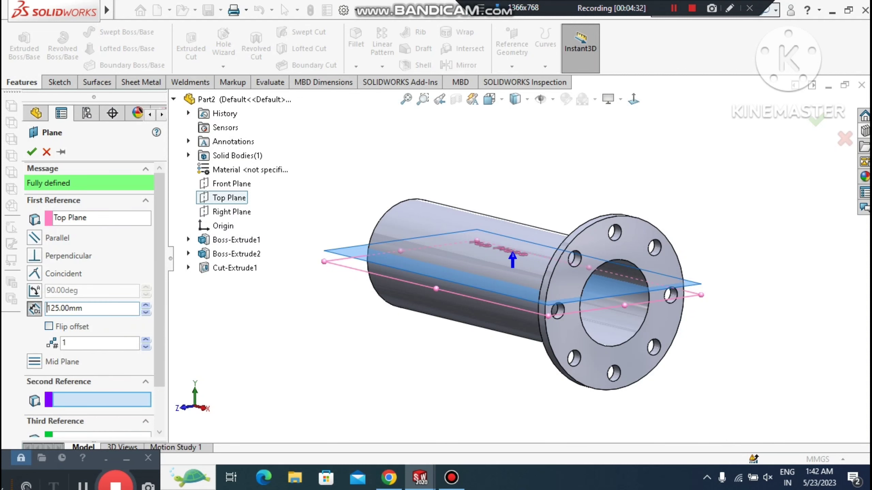
pyautogui.scroll(2, 563, 187)
pyautogui.scroll(-2, 563, 186)
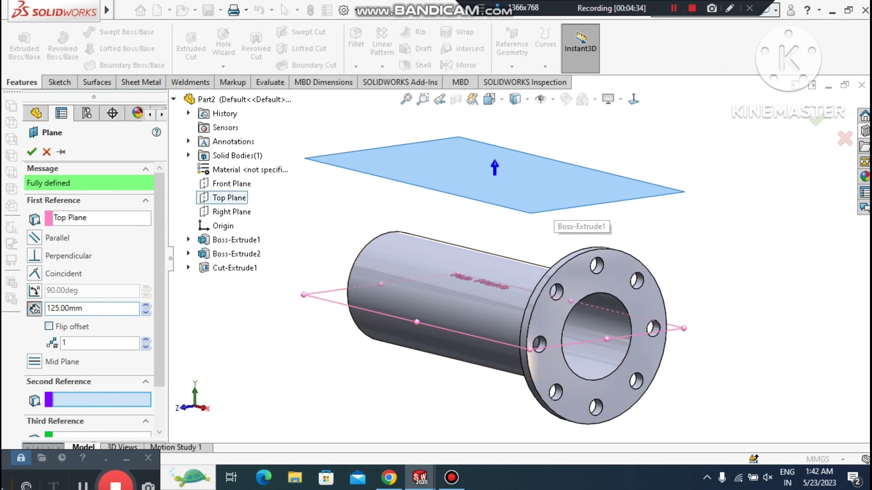
pyautogui.click(31, 151)
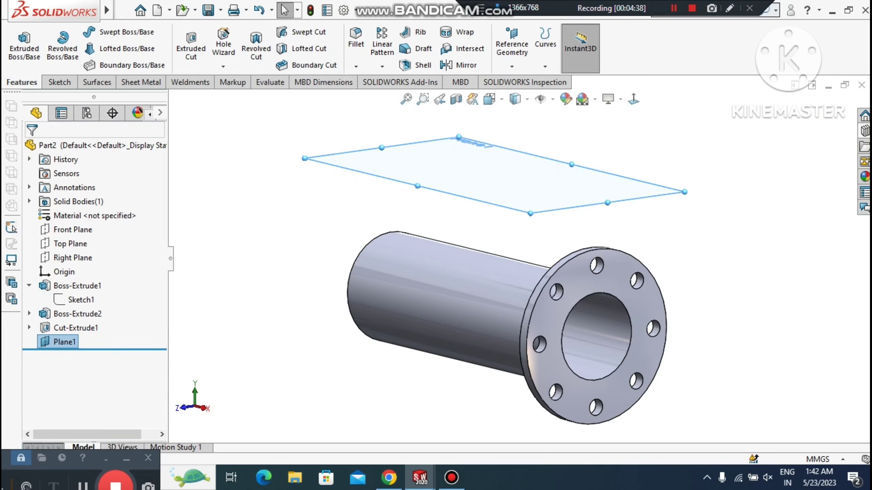
# - On the new offset plane, sketch two concentric circles centred on the origin, about 114 mm and 80 mm in diameter
pyautogui.rightClick(471, 164)
pyautogui.click(500, 144)
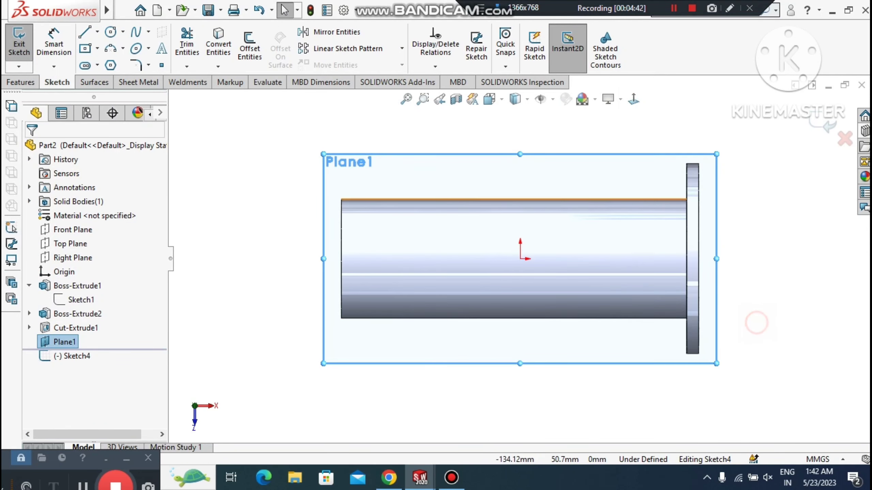
pyautogui.click(110, 32)
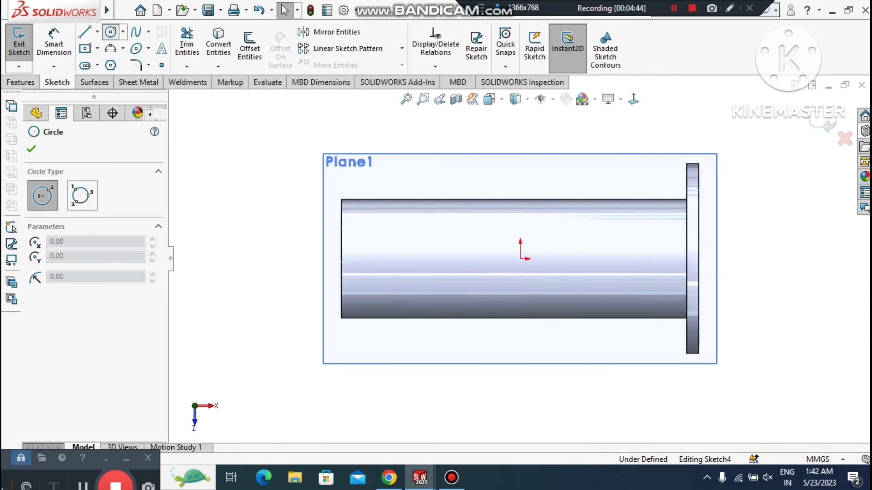
pyautogui.click(520, 258)
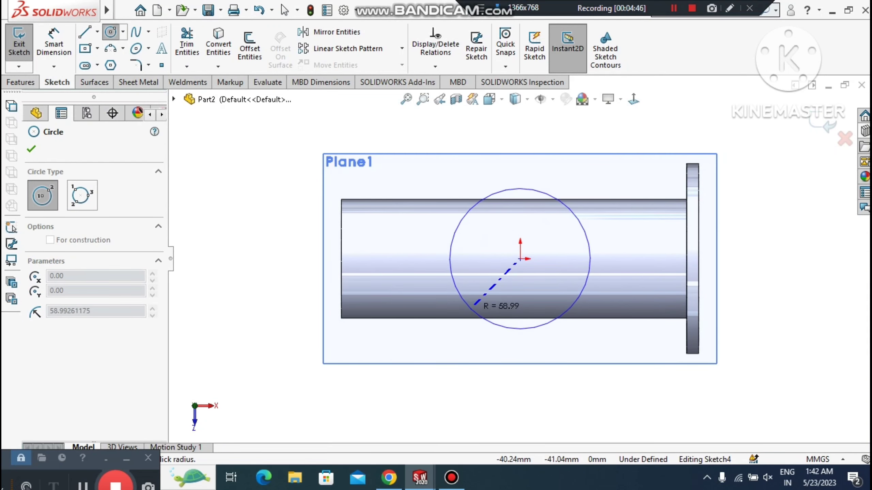
pyautogui.click(475, 304)
pyautogui.click(520, 259)
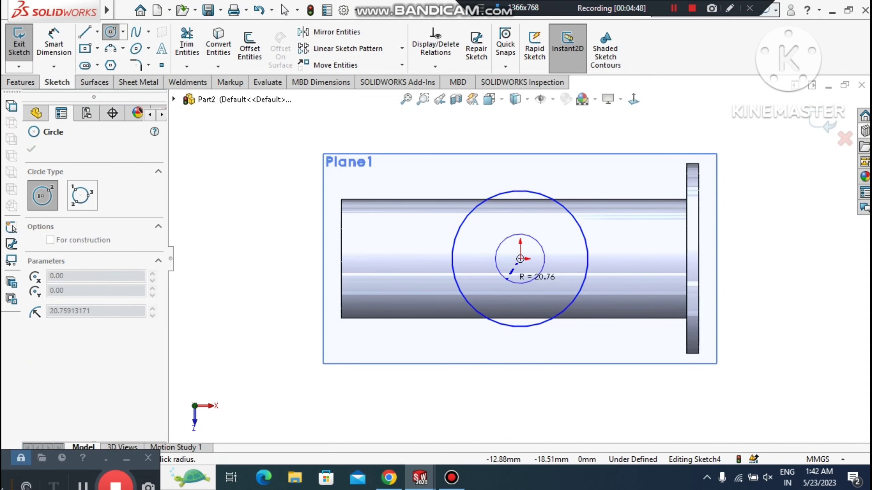
pyautogui.click(505, 304)
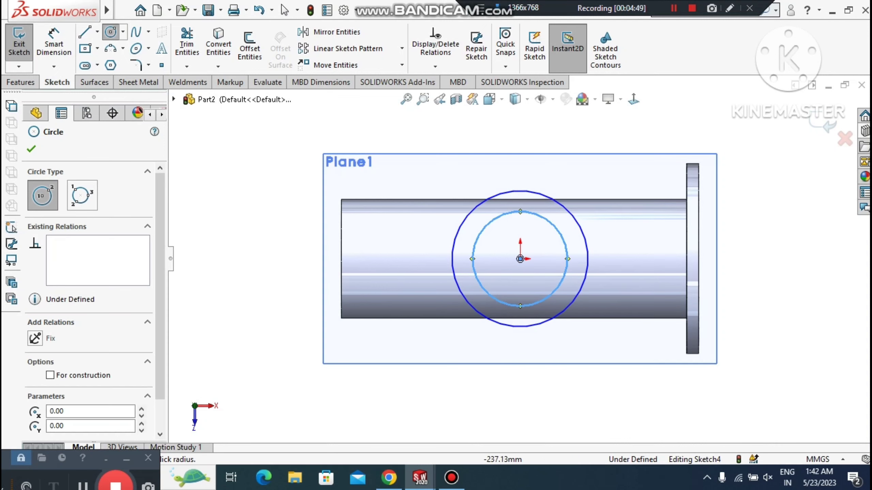
pyautogui.press('Escape')
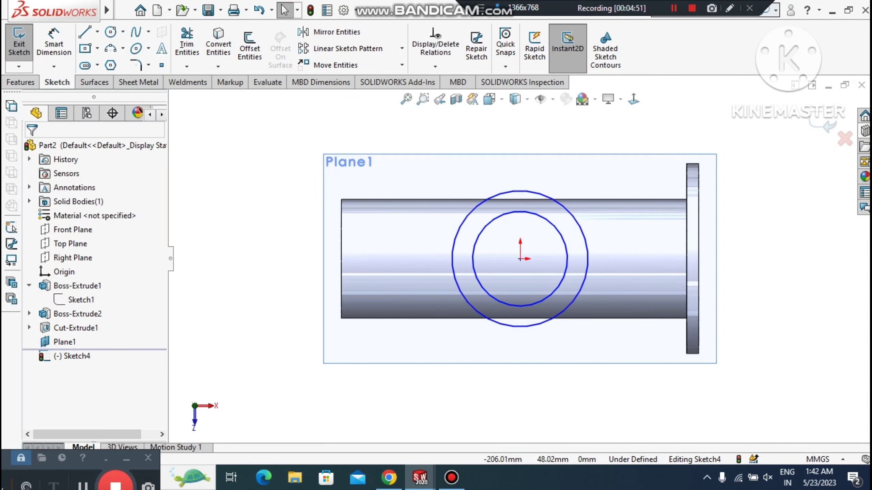
# - Dimension the outer circle to a diameter of 60 mm
pyautogui.click(122, 10)
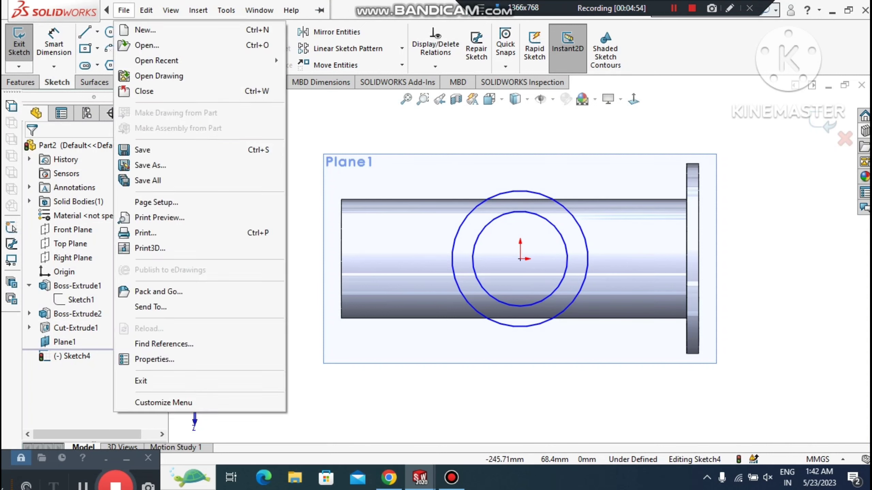
pyautogui.click(53, 44)
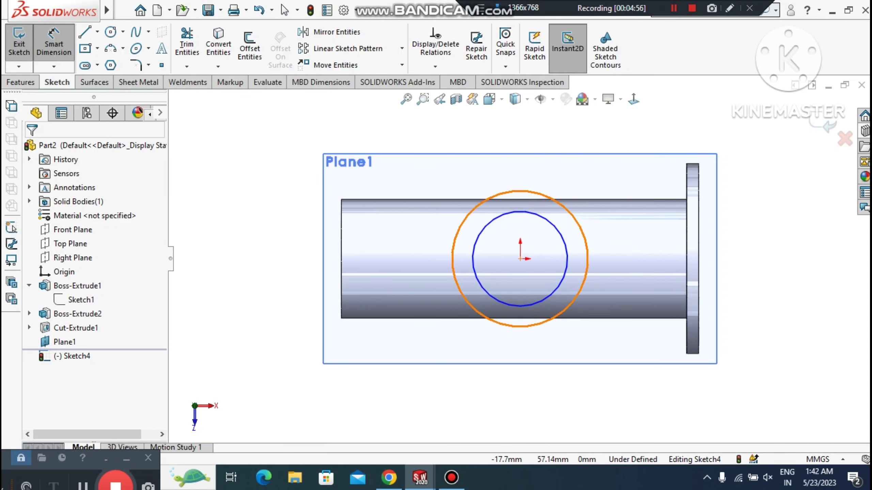
pyautogui.click(498, 189)
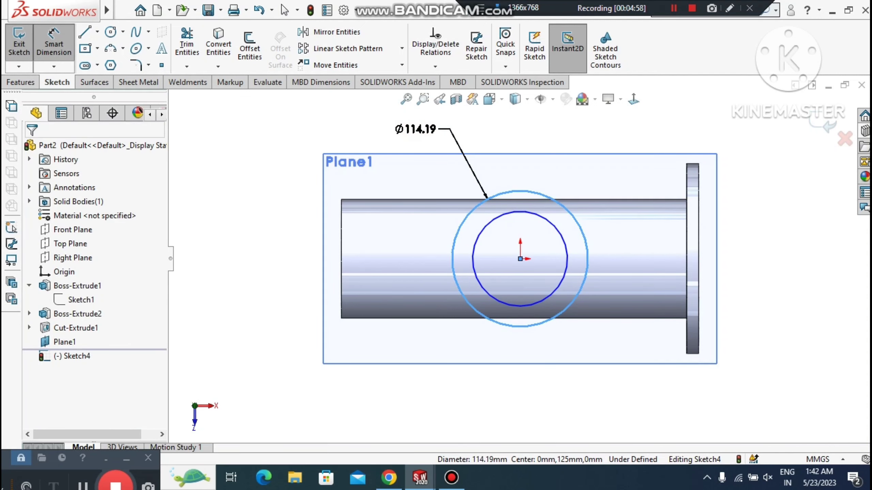
pyautogui.click(416, 129)
pyautogui.write('80')
pyautogui.press('Return')
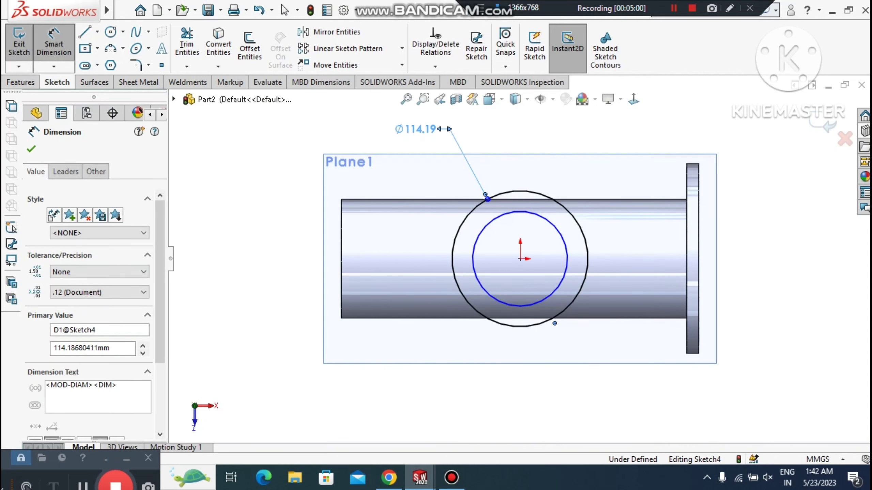
pyautogui.click(259, 201)
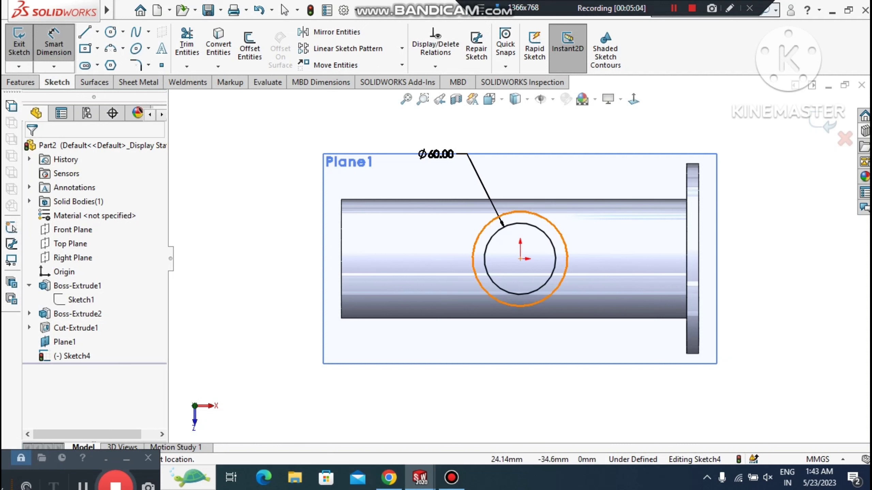
# - Dimension the other concentric circle to a diameter of 40 mm
pyautogui.click(548, 301)
pyautogui.click(604, 404)
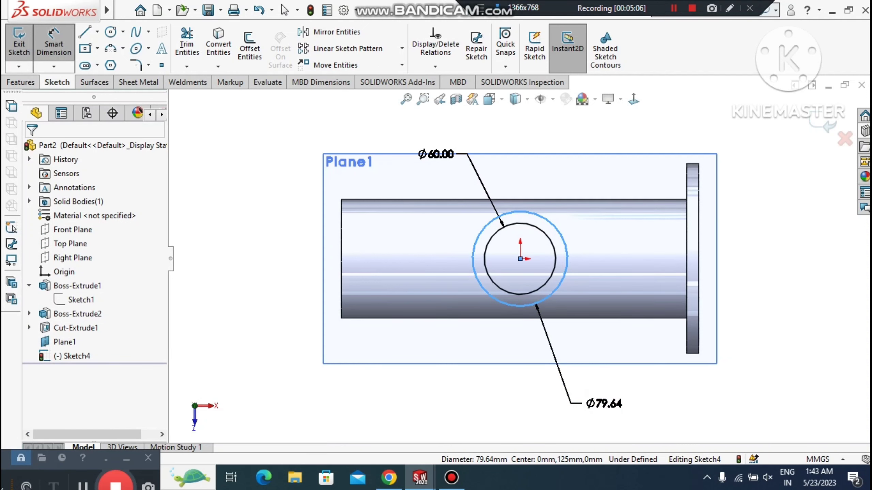
pyautogui.write('80')
pyautogui.press('Return')
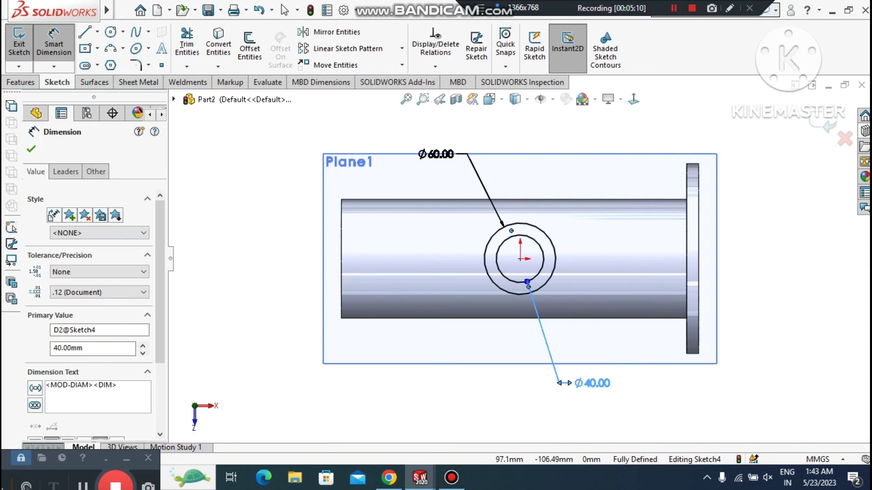
pyautogui.click(798, 352)
# - Extrude the full 60 mm circle contour downwards to the main pipe with the Up To Next end condition, merging the result
pyautogui.moveTo(778, 372); pyautogui.dragTo(793, 278, button='middle')
pyautogui.scroll(1, 793, 278)
pyautogui.scroll(-1, 683, 143)
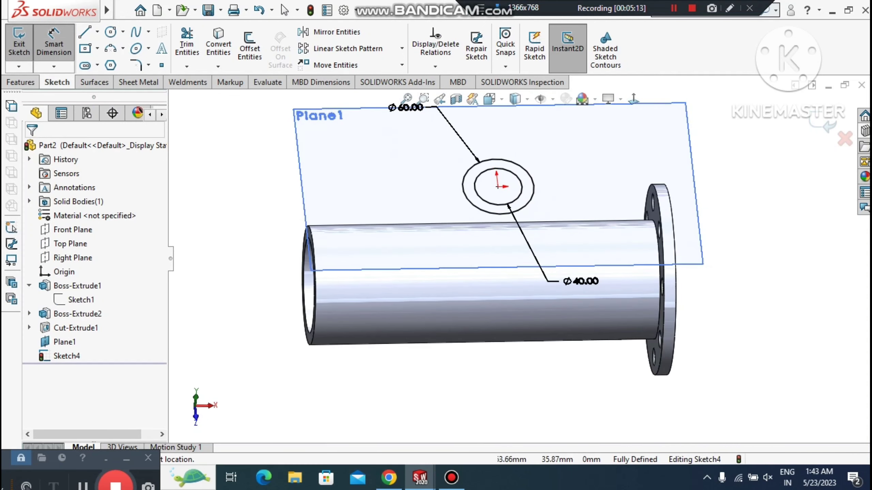
pyautogui.click(20, 82)
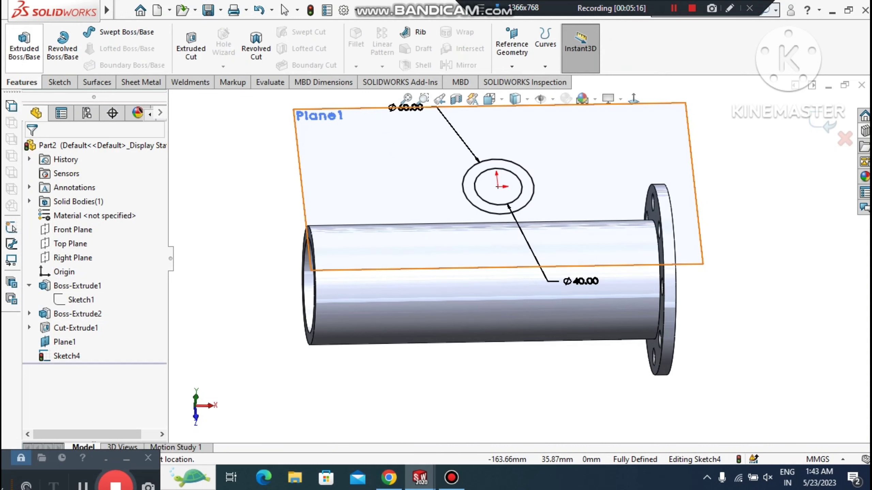
pyautogui.click(25, 48)
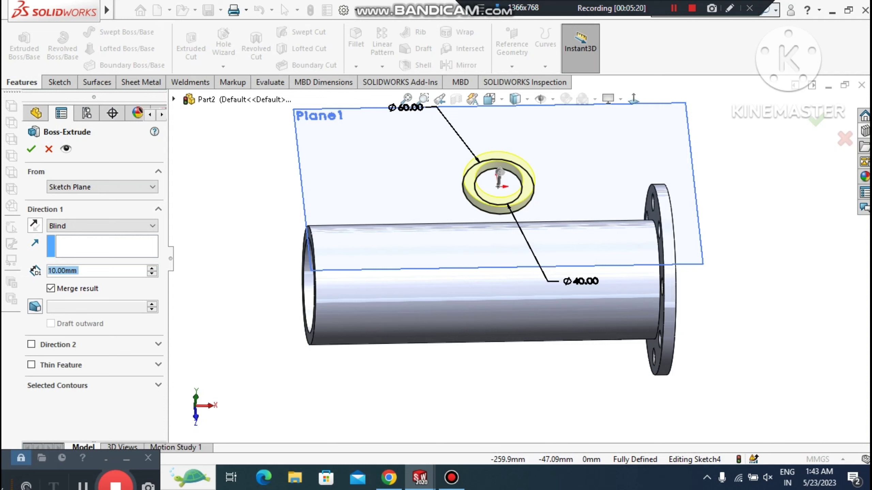
pyautogui.click(34, 226)
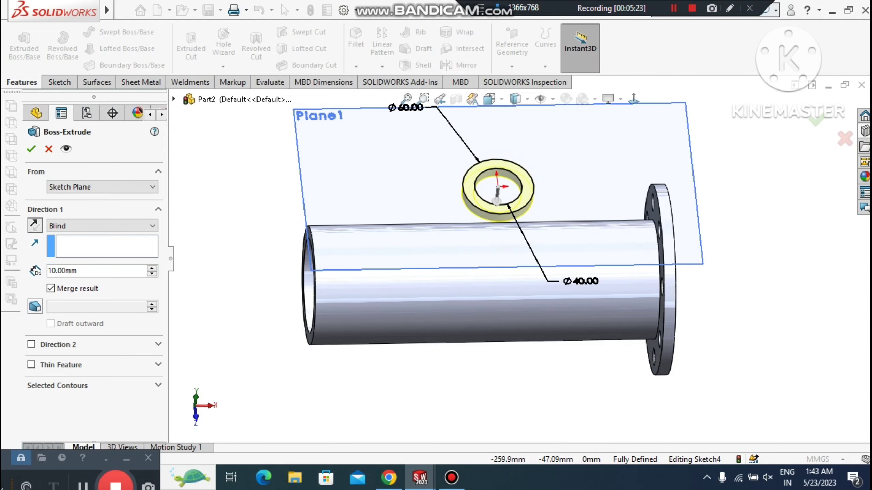
pyautogui.click(70, 386)
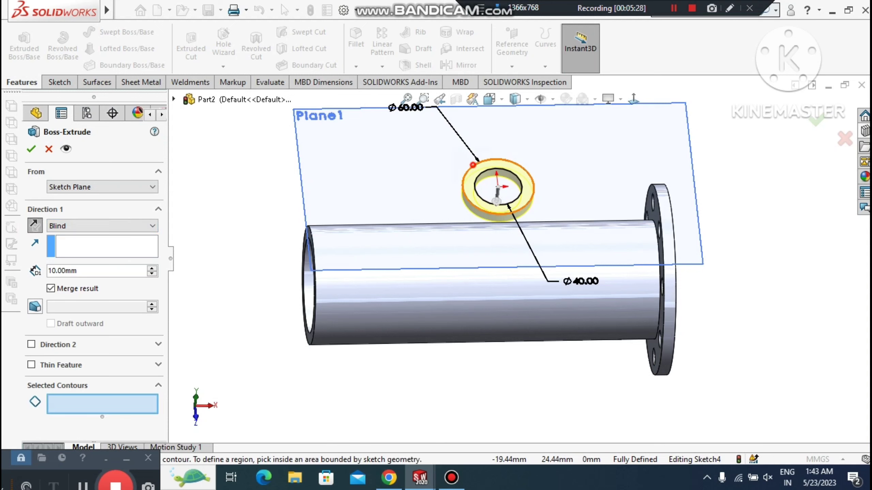
pyautogui.click(473, 165)
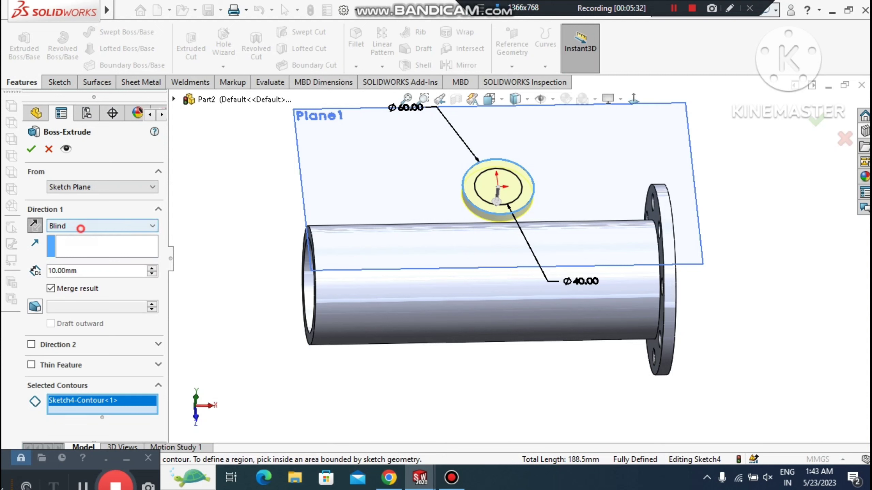
pyautogui.click(109, 226)
pyautogui.click(78, 248)
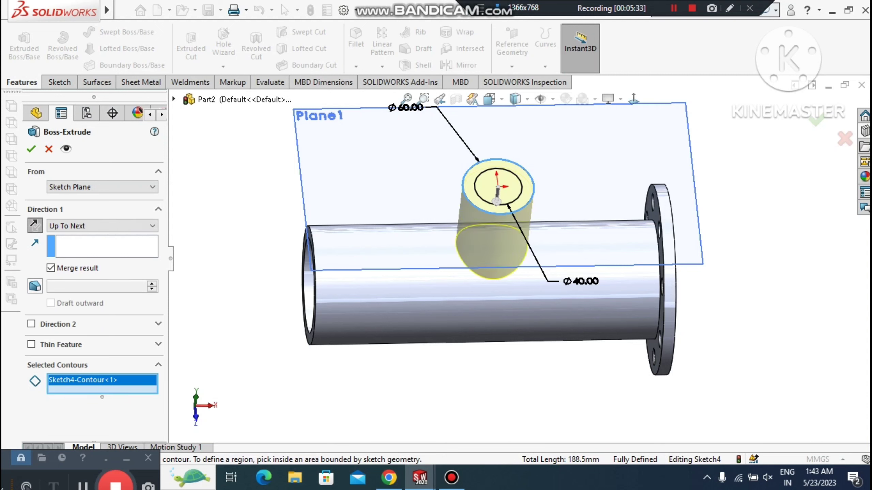
pyautogui.click(31, 149)
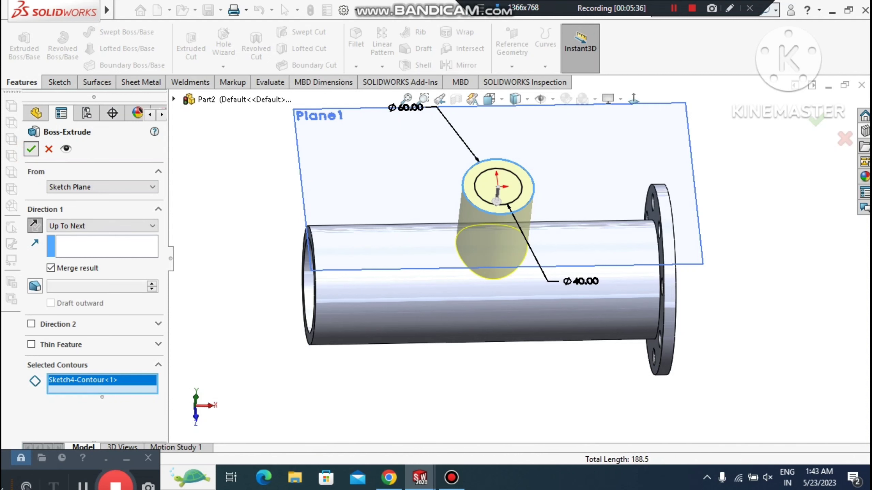
pyautogui.click(230, 277)
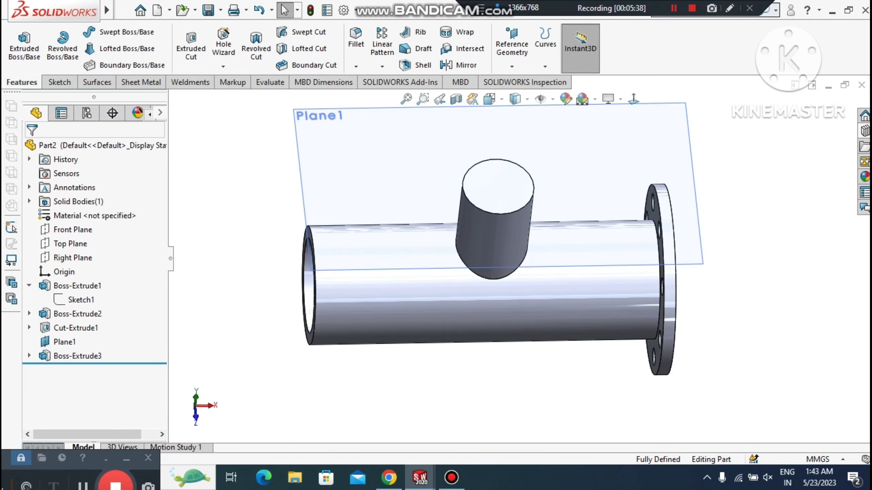
# - On the top face of the perpendicular branch, sketch a circle centred on the origin, about 160 mm in diameter
pyautogui.scroll(1, 518, 259)
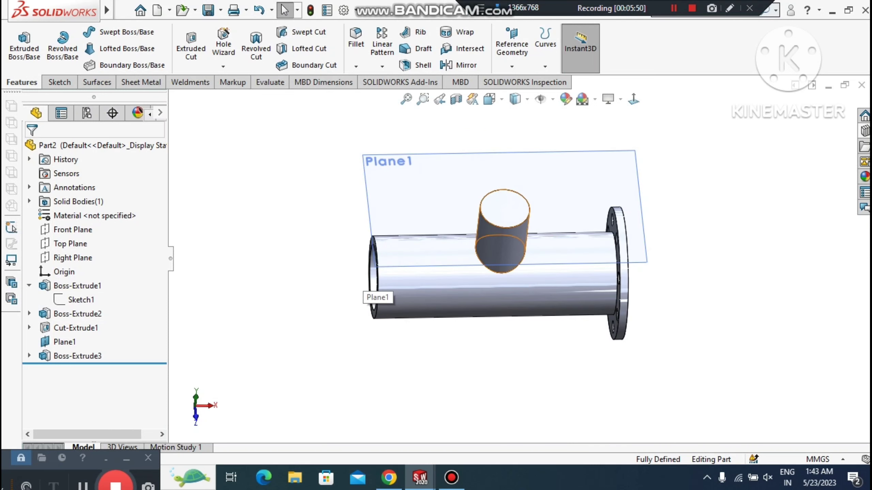
pyautogui.scroll(-2, 481, 213)
pyautogui.rightClick(524, 198)
pyautogui.rightClick(525, 198)
pyautogui.click(553, 177)
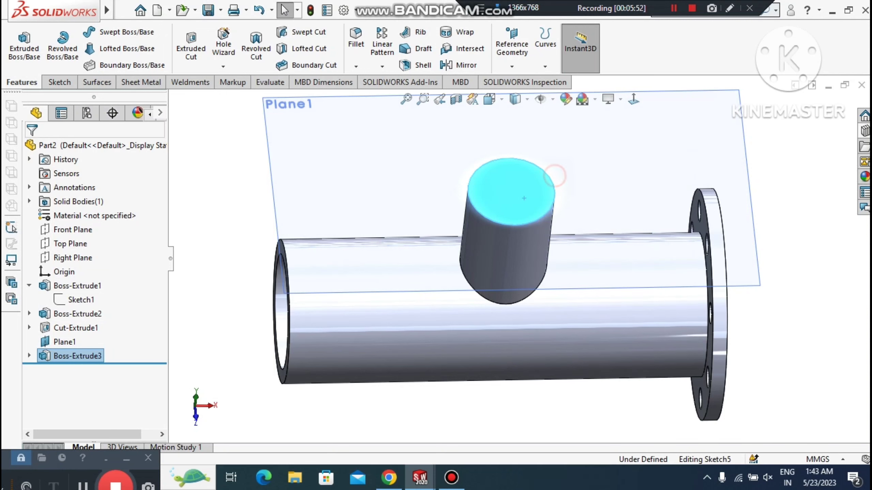
pyautogui.click(634, 100)
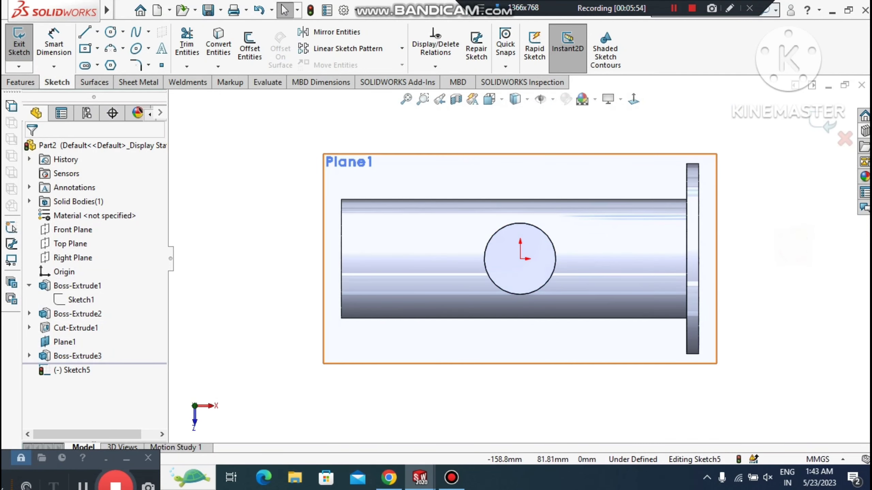
pyautogui.click(111, 32)
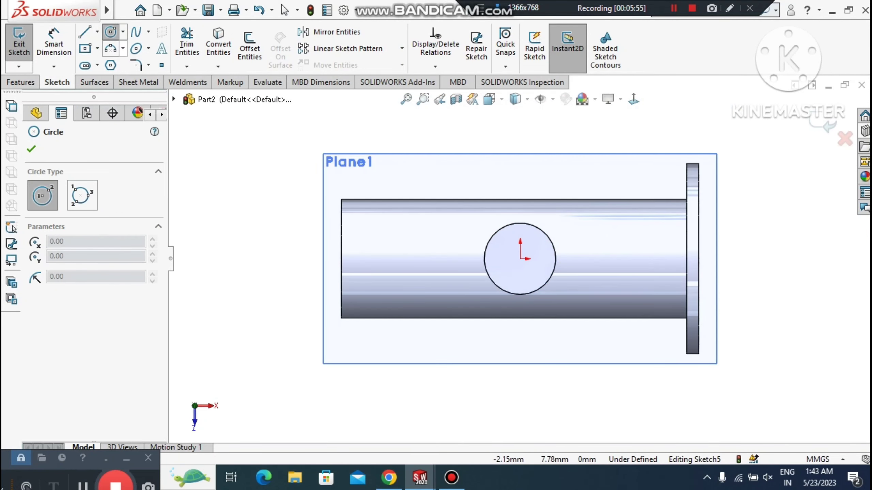
pyautogui.click(520, 258)
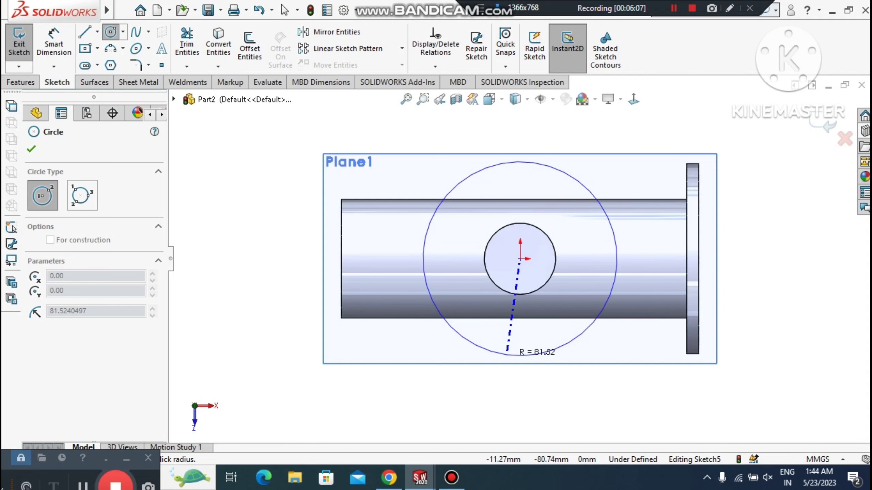
pyautogui.click(508, 354)
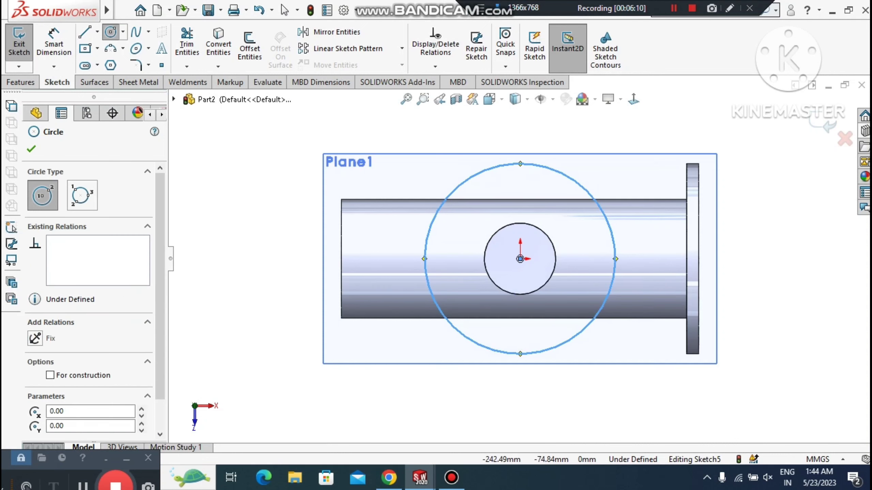
# - Dimension the new circle around the branch to a diameter of 100 mm
pyautogui.click(48, 40)
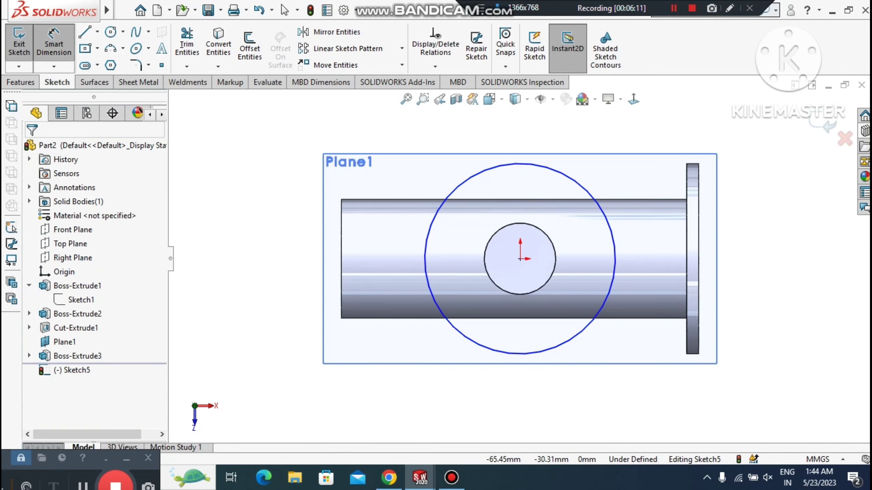
pyautogui.click(455, 329)
pyautogui.click(349, 408)
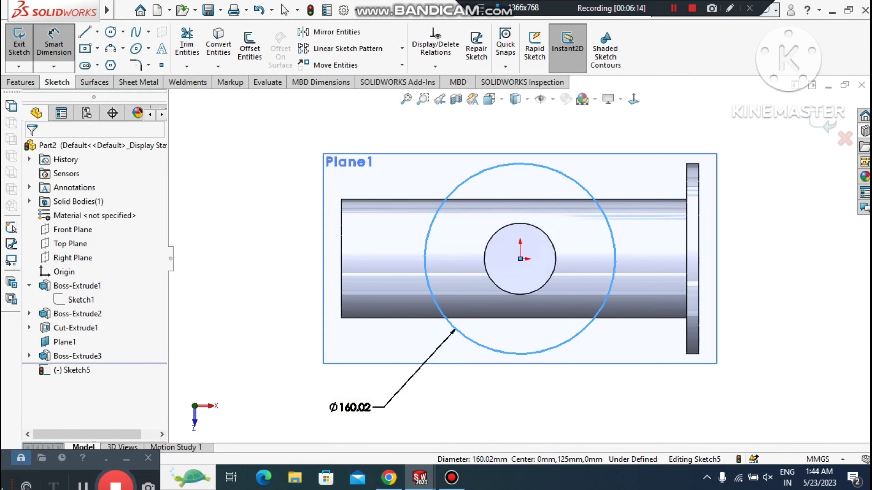
pyautogui.write('1')
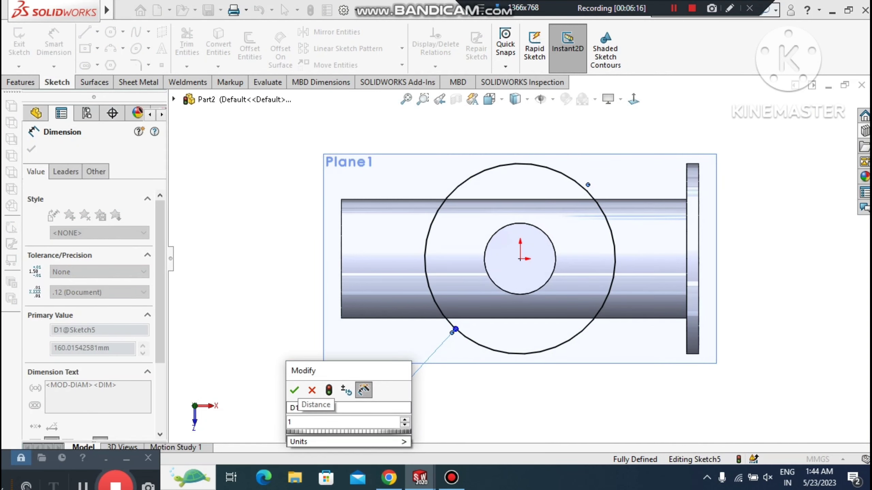
pyautogui.write('60')
pyautogui.press('Return')
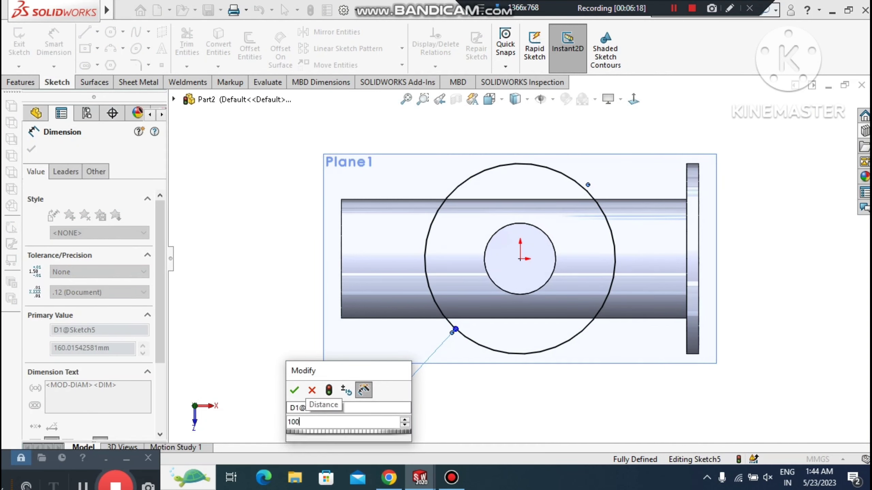
pyautogui.press('Return')
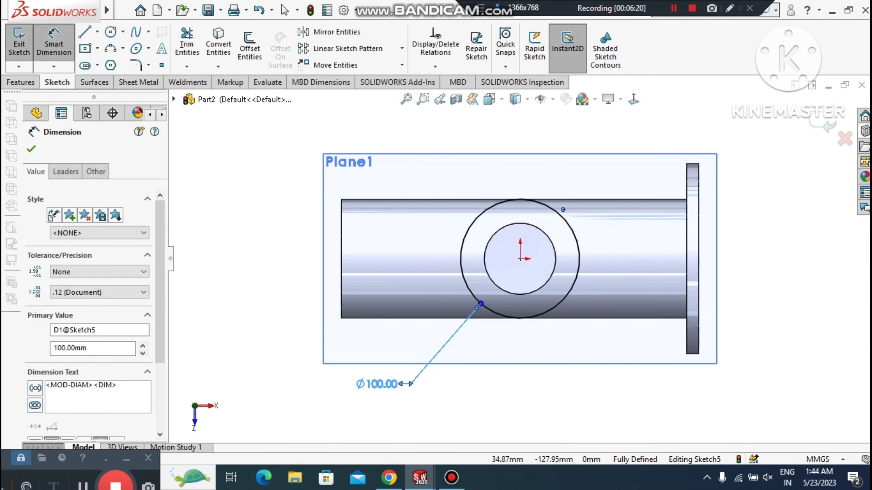
# - Extrude the 100 mm circle 10 mm downwards from the branch's top face as a blind boss, merging the result
pyautogui.click(559, 410)
pyautogui.scroll(1, 537, 390)
pyautogui.moveTo(537, 389); pyautogui.dragTo(525, 240, button='middle')
pyautogui.scroll(-1, 546, 175)
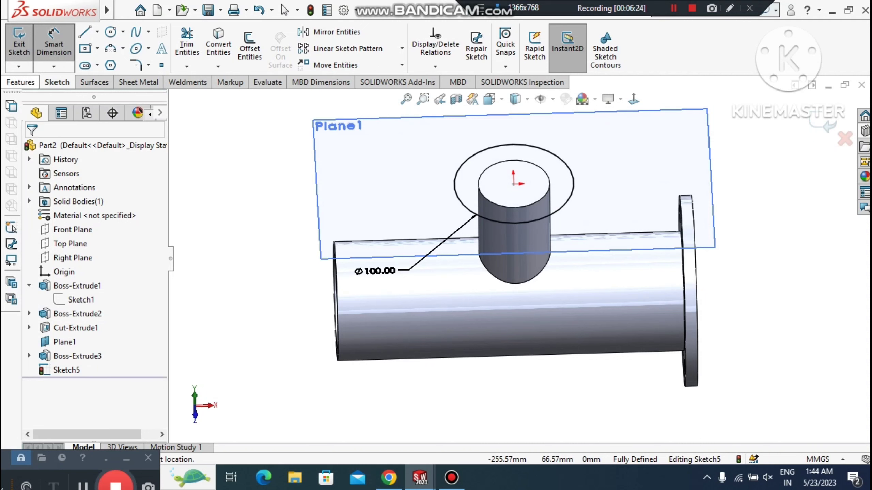
pyautogui.click(10, 82)
pyautogui.click(13, 38)
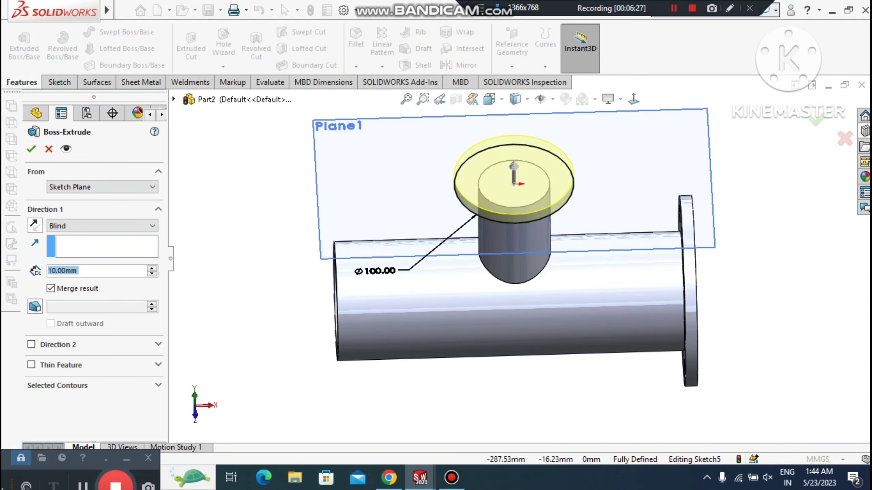
pyautogui.click(35, 226)
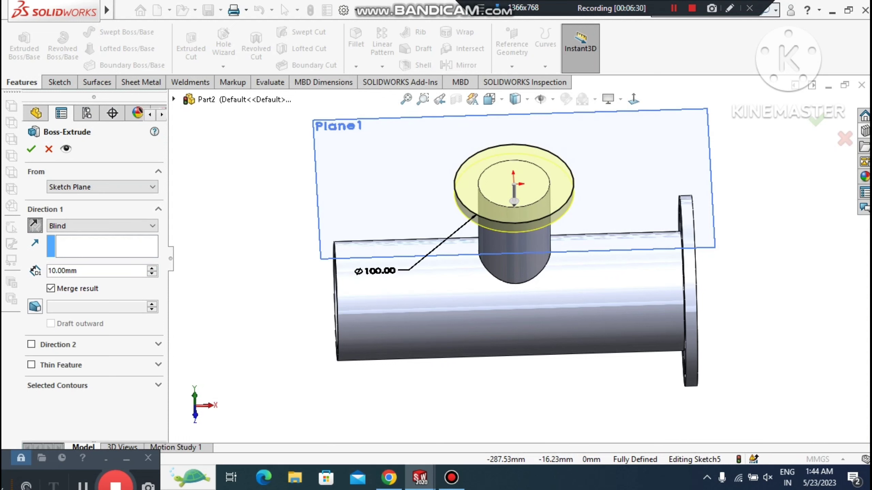
pyautogui.click(31, 149)
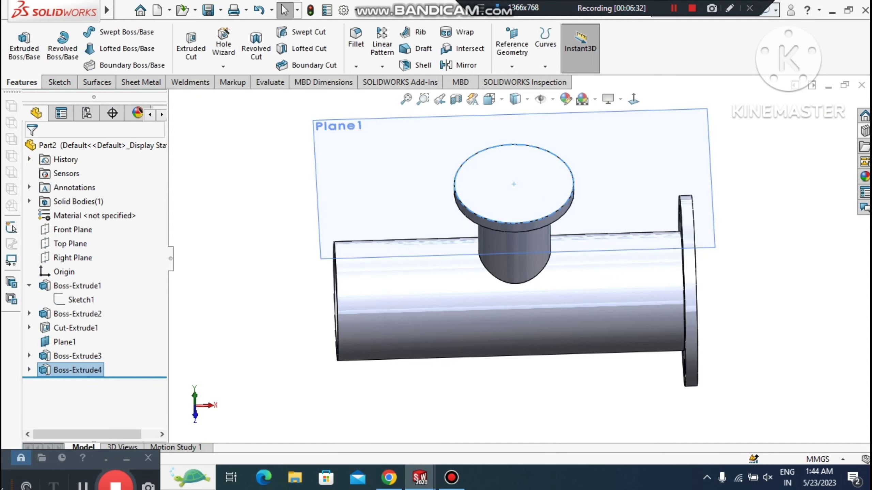
pyautogui.click(263, 352)
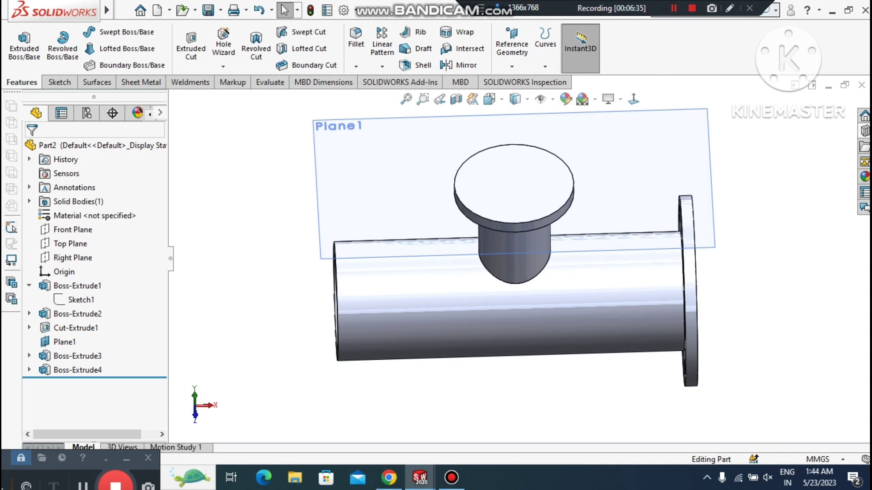
# - On the top face of the branch flange, sketch a circle centred on the origin, about 73 mm in diameter
pyautogui.moveTo(515, 309); pyautogui.dragTo(473, 310, button='middle')
pyautogui.rightClick(516, 157)
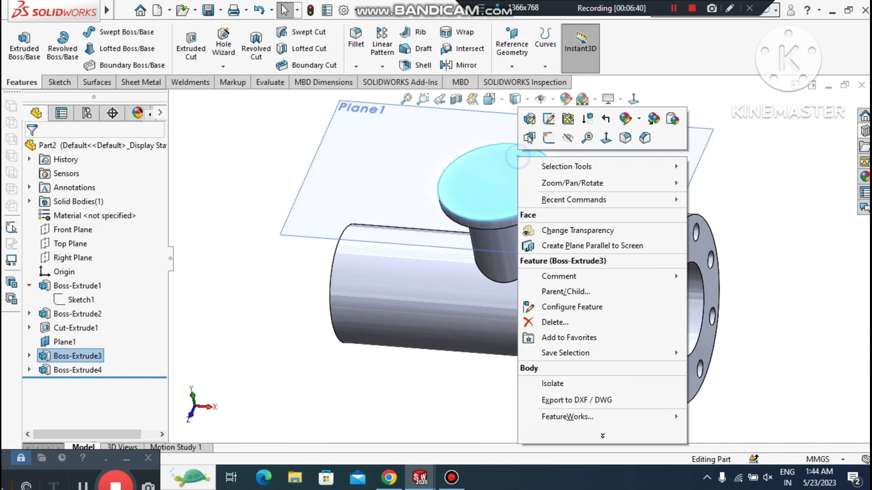
pyautogui.click(549, 138)
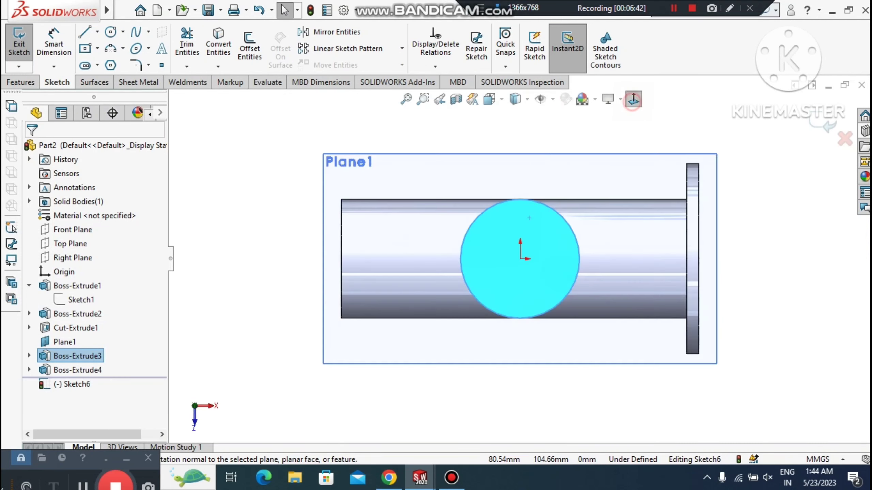
pyautogui.click(111, 32)
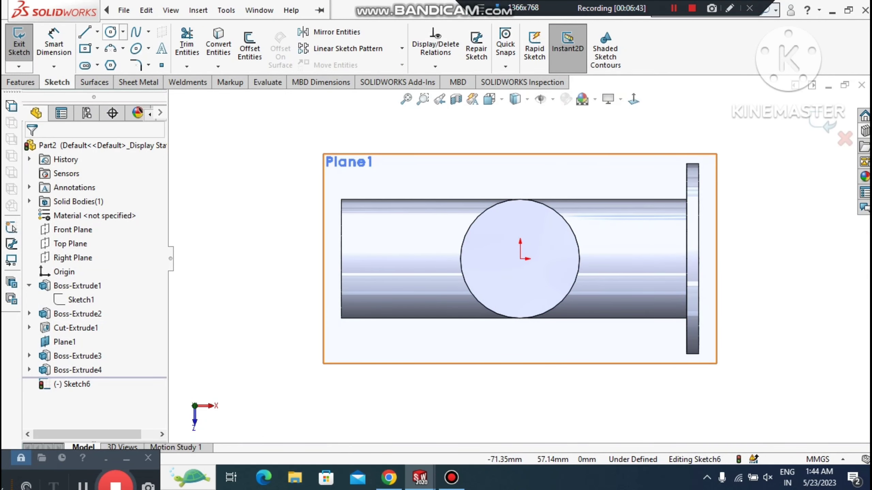
pyautogui.press('Escape')
pyautogui.scroll(3, 501, 248)
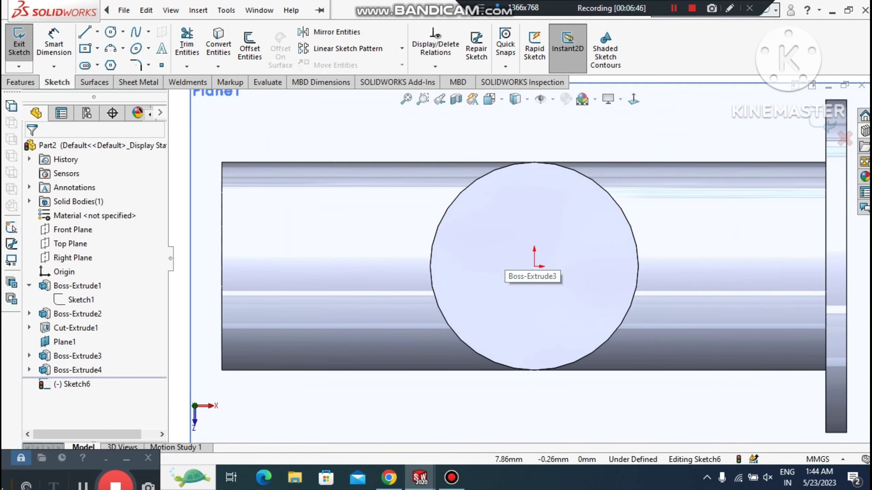
pyautogui.click(561, 226)
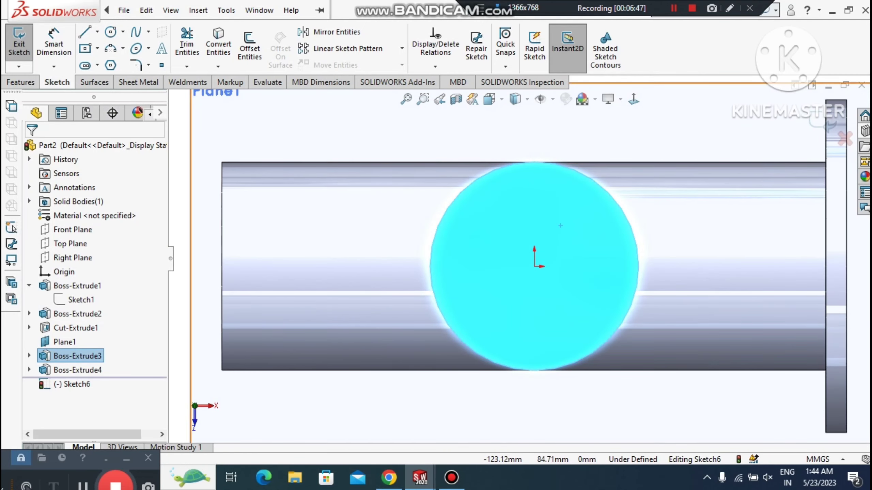
pyautogui.click(111, 32)
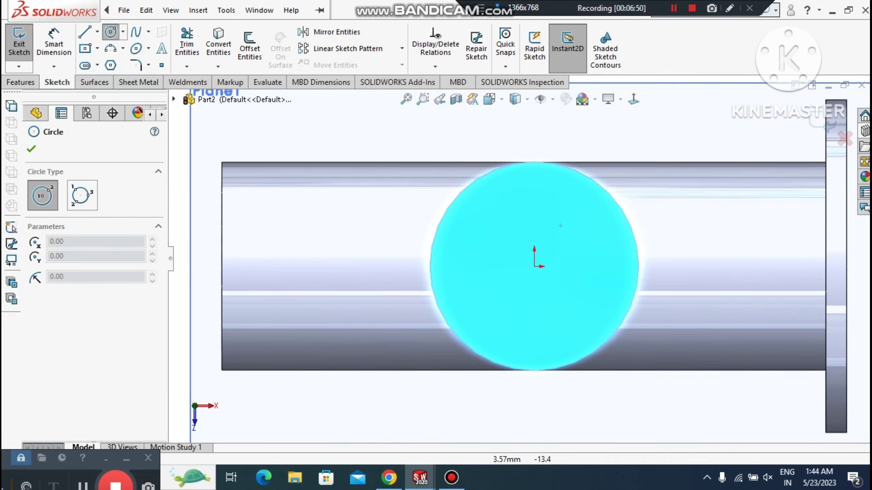
pyautogui.click(534, 266)
pyautogui.click(566, 199)
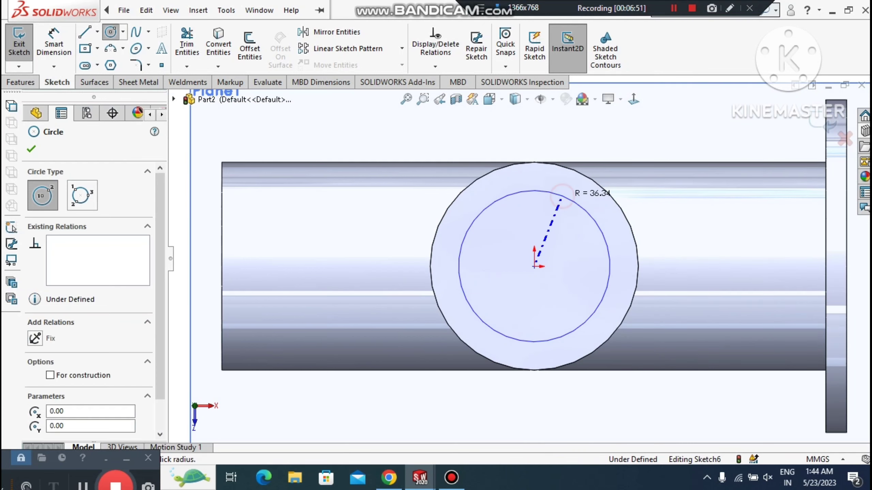
# - Dimension the circle on the branch flange to a diameter of 80 mm and convert it to construction geometry
pyautogui.click(54, 52)
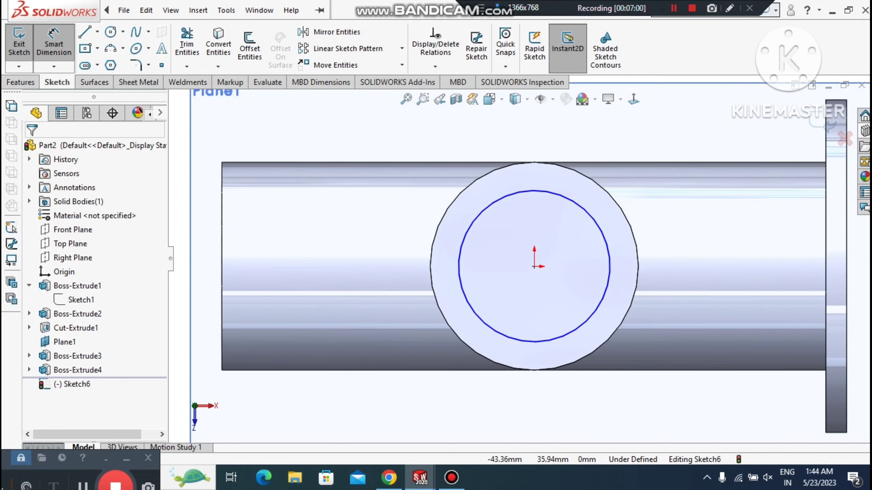
pyautogui.click(482, 211)
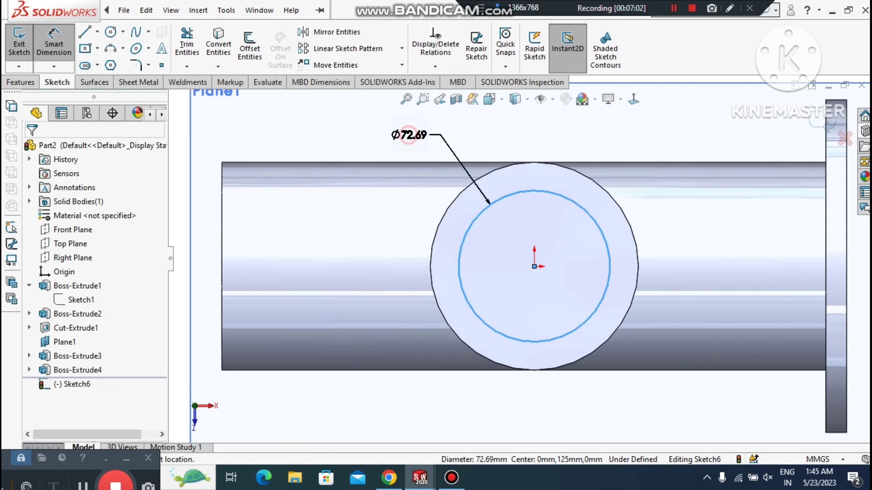
pyautogui.click(411, 135)
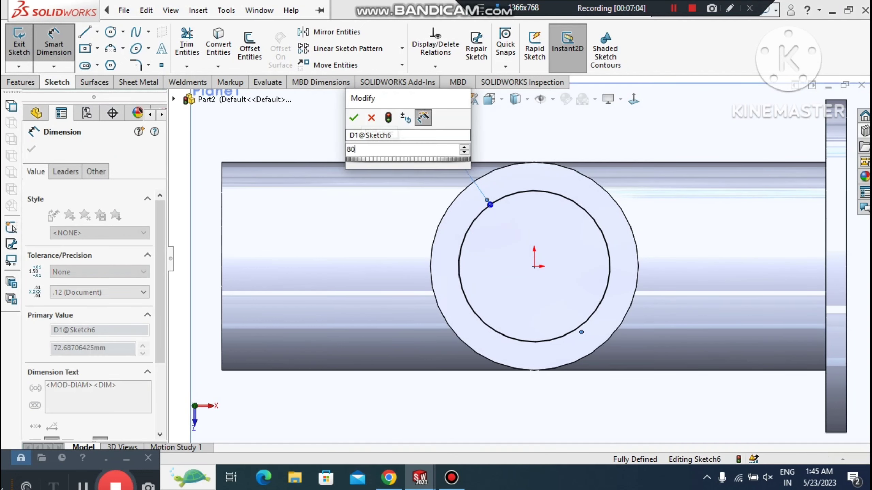
pyautogui.press('Return')
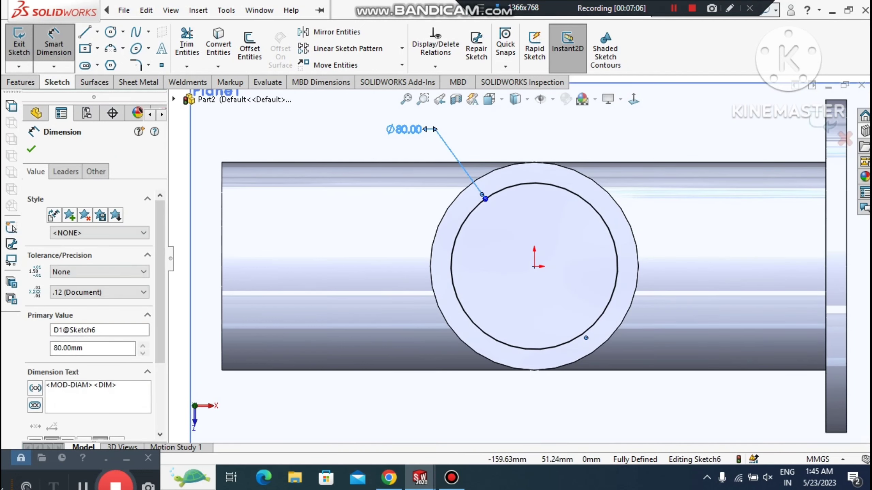
pyautogui.press('z')
pyautogui.press('Escape')
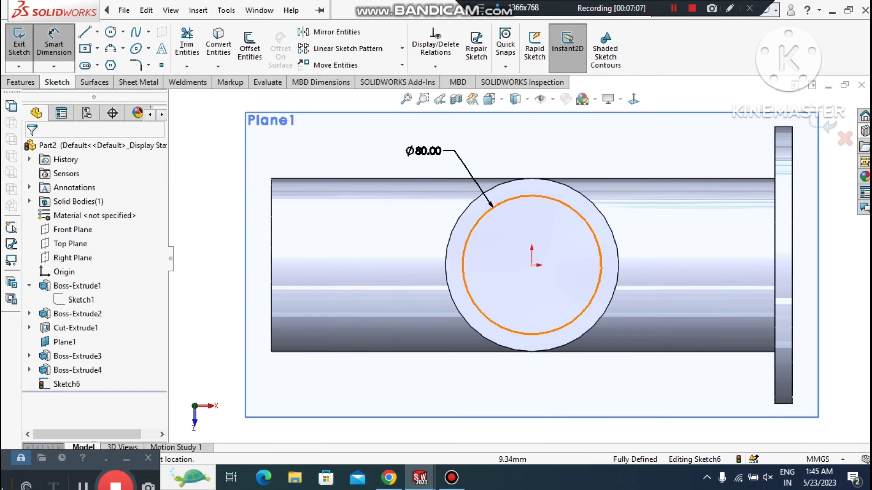
pyautogui.press('Escape')
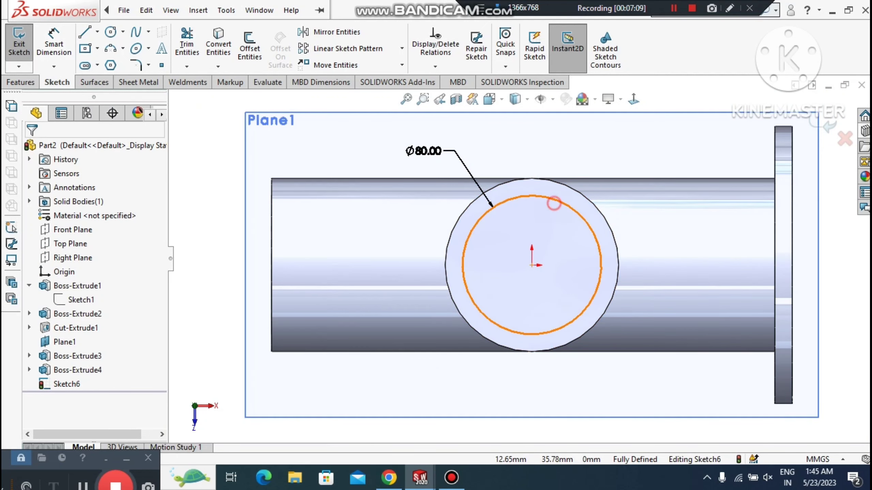
pyautogui.click(554, 203)
pyautogui.click(610, 167)
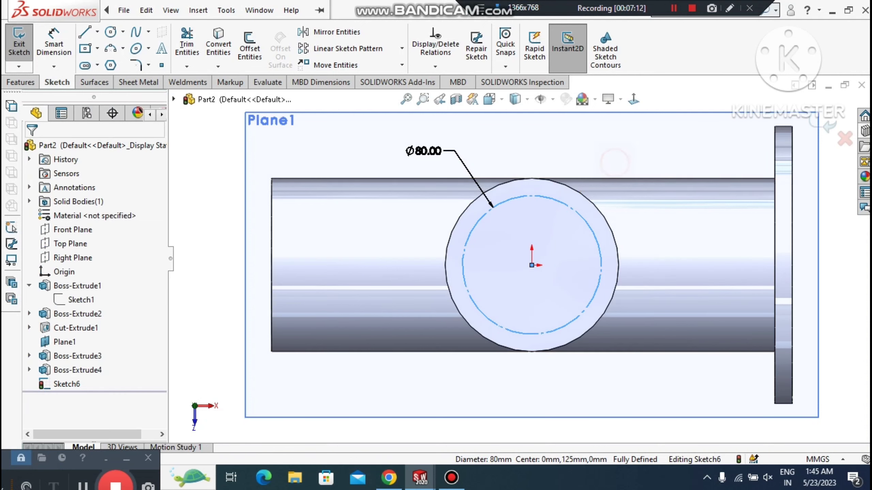
# - Sketch a bolt hole circle about 9 mm in diameter, centred on the construction circle directly above the origin
pyautogui.scroll(-2, 649, 165)
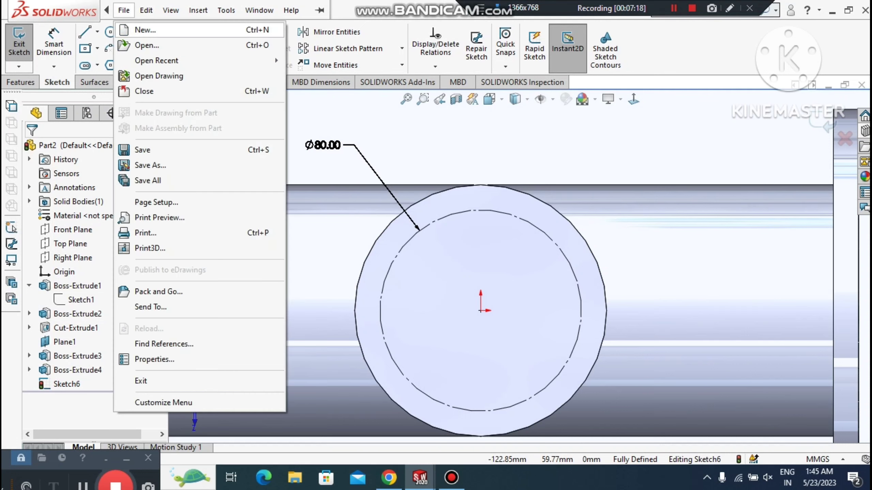
pyautogui.click(110, 32)
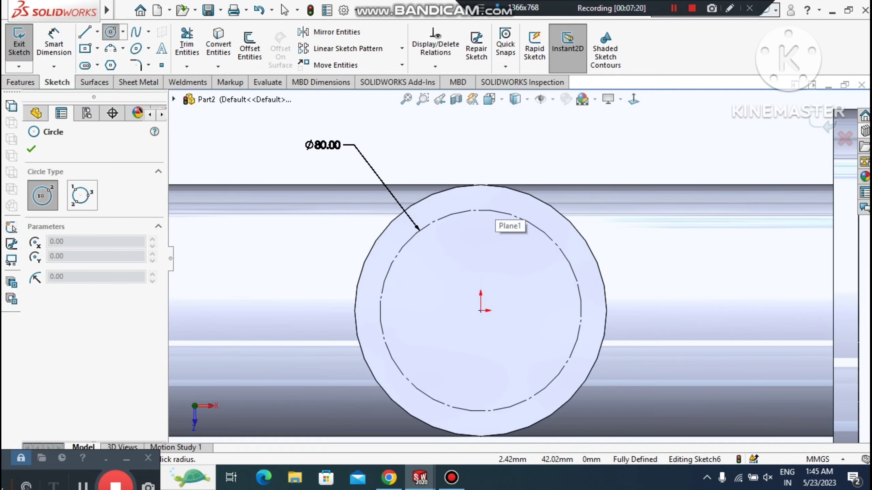
pyautogui.click(481, 210)
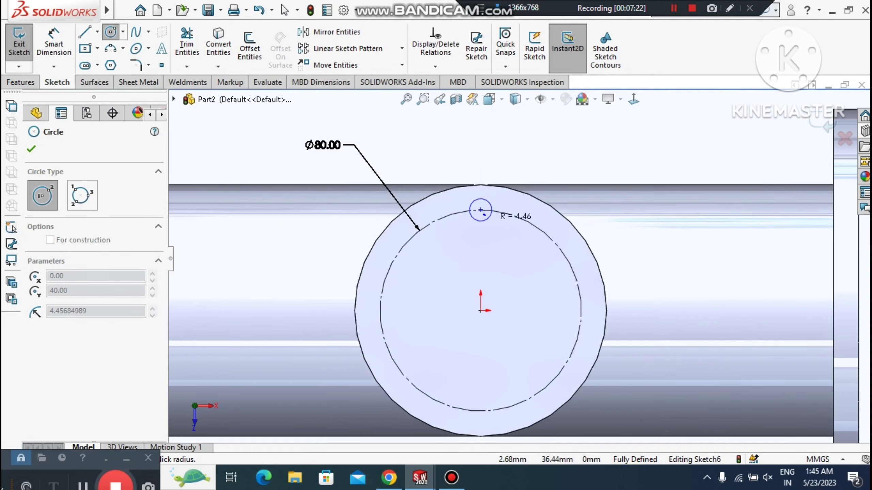
pyautogui.click(488, 218)
# - Dimension the bolt hole circle on the branch flange to a diameter of 10 mm
pyautogui.click(54, 44)
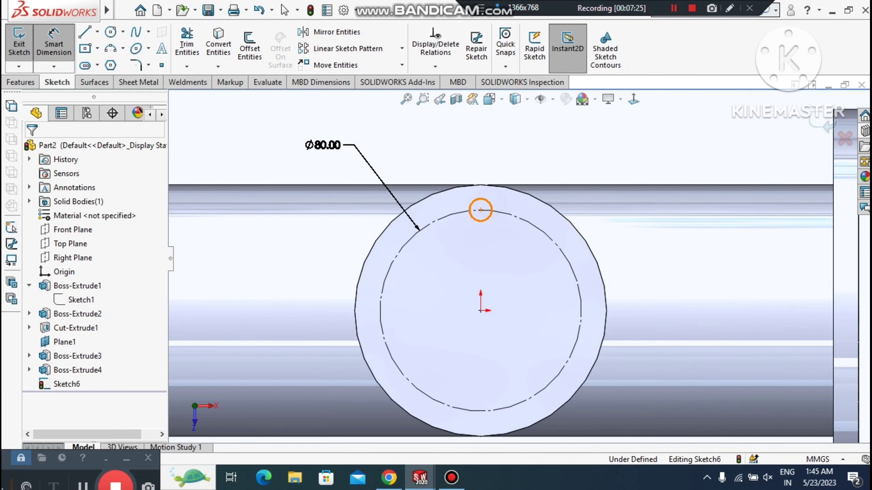
pyautogui.click(481, 210)
pyautogui.click(553, 155)
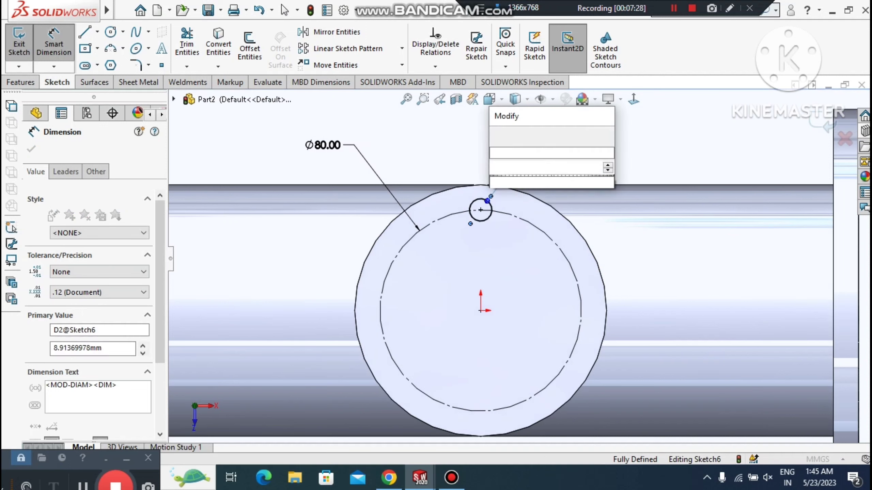
pyautogui.write('10')
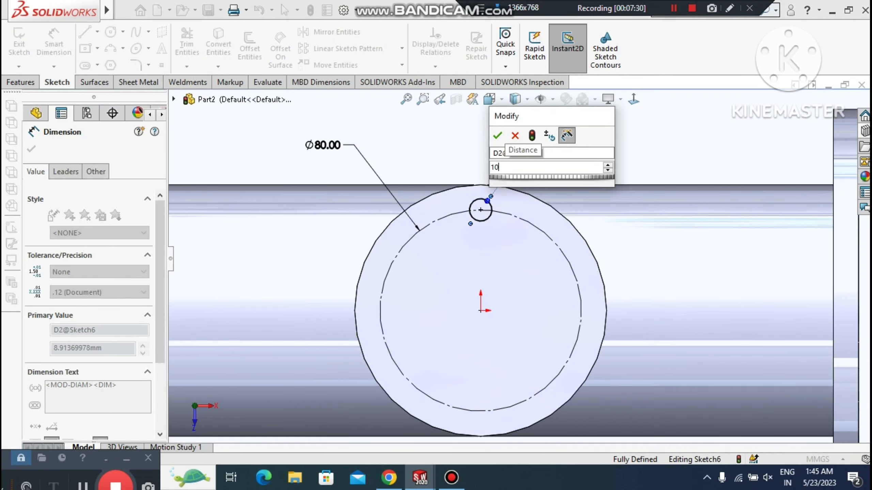
pyautogui.press('Return')
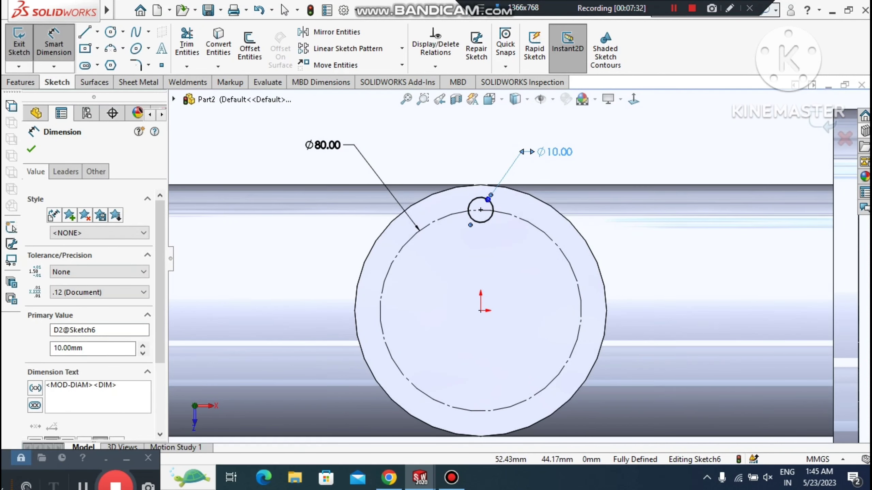
pyautogui.scroll(2, 612, 200)
pyautogui.click(641, 122)
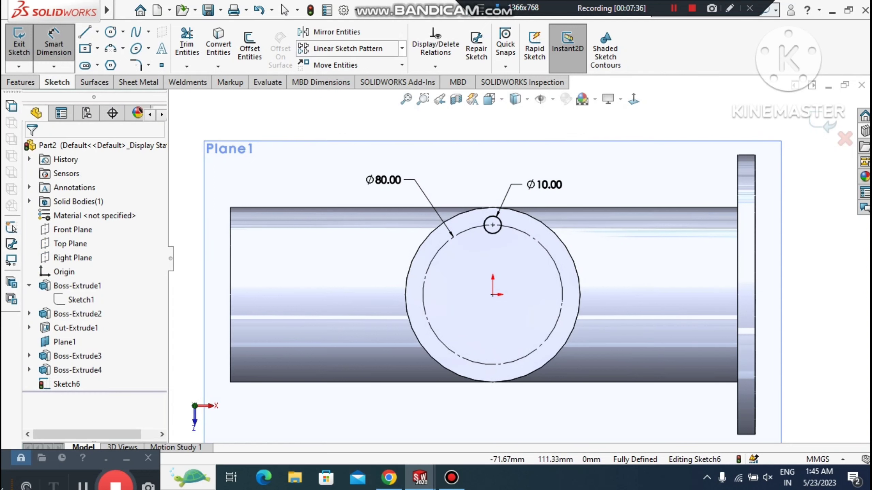
# - Create a circular sketch pattern of the 10 mm circle about the origin with 8 equally spaced instances over 360 degrees
pyautogui.click(401, 48)
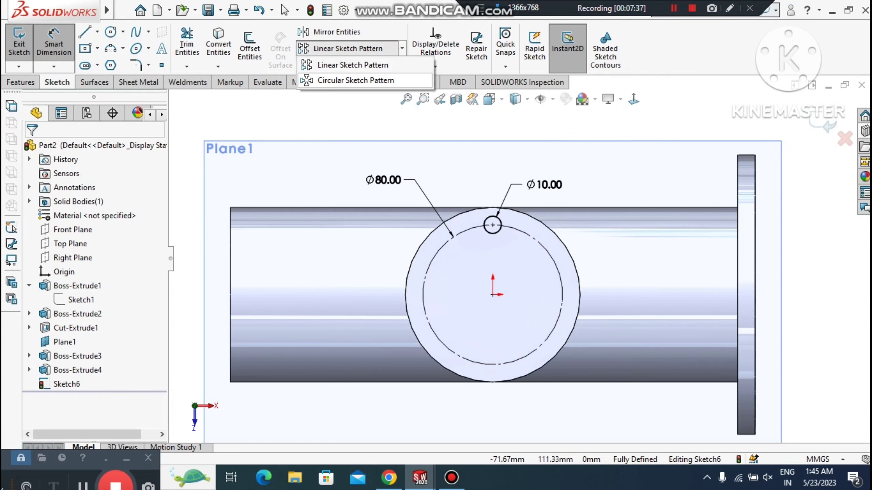
pyautogui.click(360, 80)
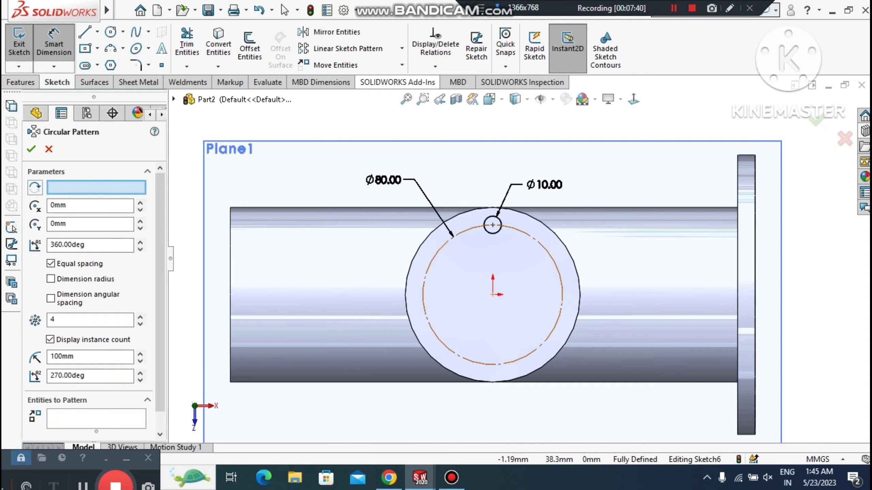
pyautogui.click(117, 418)
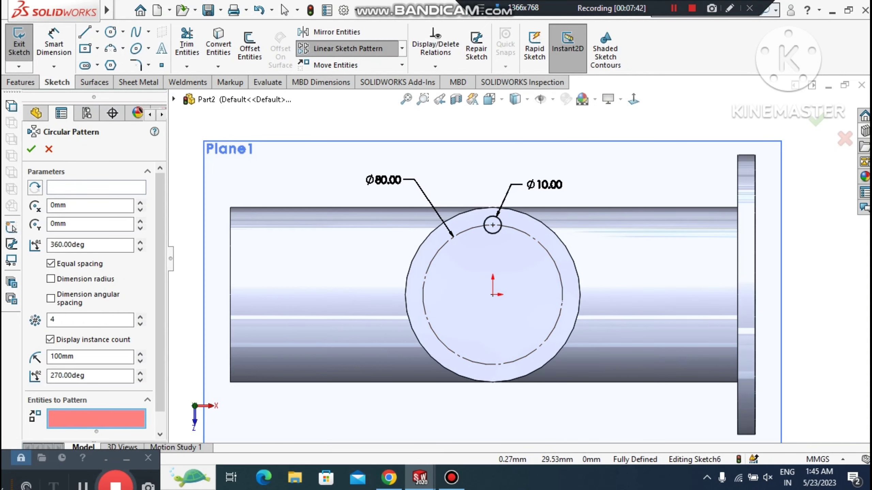
pyautogui.click(492, 216)
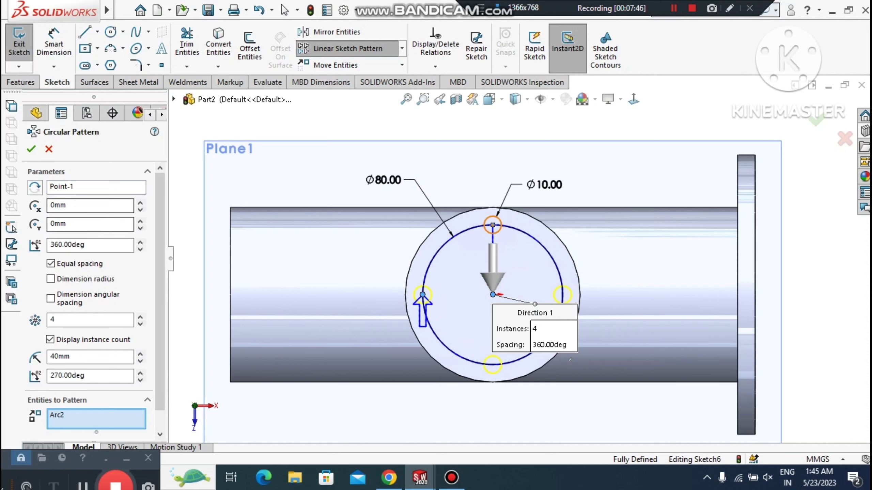
pyautogui.click(140, 317)
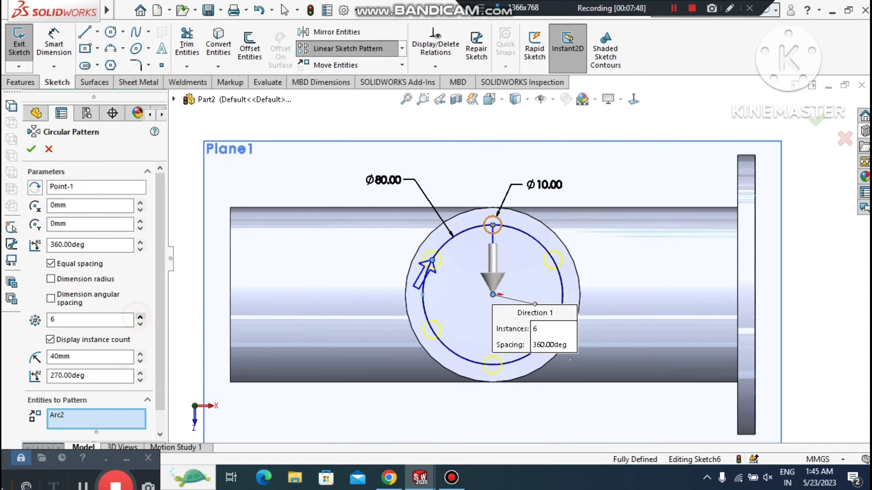
pyautogui.click(140, 316)
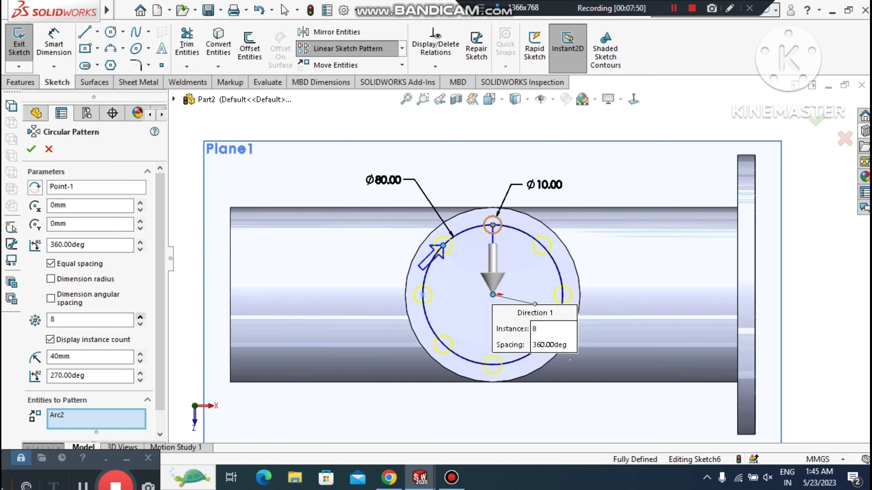
pyautogui.click(32, 149)
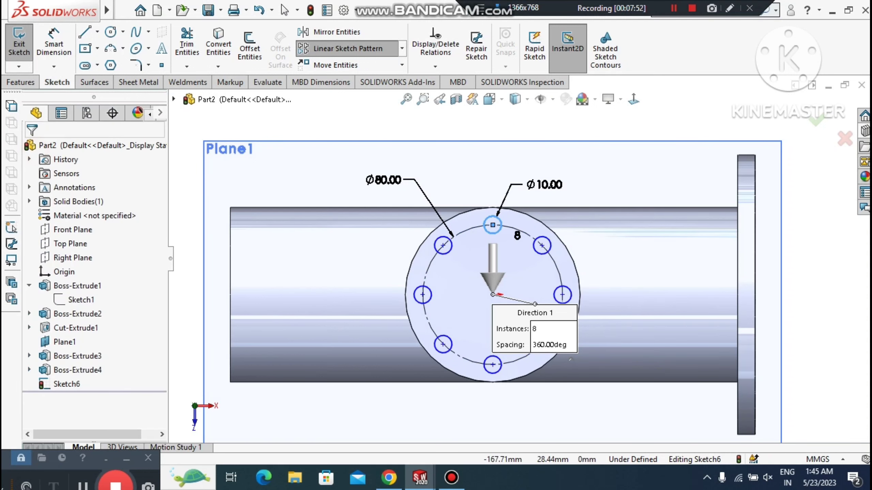
# - Extrude-cut the eight bolt hole circles through the branch flange as a blind cut 10 mm deep
pyautogui.scroll(1, 229, 303)
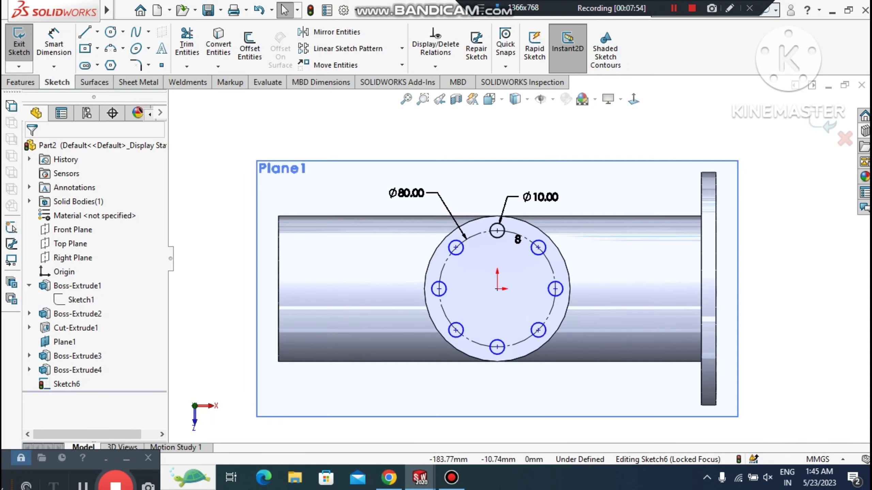
pyautogui.moveTo(229, 304); pyautogui.dragTo(245, 207, button='middle')
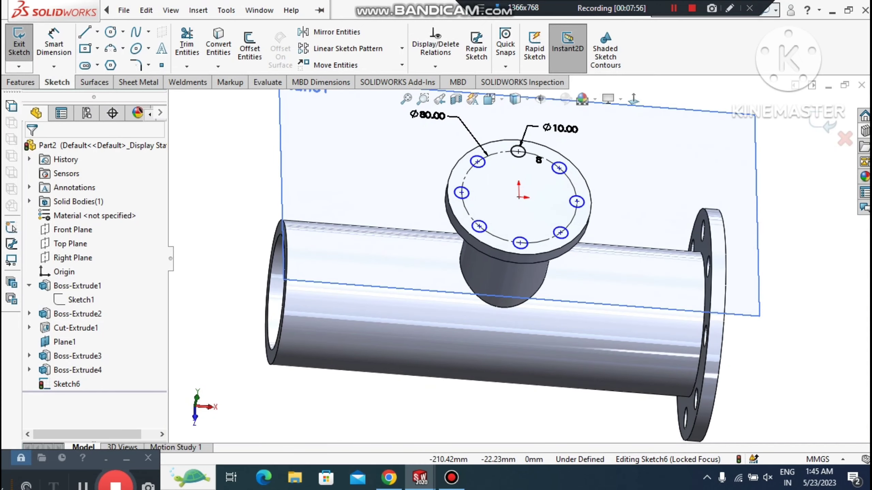
pyautogui.click(21, 82)
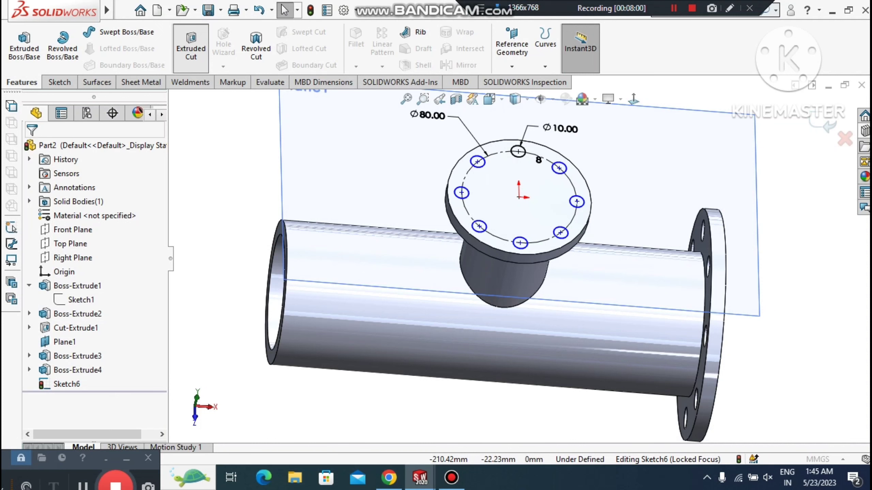
pyautogui.click(190, 48)
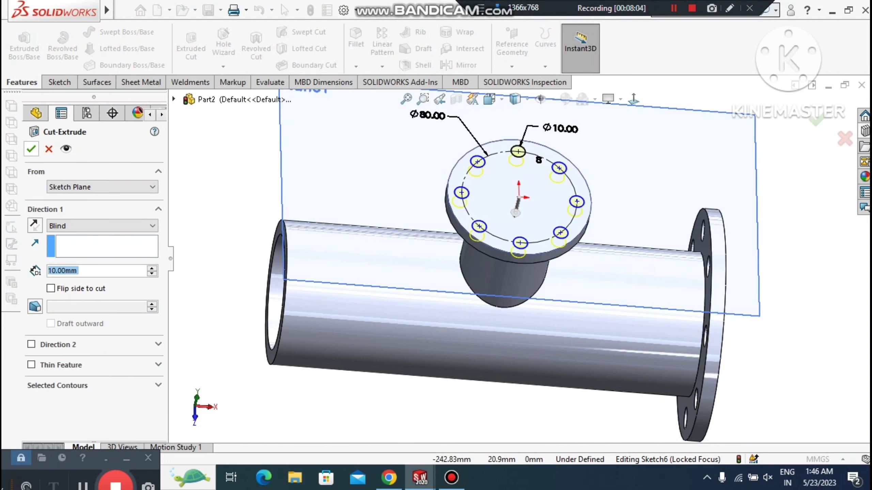
pyautogui.click(31, 149)
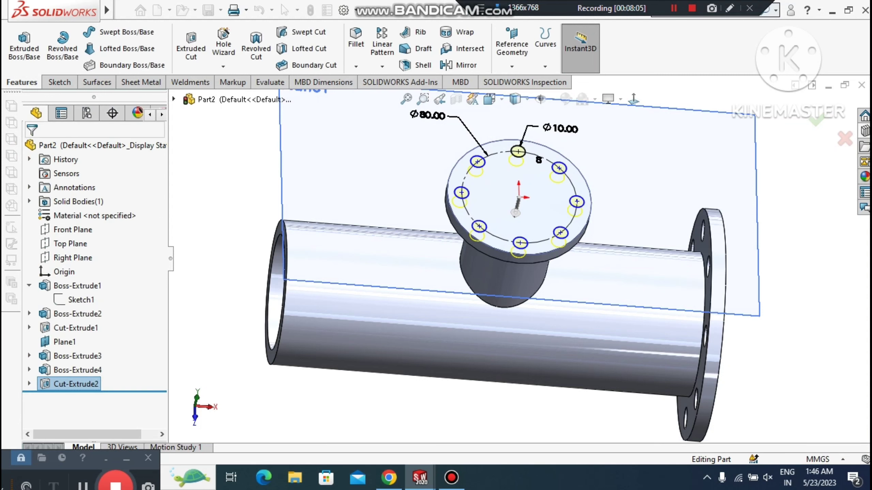
pyautogui.click(345, 202)
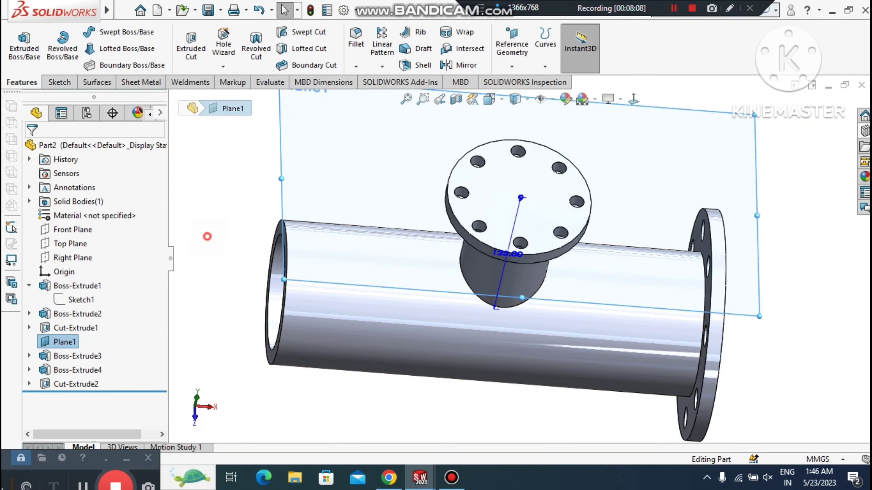
pyautogui.click(207, 236)
# - On the top face of the branch flange, sketch a bore circle centred on the origin, about 53 mm in diameter
pyautogui.rightClick(528, 195)
pyautogui.click(554, 181)
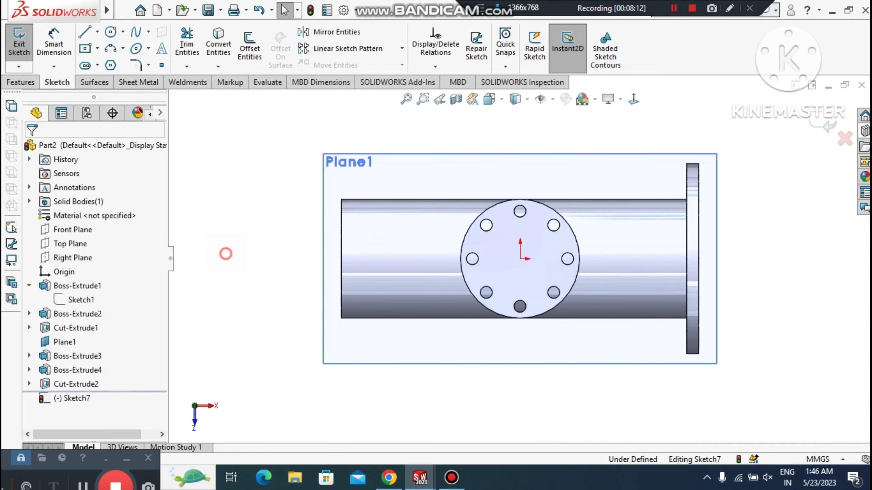
pyautogui.click(110, 32)
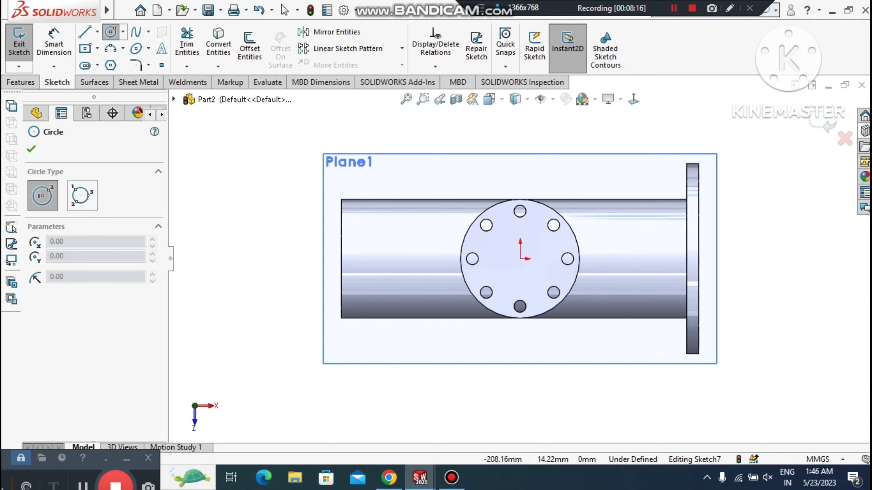
pyautogui.scroll(-2, 541, 276)
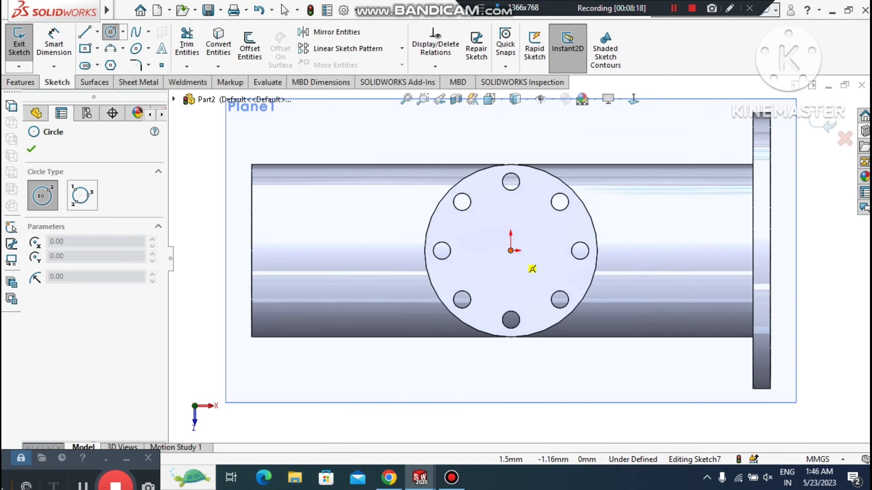
pyautogui.click(510, 251)
pyautogui.click(488, 290)
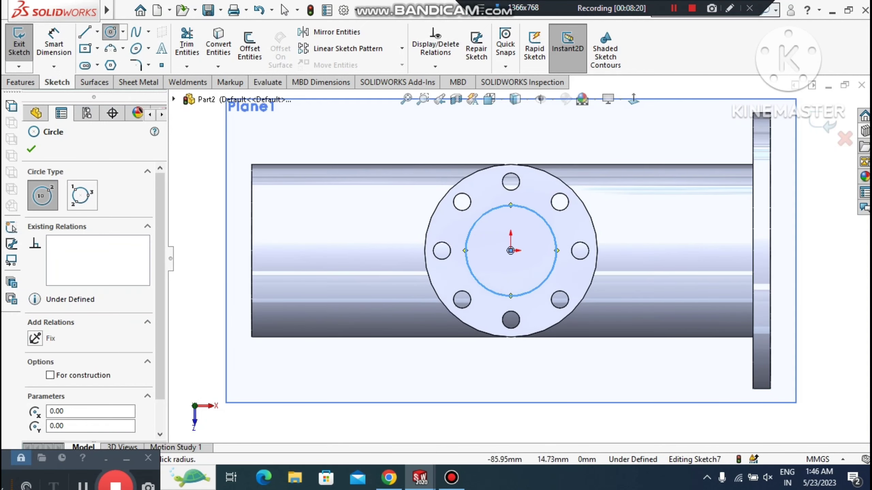
pyautogui.press('Escape')
pyautogui.press('Escape')
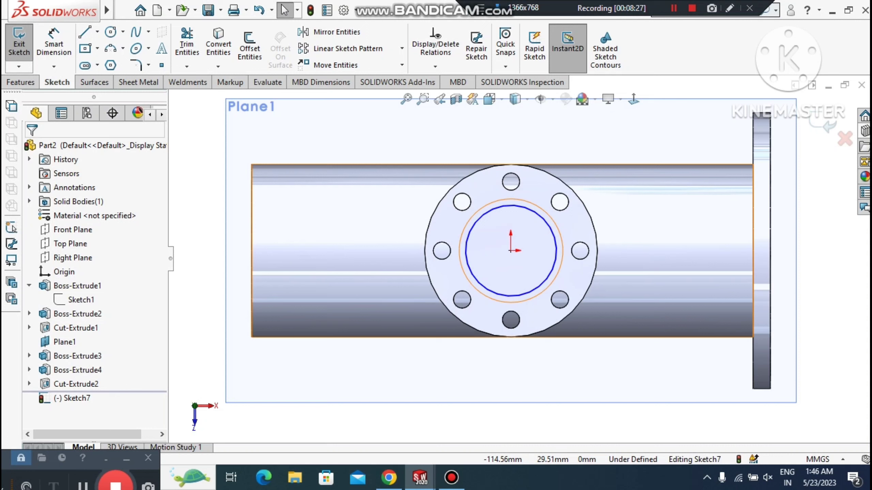
# - Dimension the central bore circle on the branch flange to a diameter of 40 mm
pyautogui.click(51, 45)
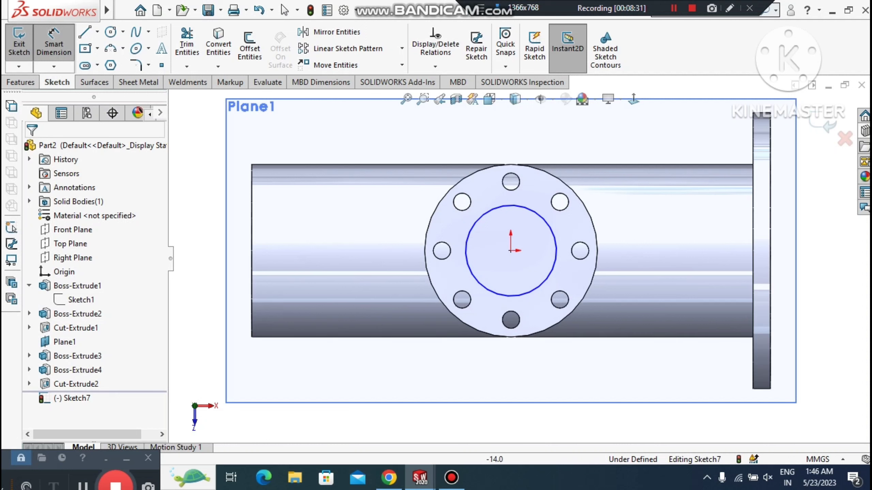
pyautogui.click(480, 285)
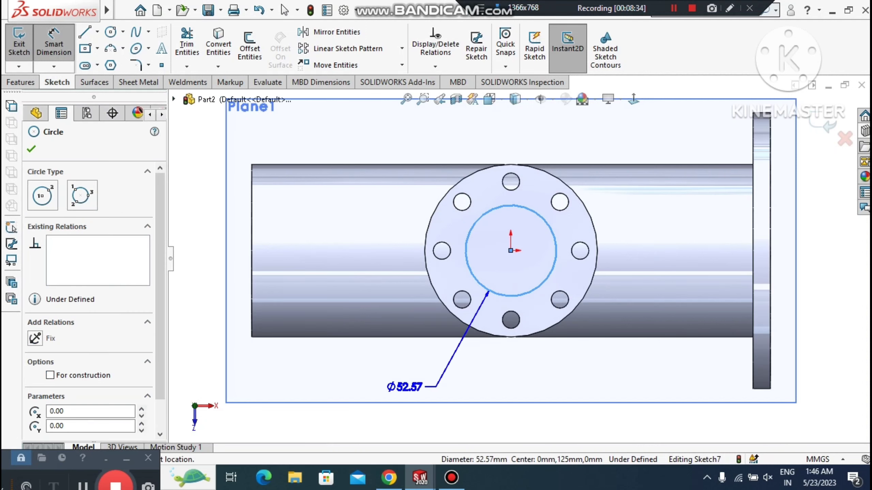
pyautogui.click(408, 381)
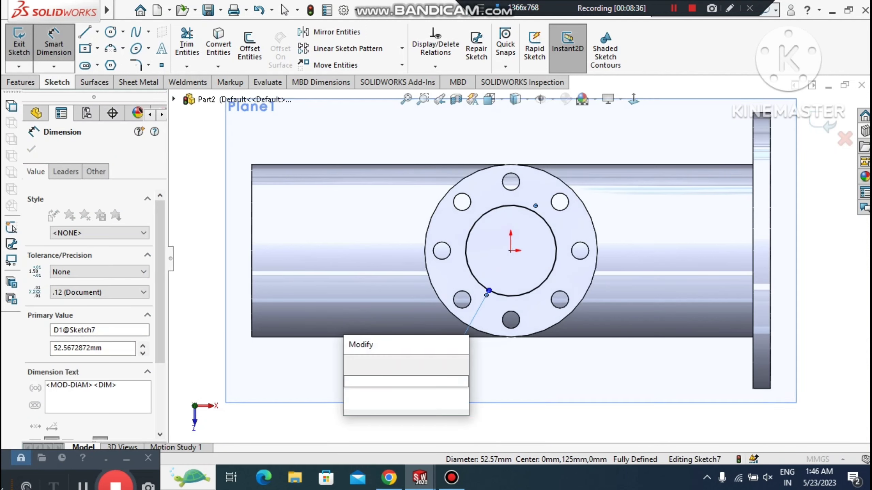
pyautogui.write('40')
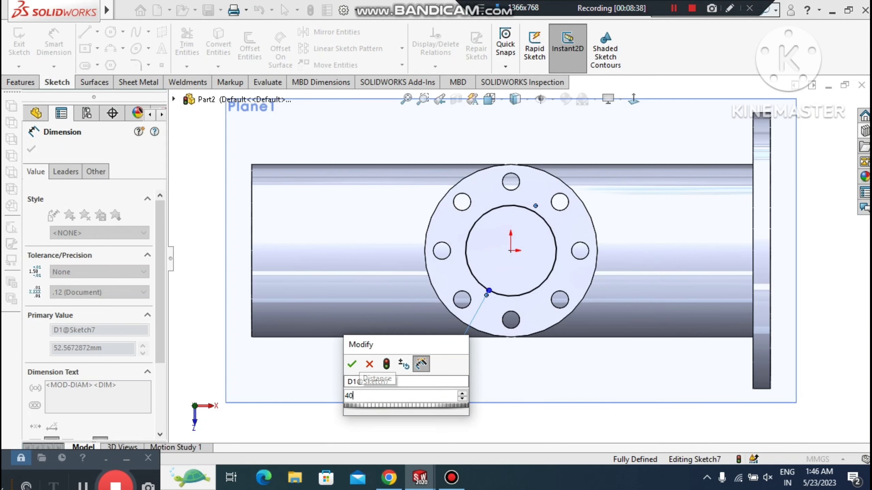
pyautogui.press('Return')
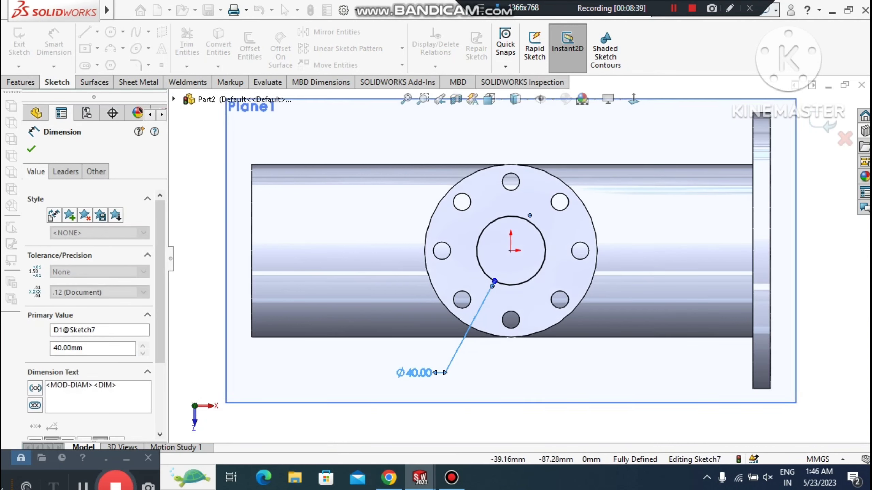
pyautogui.press('Escape')
# - Extrude-cut the 40 mm circle down through the branch with the Up To Next end condition, opening it into the main pipe
pyautogui.scroll(1, 432, 408)
pyautogui.moveTo(432, 407); pyautogui.dragTo(388, 297, button='middle')
pyautogui.scroll(1, 381, 153)
pyautogui.scroll(1, 555, 193)
pyautogui.scroll(-1, 553, 194)
pyautogui.scroll(-1, 553, 194)
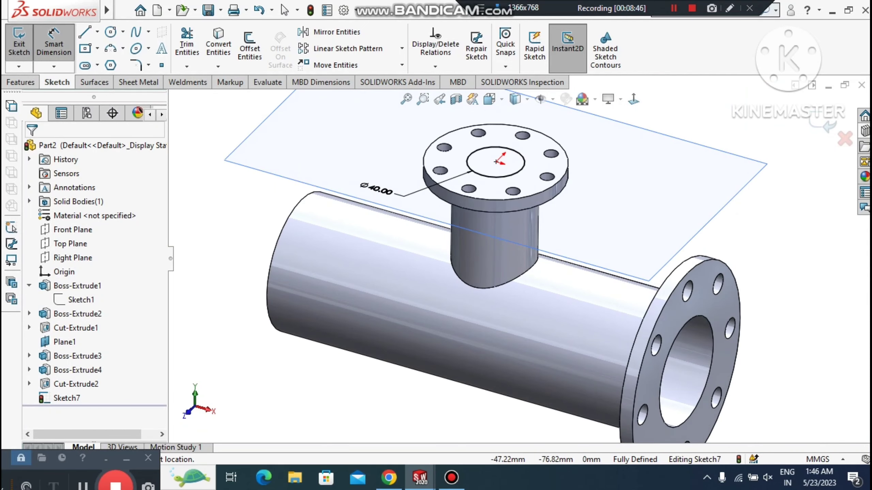
pyautogui.click(21, 82)
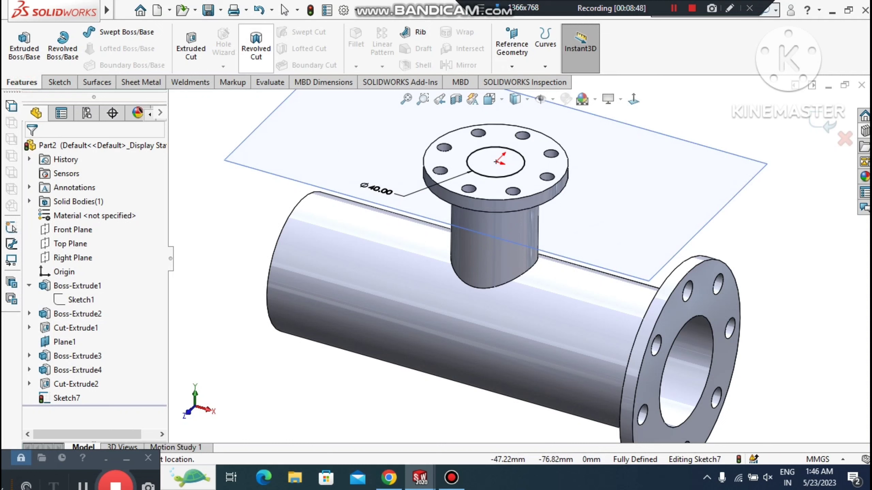
pyautogui.click(190, 46)
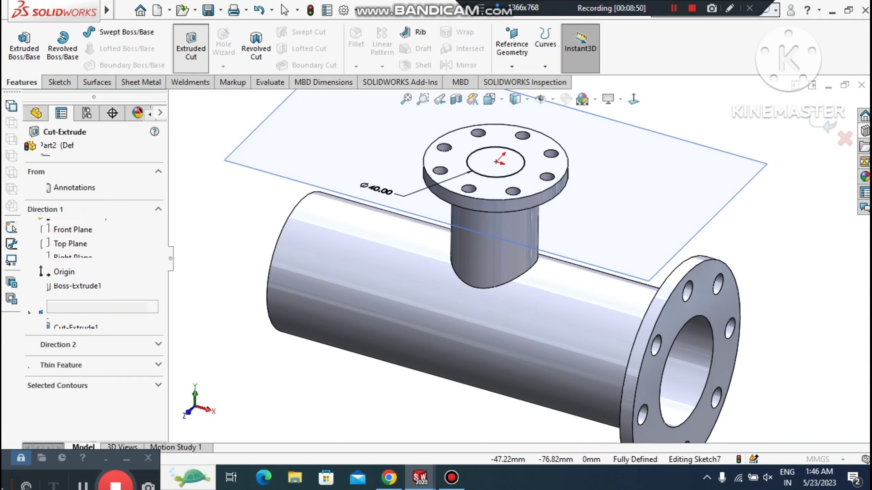
pyautogui.click(86, 225)
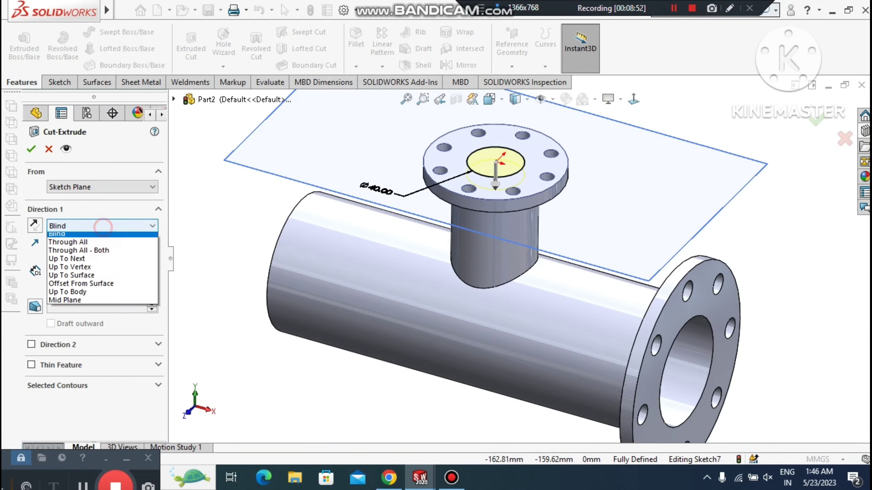
pyautogui.click(83, 262)
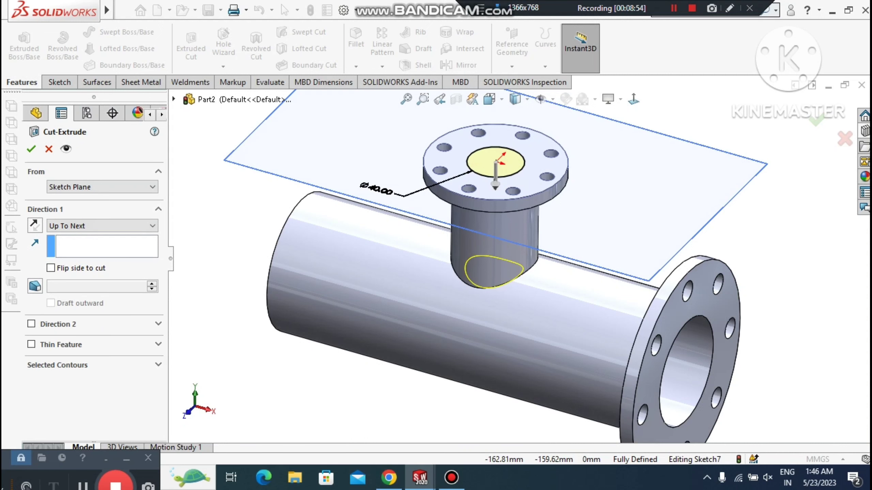
pyautogui.click(31, 149)
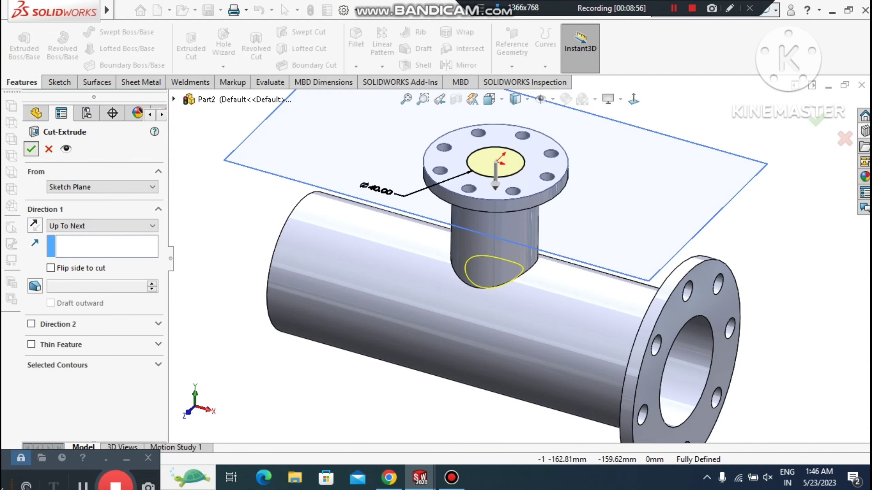
pyautogui.click(263, 341)
pyautogui.scroll(1, 519, 258)
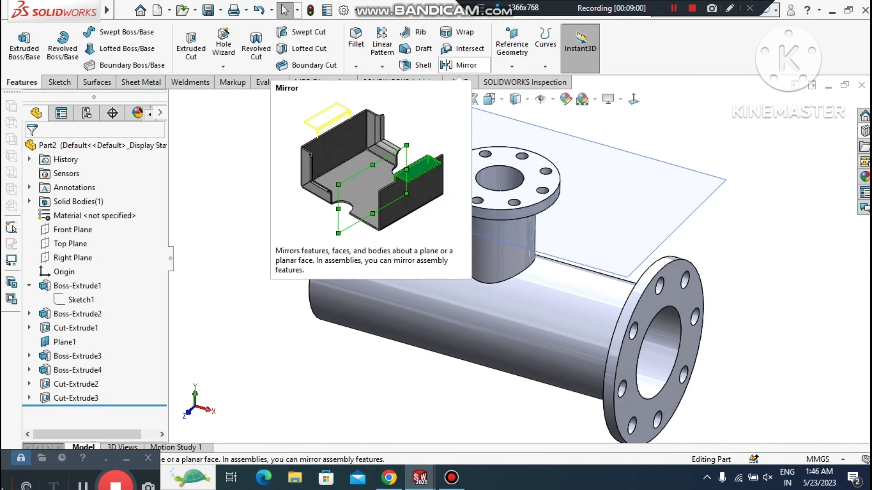
# - Mirror the main pipe extrusion and its end flange extrusion about the Right Plane
pyautogui.click(462, 65)
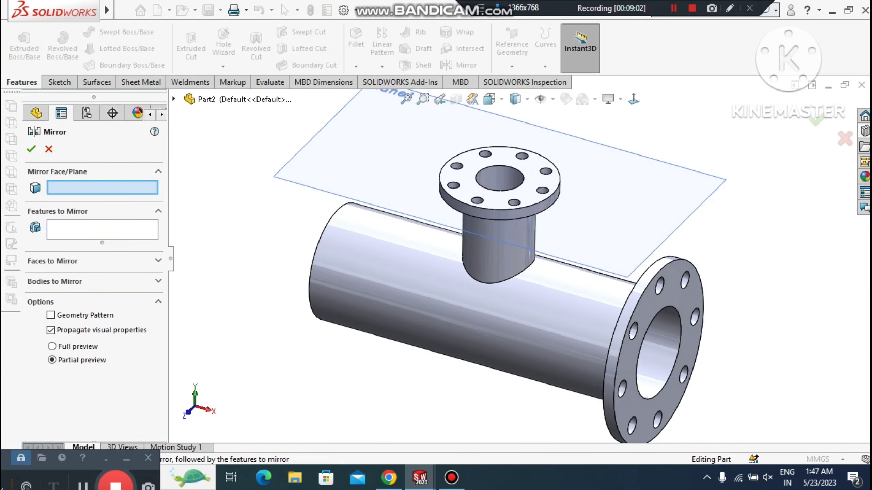
pyautogui.click(174, 99)
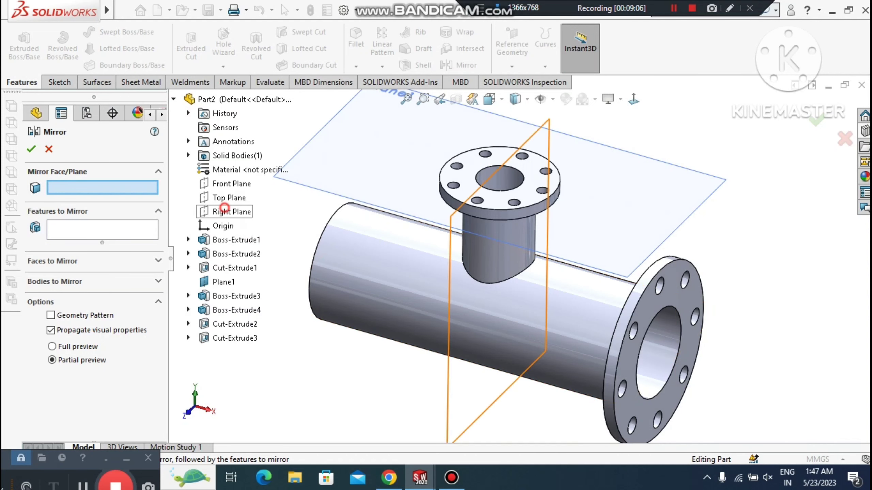
pyautogui.click(228, 211)
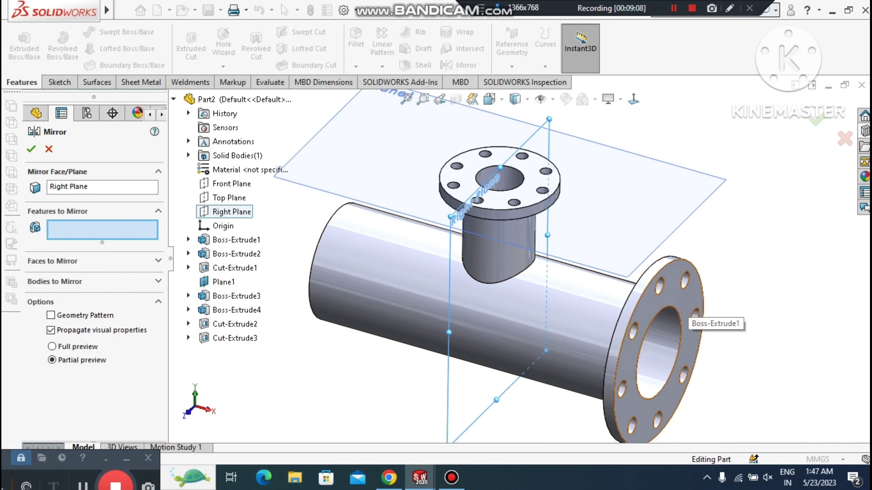
pyautogui.click(686, 319)
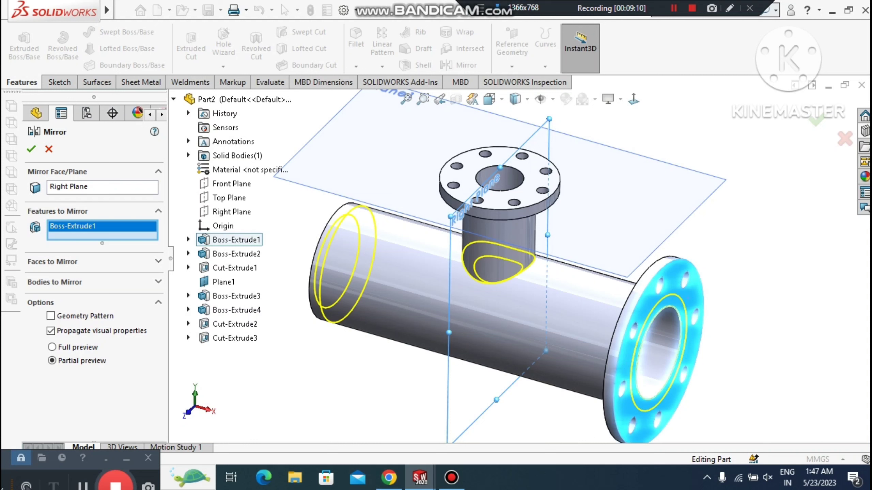
pyautogui.click(236, 254)
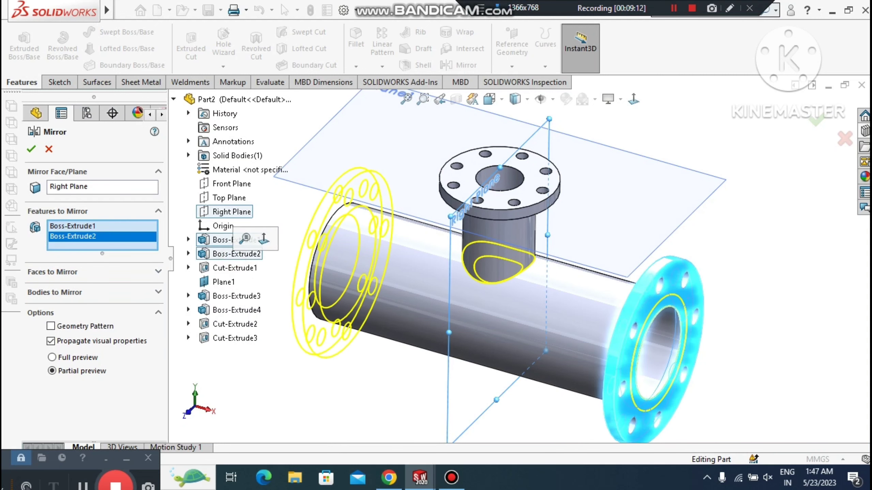
pyautogui.click(32, 149)
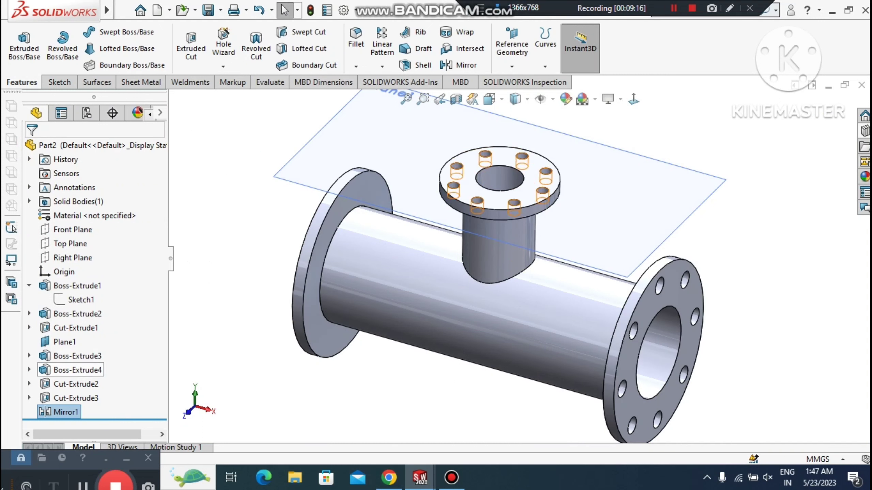
# - Edit the mirror feature to also include the end flange's bolt hole cut, Cut-Extrude1
pyautogui.rightClick(62, 412)
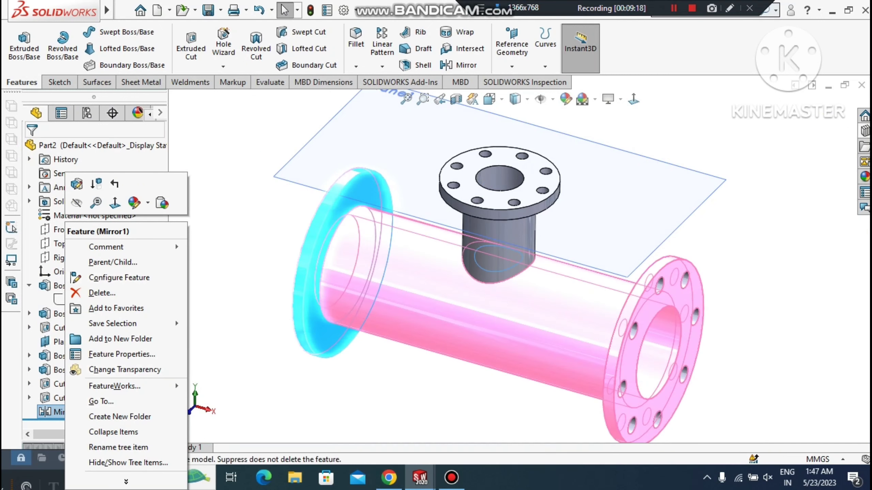
pyautogui.click(76, 184)
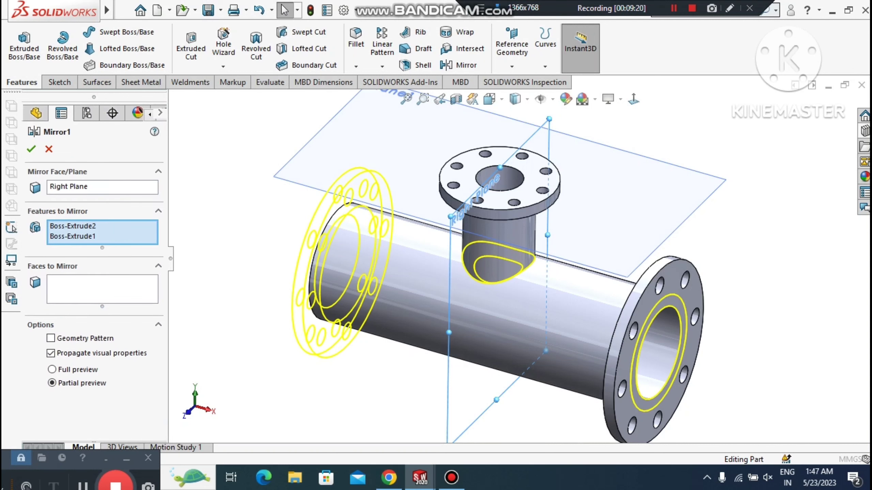
pyautogui.click(234, 268)
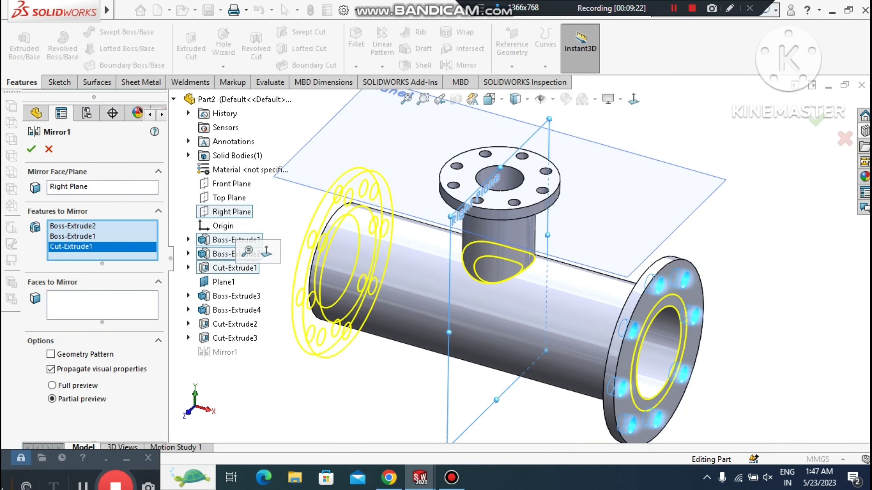
pyautogui.click(31, 149)
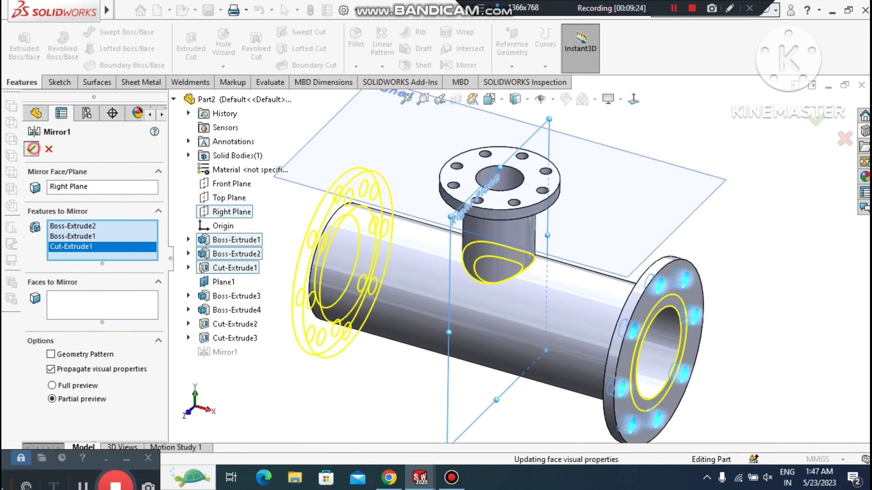
pyautogui.click(282, 359)
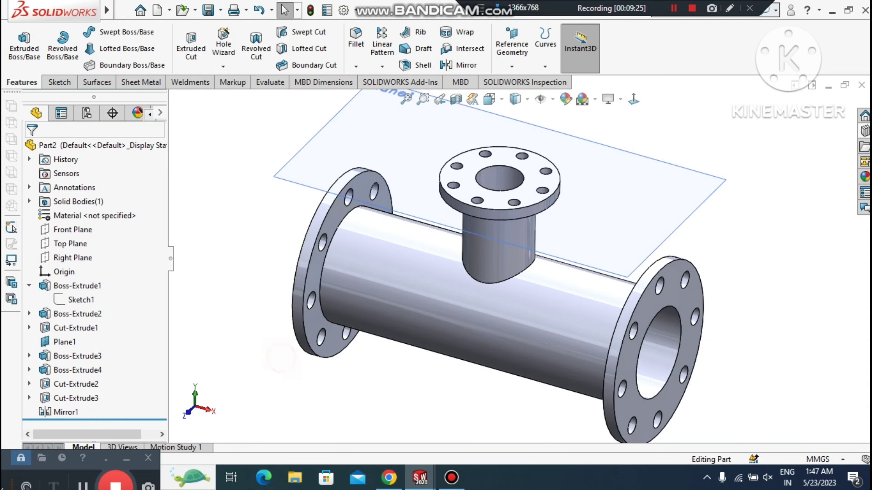
# - Hide the reference plane Plane1 above the main pipe
pyautogui.scroll(1, 523, 260)
pyautogui.rightClick(653, 209)
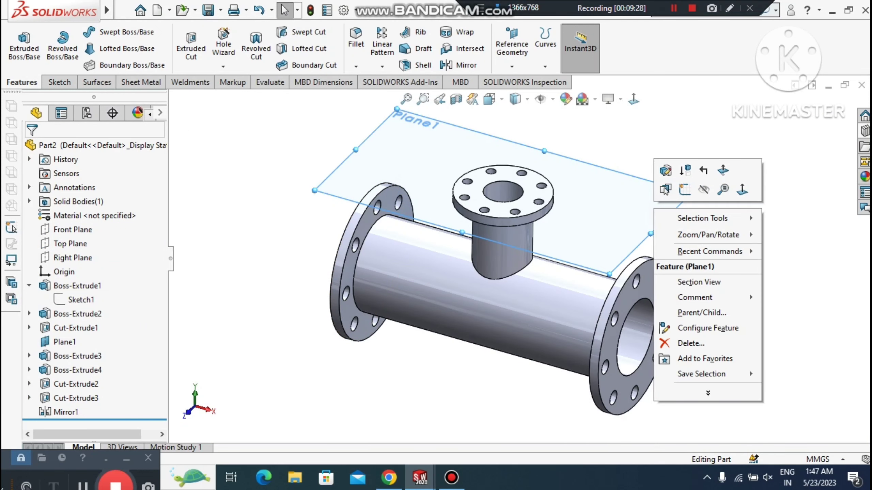
pyautogui.click(704, 190)
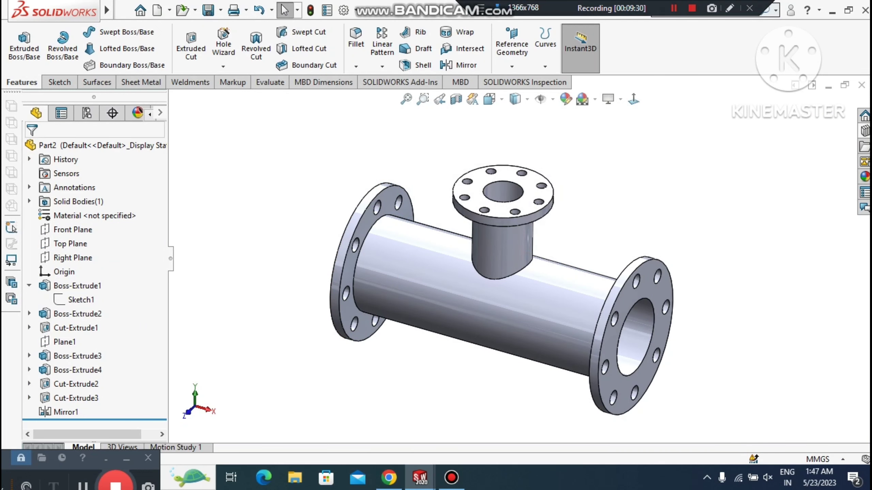
# - Examine the tee's interior with a temporary section view on the Front Plane, and close it without keeping the section
pyautogui.moveTo(436, 302); pyautogui.dragTo(402, 299, button='middle')
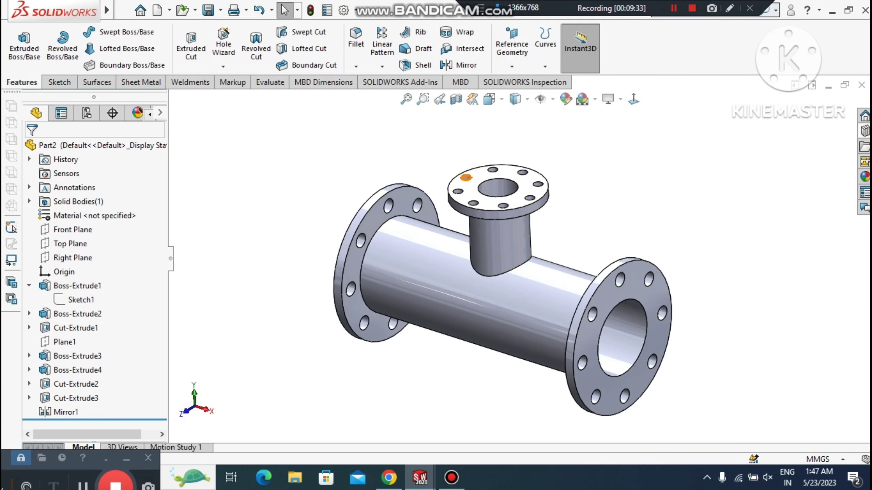
pyautogui.click(455, 99)
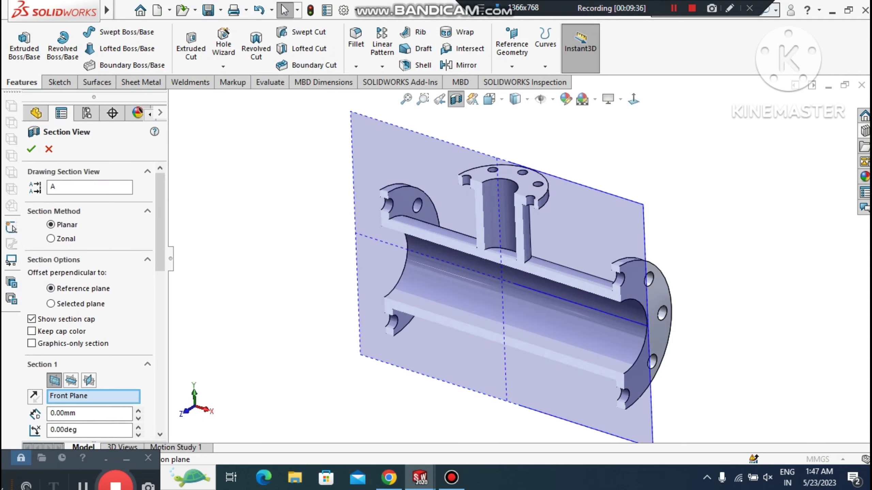
pyautogui.moveTo(501, 281); pyautogui.dragTo(501, 227, button='middle')
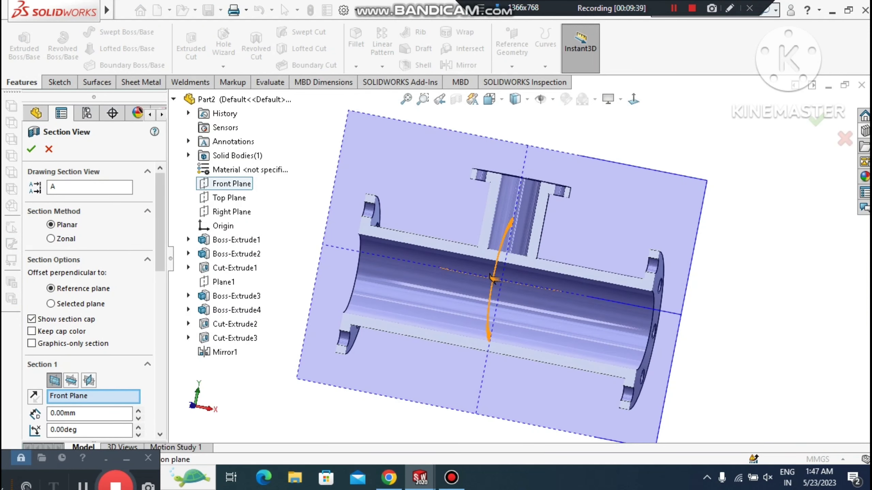
pyautogui.moveTo(493, 280)
pyautogui.mouseDown(button='middle')
pyautogui.moveTo(497, 292)
pyautogui.moveTo(480, 288)
pyautogui.mouseUp(button='middle')
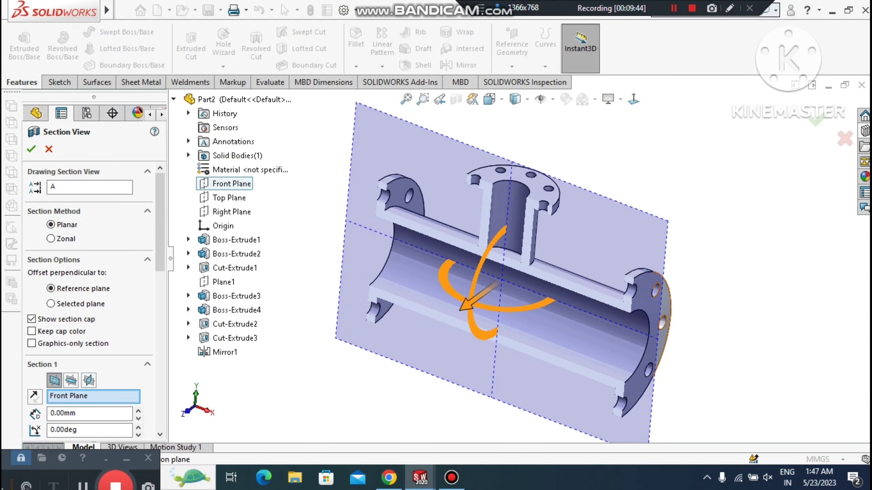
pyautogui.click(49, 150)
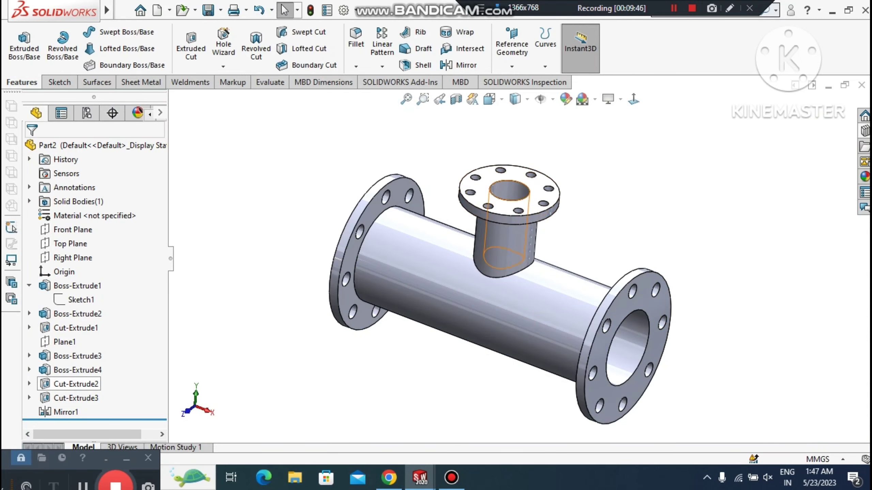
# - Edit the branch bore cut to use the Up To Surface end condition, ending at the main pipe's inner face
pyautogui.click(65, 398)
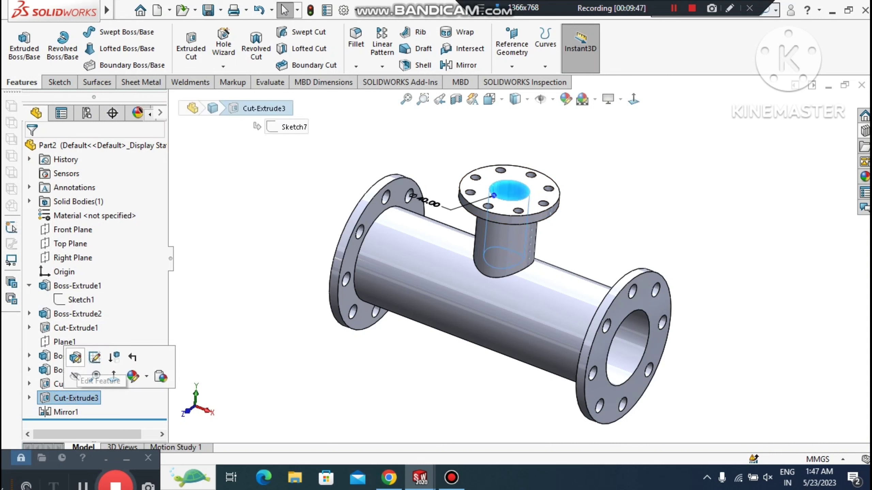
pyautogui.click(75, 357)
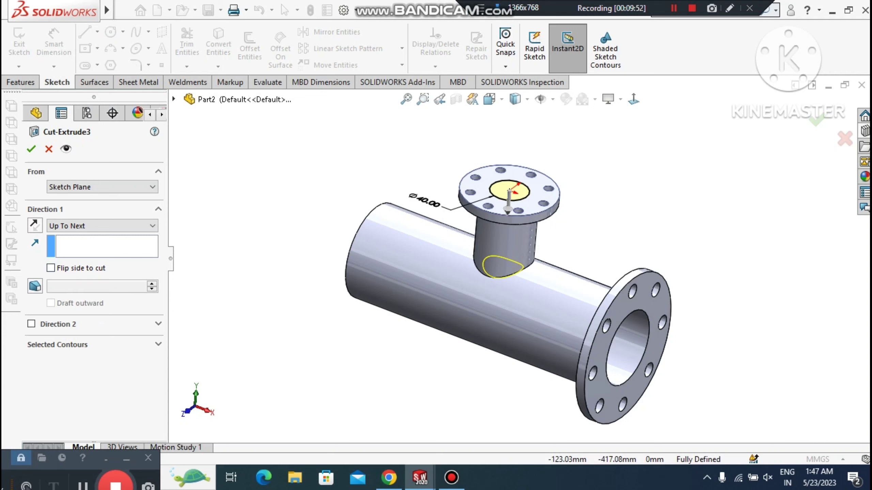
pyautogui.click(86, 226)
pyautogui.click(75, 279)
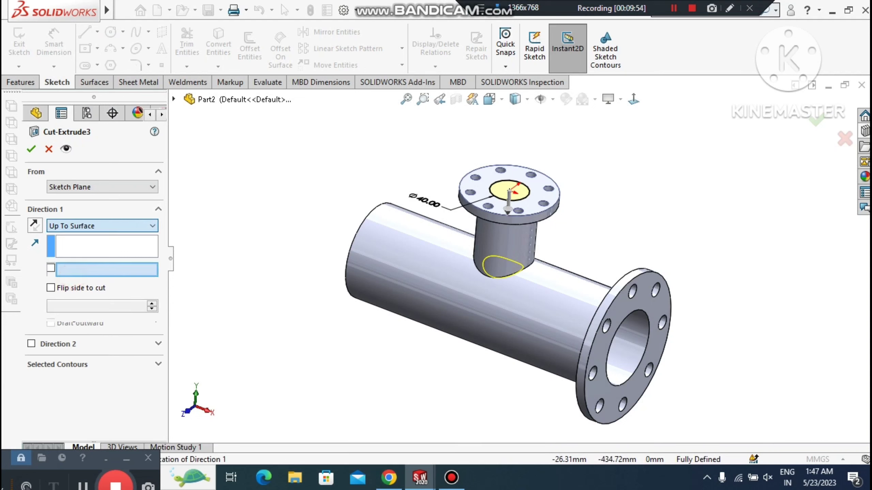
pyautogui.moveTo(512, 384); pyautogui.dragTo(412, 343, button='middle')
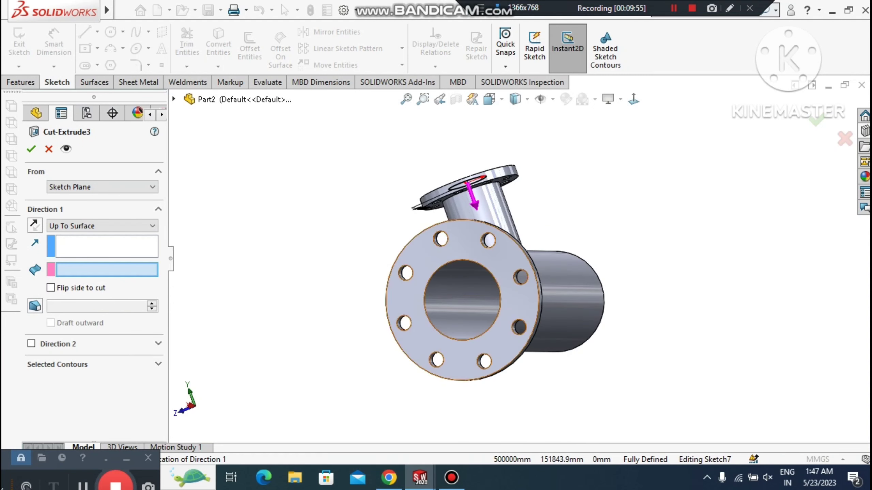
pyautogui.click(462, 299)
pyautogui.moveTo(462, 300); pyautogui.dragTo(556, 354, button='middle')
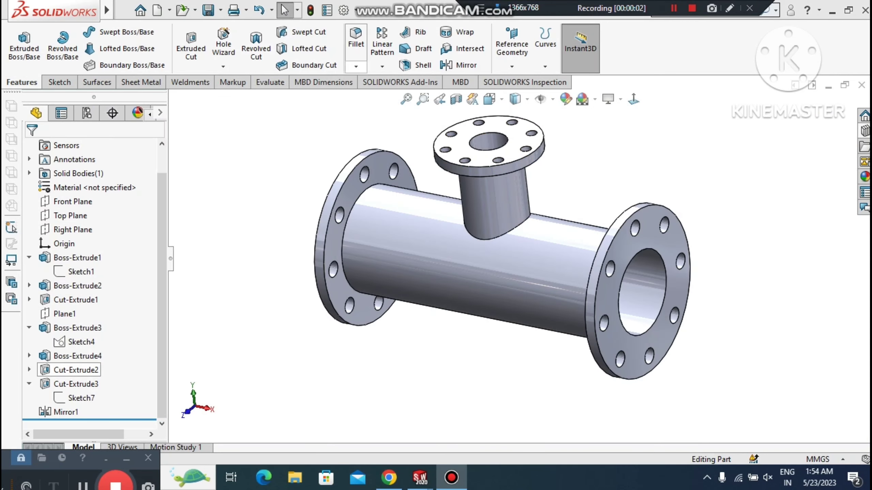
# - Start a symmetric fillet on the edges where the main pipe meets both end flanges and where the branch meets the main pipe
pyautogui.click(352, 49)
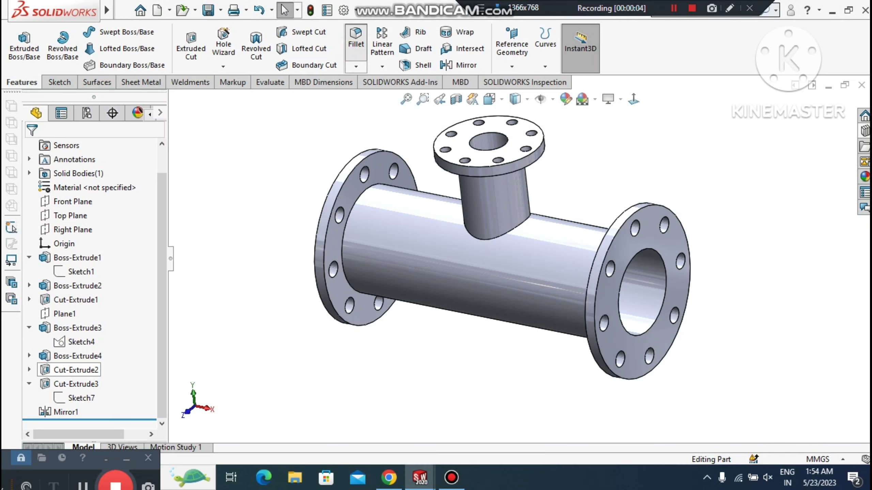
pyautogui.click(366, 189)
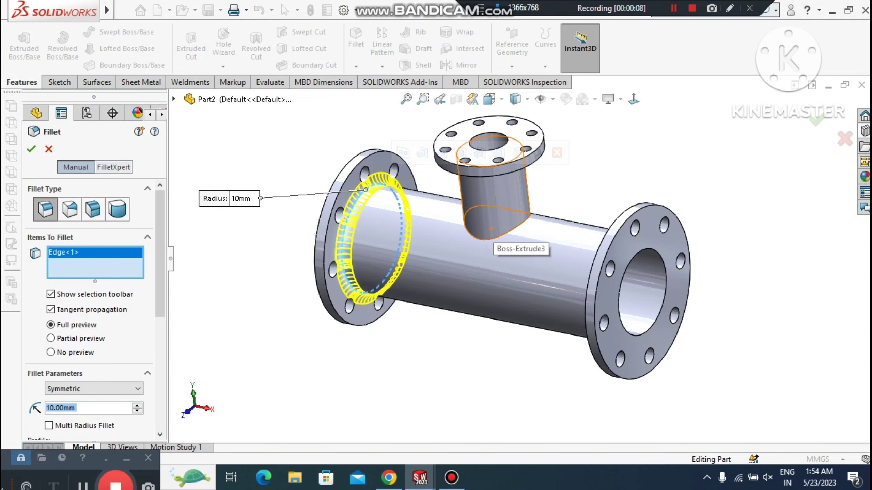
pyautogui.scroll(-5, 351, 176)
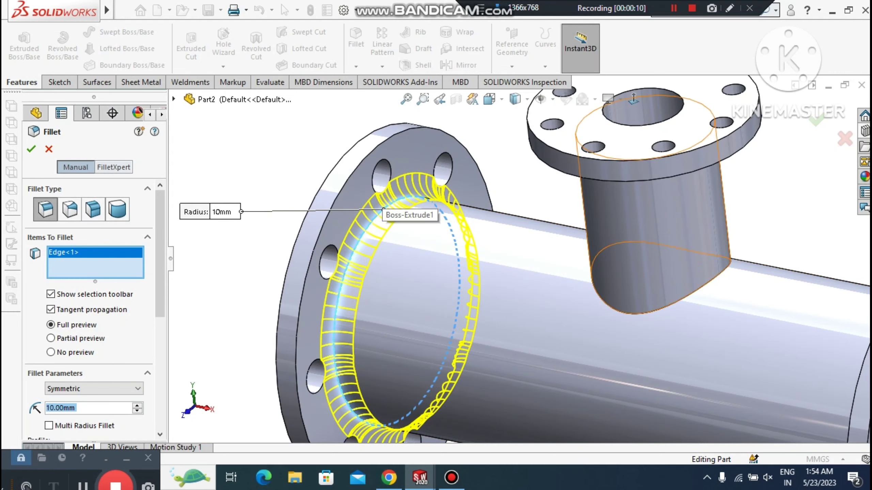
pyautogui.scroll(3, 627, 331)
pyautogui.click(627, 330)
pyautogui.scroll(2, 626, 331)
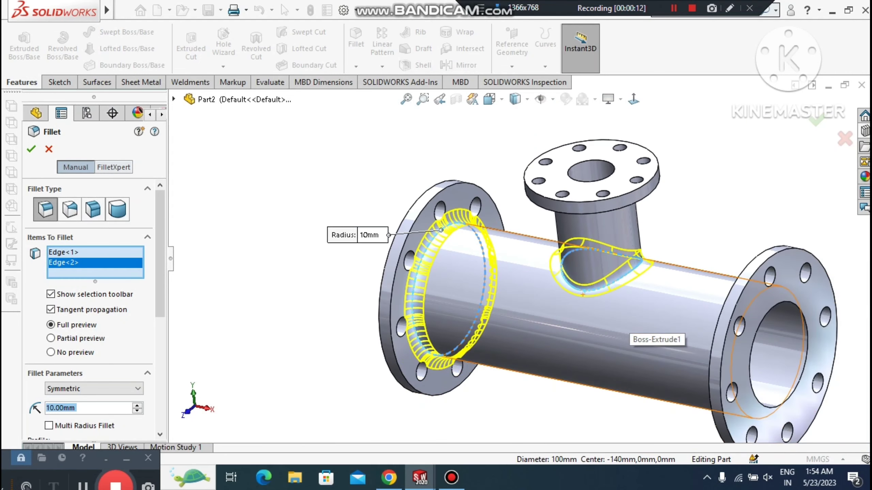
pyautogui.moveTo(628, 329); pyautogui.dragTo(717, 331, button='middle')
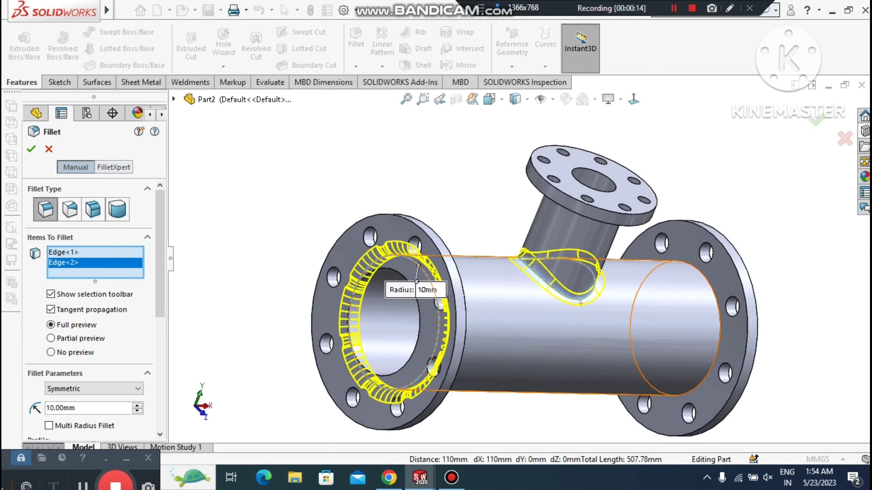
pyautogui.click(711, 292)
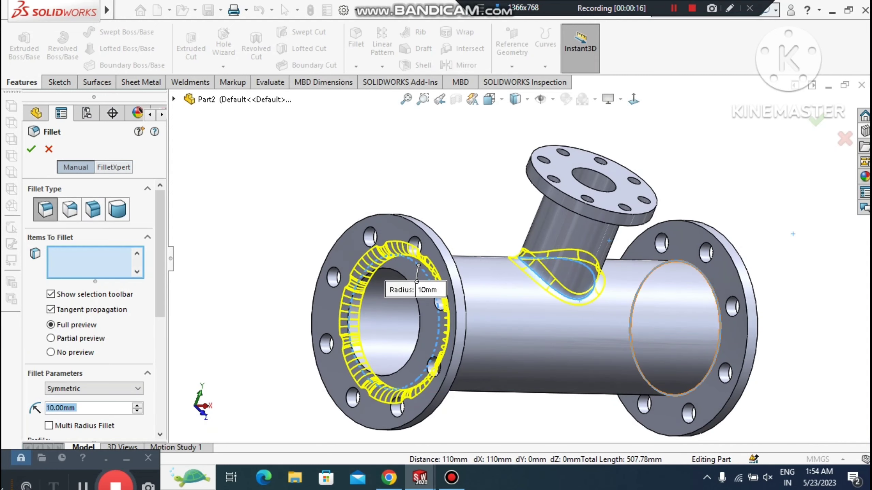
pyautogui.scroll(-2, 560, 273)
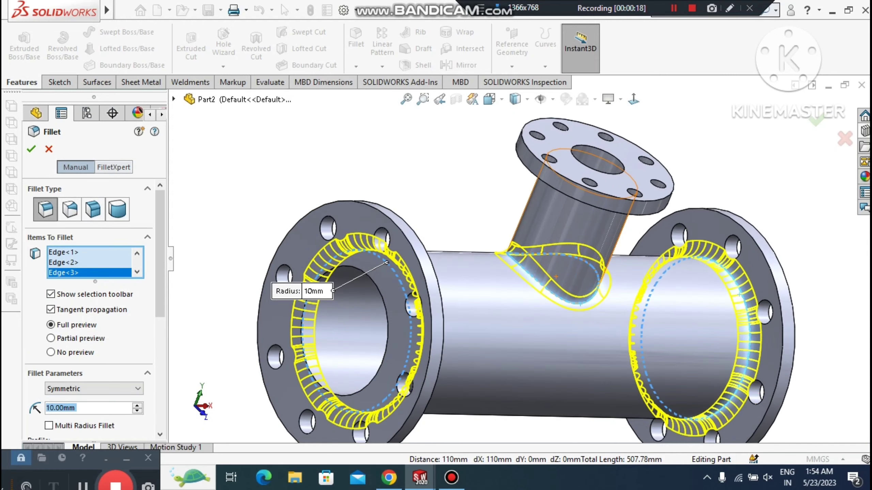
# - Try a radius of 8 mm, settle on 7 mm, and create the fillet on the three selected edges
pyautogui.write('8')
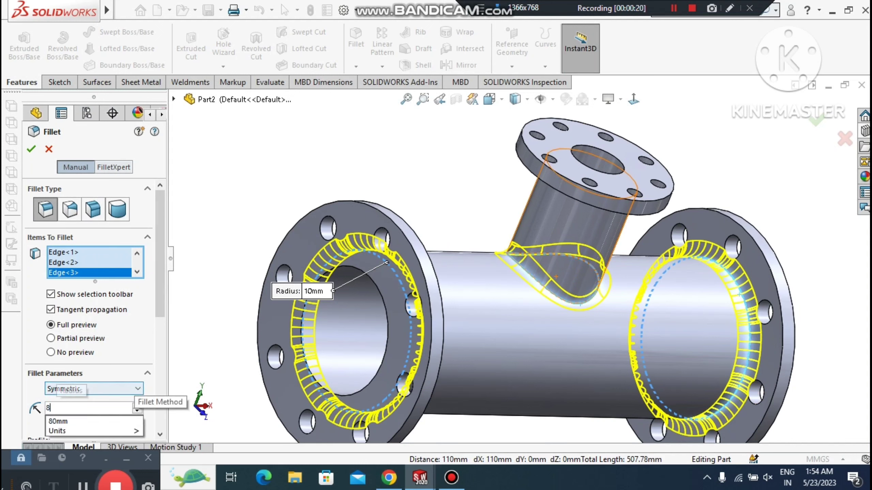
pyautogui.press('Return')
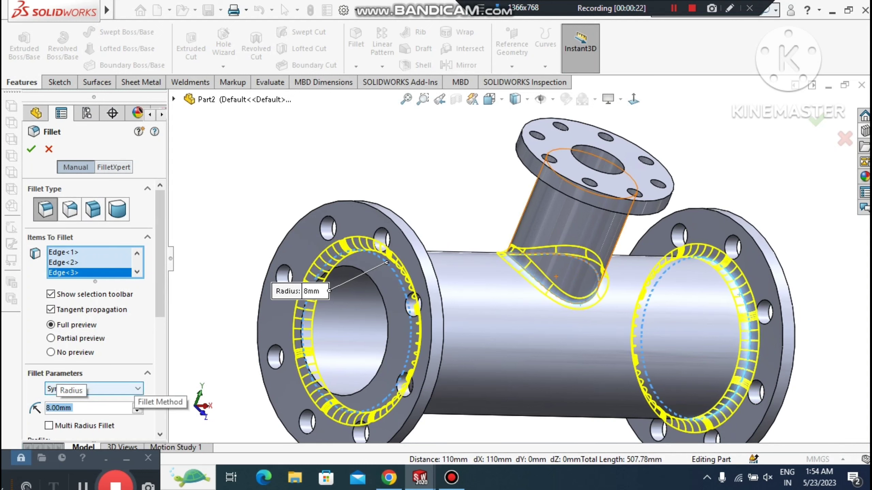
pyautogui.write('7')
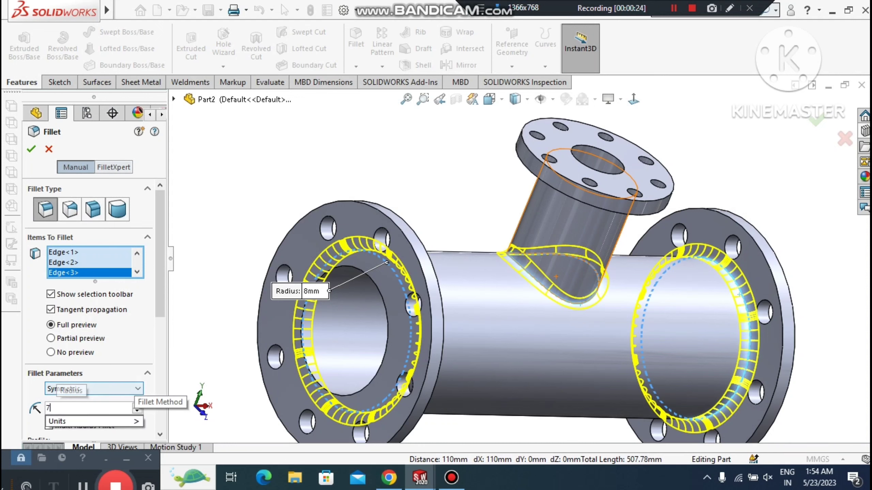
pyautogui.press('Return')
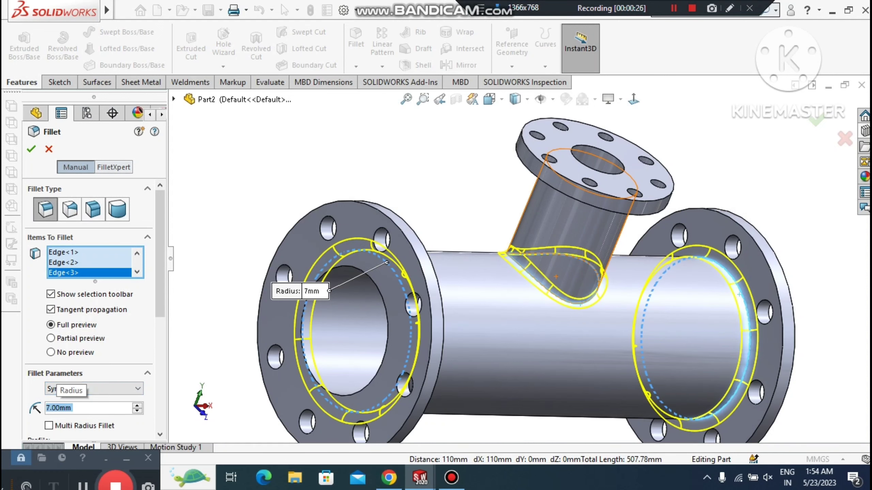
pyautogui.click(32, 149)
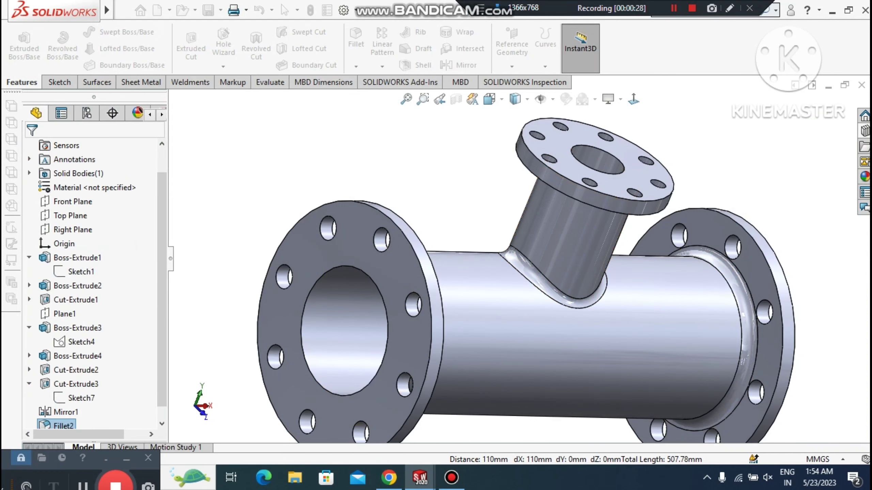
# - Set the diameter of the branch pipe's bore to 40 mm
pyautogui.press('z')
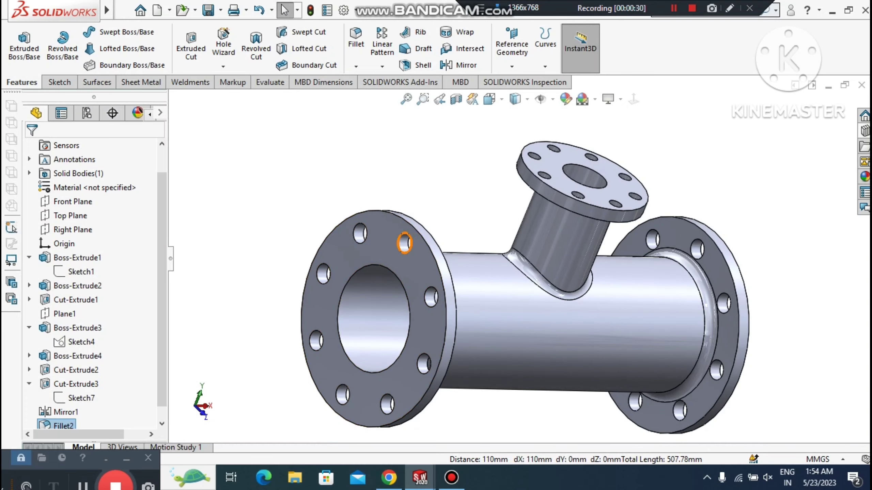
pyautogui.moveTo(611, 261); pyautogui.dragTo(553, 299, button='middle')
pyautogui.scroll(1, 522, 258)
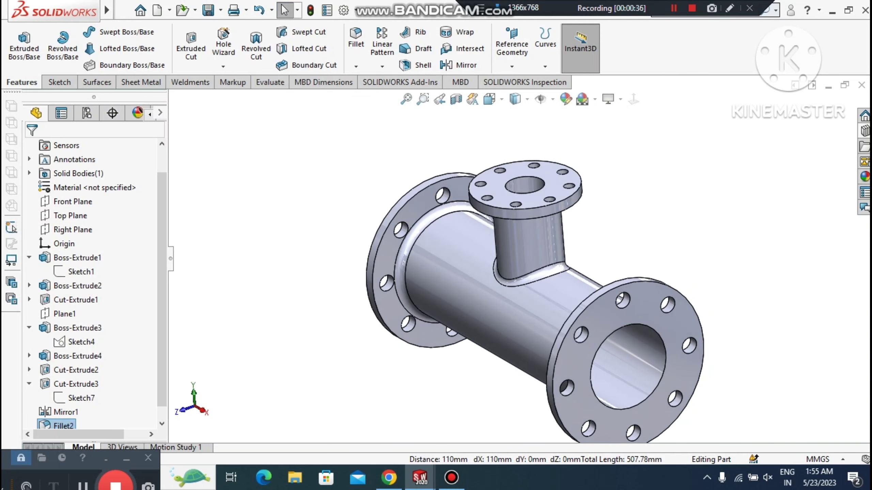
pyautogui.click(526, 196)
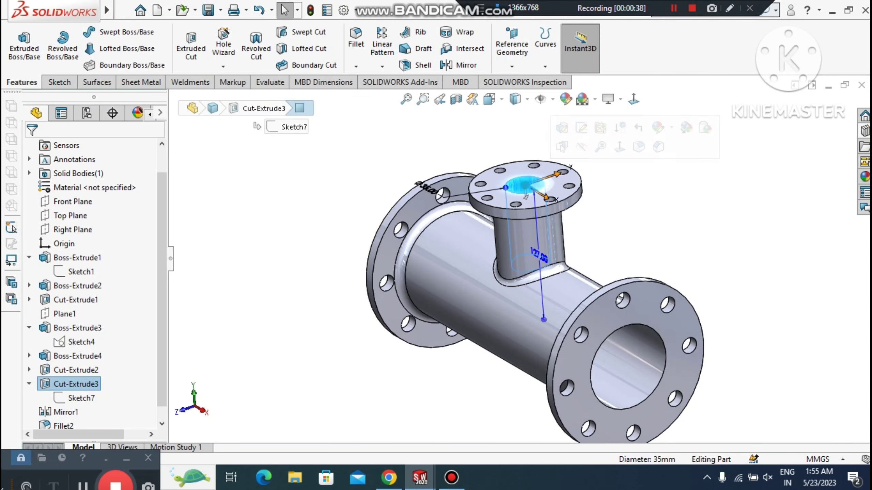
pyautogui.scroll(-3, 570, 202)
pyautogui.click(398, 199)
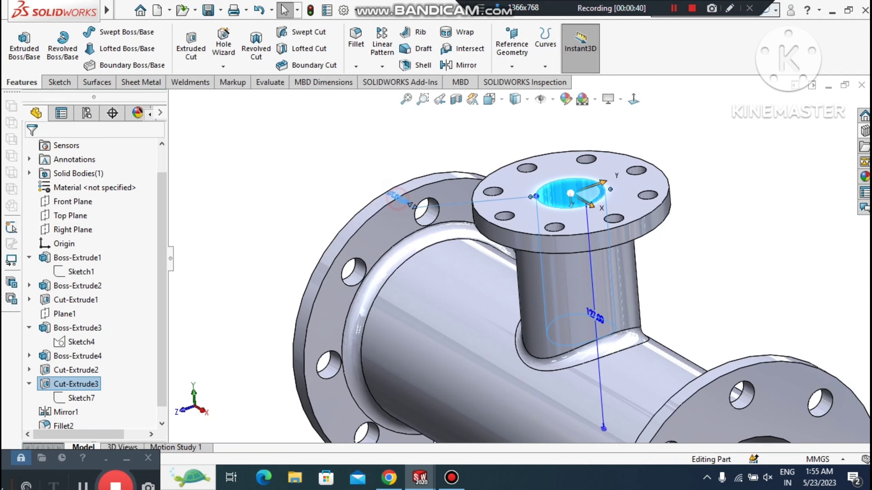
pyautogui.doubleClick(397, 199)
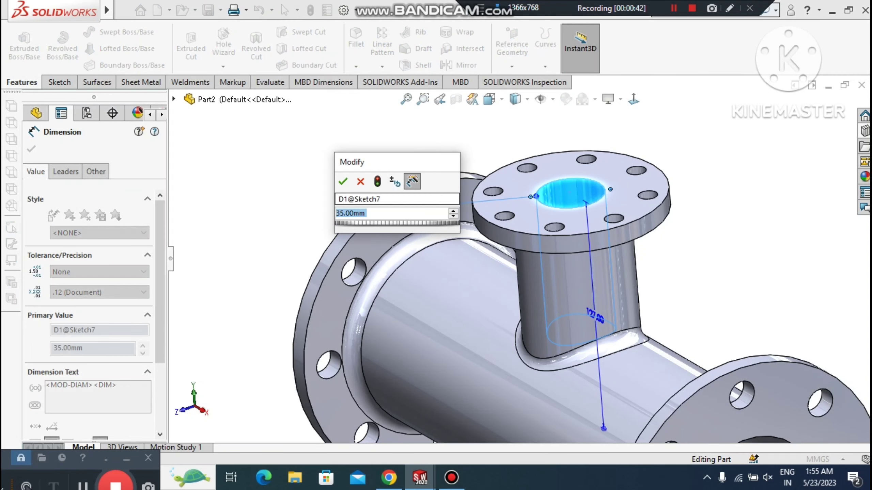
pyautogui.write('40')
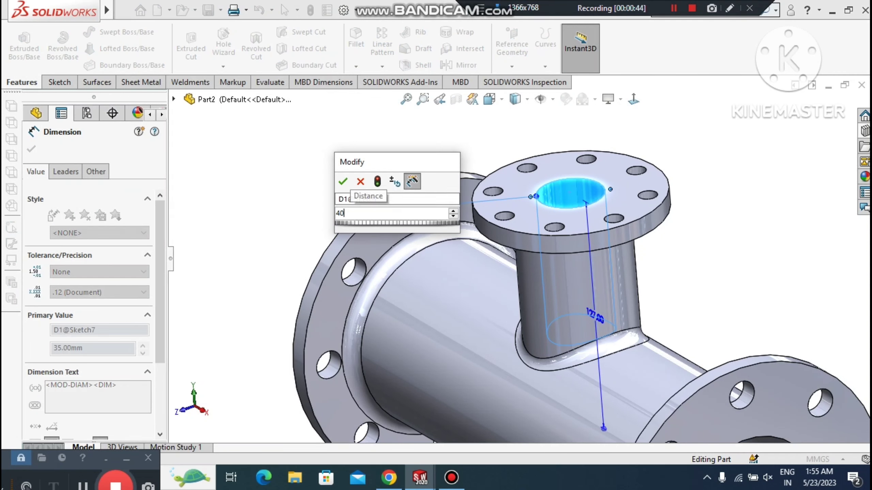
pyautogui.press('Return')
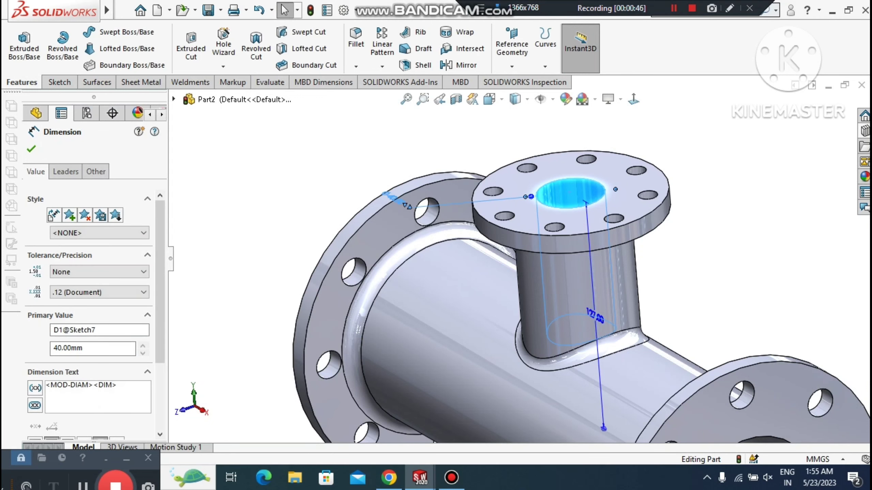
pyautogui.click(755, 198)
pyautogui.press('z')
pyautogui.press('z')
pyautogui.press('z')
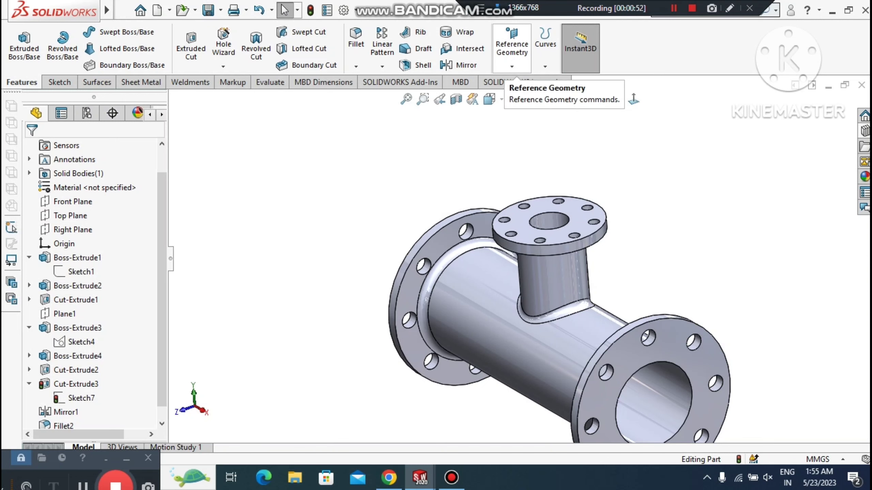
pyautogui.scroll(2, 527, 268)
pyautogui.moveTo(527, 268); pyautogui.dragTo(563, 267, button='middle')
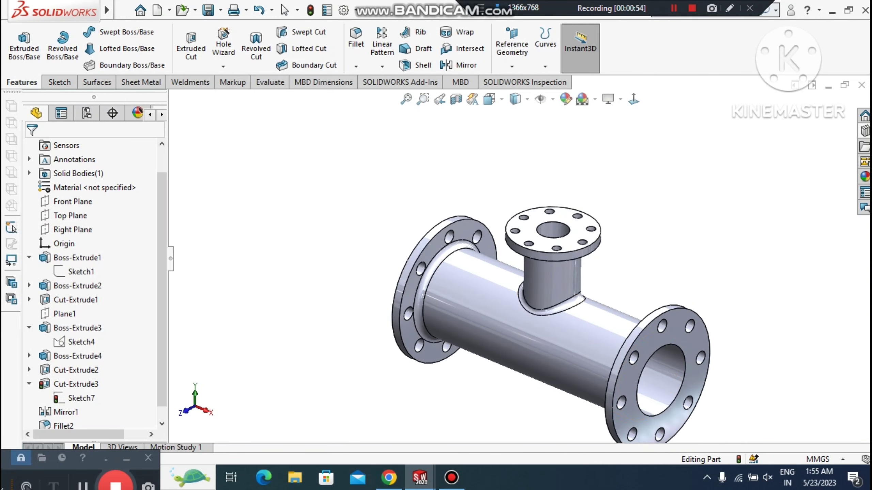
# - Start a new sketch on the Top Plane and view it face-on
pyautogui.scroll(-3, 657, 400)
pyautogui.scroll(1, 658, 401)
pyautogui.scroll(2, 630, 390)
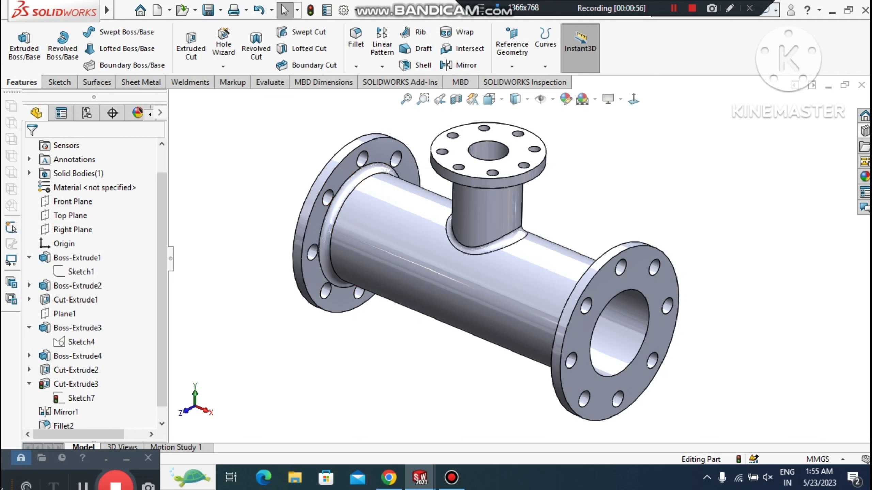
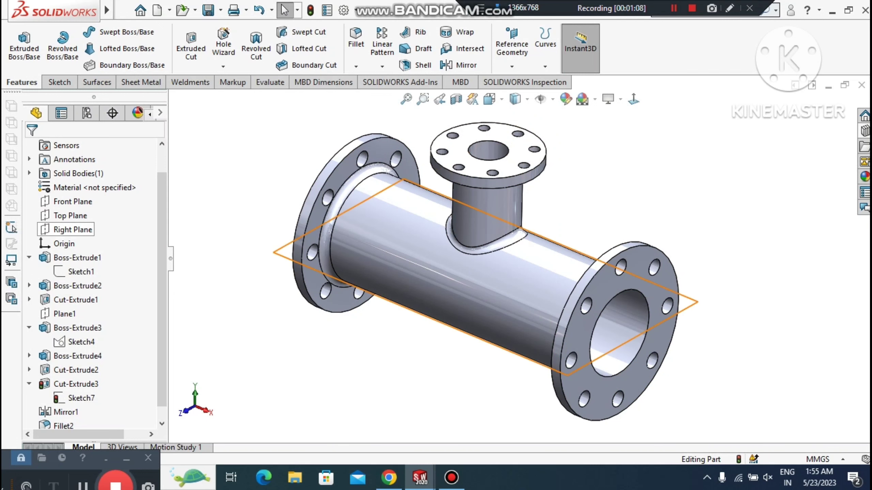
pyautogui.click(71, 215)
pyautogui.rightClick(71, 216)
pyautogui.click(84, 200)
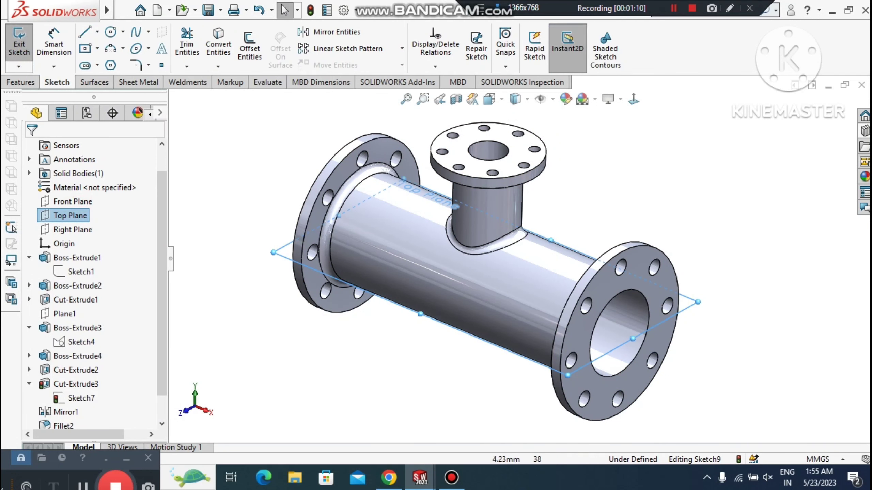
pyautogui.click(632, 100)
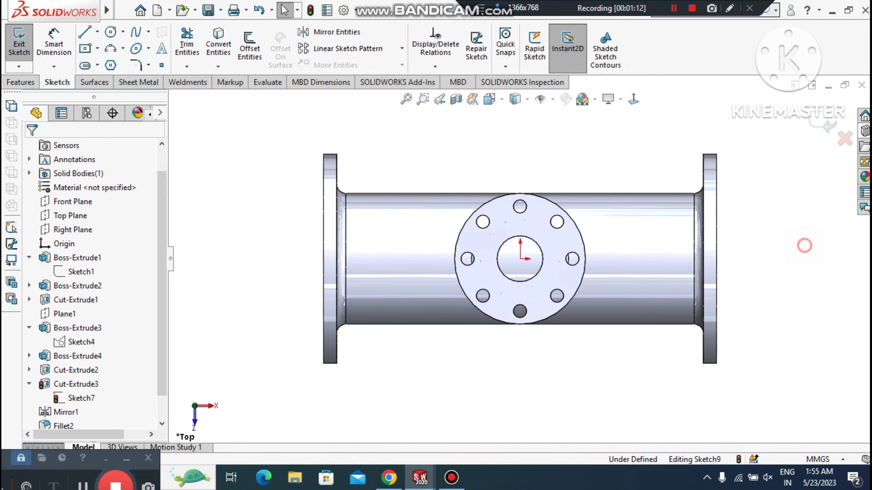
# - Sketch a circle about 39 mm in diameter centred on the origin, slightly larger than the branch bore
pyautogui.click(110, 32)
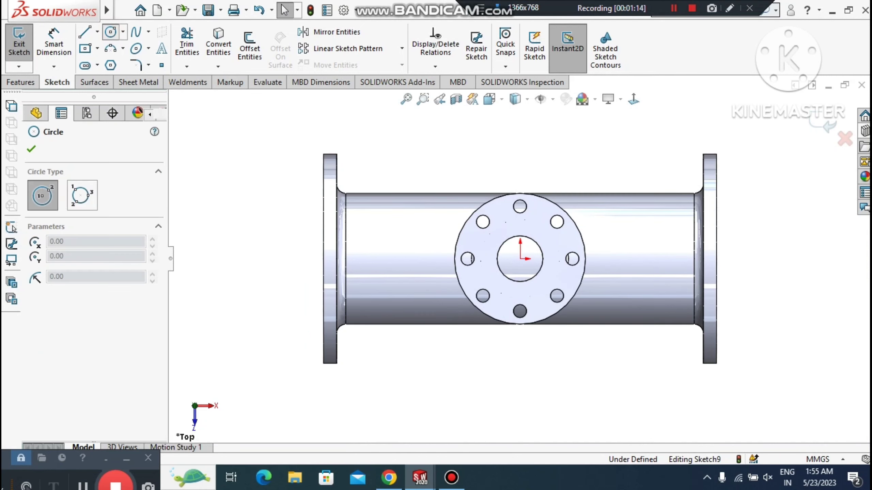
pyautogui.scroll(-3, 462, 236)
pyautogui.click(563, 276)
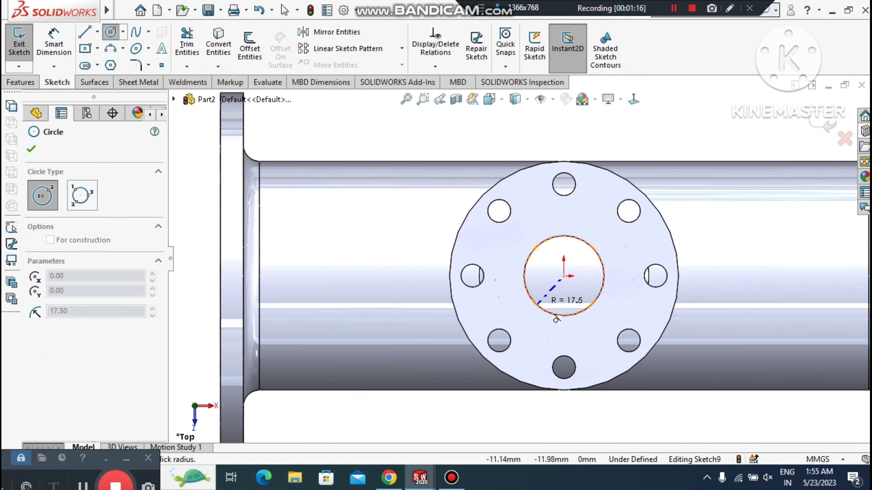
pyautogui.click(537, 312)
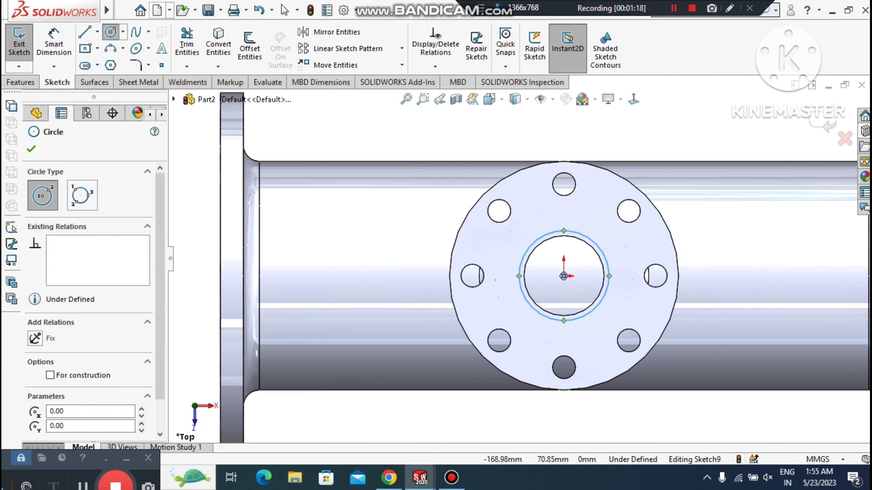
pyautogui.press('Escape')
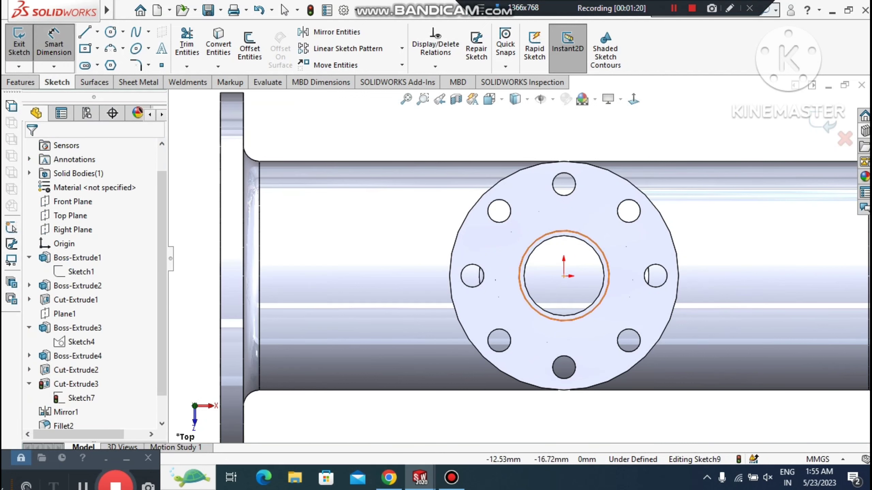
# - Dimension the circle's diameter and set it to 40 mm
pyautogui.click(534, 313)
pyautogui.press('Escape')
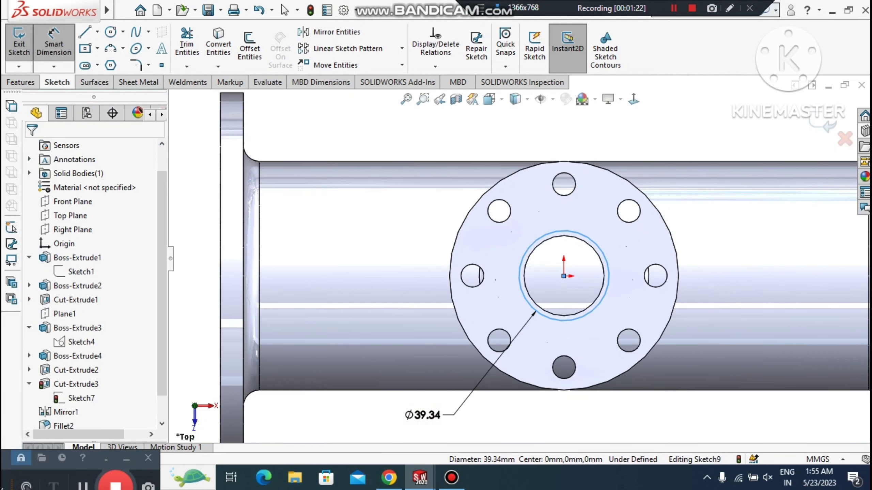
pyautogui.click(425, 415)
pyautogui.write('40')
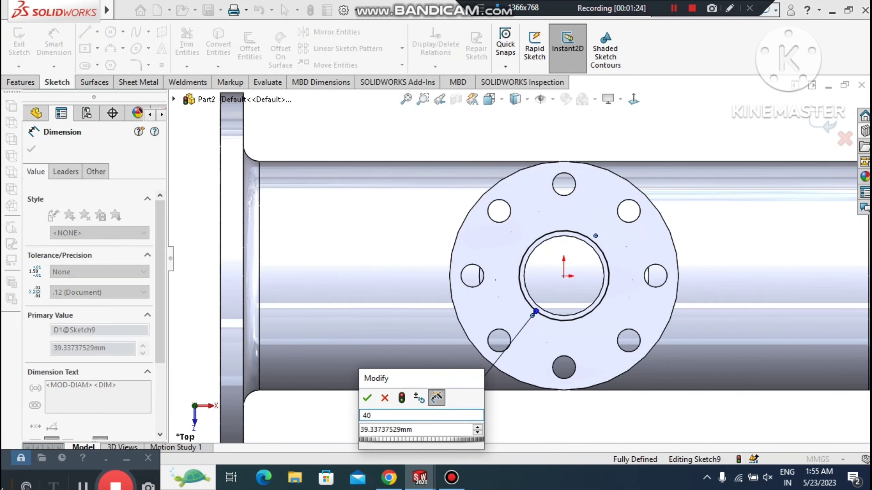
pyautogui.press('Tab')
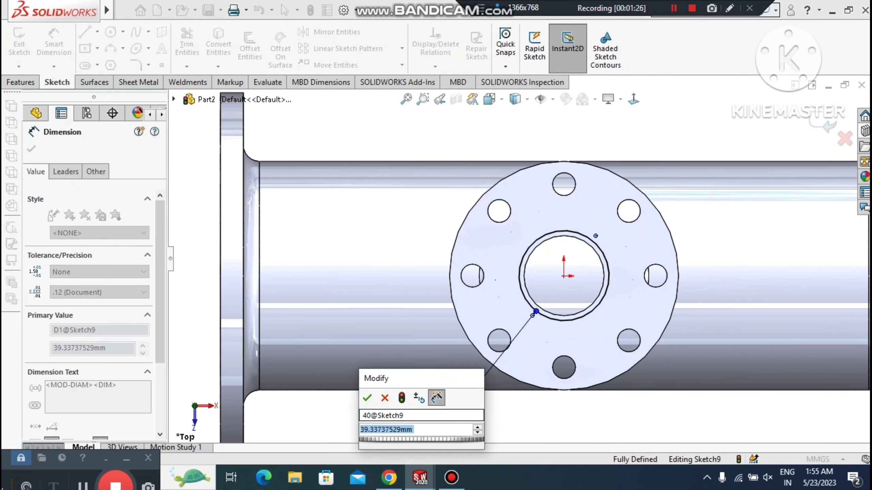
pyautogui.write('40')
pyautogui.press('Return')
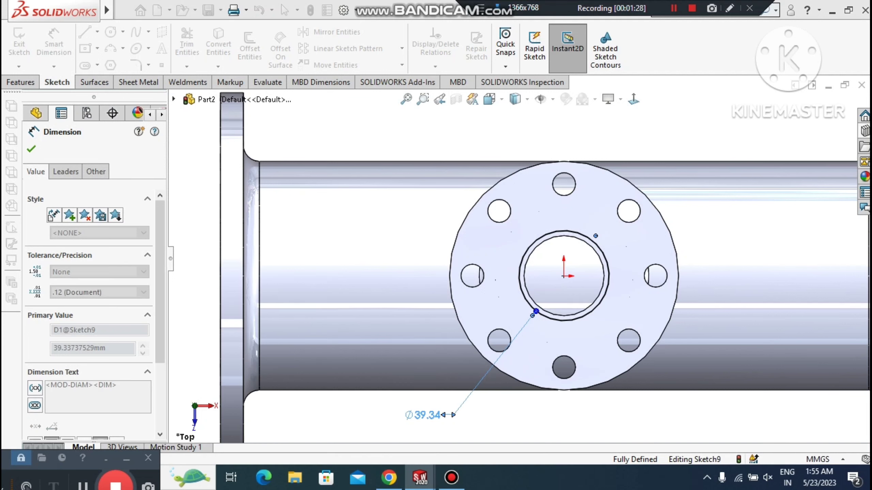
pyautogui.scroll(3, 521, 257)
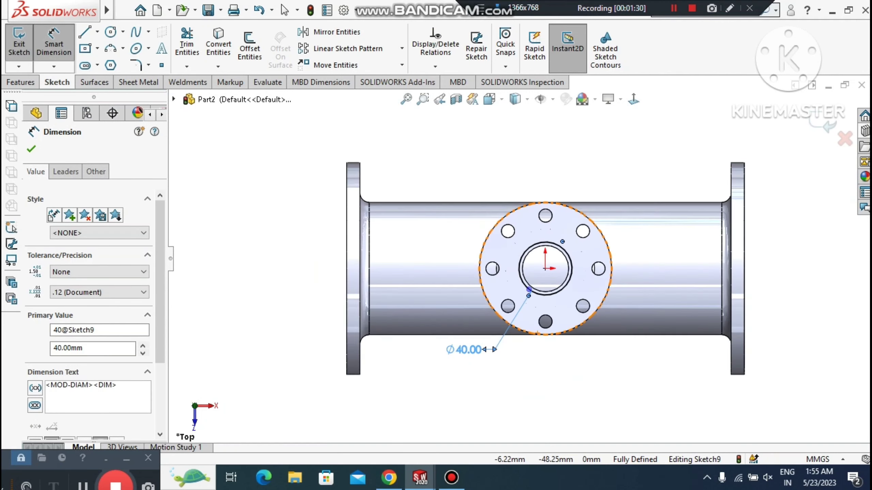
pyautogui.scroll(2, 519, 258)
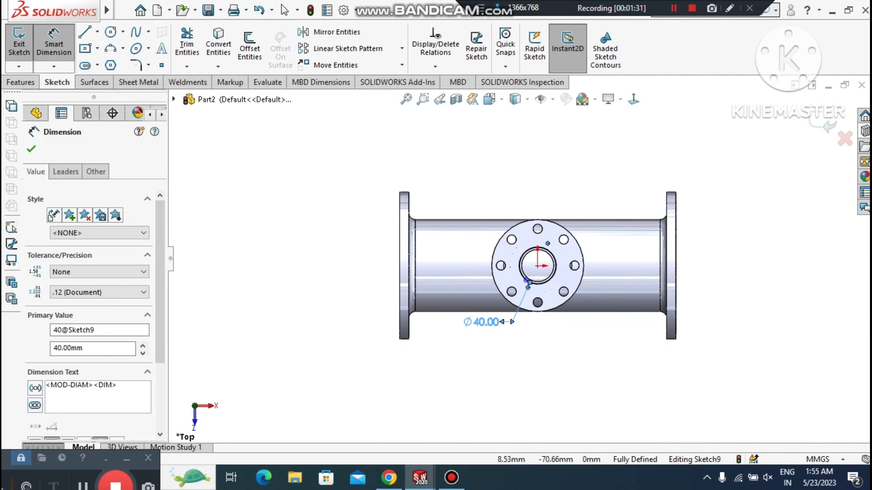
pyautogui.click(556, 338)
# - Cut-extrude the 40 mm circle upward from the sketch plane with Through All, widening the bore of the branch pipe
pyautogui.scroll(2, 556, 326)
pyautogui.moveTo(559, 317); pyautogui.dragTo(523, 294, button='middle')
pyautogui.scroll(-4, 549, 253)
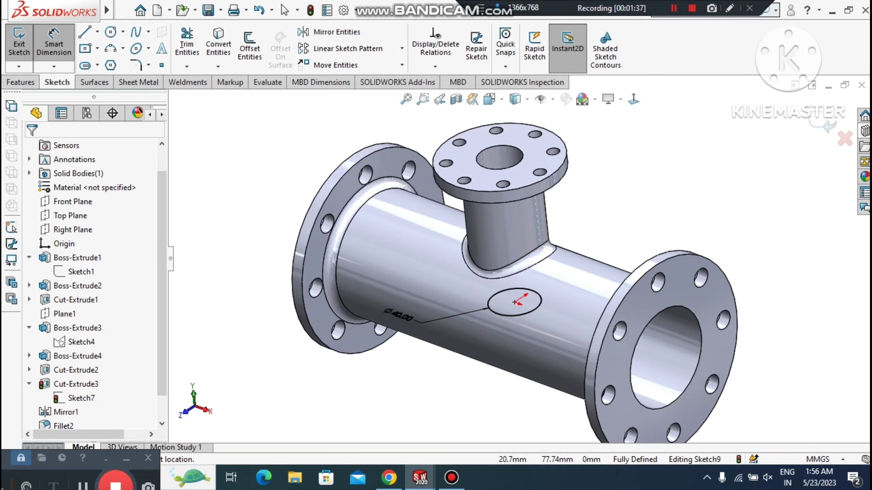
pyautogui.click(20, 82)
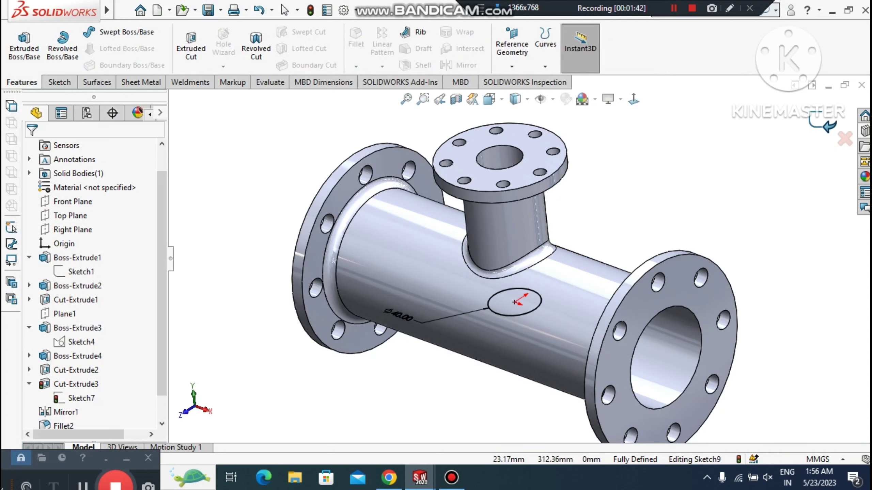
pyautogui.click(190, 52)
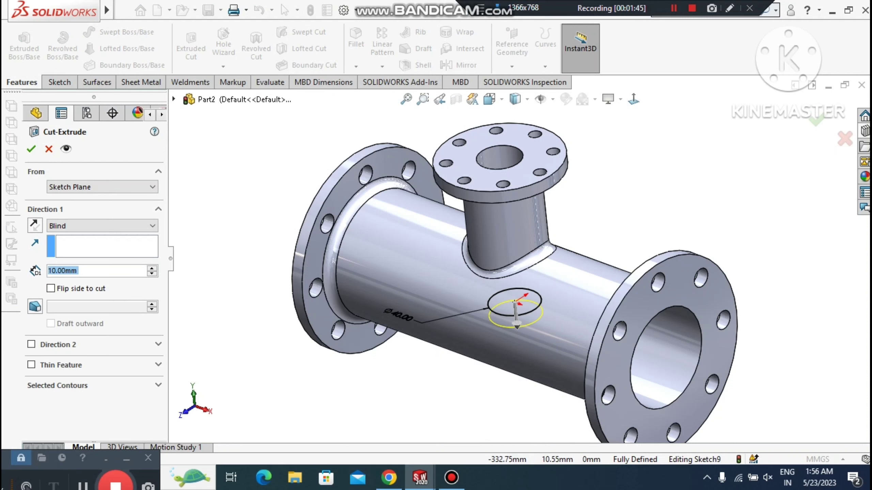
pyautogui.click(35, 226)
pyautogui.click(89, 226)
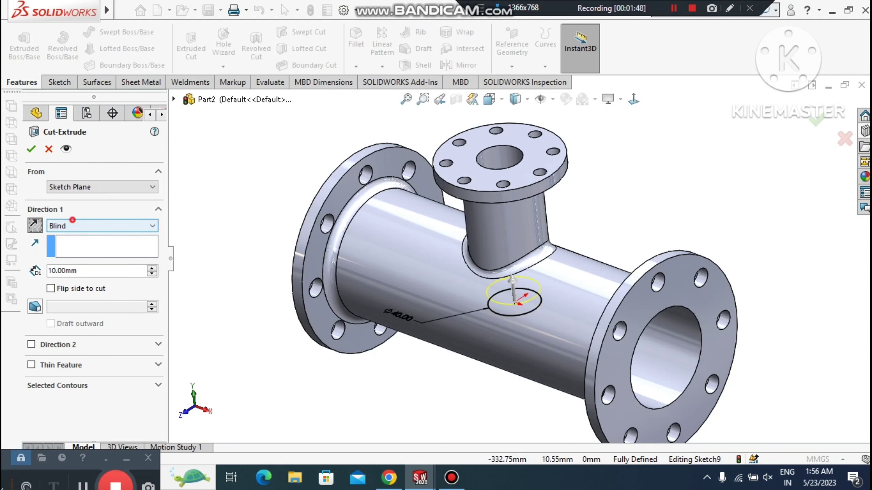
pyautogui.click(76, 243)
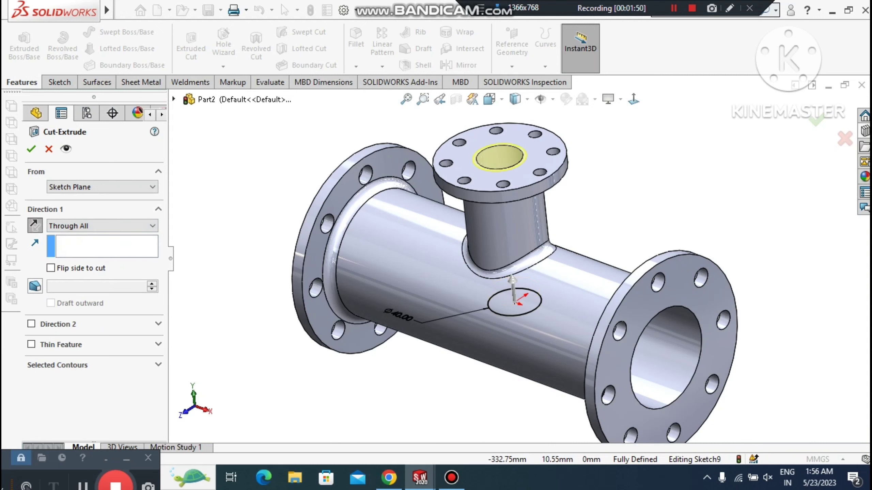
pyautogui.click(33, 148)
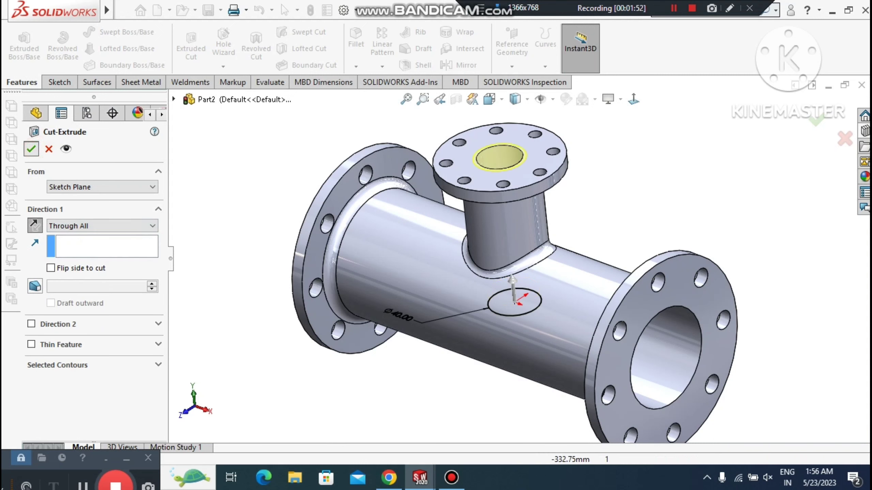
pyautogui.click(705, 195)
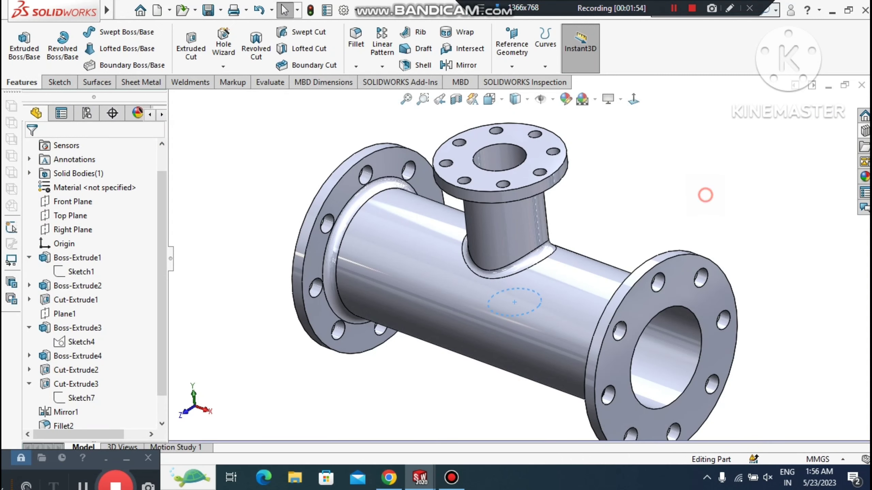
# - Inspect the branch bore and main pipe in a section view on the Front Plane, and turn the section off
pyautogui.moveTo(705, 195); pyautogui.dragTo(618, 154, button='middle')
pyautogui.hotkey('ctrl', '7')
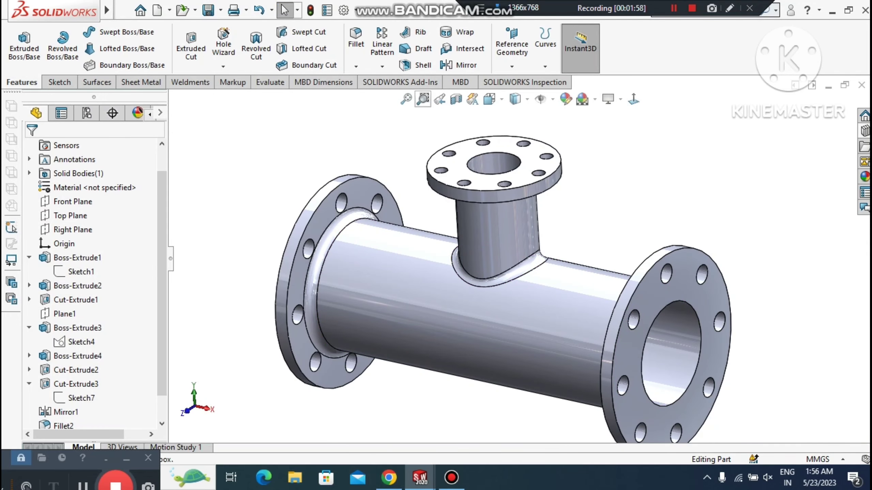
pyautogui.click(472, 99)
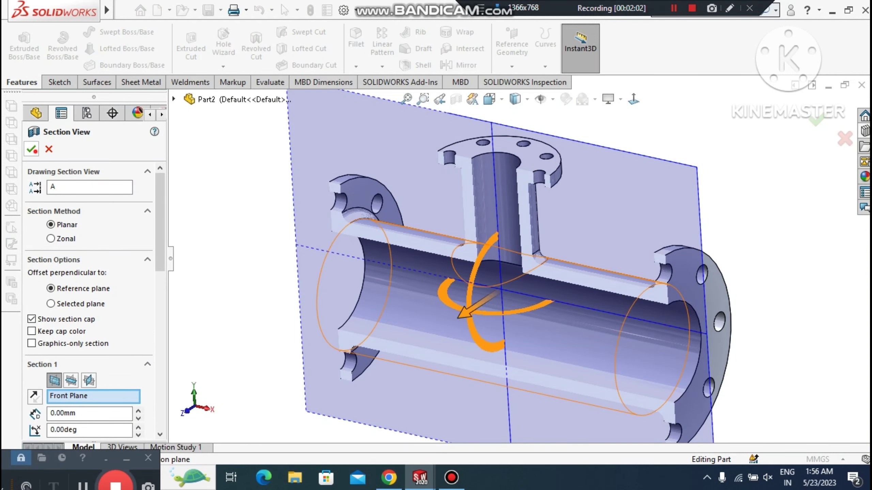
pyautogui.click(32, 150)
pyautogui.hotkey('ctrl', '1')
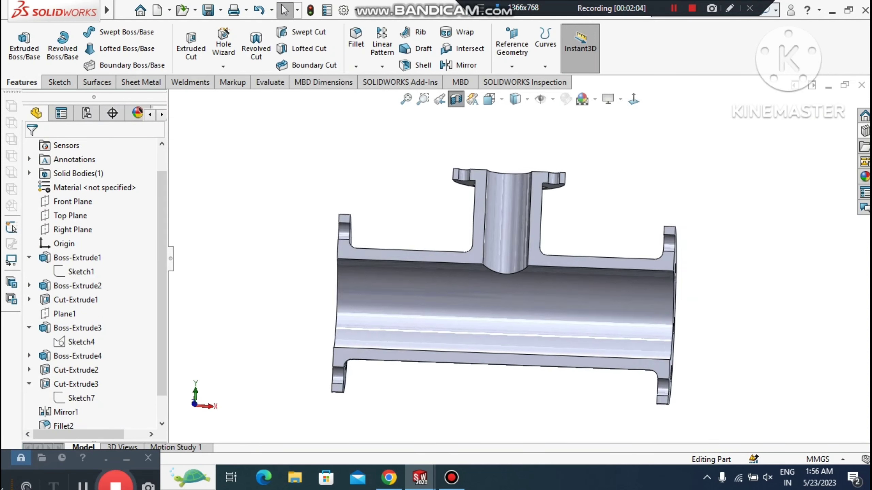
pyautogui.moveTo(584, 254); pyautogui.dragTo(532, 284, button='middle')
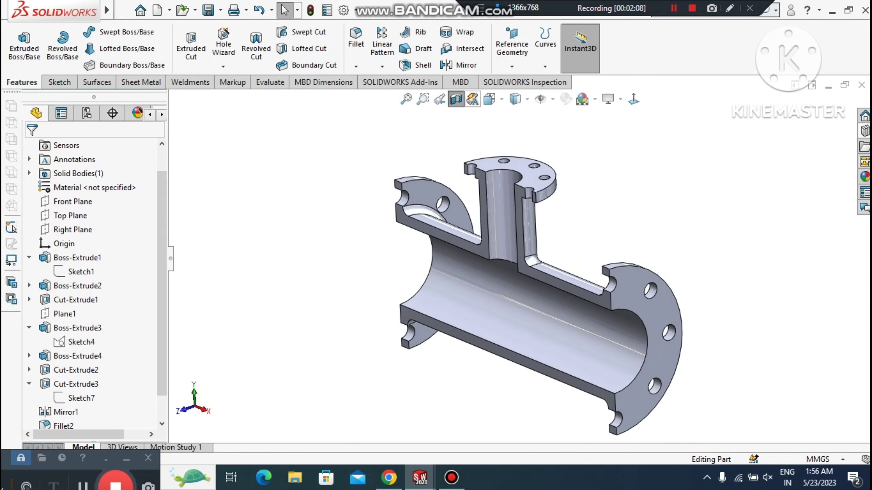
pyautogui.click(456, 99)
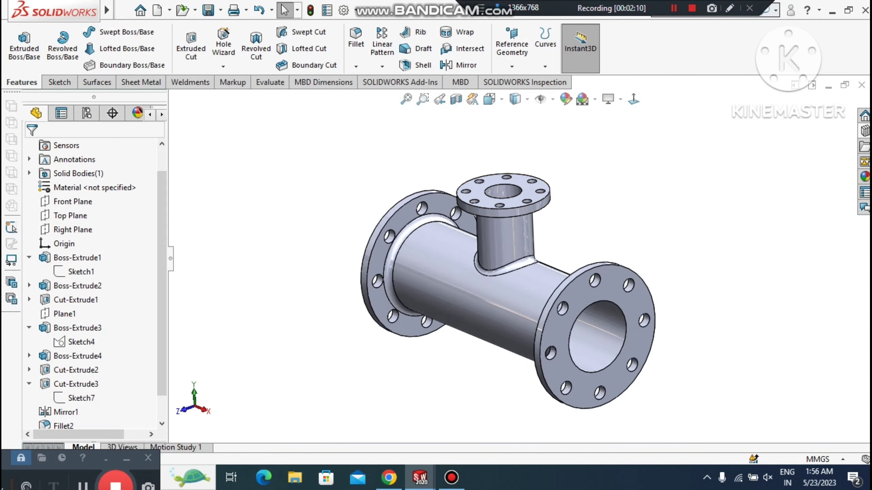
# - Switch the model display to perspective view
pyautogui.scroll(-3, 551, 302)
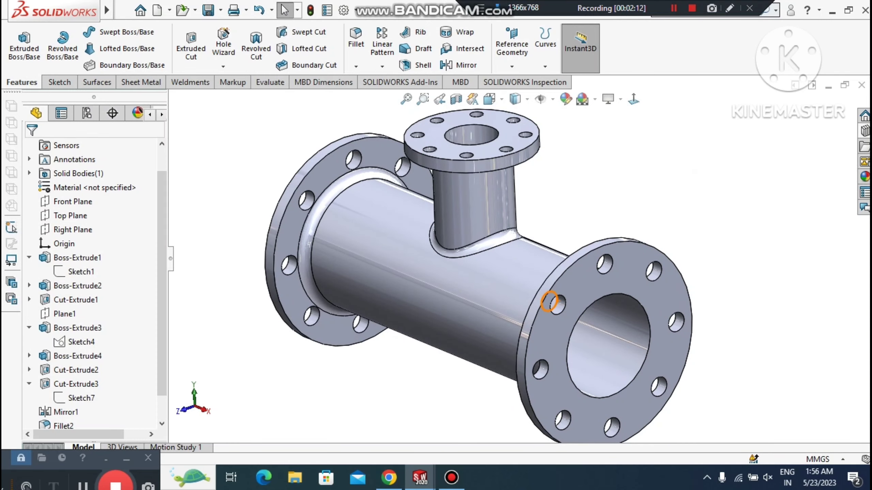
pyautogui.scroll(2, 549, 301)
pyautogui.click(620, 99)
pyautogui.click(620, 163)
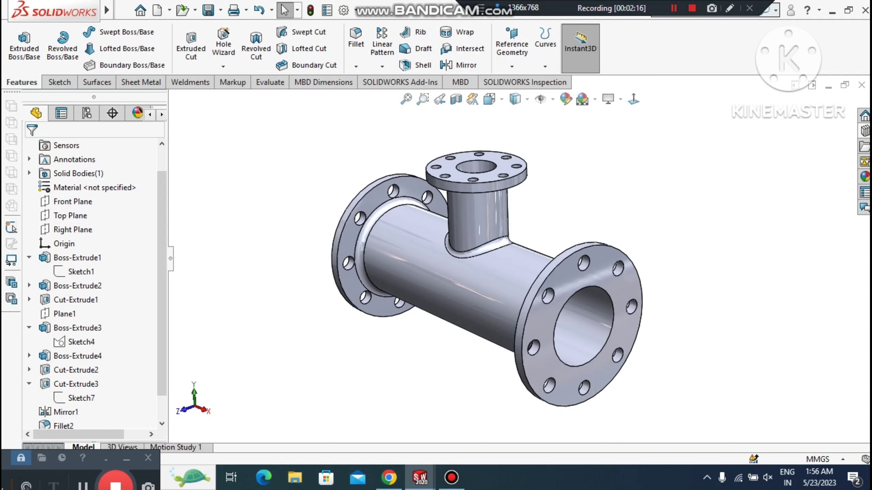
# - Apply the brushed nickel appearance from the Metal category's Nickel folder to the whole part
pyautogui.click(865, 177)
pyautogui.scroll(-1, 812, 179)
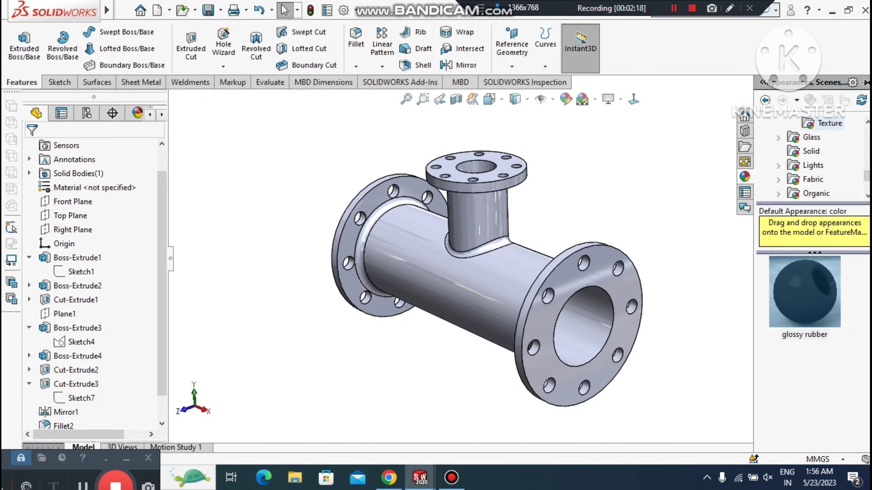
pyautogui.scroll(3, 811, 179)
pyautogui.scroll(5, 824, 158)
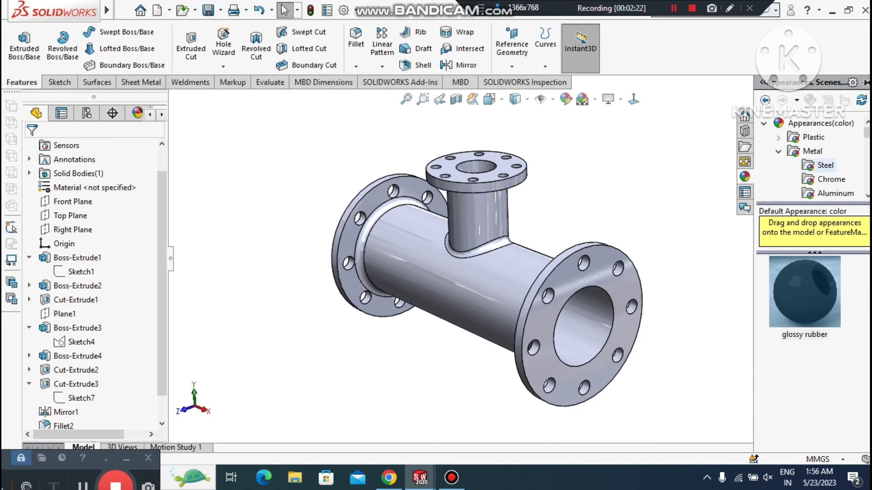
pyautogui.scroll(-3, 826, 167)
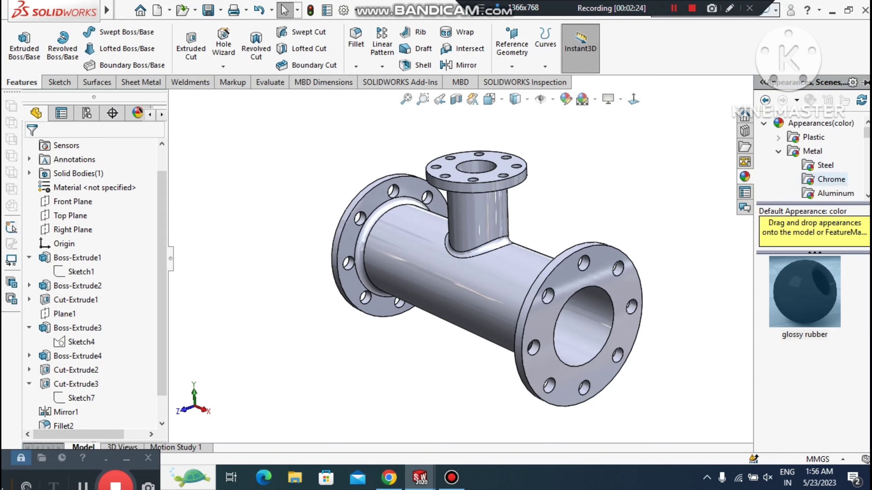
pyautogui.scroll(-3, 825, 166)
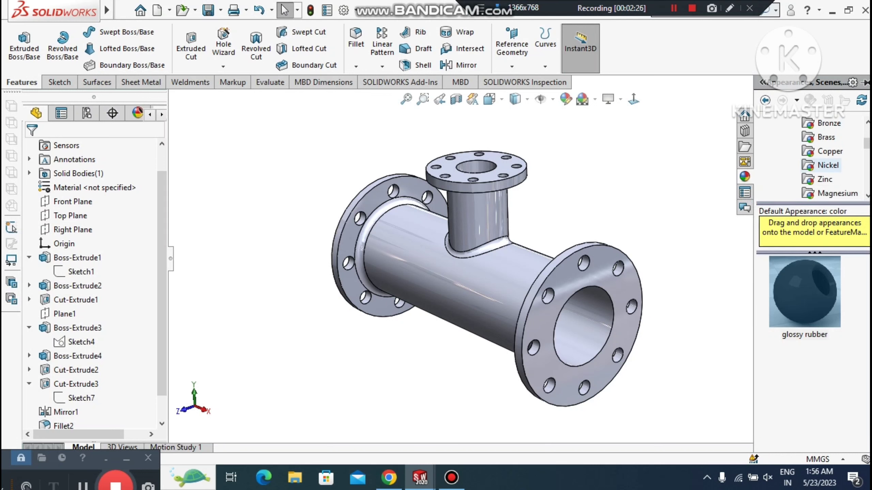
pyautogui.click(827, 166)
pyautogui.doubleClick(822, 403)
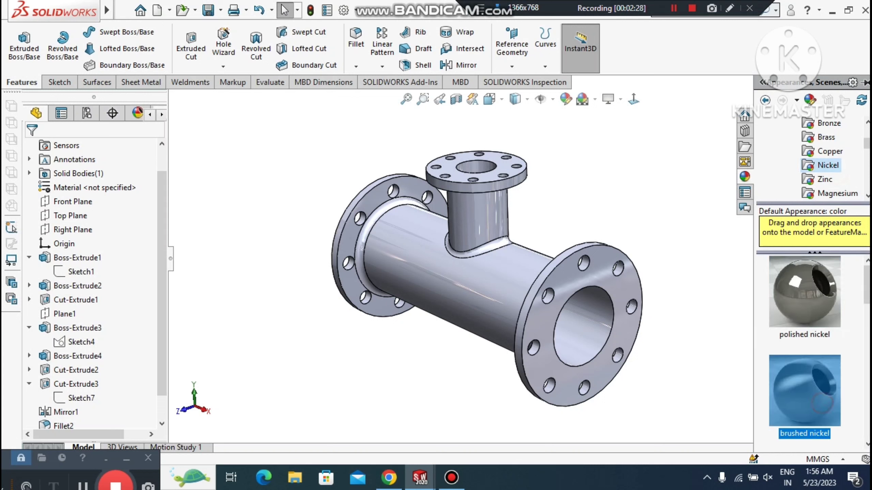
pyautogui.click(403, 351)
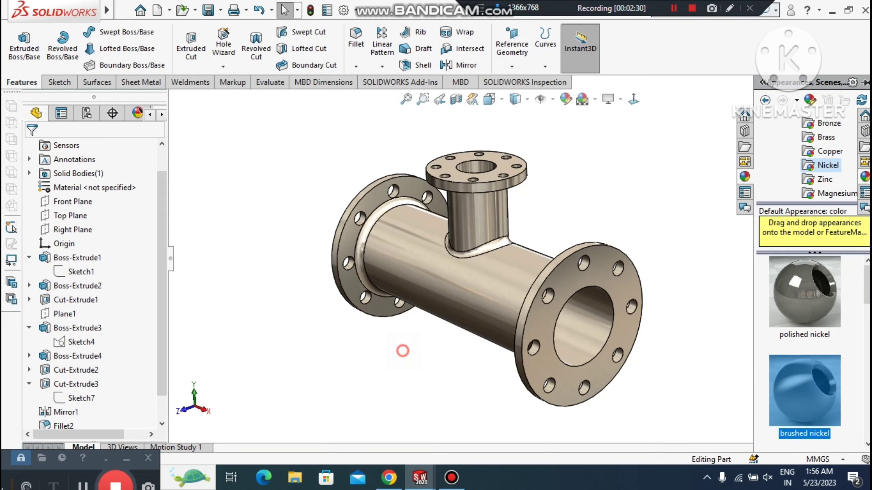
pyautogui.moveTo(378, 254); pyautogui.dragTo(418, 251, button='middle')
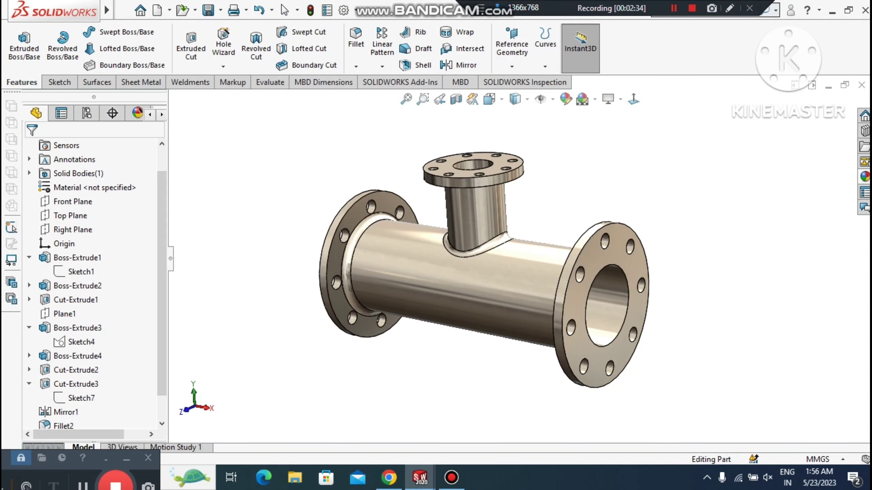
# - Save the part into a new folder named "tee fitting" on the Desktop
pyautogui.scroll(-1, 484, 339)
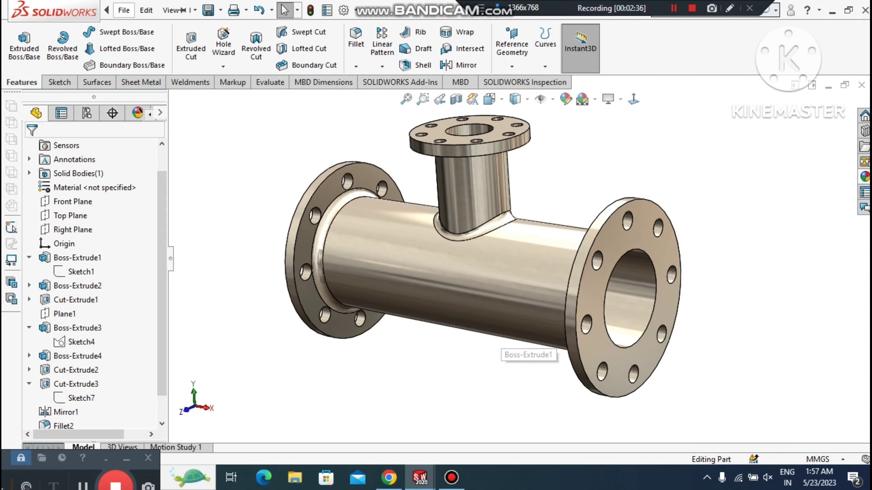
pyautogui.click(124, 10)
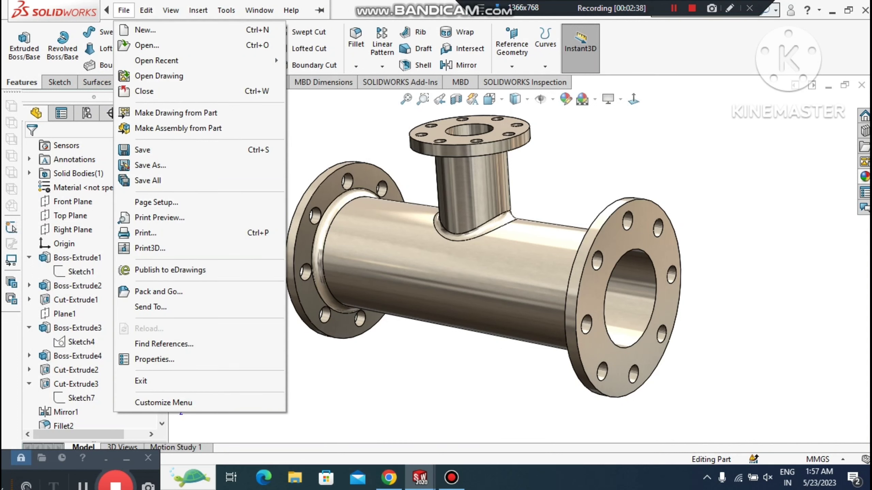
pyautogui.click(150, 166)
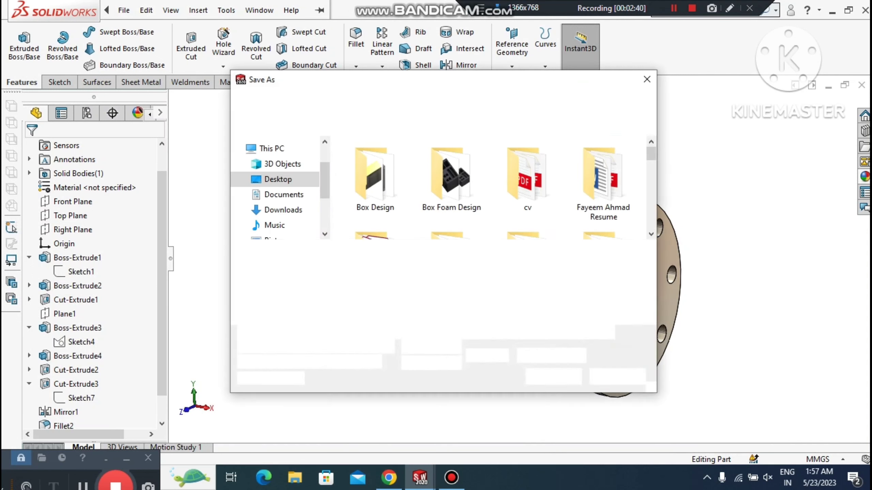
pyautogui.click(286, 169)
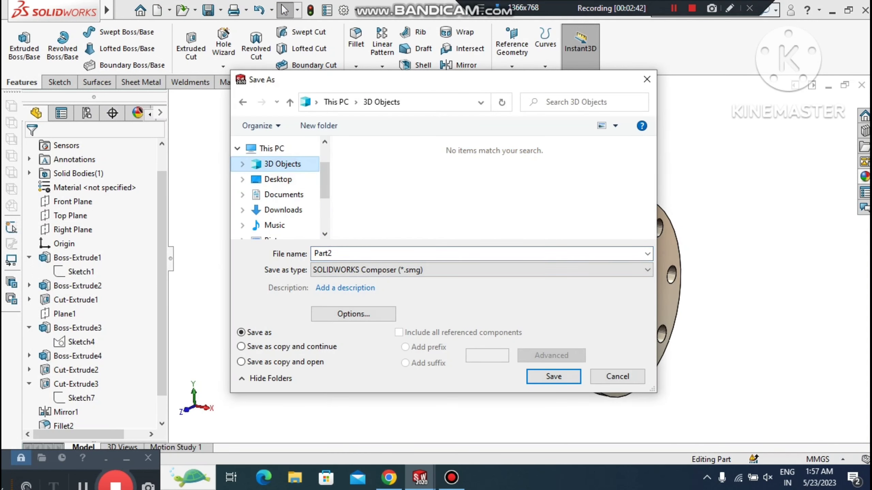
pyautogui.click(278, 179)
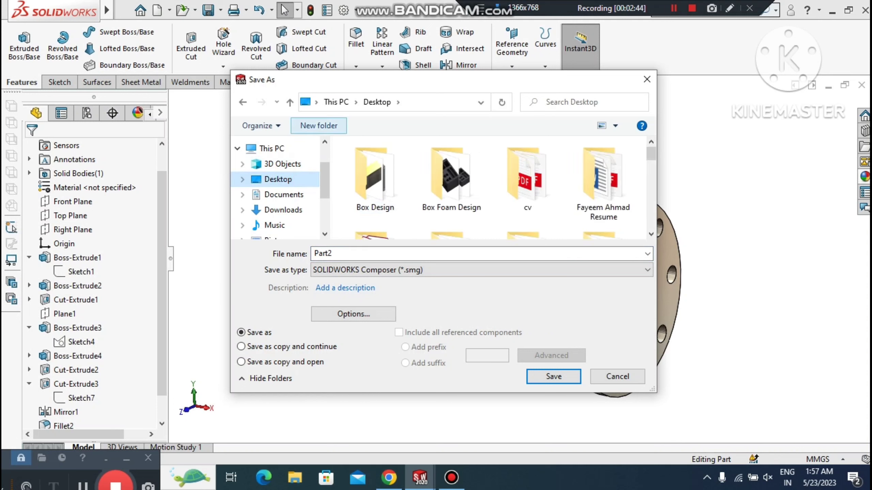
pyautogui.click(318, 126)
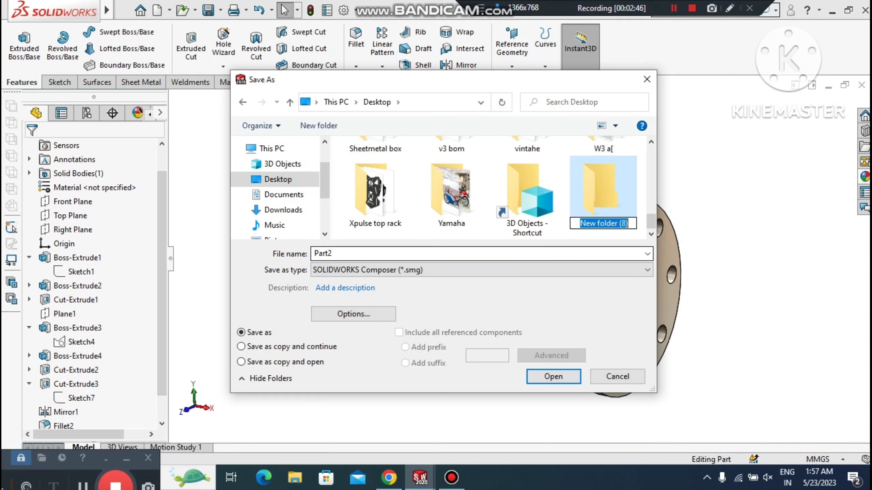
pyautogui.write('tee fitting')
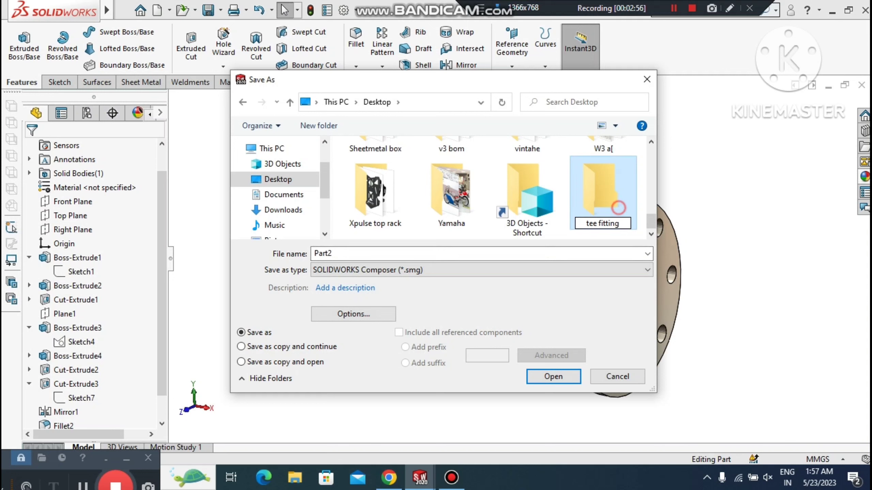
pyautogui.press('Return')
pyautogui.press('Return')
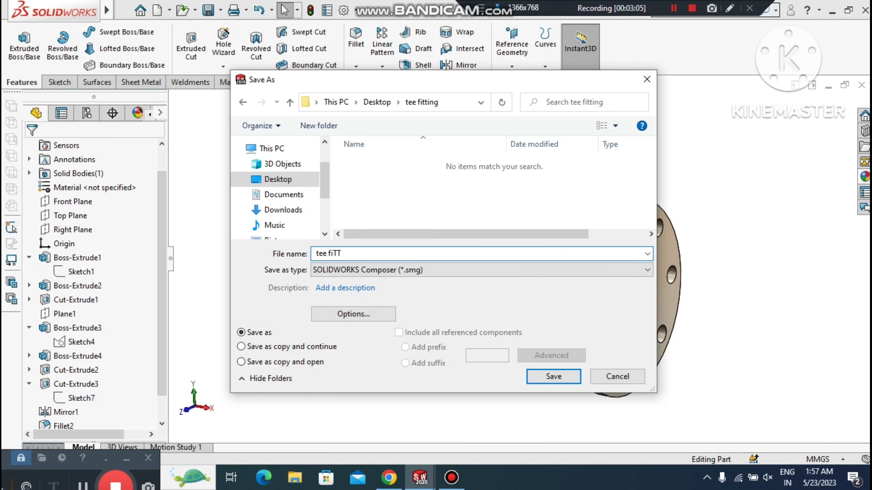
pyautogui.click(563, 376)
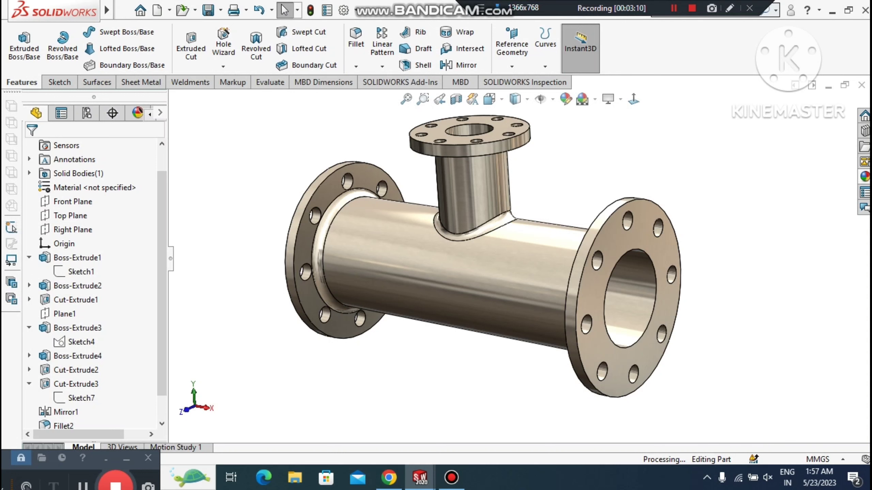
# - Create a new assembly and place the TEE FITTINGw part in it as the first component
pyautogui.click(124, 10)
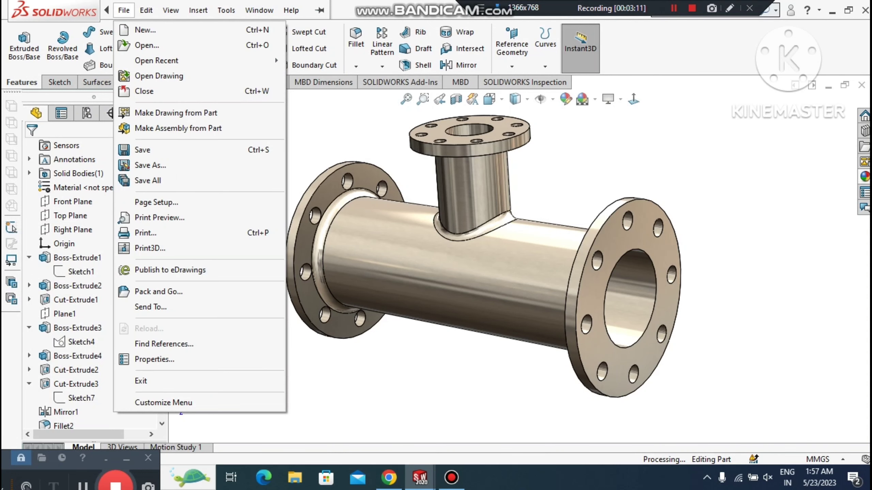
pyautogui.press('Escape')
pyautogui.click(124, 10)
pyautogui.click(131, 33)
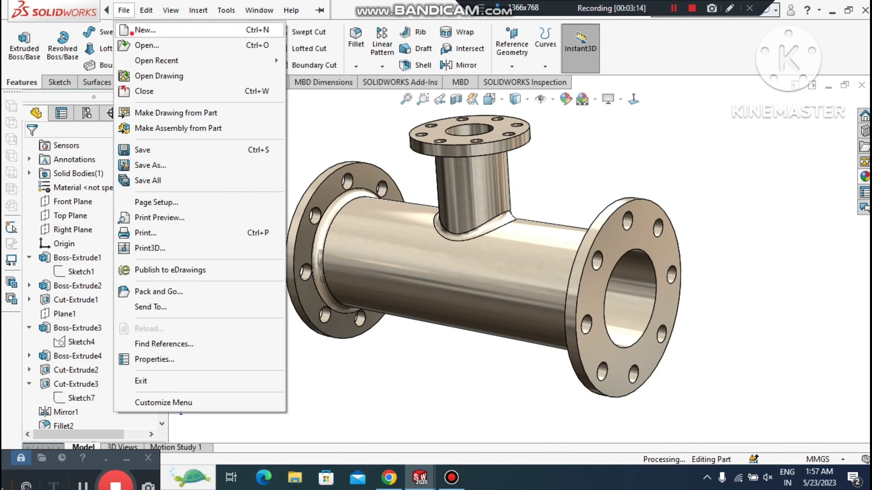
pyautogui.click(132, 33)
pyautogui.click(442, 205)
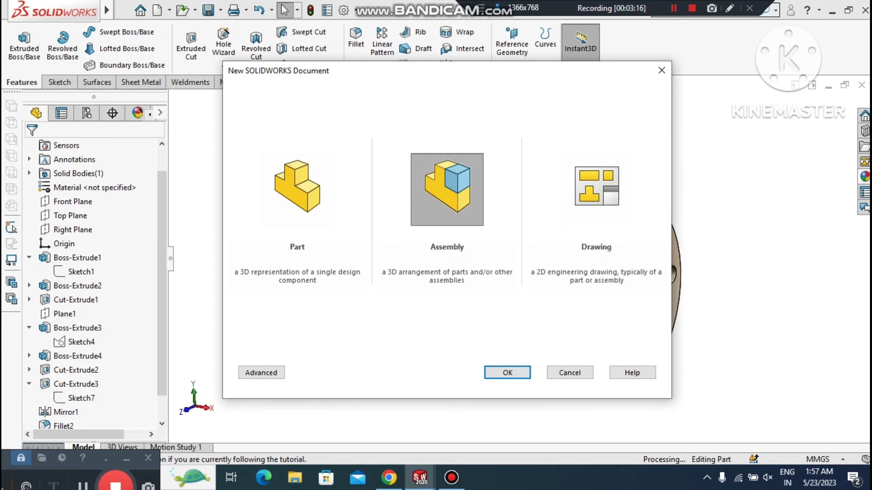
pyautogui.click(508, 373)
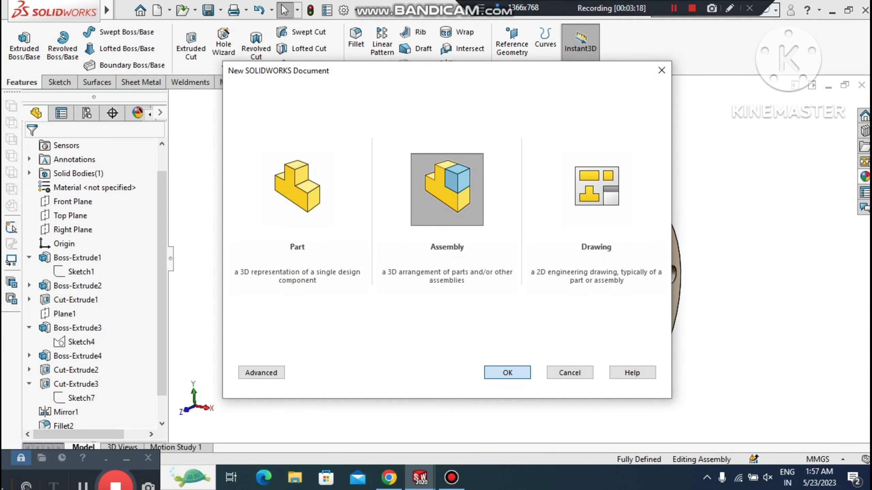
pyautogui.press('Return')
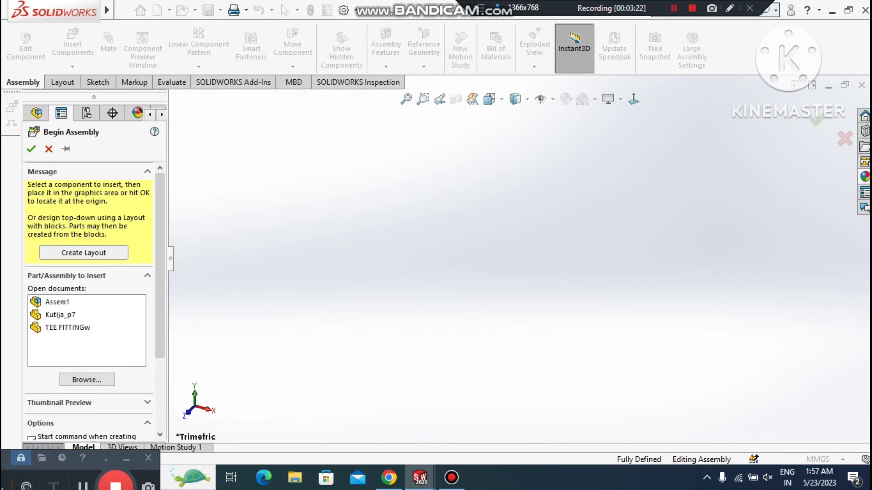
pyautogui.click(77, 328)
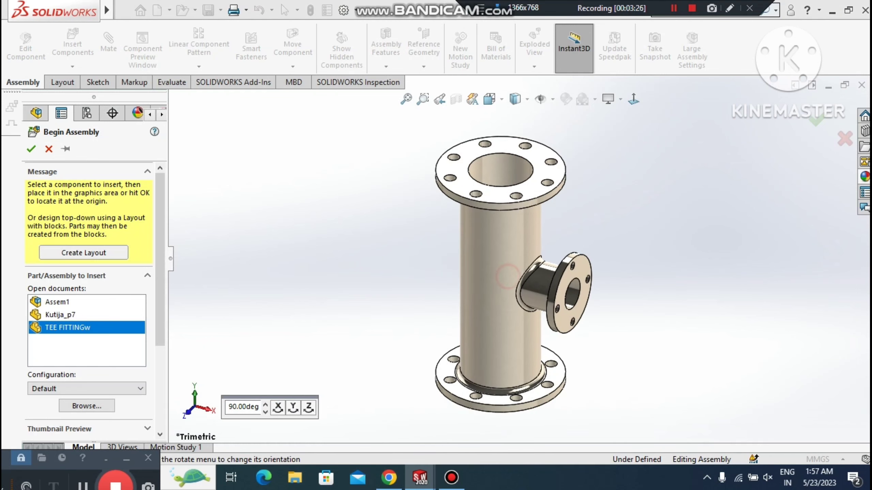
pyautogui.click(507, 277)
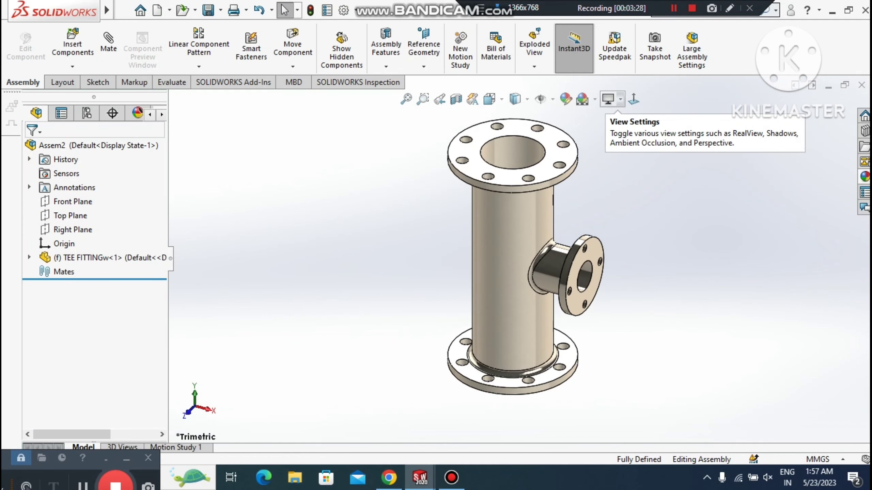
# - Set the assembly's scene background to Plain White
pyautogui.click(595, 99)
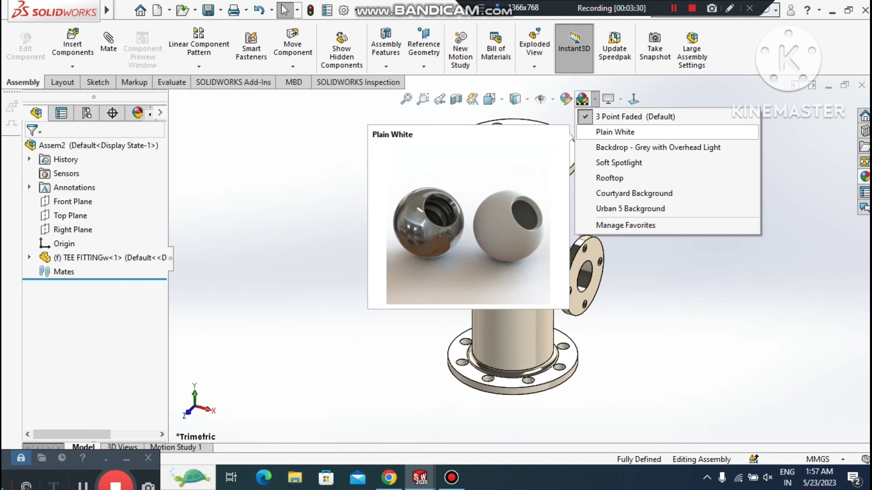
pyautogui.click(615, 131)
pyautogui.moveTo(515, 260); pyautogui.dragTo(446, 192, button='middle')
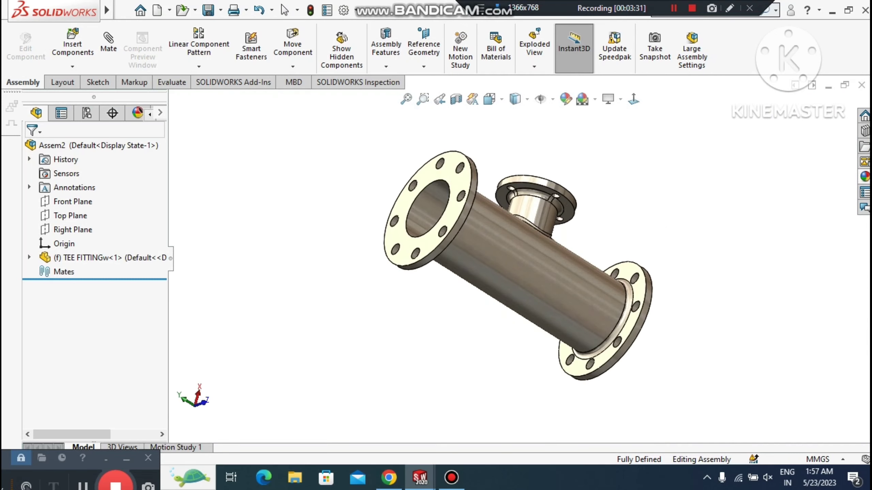
pyautogui.moveTo(683, 213); pyautogui.dragTo(590, 274, button='middle')
pyautogui.scroll(-1, 590, 274)
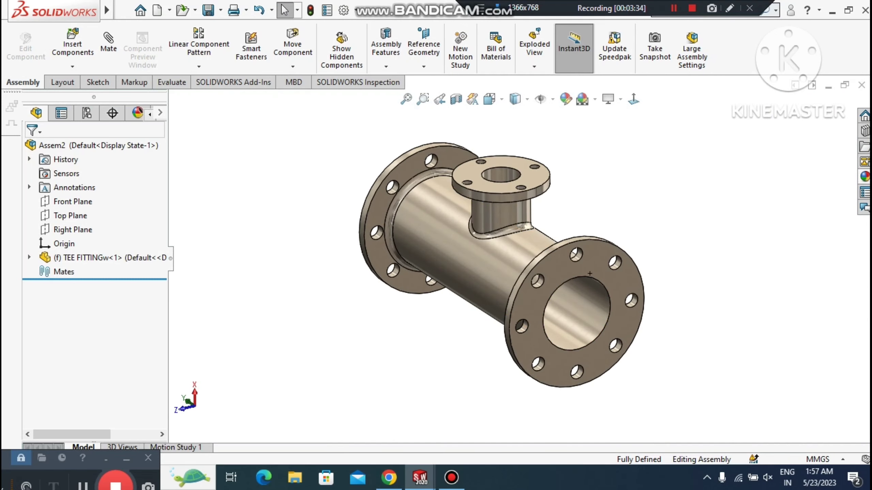
# - Switch the assembly display to perspective view
pyautogui.click(609, 99)
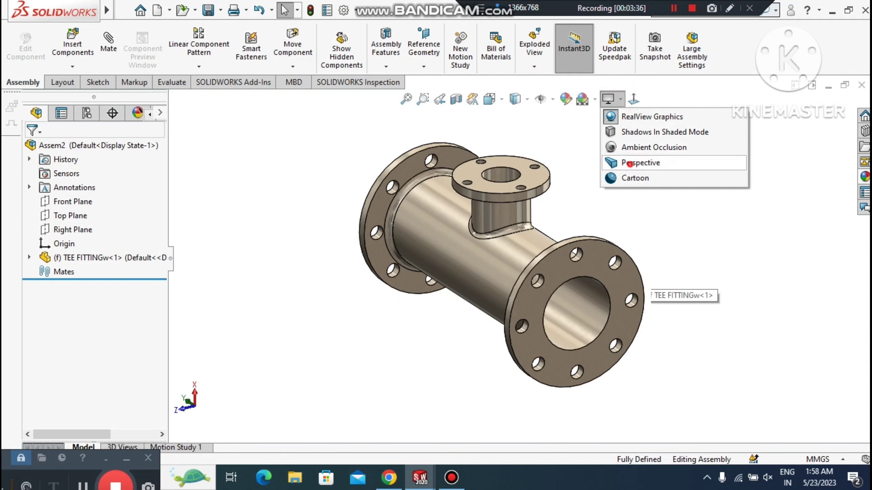
pyautogui.click(629, 164)
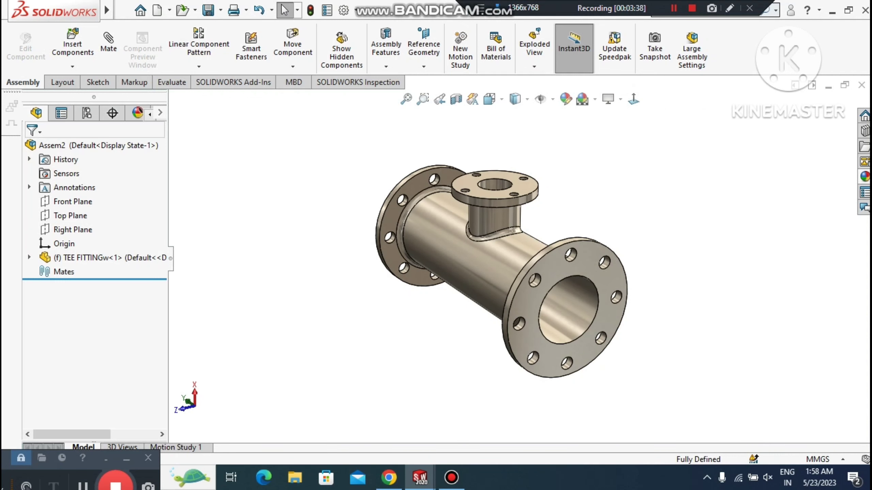
pyautogui.scroll(-1, 550, 310)
pyautogui.scroll(1, 550, 310)
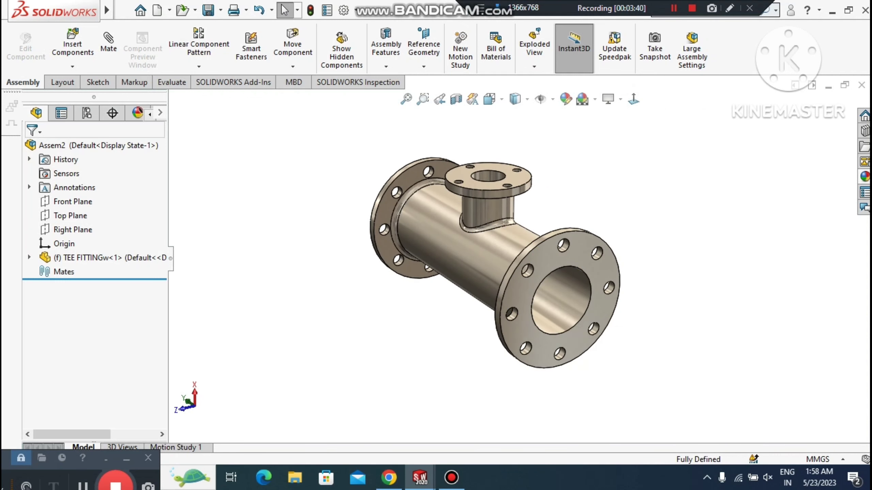
# - Insert a second TEE FITTINGw component beside the large end flange of the first fitting
pyautogui.moveTo(551, 311); pyautogui.dragTo(494, 295, button='middle')
pyautogui.scroll(1, 494, 295)
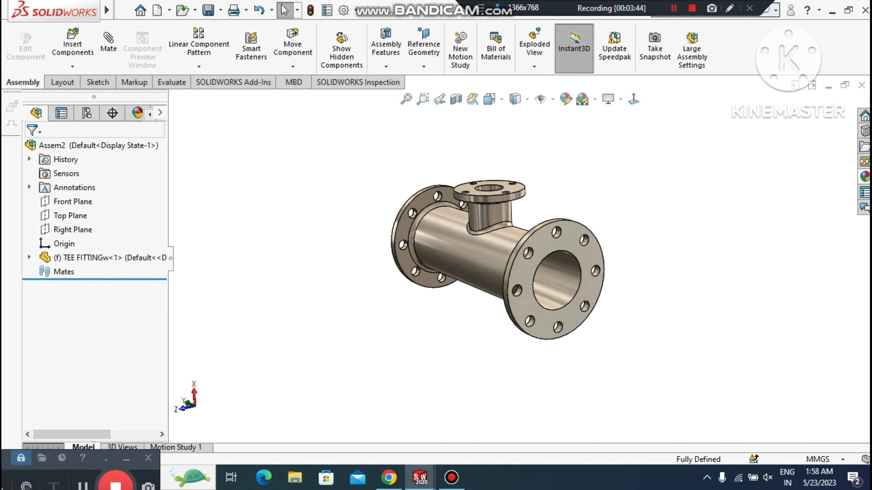
pyautogui.scroll(-2, 693, 302)
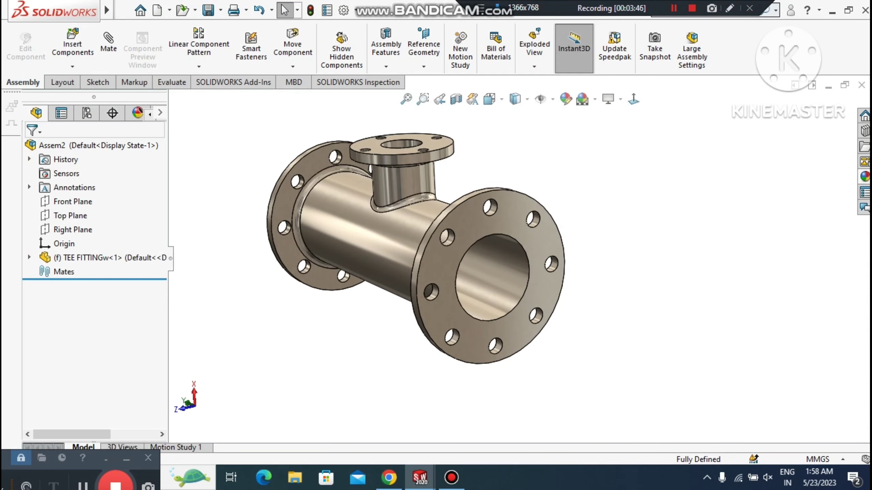
pyautogui.scroll(2, 509, 261)
pyautogui.click(72, 43)
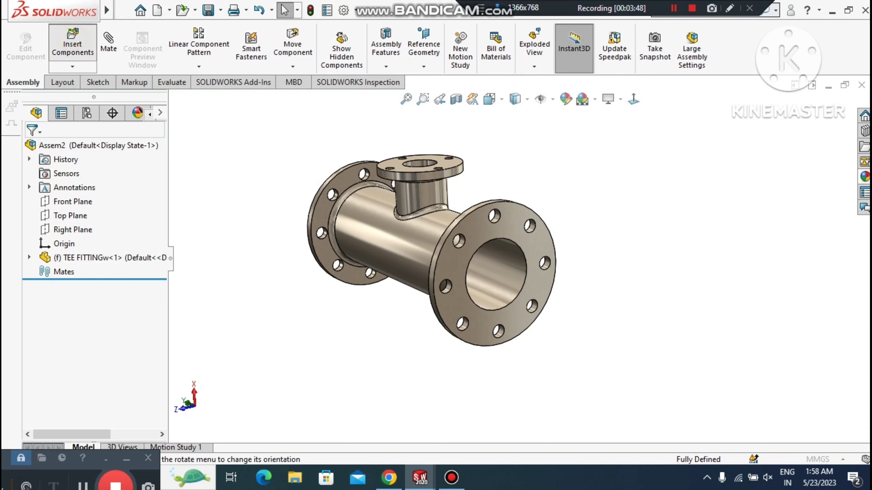
pyautogui.click(68, 316)
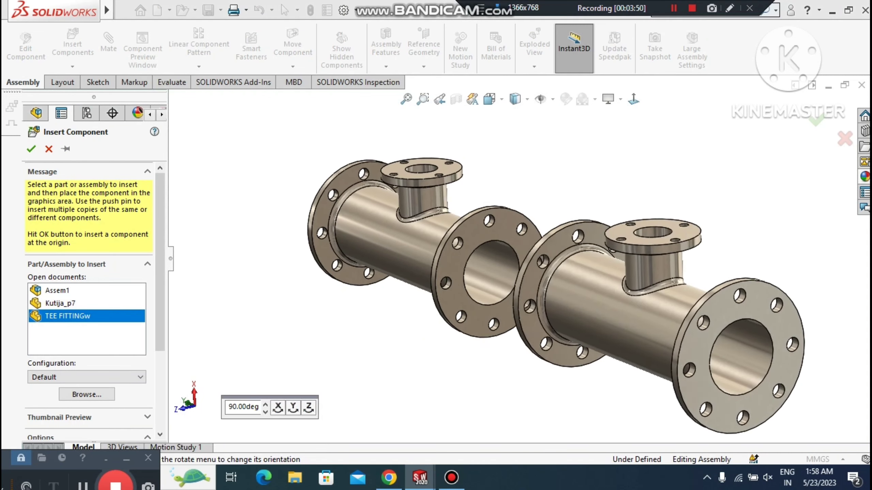
pyautogui.click(701, 345)
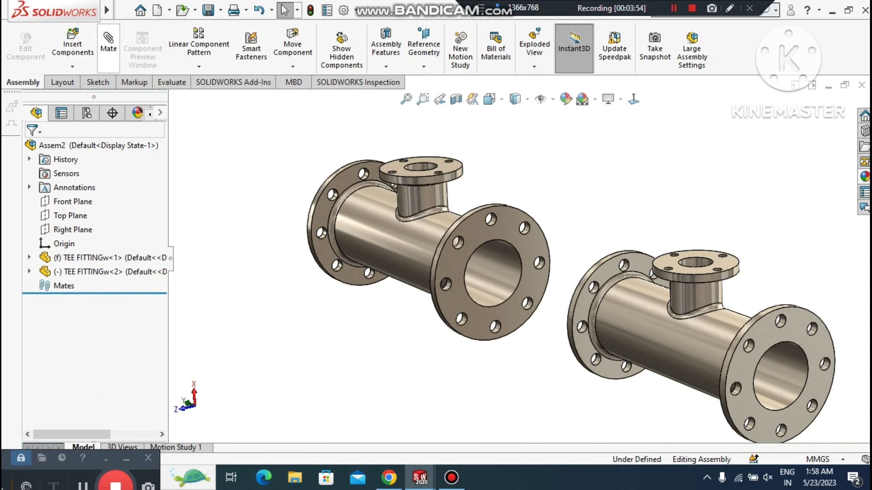
# - Add a concentric mate between the main bores of the two tee fittings
pyautogui.click(110, 46)
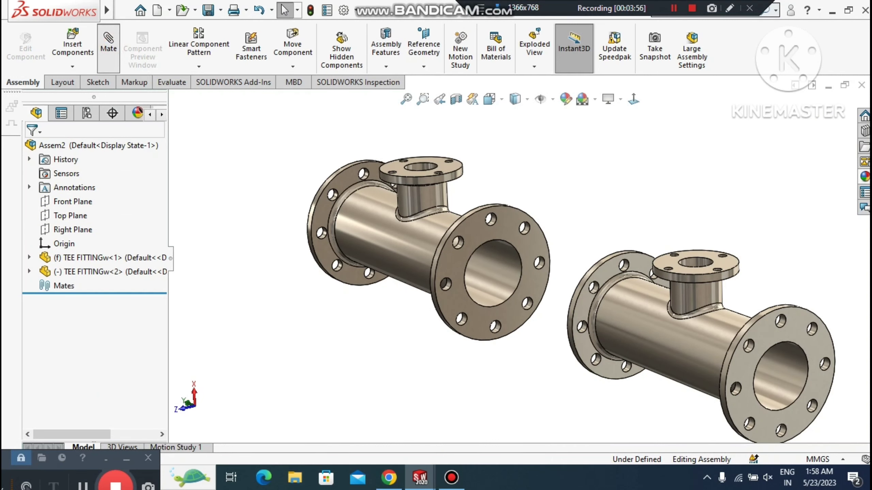
pyautogui.click(499, 275)
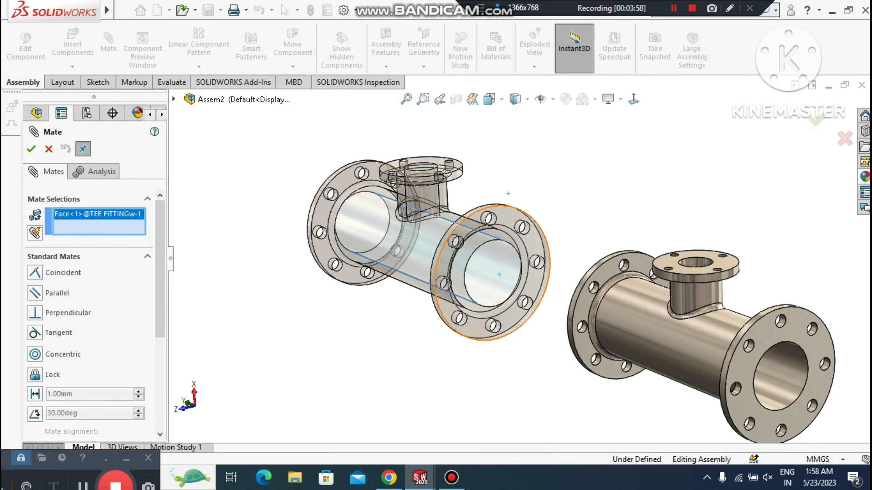
pyautogui.click(787, 366)
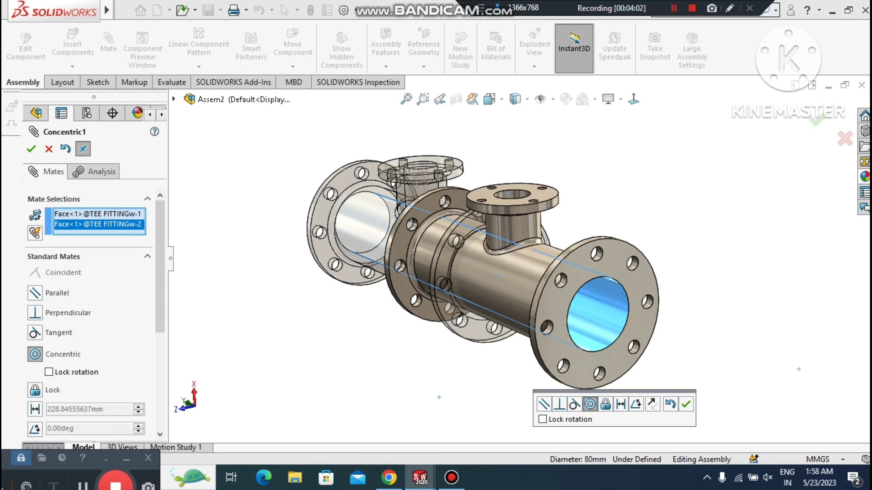
pyautogui.click(686, 404)
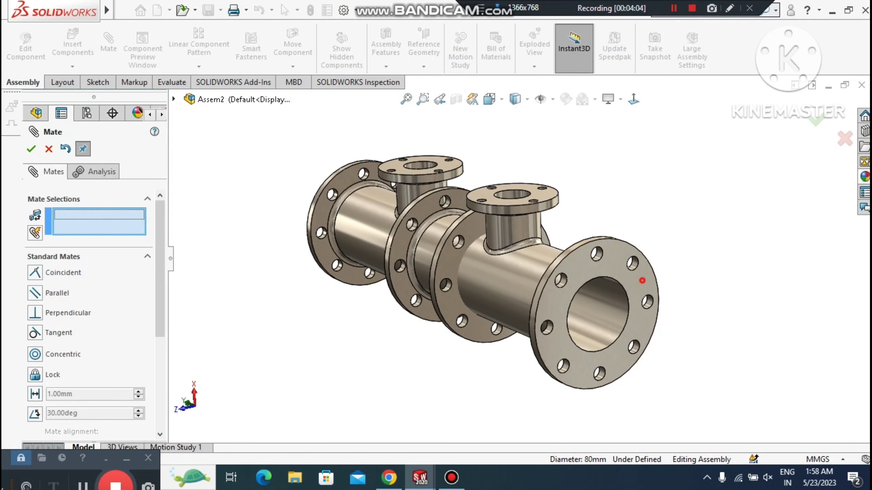
# - Slide the second tee fitting away from the first and add a coincident mate between bolt-hole edges on their facing flanges
pyautogui.moveTo(638, 280); pyautogui.dragTo(746, 329)
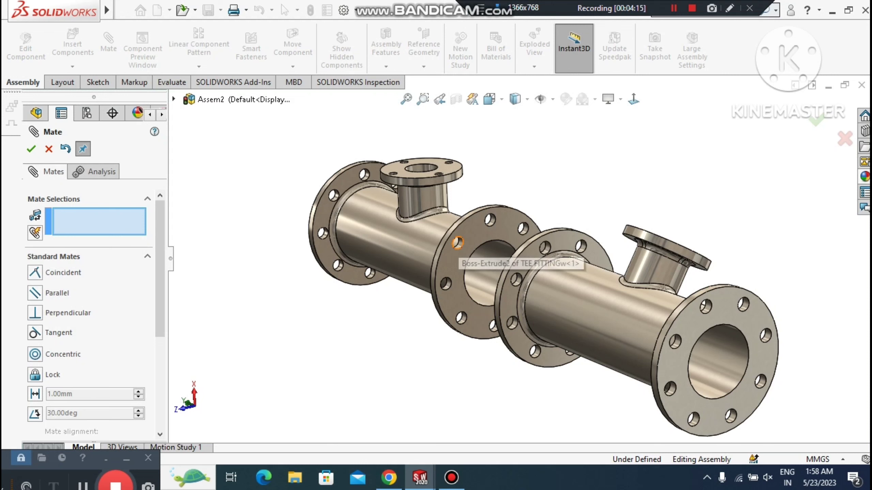
pyautogui.click(457, 244)
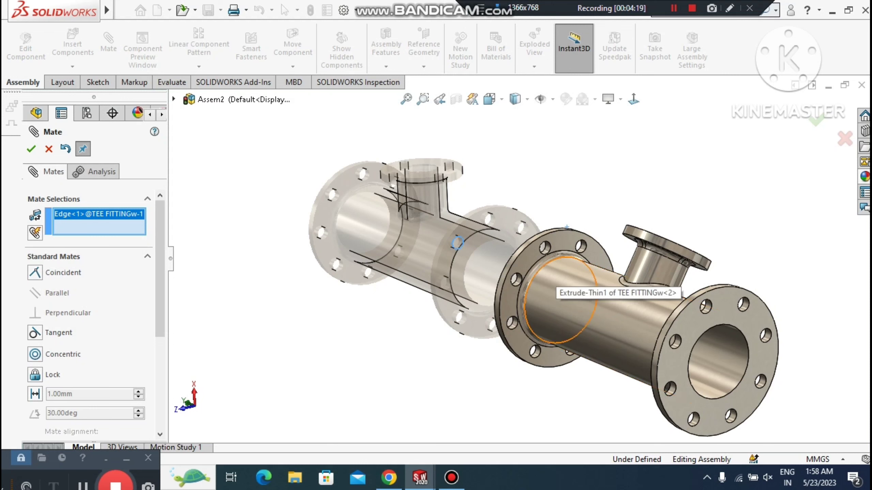
pyautogui.click(519, 273)
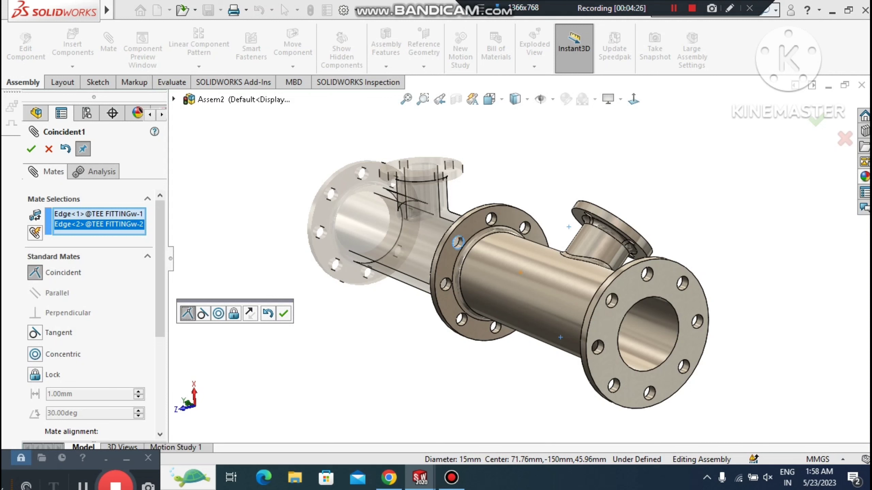
pyautogui.rightClick(103, 225)
pyautogui.click(136, 248)
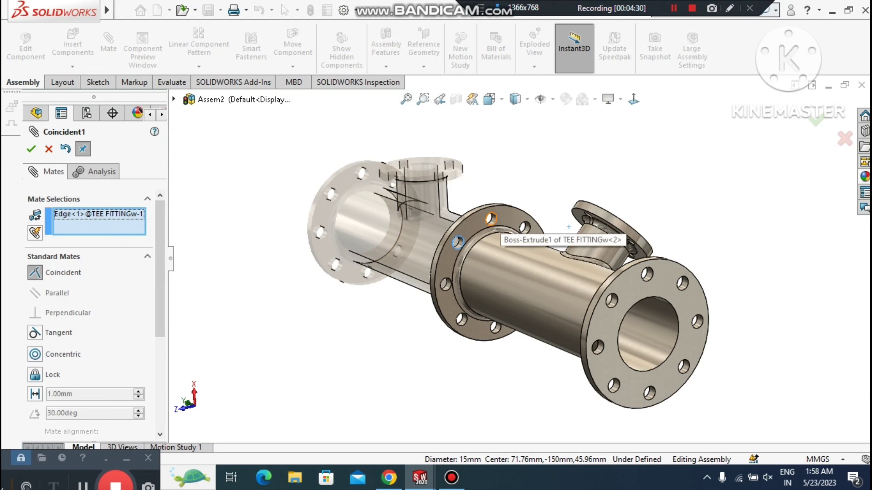
pyautogui.click(491, 219)
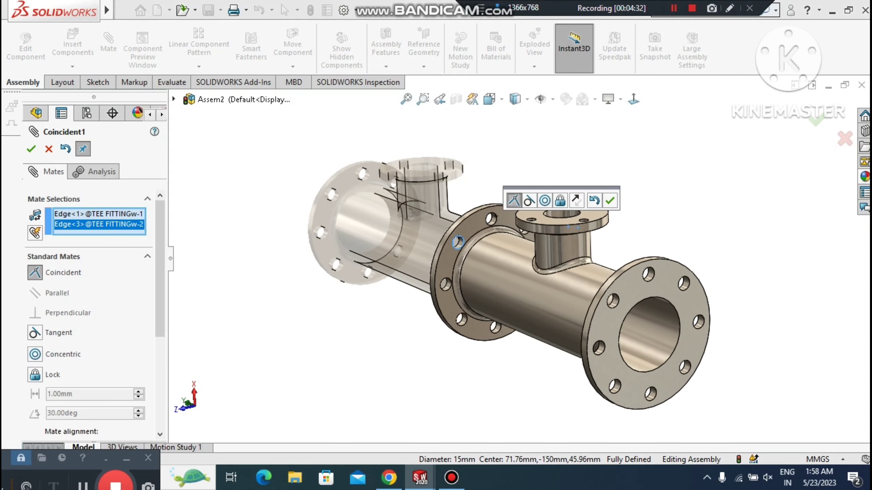
pyautogui.click(610, 201)
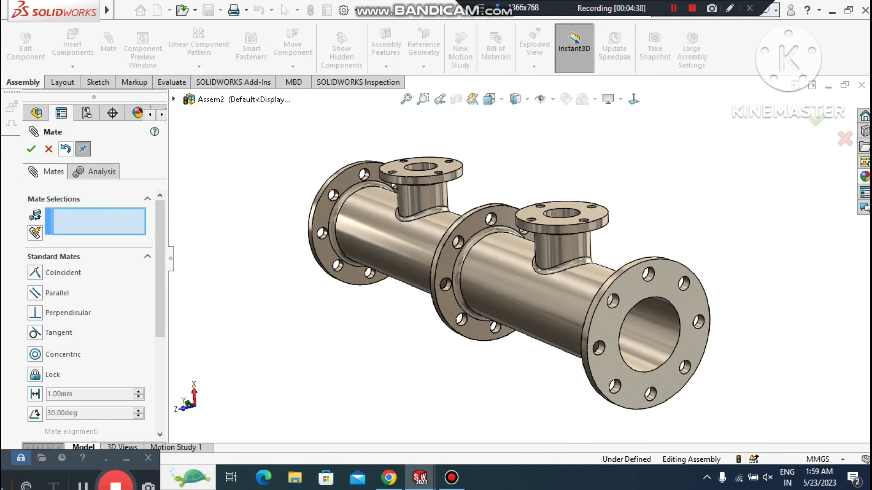
pyautogui.click(49, 149)
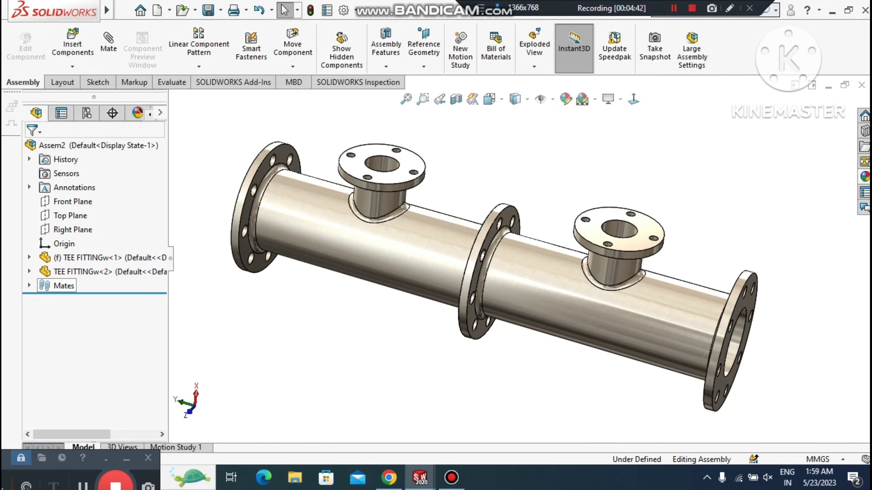
# - Change the coincident mate between the bolt-hole edges to a concentric mate
pyautogui.click(33, 291)
pyautogui.click(29, 285)
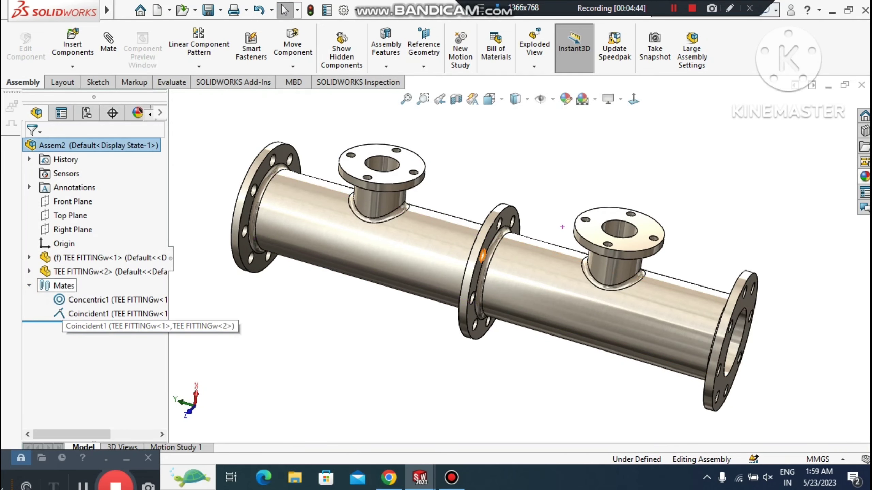
pyautogui.click(89, 314)
pyautogui.rightClick(88, 317)
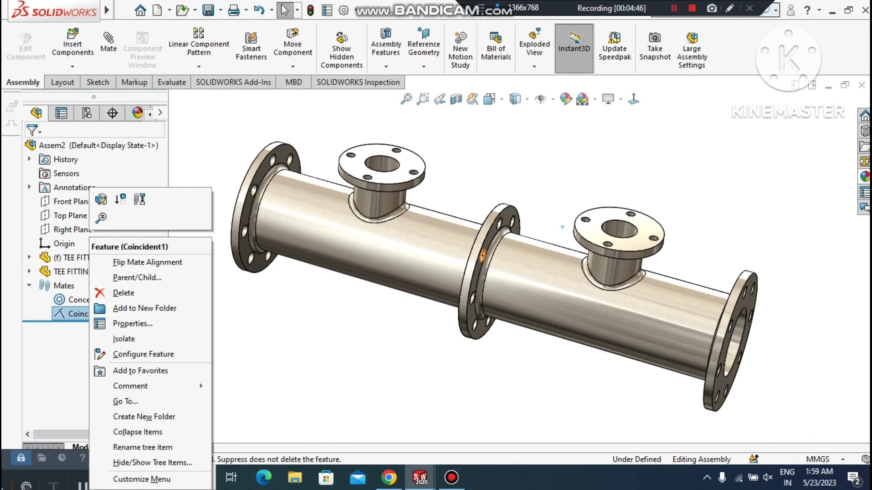
pyautogui.click(103, 200)
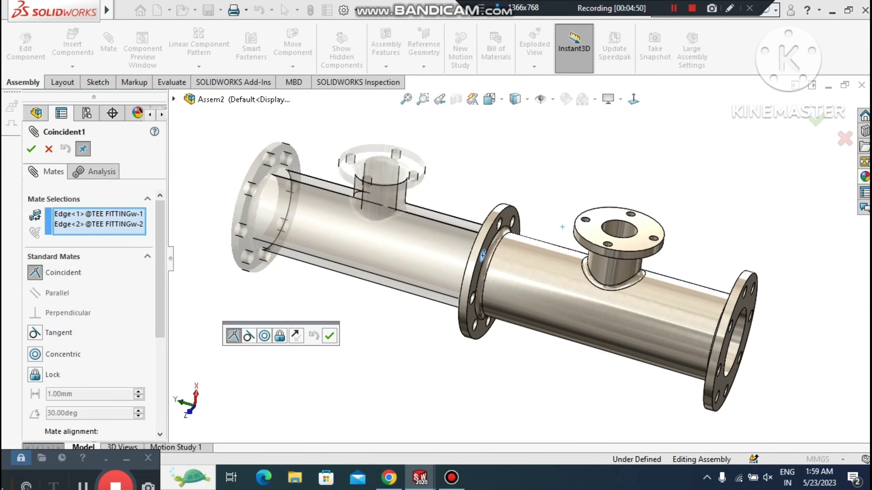
pyautogui.click(264, 335)
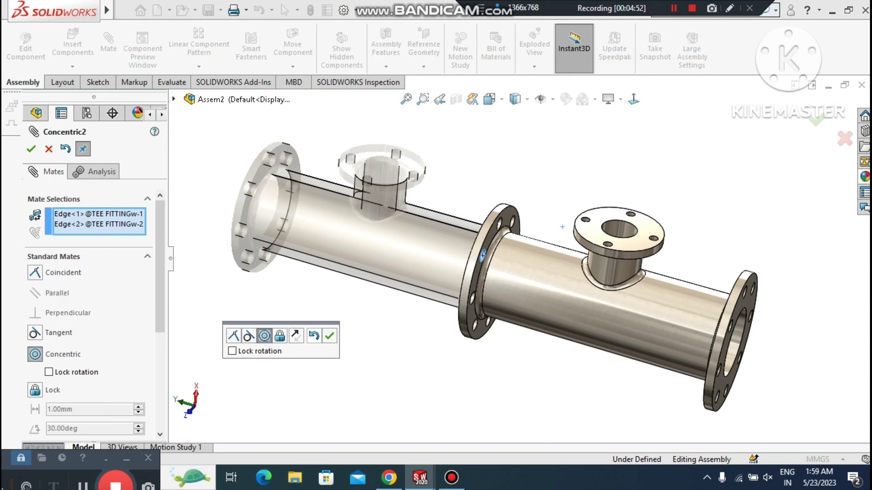
pyautogui.click(330, 335)
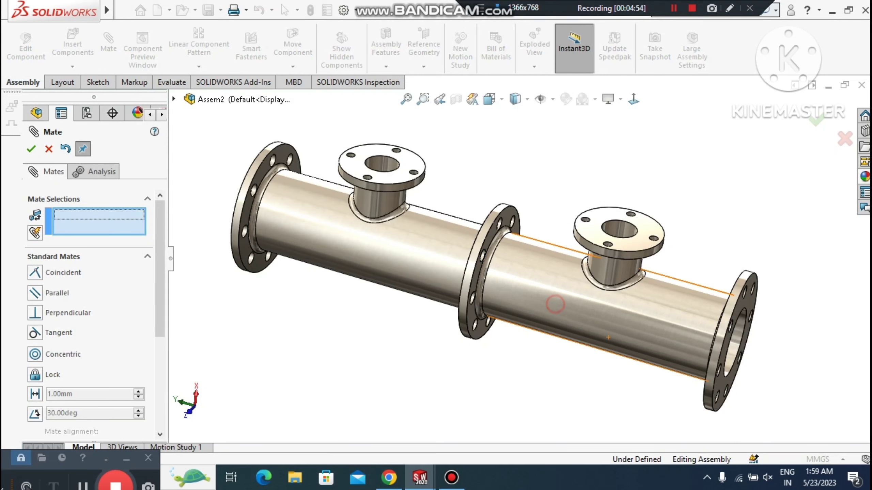
# - Slide the second tee fitting slightly away from the first and turn off the assembly's perspective view
pyautogui.scroll(3, 554, 303)
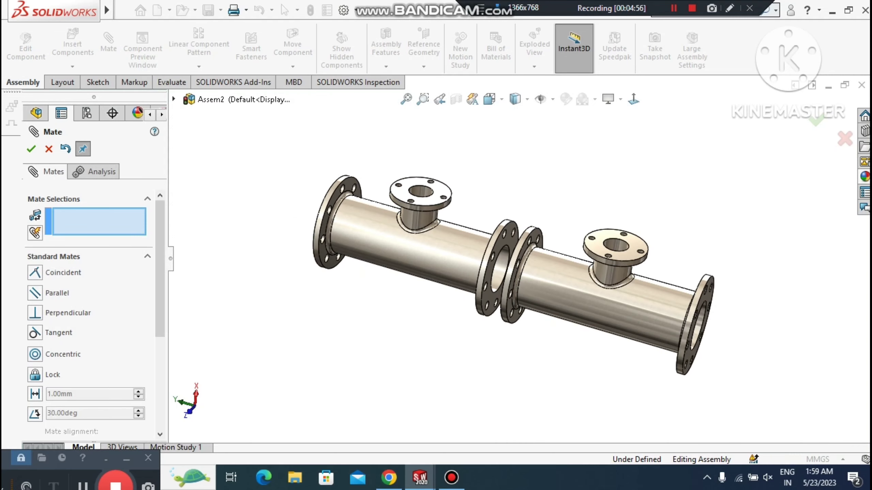
pyautogui.scroll(-2, 519, 306)
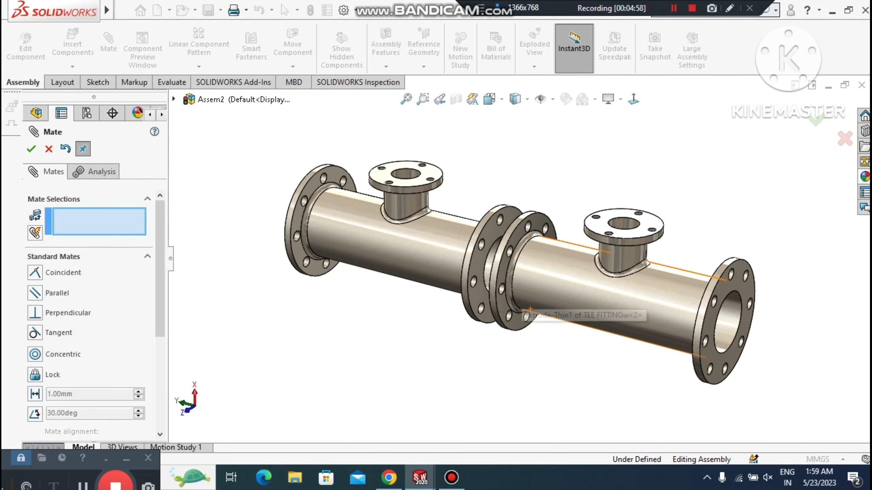
pyautogui.click(612, 99)
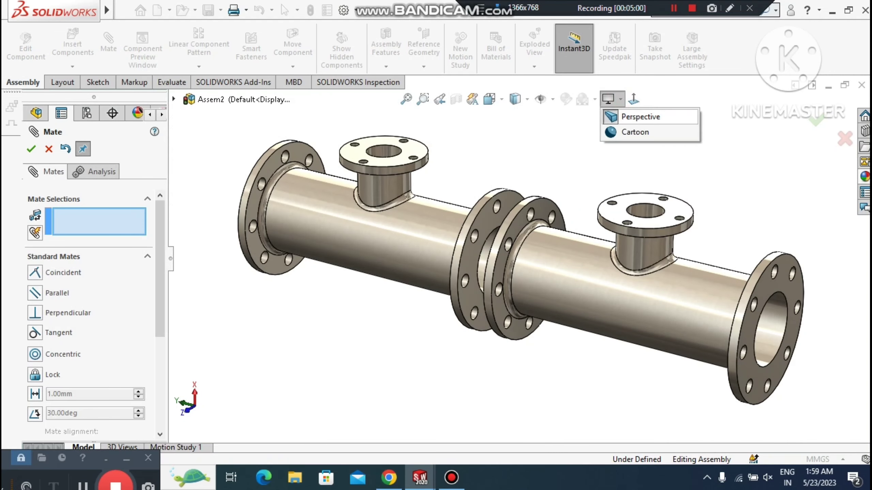
pyautogui.click(631, 116)
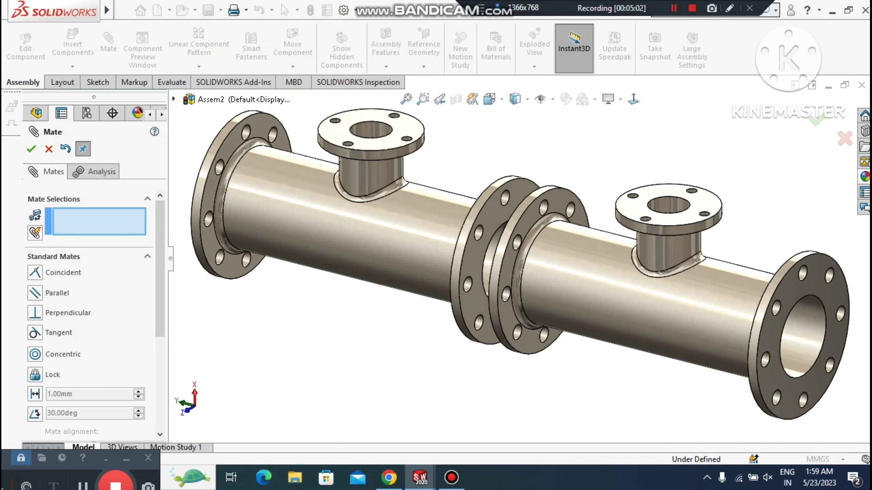
pyautogui.scroll(1, 519, 260)
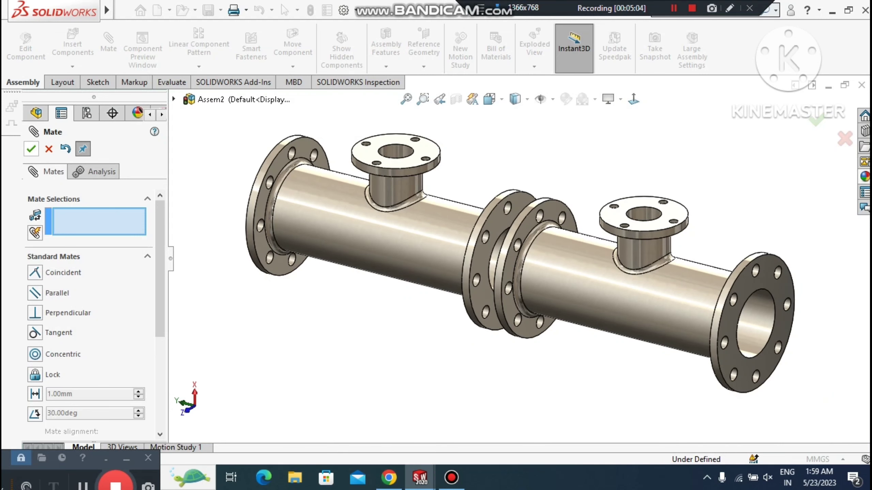
pyautogui.click(31, 149)
# - Hide the second tee fitting so the first fitting's large end flange is exposed
pyautogui.click(595, 294)
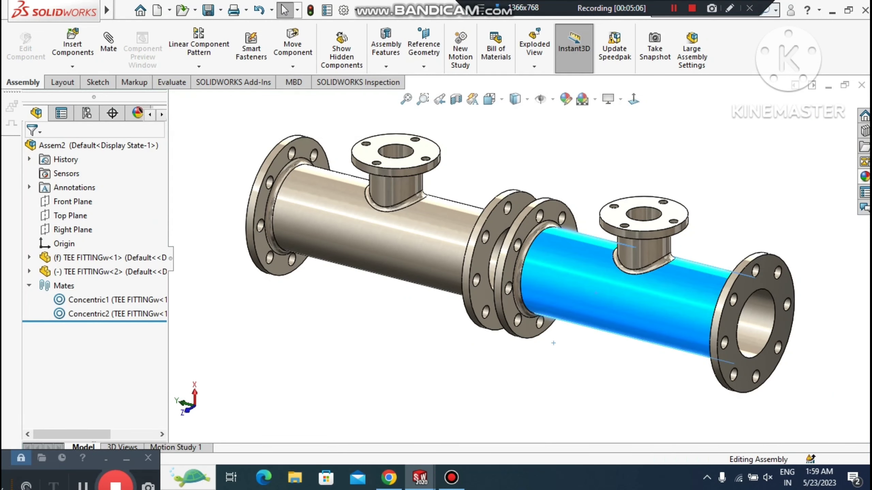
pyautogui.rightClick(595, 294)
pyautogui.click(684, 12)
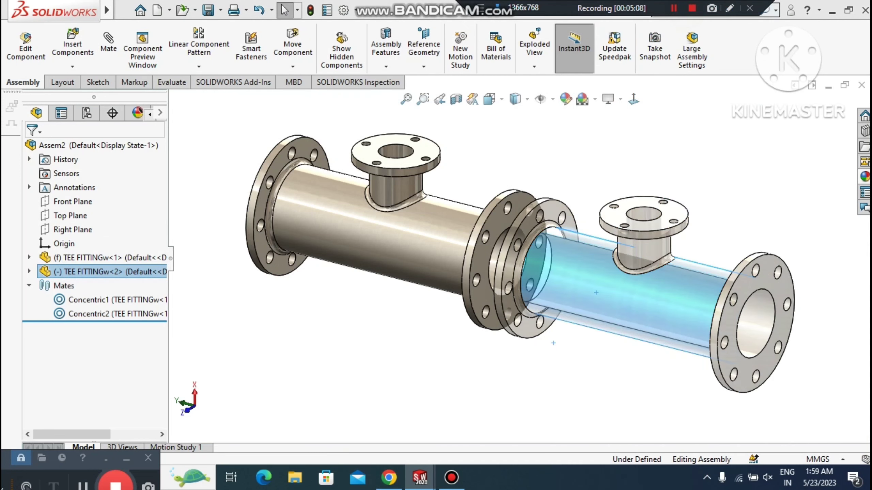
pyautogui.scroll(-1, 491, 220)
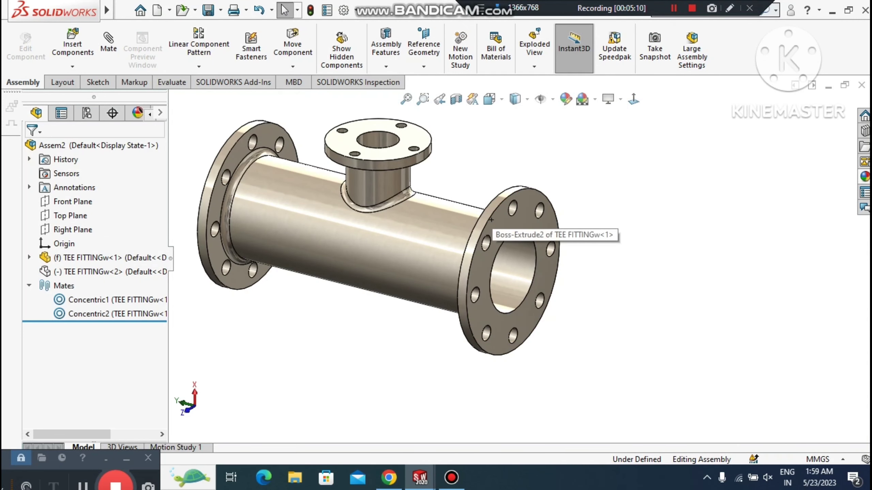
# - Insert a new part in the assembly, placing its sketch on the outer face of the first fitting's exposed end flange
pyautogui.click(72, 66)
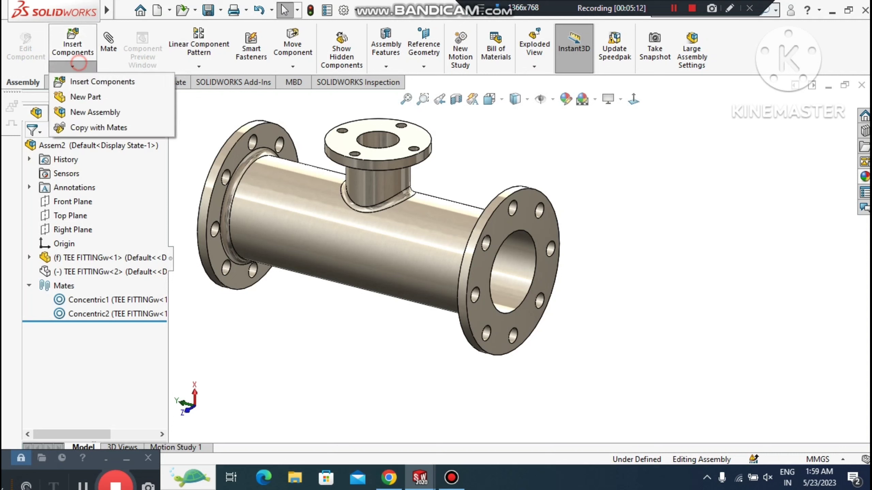
pyautogui.click(85, 97)
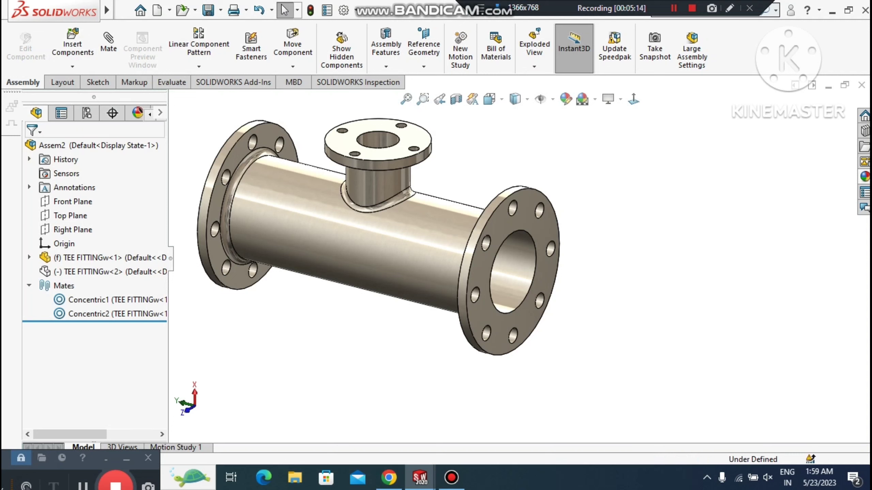
pyautogui.click(525, 237)
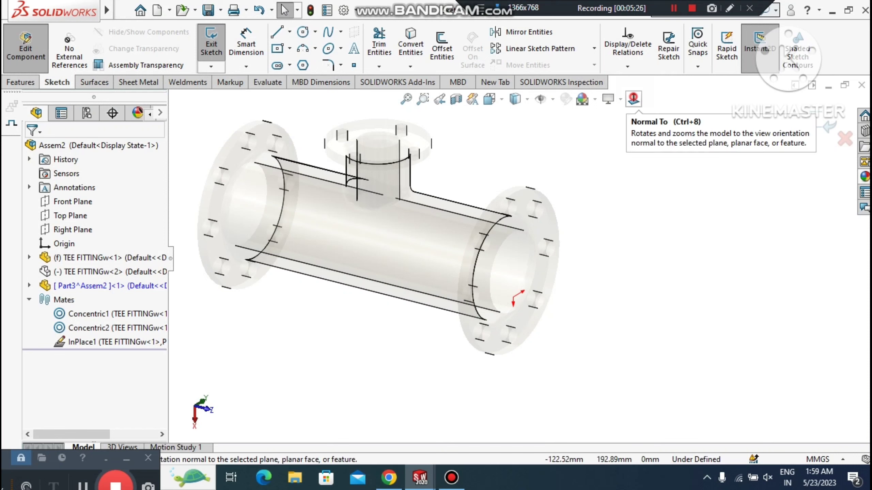
# - Start Convert Entities on the end flange face, choosing its outer circular edge and the edges of all eight bolt holes
pyautogui.click(634, 100)
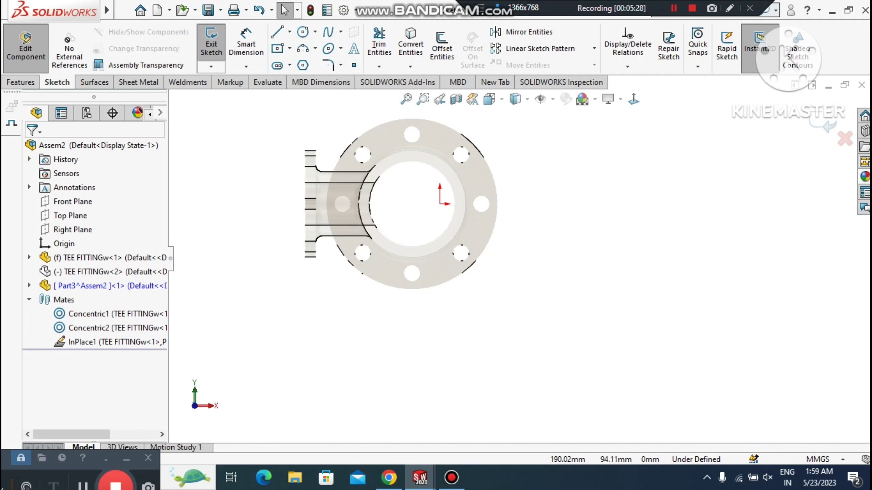
pyautogui.moveTo(557, 155); pyautogui.dragTo(718, 252, button='middle')
pyautogui.scroll(2, 683, 266)
pyautogui.scroll(-4, 719, 253)
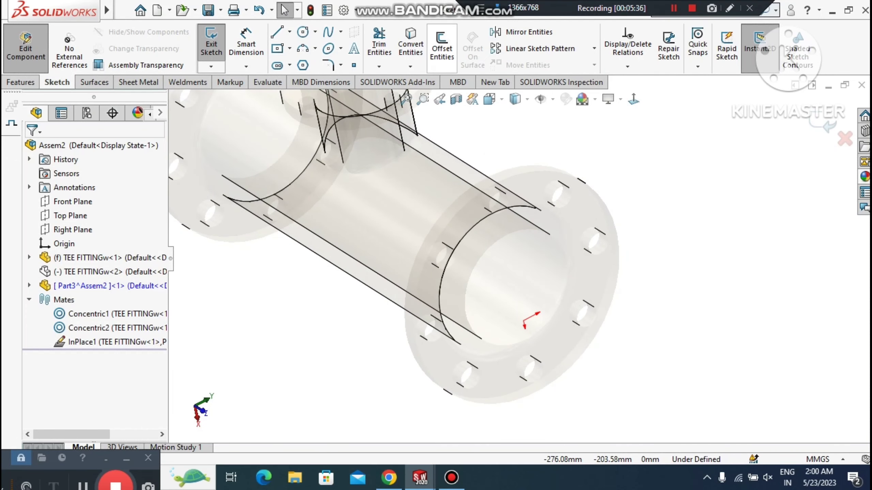
pyautogui.click(411, 44)
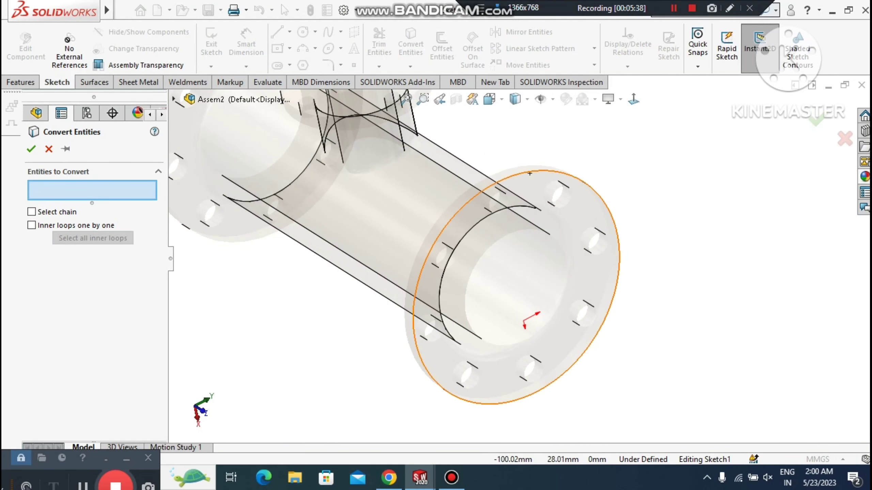
pyautogui.click(530, 173)
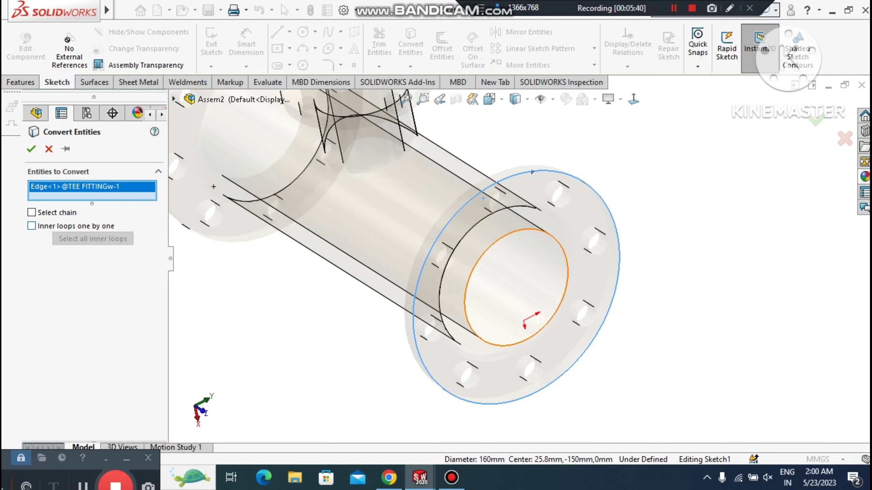
pyautogui.click(562, 205)
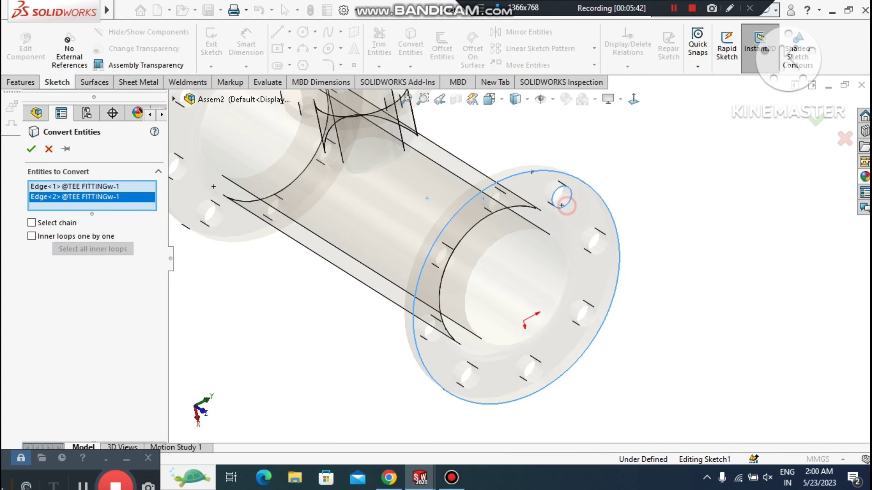
pyautogui.click(597, 236)
pyautogui.click(589, 307)
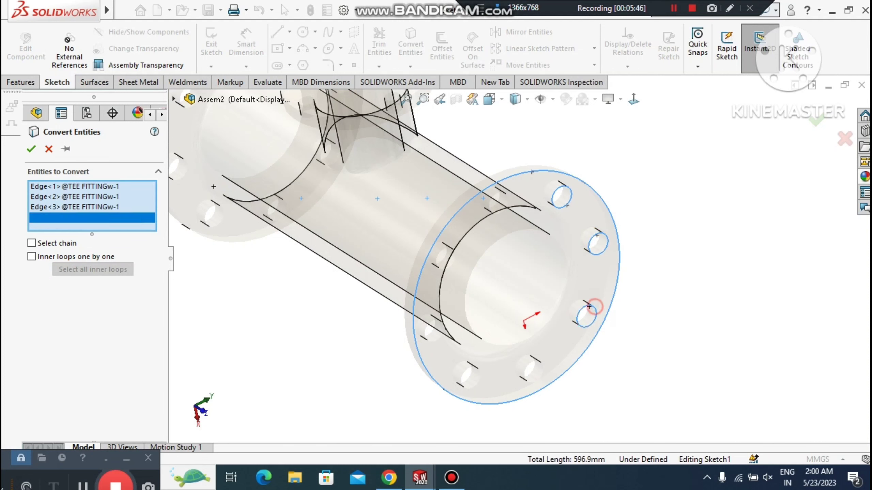
pyautogui.click(537, 359)
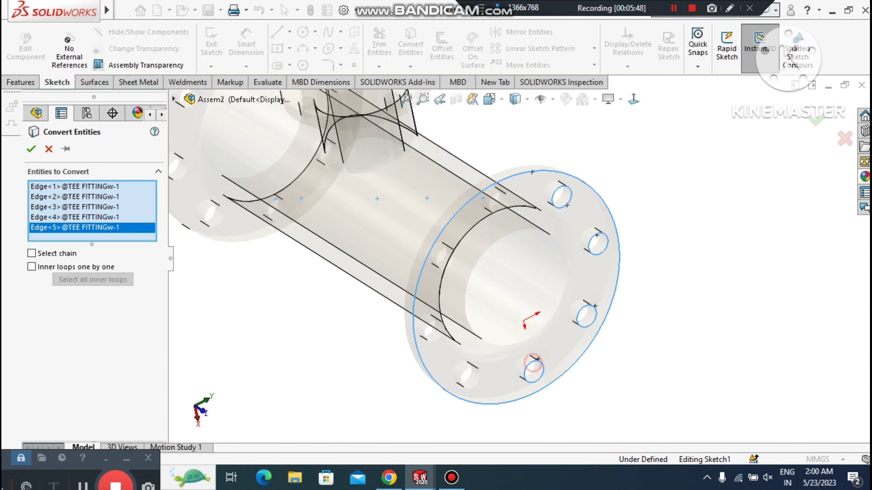
pyautogui.click(477, 381)
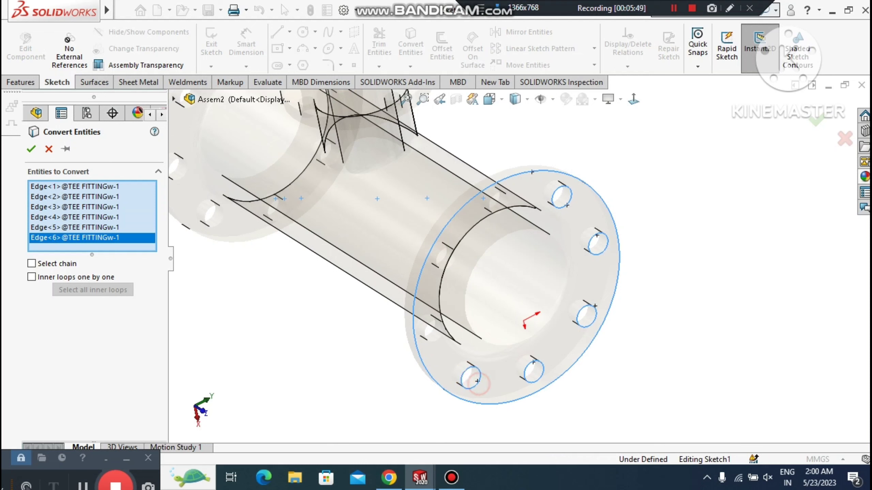
pyautogui.click(434, 331)
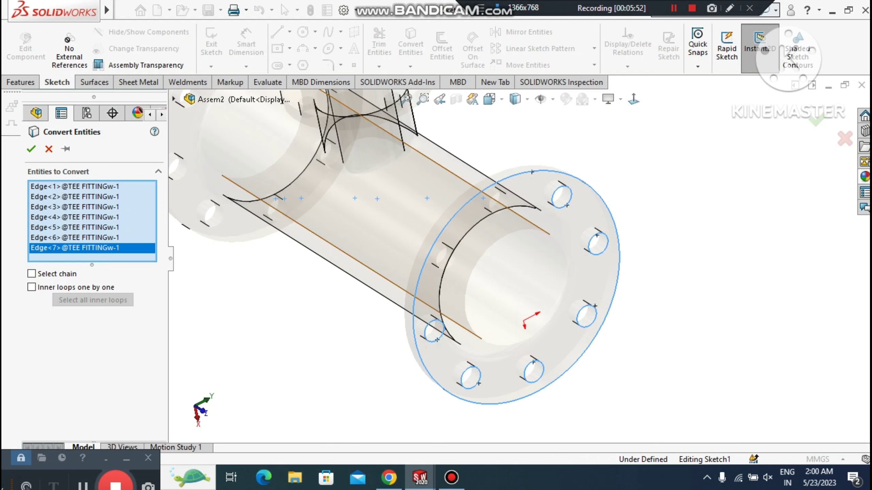
pyautogui.click(445, 268)
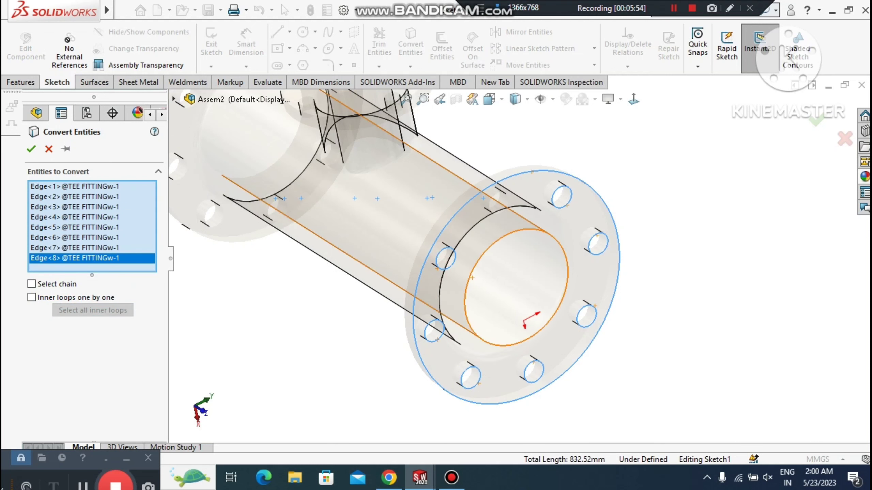
pyautogui.click(491, 204)
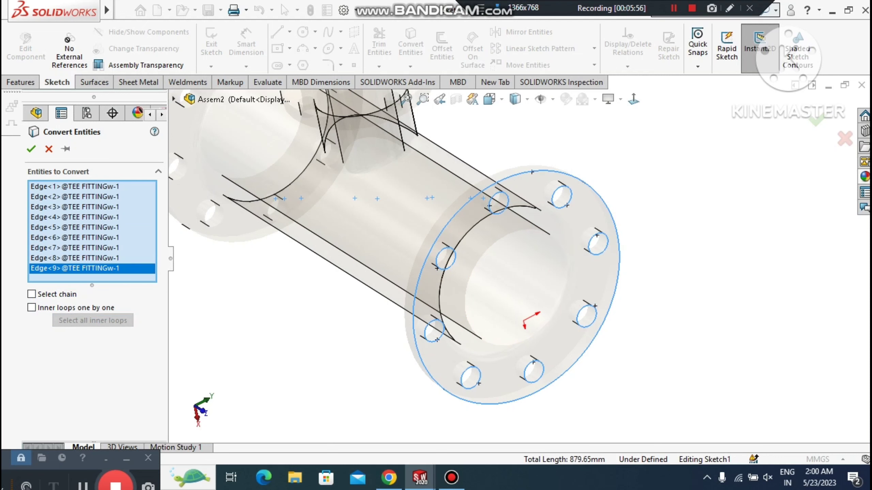
# - Add the flange's central bore edge to the selection and convert all the chosen edges into sketch geometry
pyautogui.click(502, 241)
pyautogui.click(511, 238)
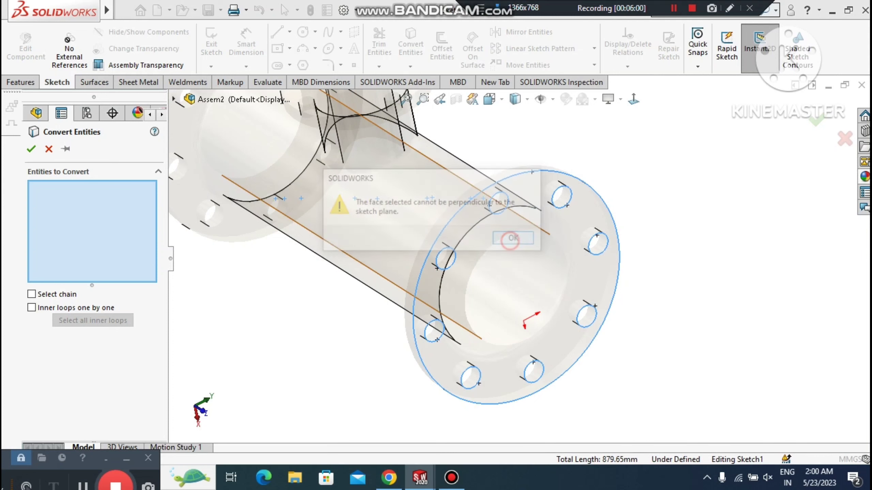
pyautogui.click(498, 240)
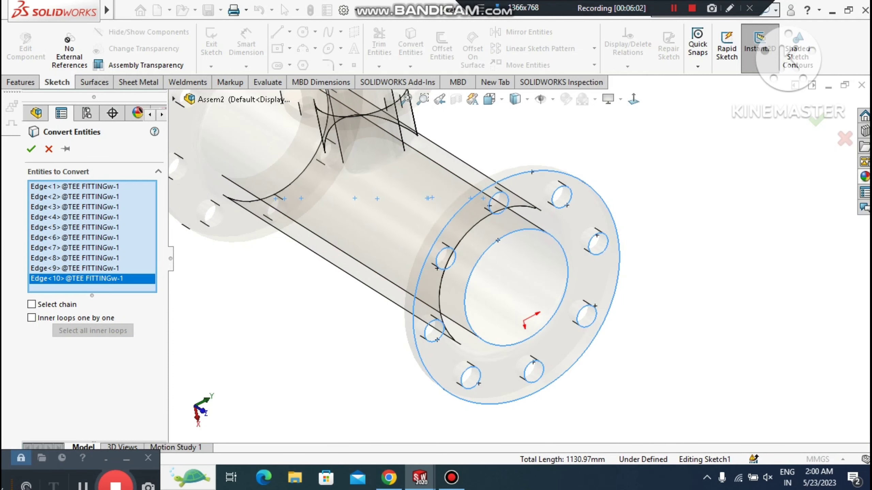
pyautogui.click(31, 148)
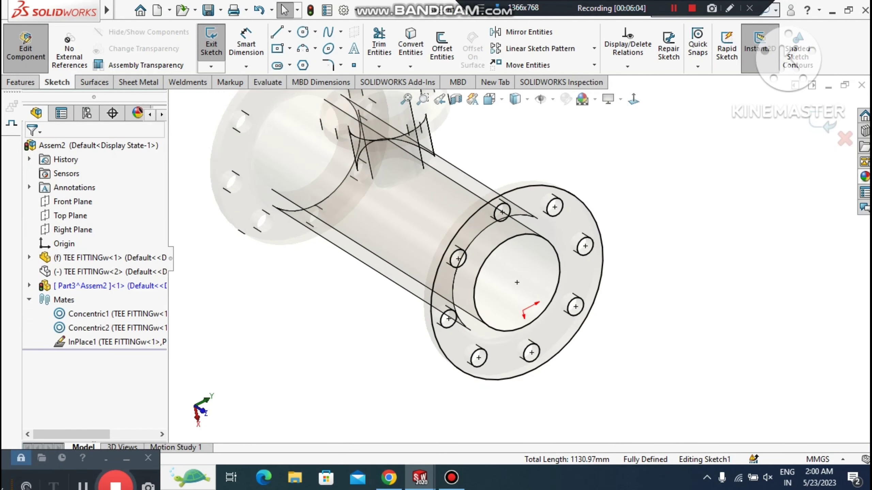
# - Extrude the converted flange outline as a boss with a blind depth of 3 mm
pyautogui.scroll(1, 522, 259)
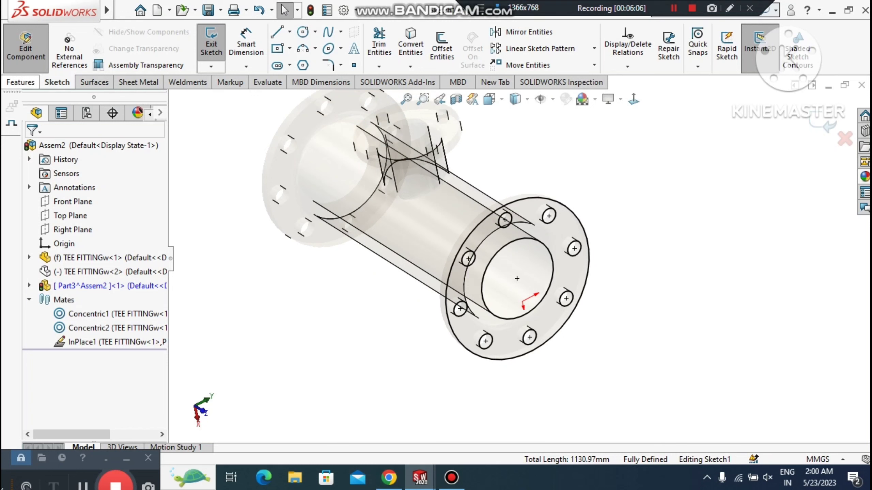
pyautogui.click(20, 83)
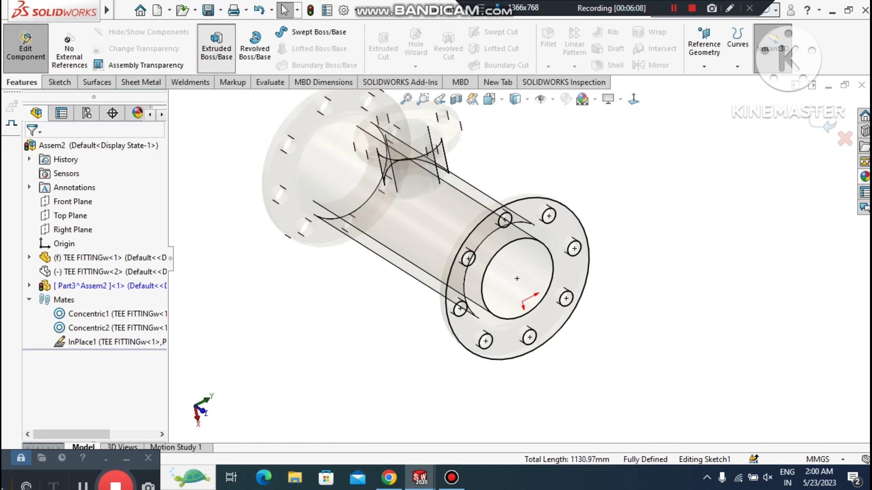
pyautogui.click(216, 48)
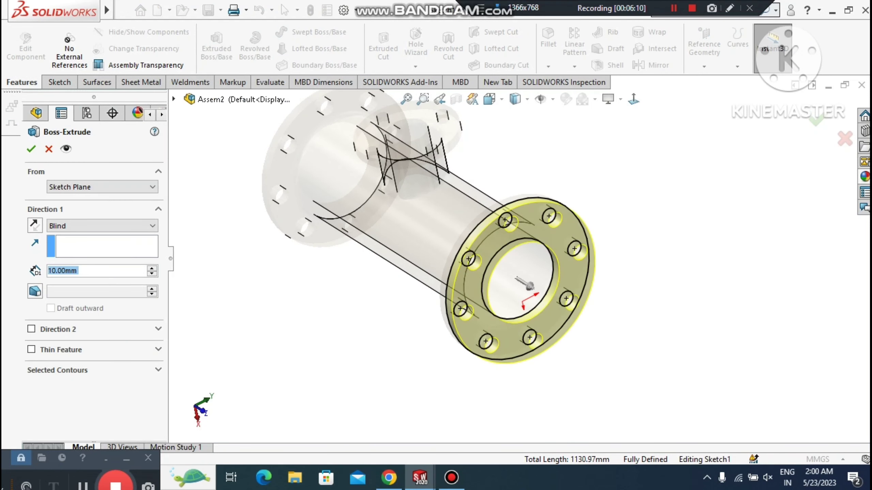
pyautogui.write('3')
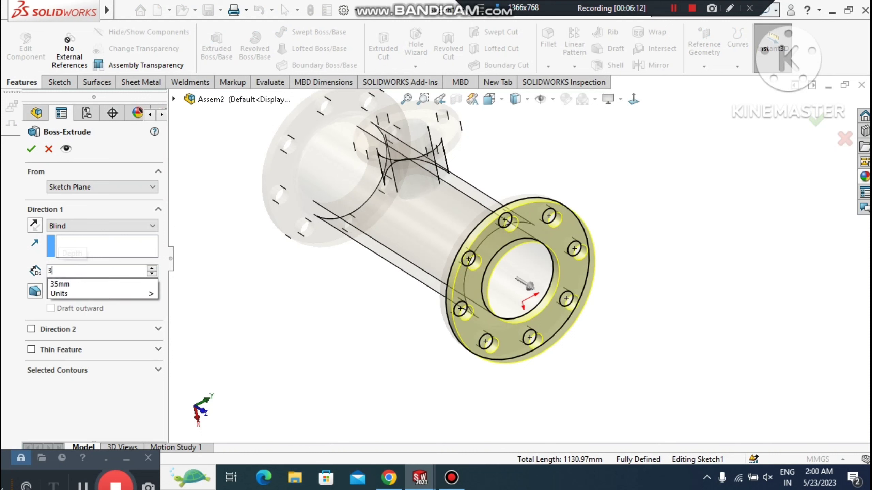
pyautogui.press('Return')
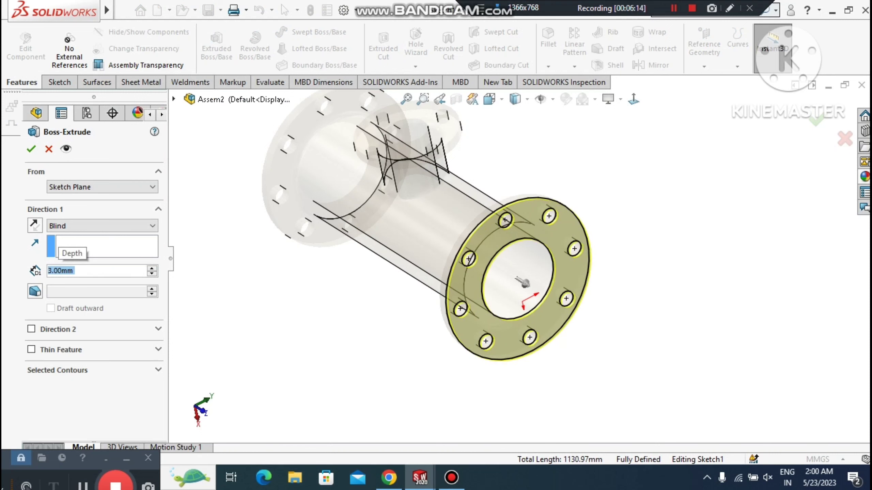
pyautogui.click(31, 149)
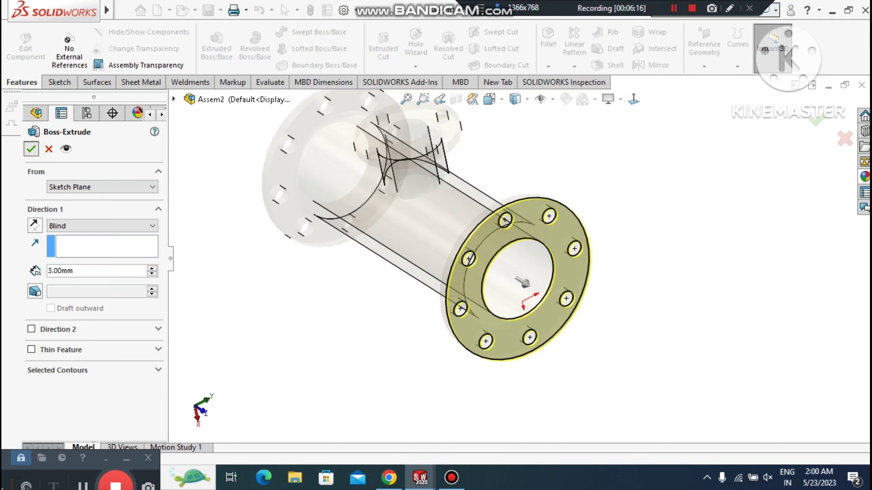
pyautogui.click(702, 260)
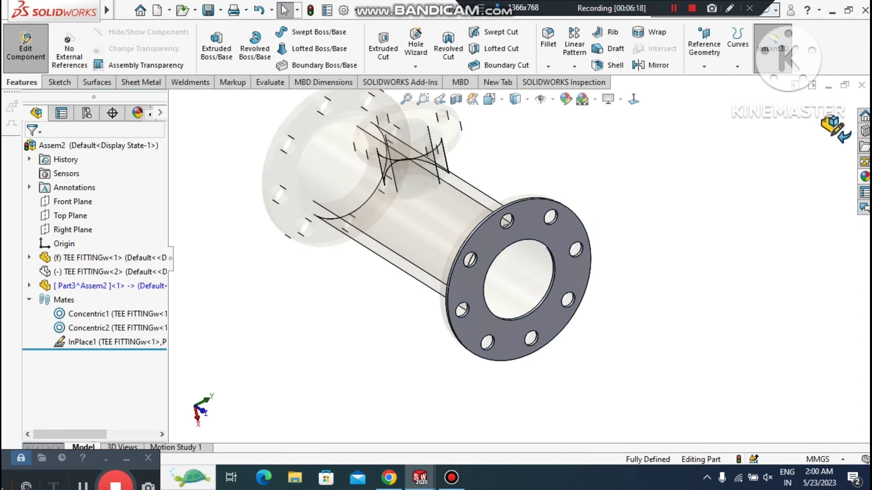
# - Finish editing the new ring part and return to editing the assembly
pyautogui.click(834, 129)
pyautogui.scroll(2, 518, 278)
pyautogui.moveTo(518, 277); pyautogui.dragTo(546, 268, button='middle')
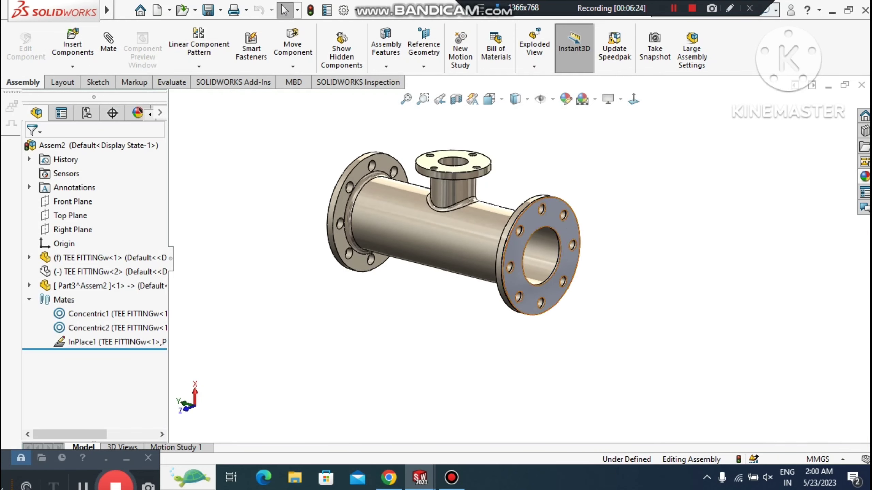
pyautogui.scroll(-3, 563, 263)
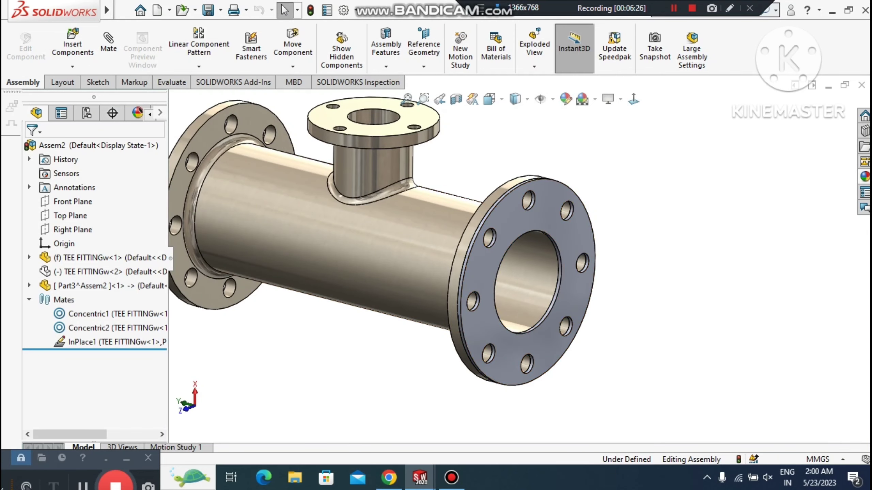
# - Delete the InPlace1 mate and remove the base sketch's references to other assembly entities
pyautogui.rightClick(74, 341)
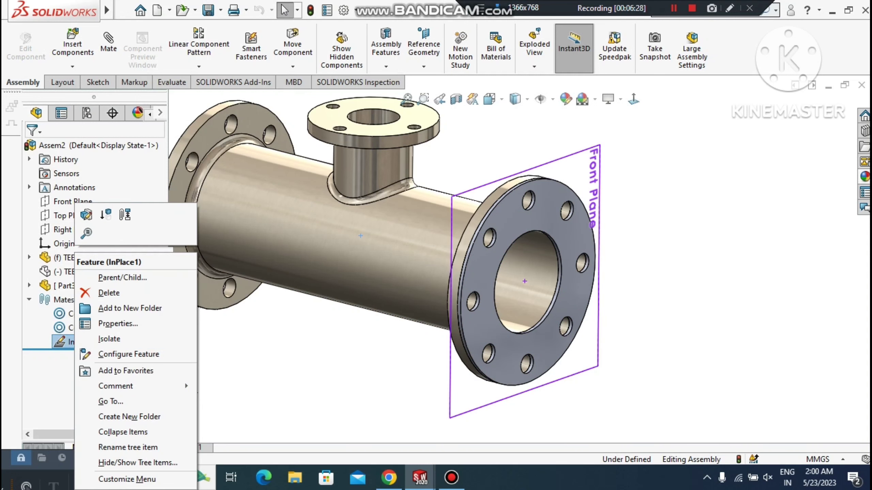
pyautogui.click(107, 292)
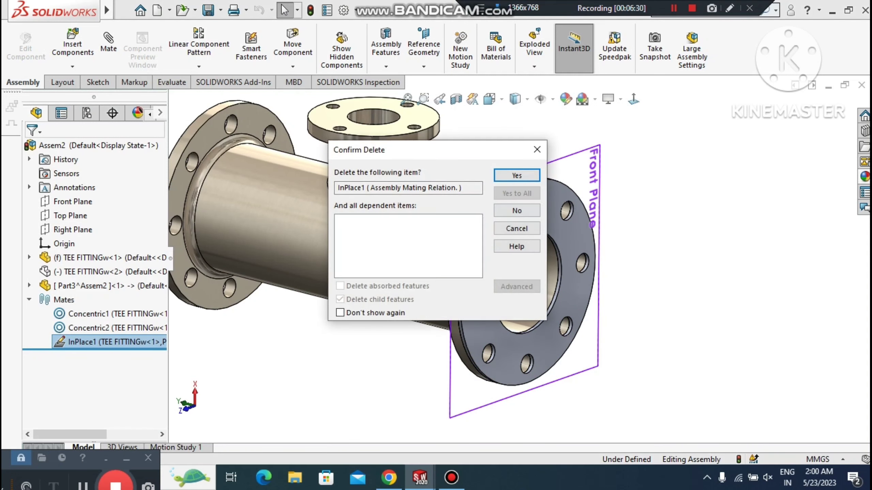
pyautogui.click(529, 175)
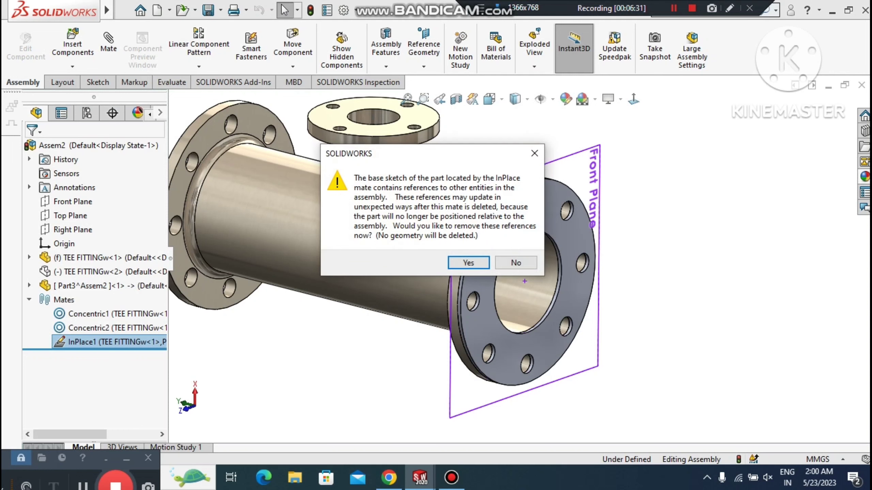
pyautogui.click(470, 263)
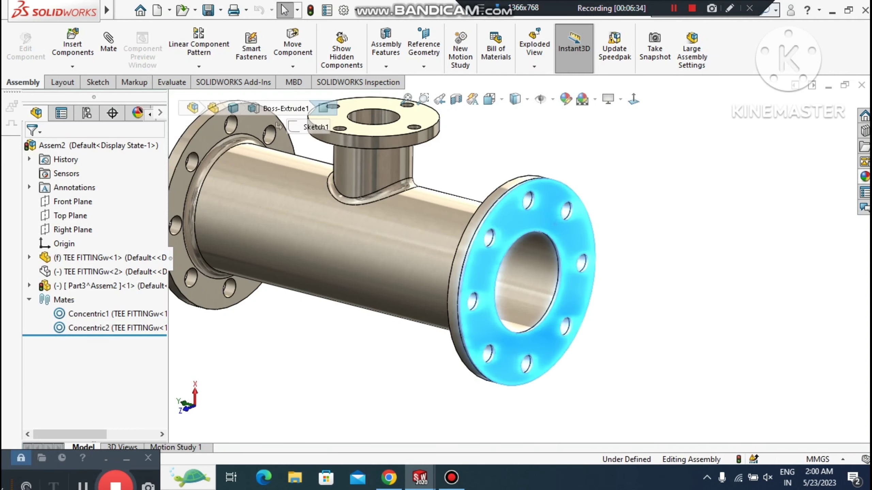
# - Move the freed ring part a short distance away from the tee fitting's end flange
pyautogui.moveTo(525, 282); pyautogui.dragTo(592, 295)
pyautogui.click(709, 264)
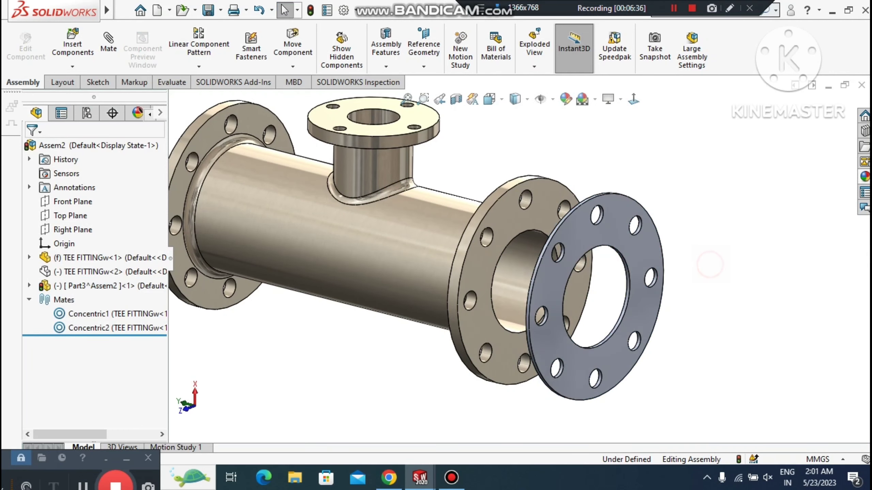
pyautogui.press('z')
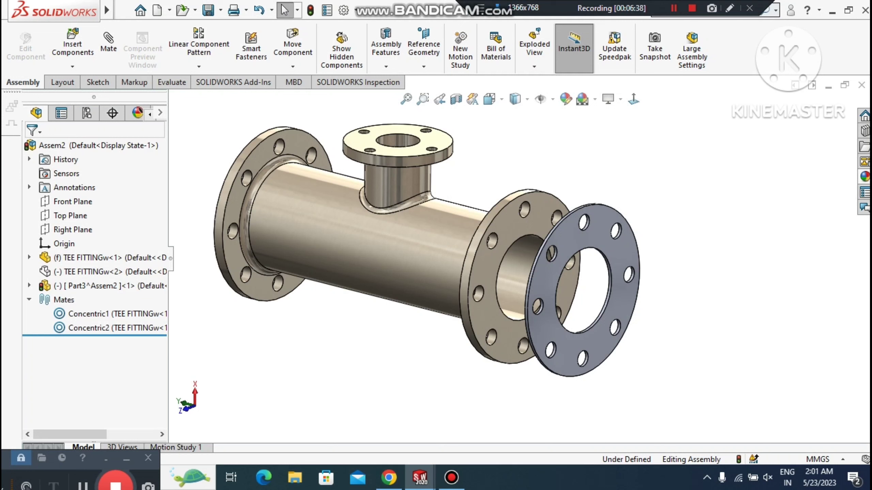
# - Apply the glossy rubber appearance to the whole ring part at part document level
pyautogui.click(607, 236)
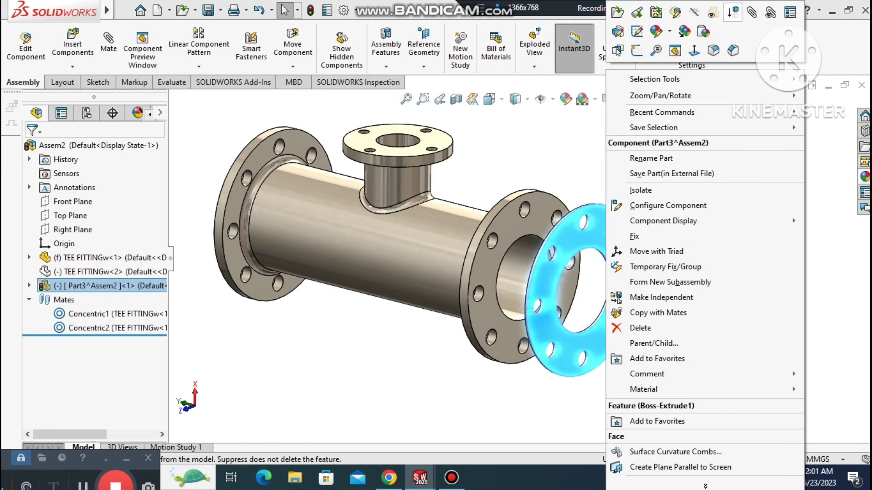
pyautogui.click(656, 31)
pyautogui.click(656, 32)
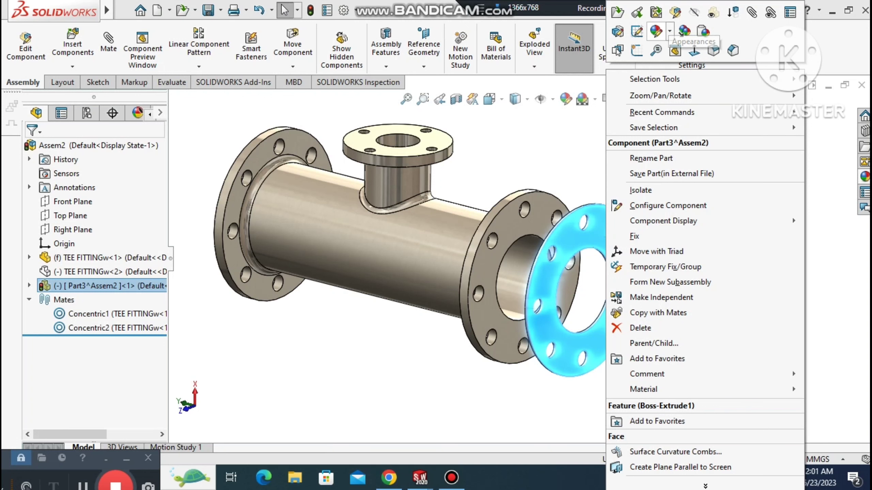
pyautogui.click(670, 31)
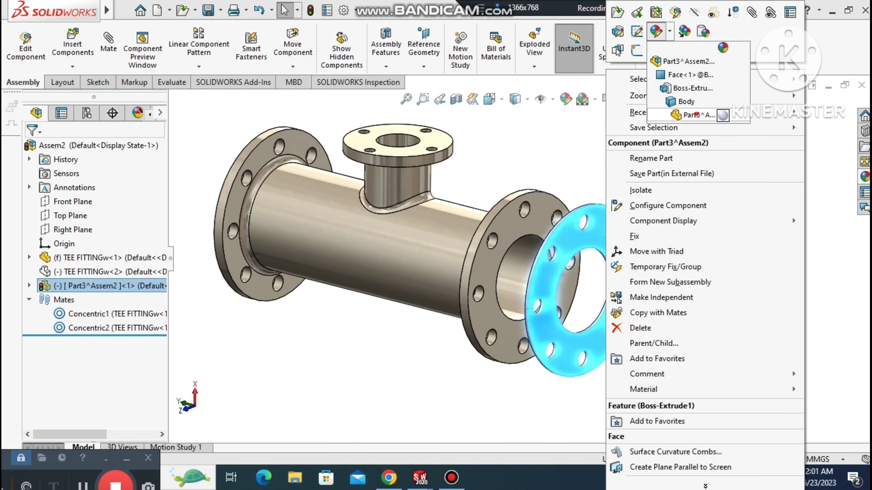
pyautogui.click(696, 115)
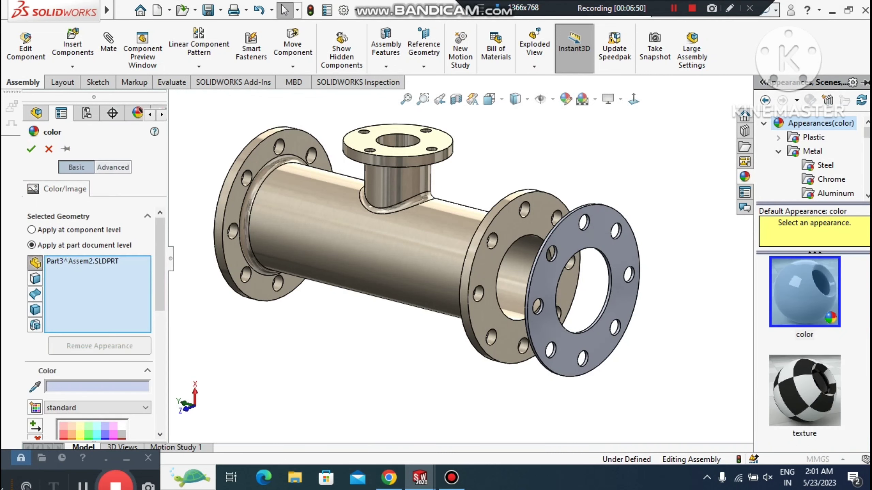
pyautogui.scroll(-3, 830, 178)
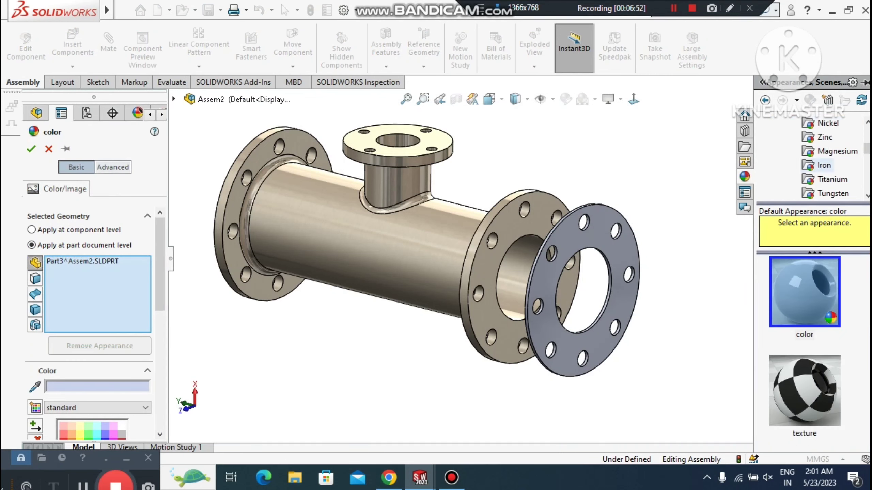
pyautogui.scroll(-3, 830, 165)
pyautogui.click(825, 138)
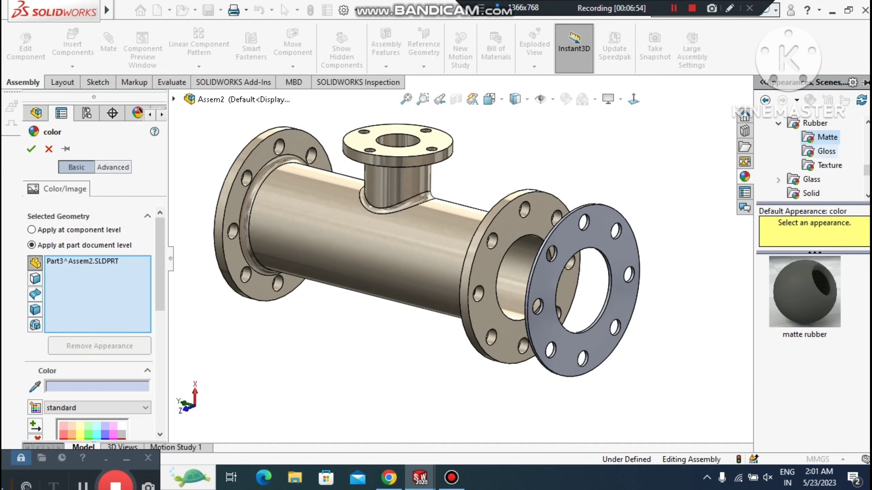
pyautogui.click(826, 151)
pyautogui.click(813, 312)
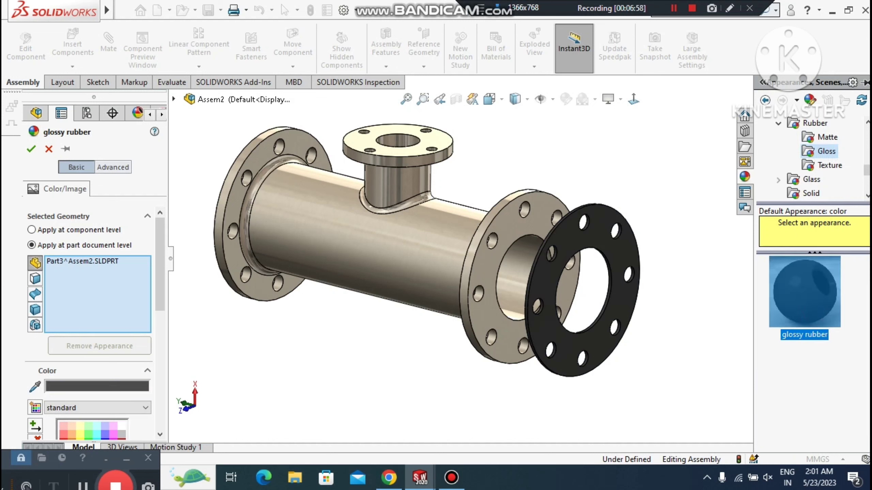
pyautogui.click(31, 149)
pyautogui.click(680, 258)
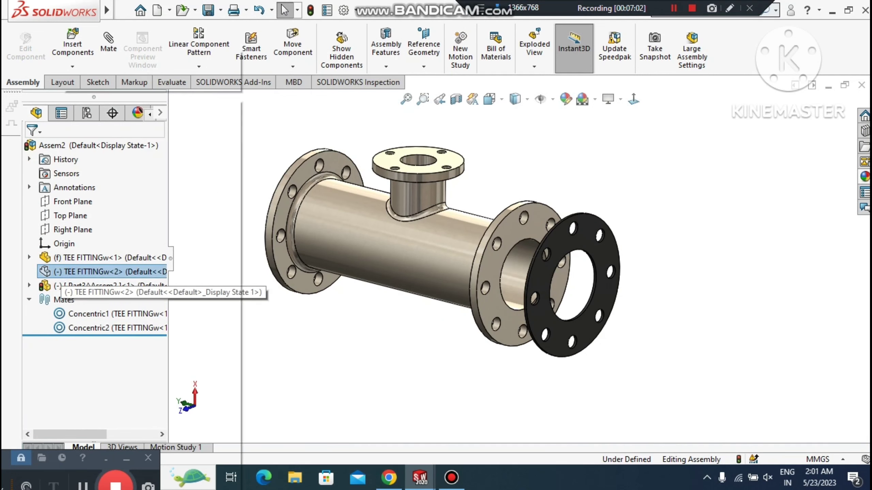
# - Show the hidden second tee fitting and move it along its axis away from the black ring
pyautogui.rightClick(52, 272)
pyautogui.click(130, 60)
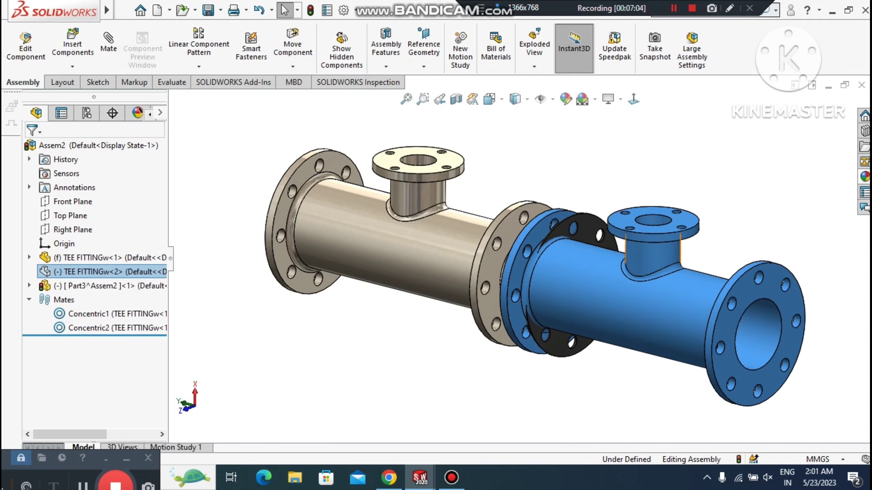
pyautogui.click(266, 335)
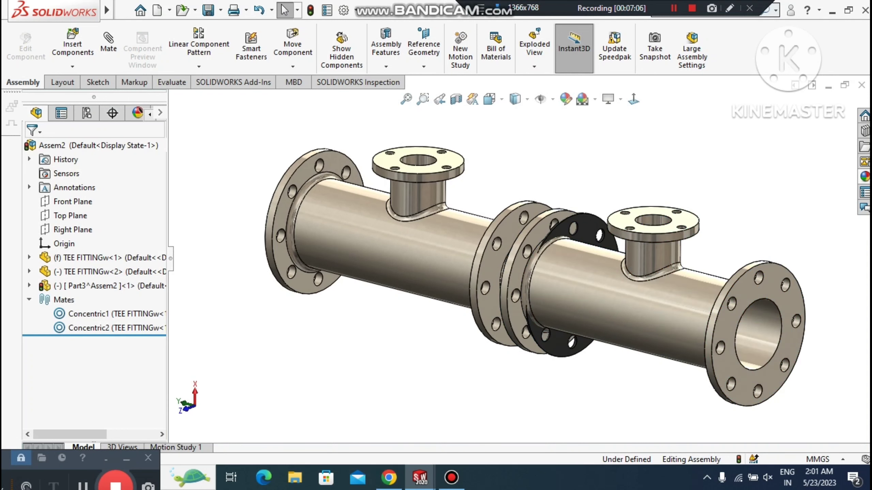
pyautogui.moveTo(617, 291); pyautogui.dragTo(703, 326)
pyautogui.click(395, 374)
pyautogui.click(340, 402)
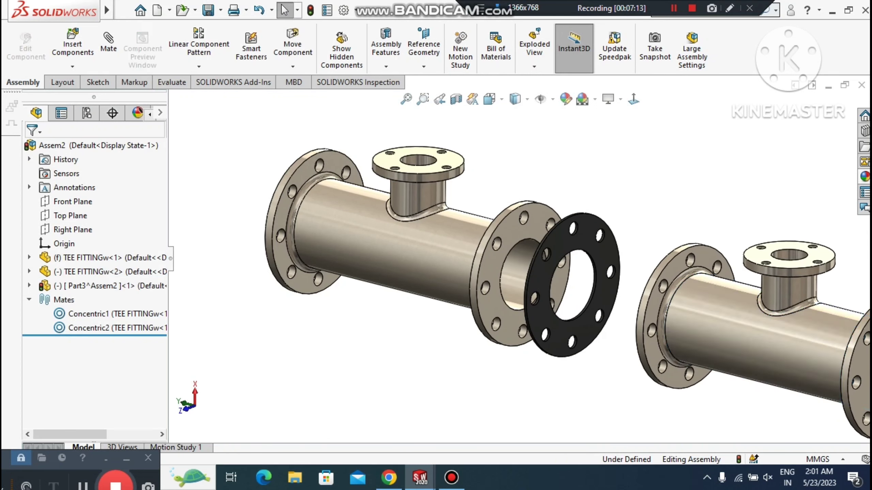
# - Add a concentric mate between the first tee fitting's main bore and the gasket's inner circular edge
pyautogui.click(99, 48)
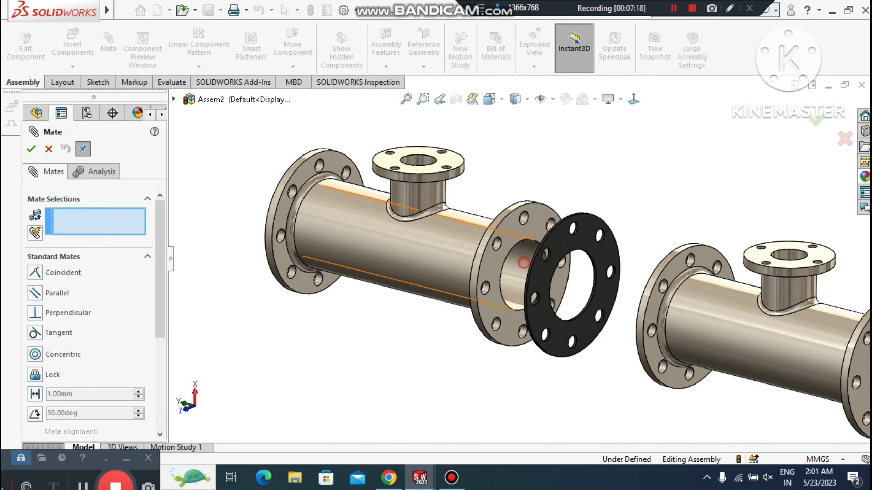
pyautogui.click(523, 263)
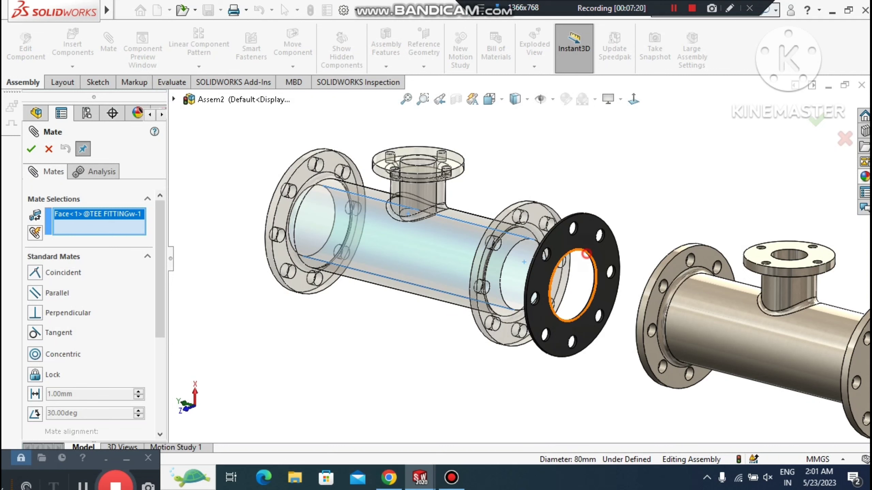
pyautogui.click(586, 253)
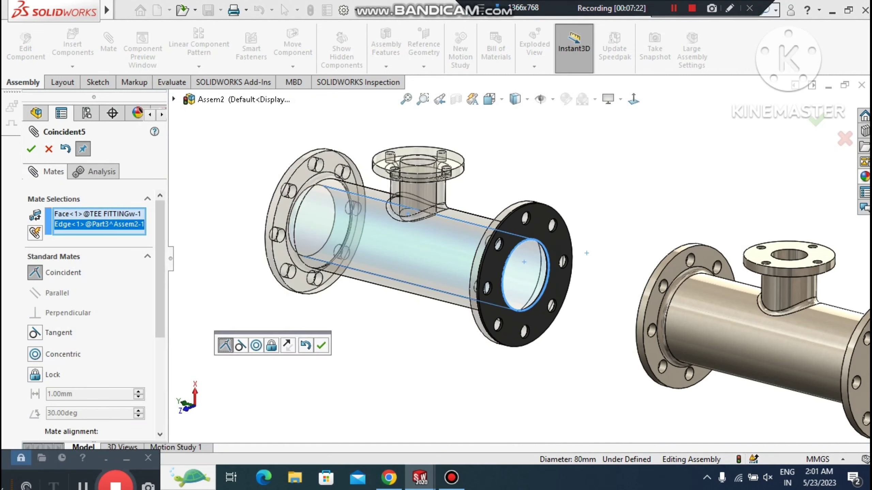
pyautogui.click(256, 345)
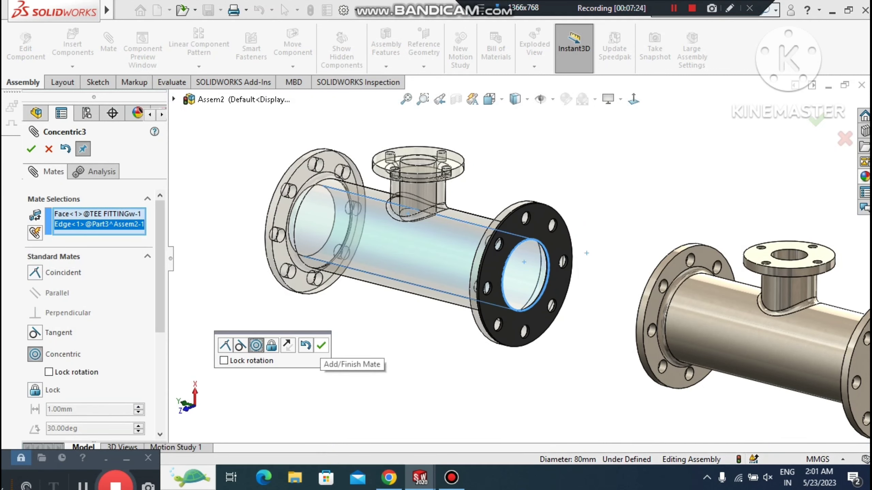
pyautogui.click(321, 345)
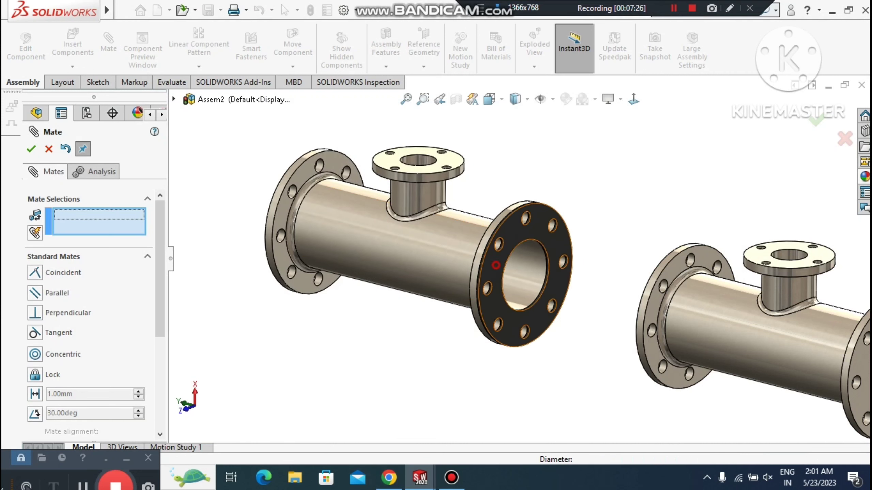
# - Pull the gasket off the flange and mate one of its bolt-hole edges coincident with the matching hole edge on the first tee's flange
pyautogui.moveTo(495, 265); pyautogui.dragTo(555, 283)
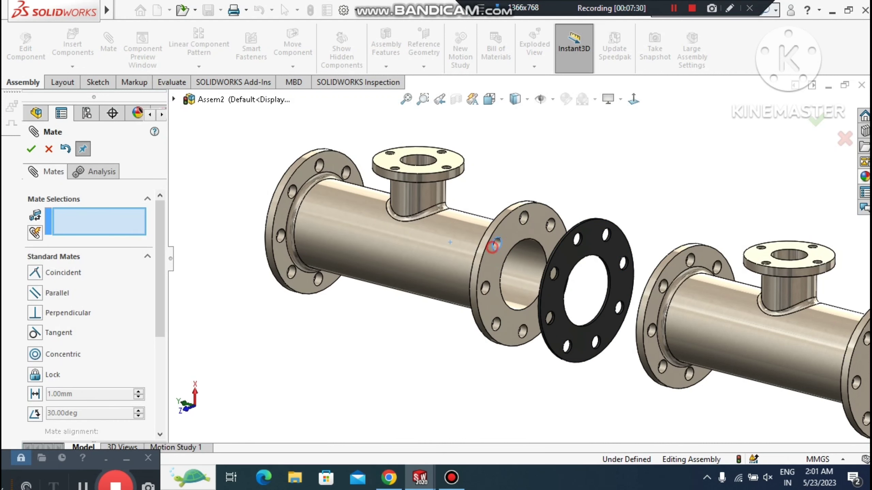
pyautogui.click(494, 245)
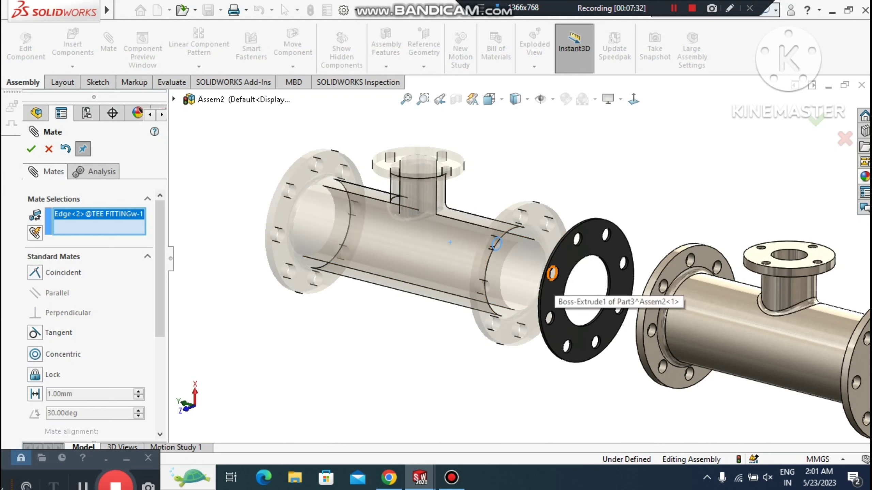
pyautogui.click(552, 274)
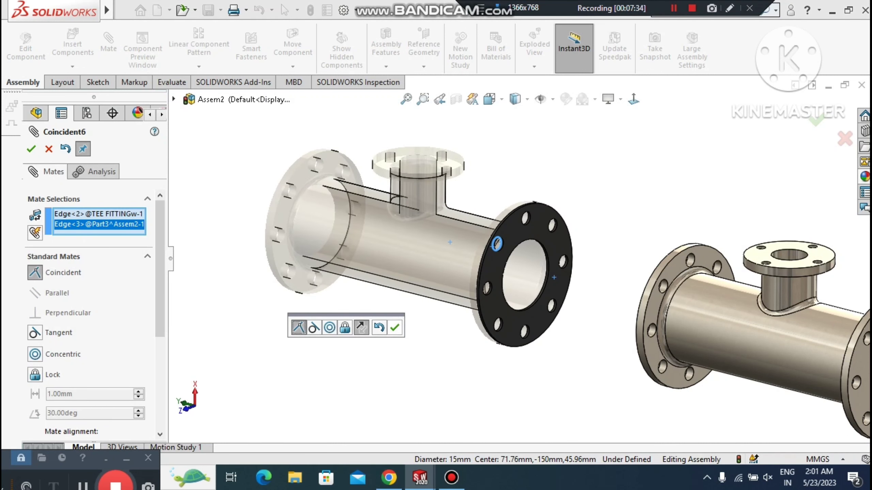
pyautogui.click(394, 328)
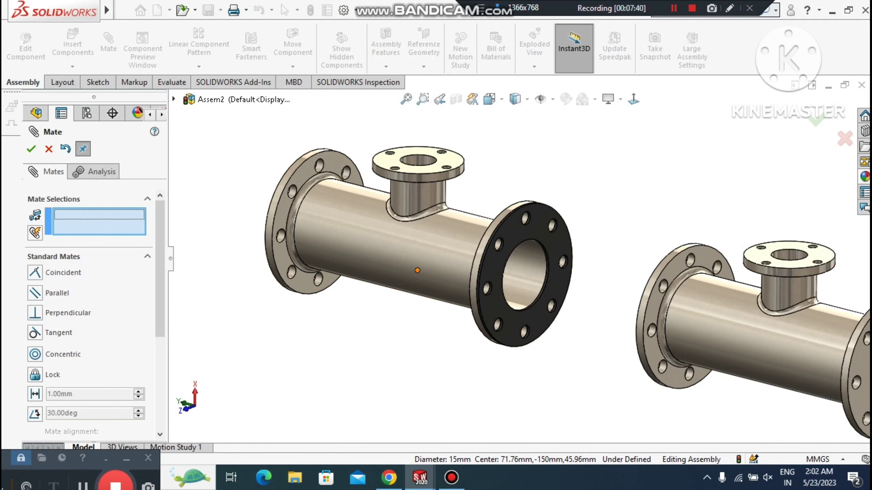
# - Add a coincident mate between the gasket's outer face and the second tee's facing flange face, and finish mating
pyautogui.click(493, 270)
pyautogui.moveTo(493, 270); pyautogui.dragTo(566, 280, button='middle')
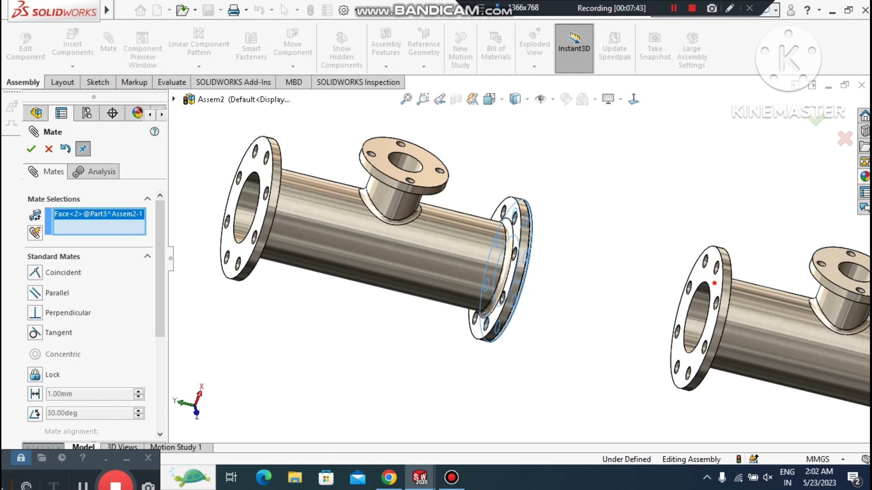
pyautogui.click(715, 283)
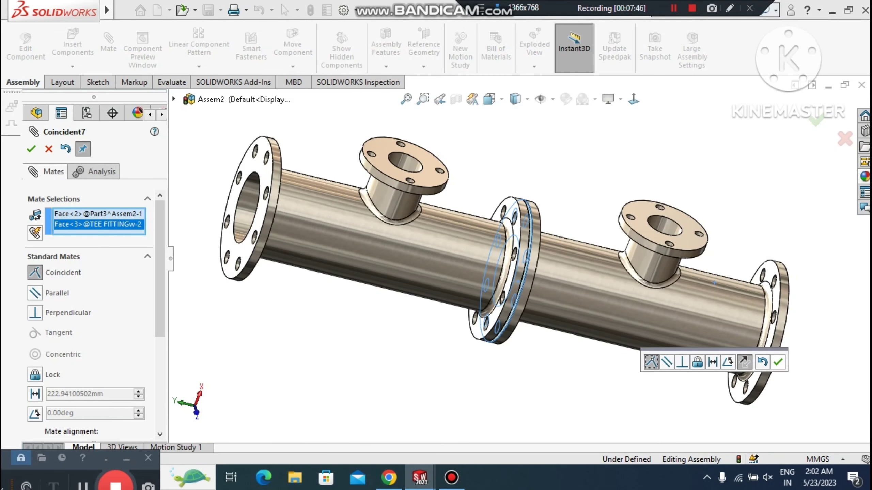
pyautogui.click(778, 362)
pyautogui.scroll(2, 523, 259)
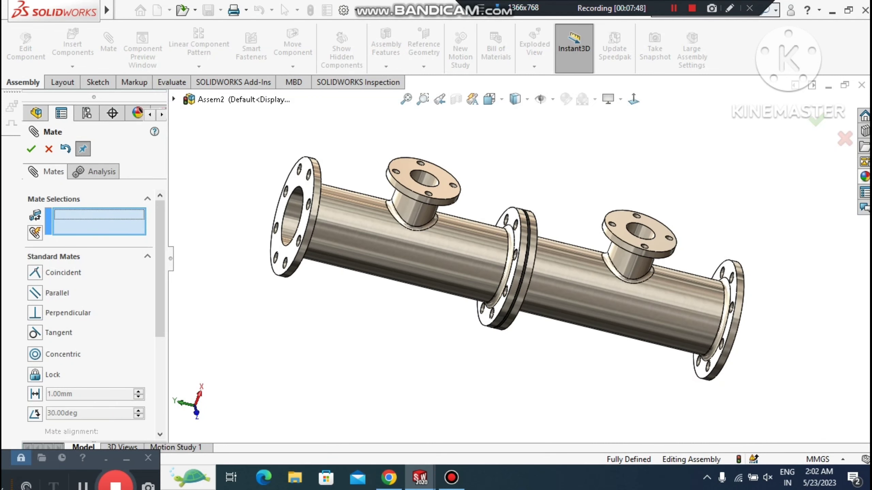
pyautogui.moveTo(523, 259); pyautogui.dragTo(476, 253, button='middle')
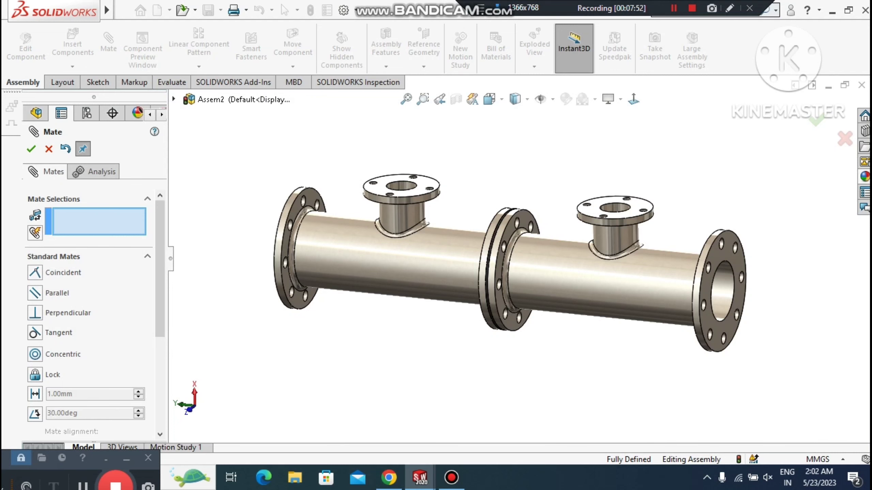
pyautogui.scroll(-3, 573, 244)
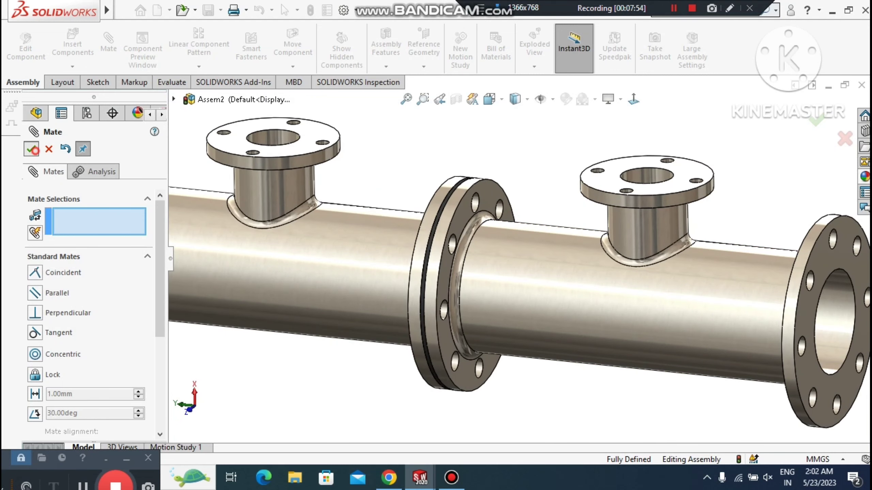
pyautogui.click(33, 150)
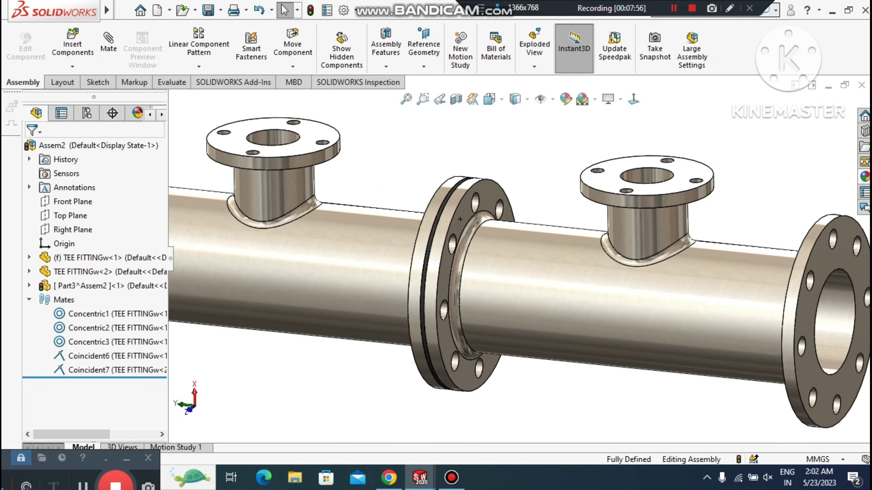
# - Insert a Formed Hex Screw - ANSI B18.2.3.2M from the Toolbox hex head fasteners into a bolt hole of the joined flanges at size M14
pyautogui.scroll(1, 460, 219)
pyautogui.moveTo(460, 219); pyautogui.dragTo(484, 228, button='middle')
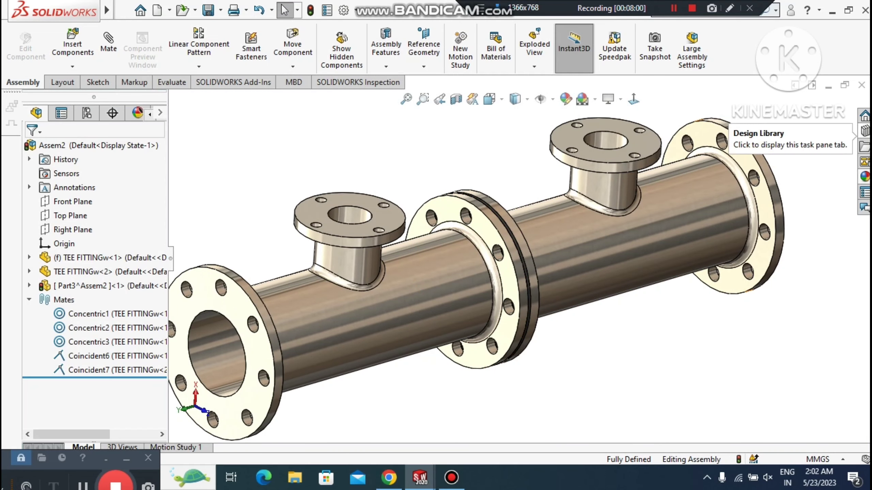
pyautogui.click(864, 130)
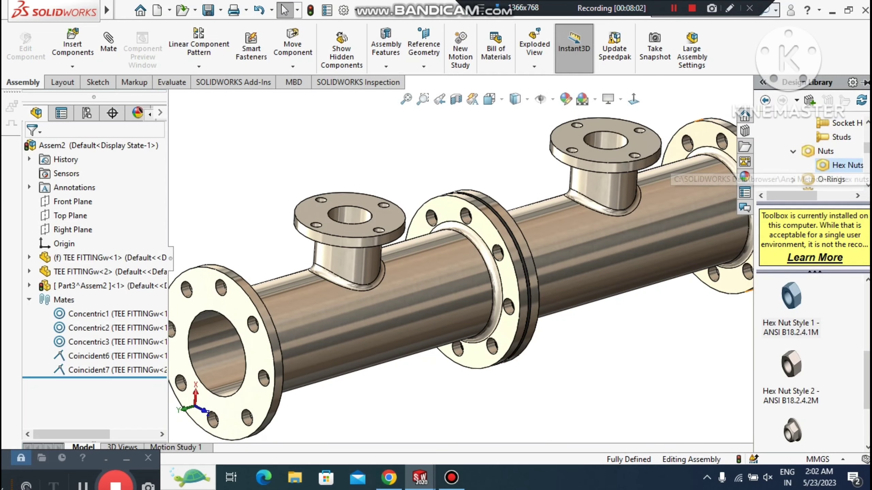
pyautogui.scroll(1, 839, 151)
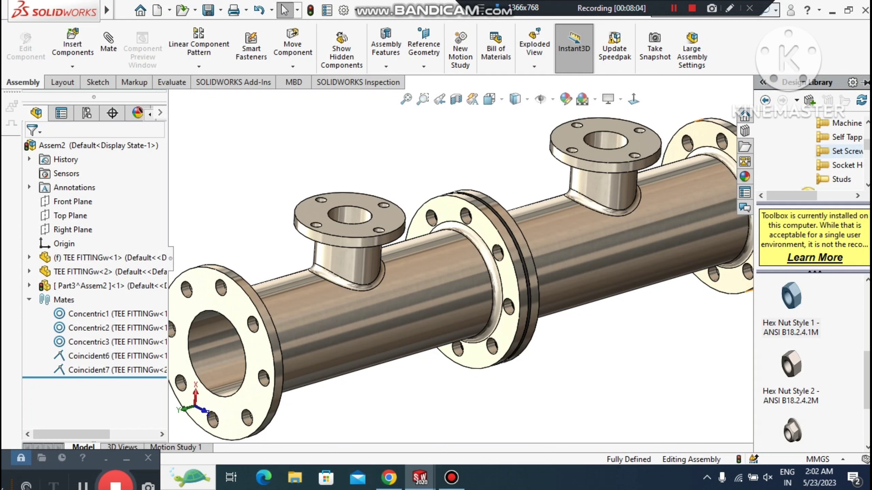
pyautogui.scroll(2, 839, 151)
pyautogui.scroll(-1, 839, 151)
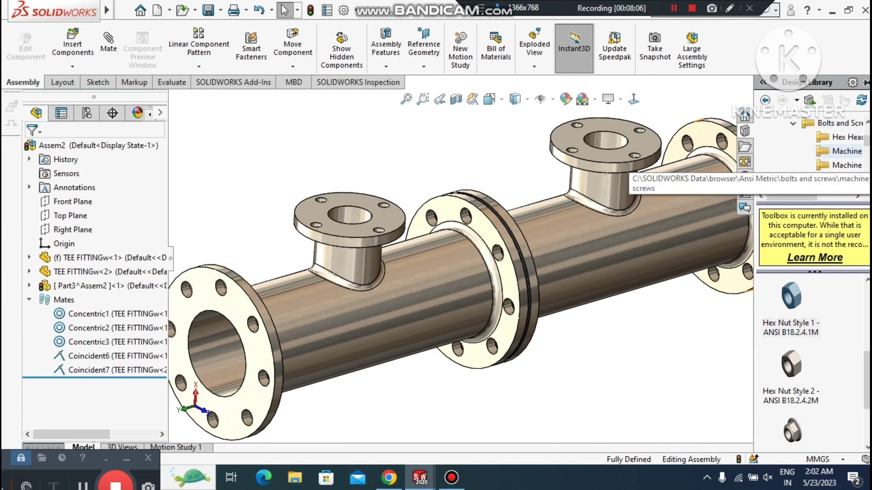
pyautogui.click(844, 137)
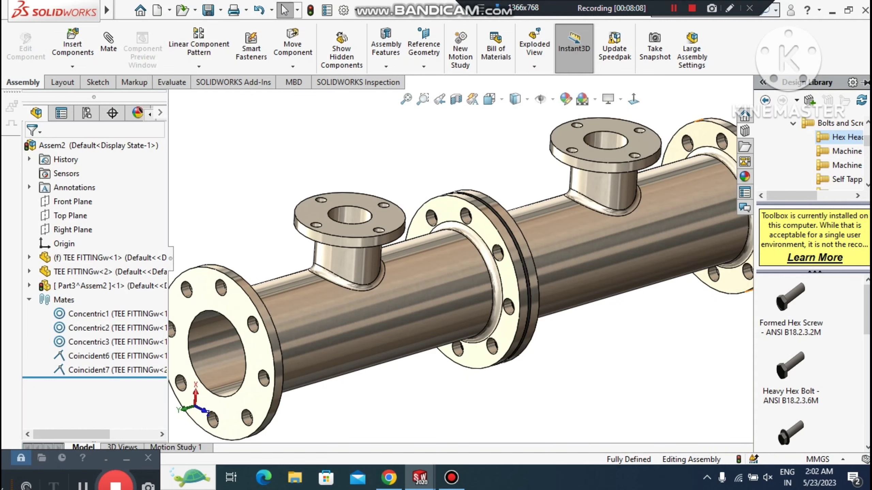
pyautogui.scroll(-2, 631, 189)
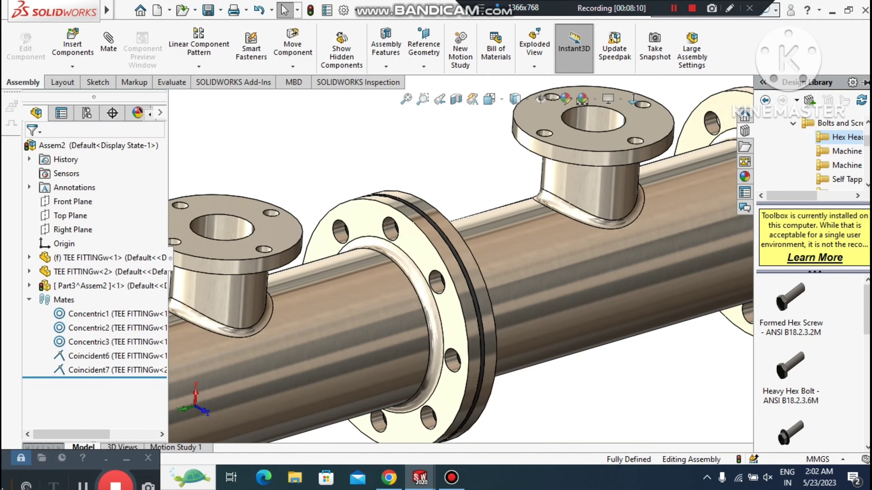
pyautogui.moveTo(789, 296); pyautogui.dragTo(430, 283)
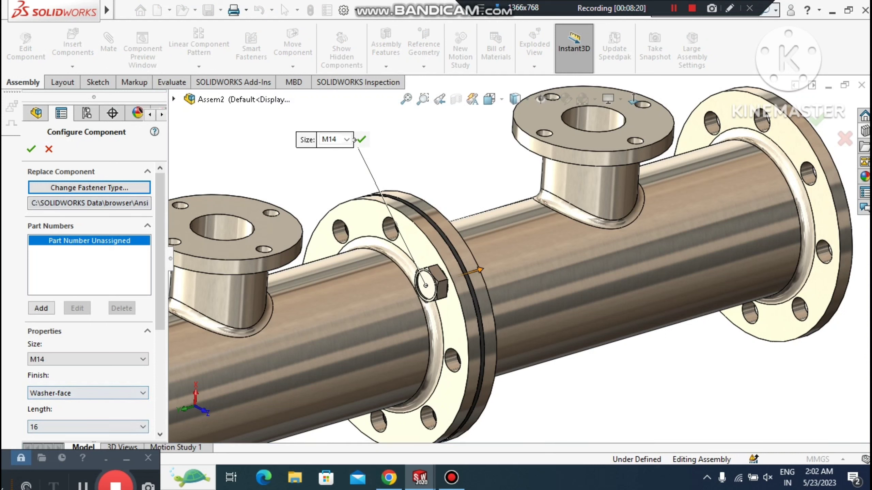
# - Set the inserted hex screw's length to 45 and its thread display to Schematic, and accept the configuration
pyautogui.scroll(-3, 83, 309)
pyautogui.click(81, 320)
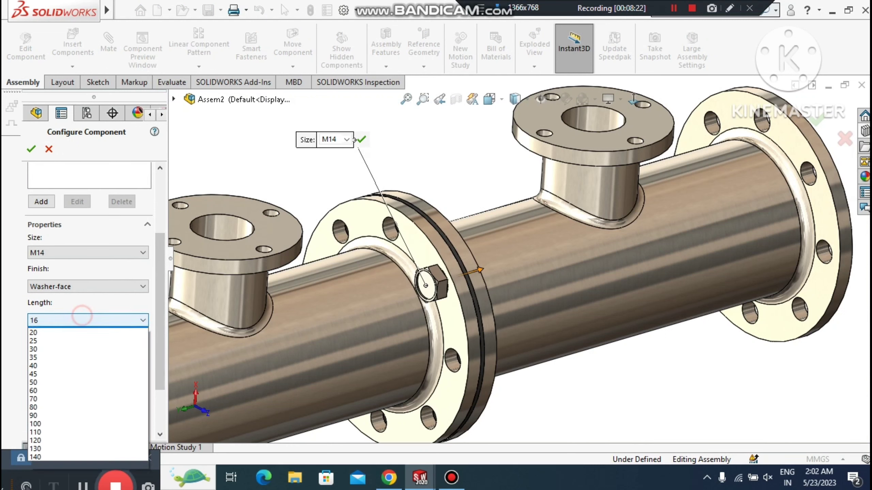
pyautogui.click(69, 374)
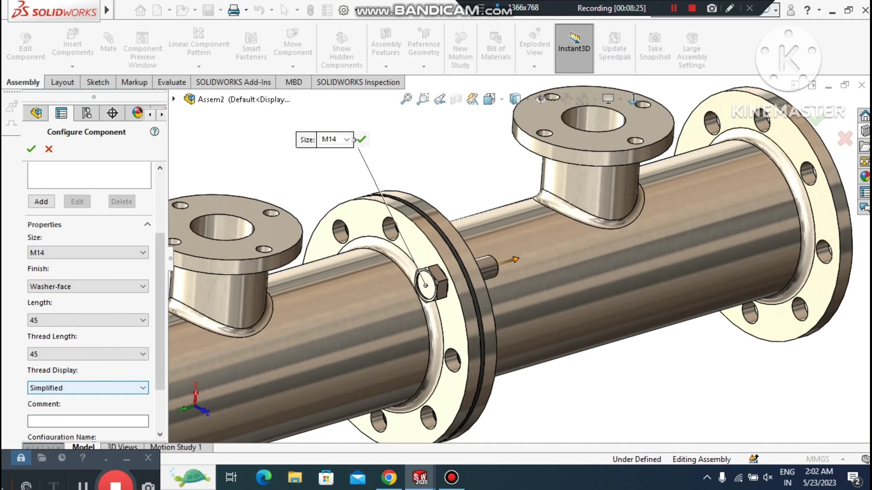
pyautogui.click(102, 387)
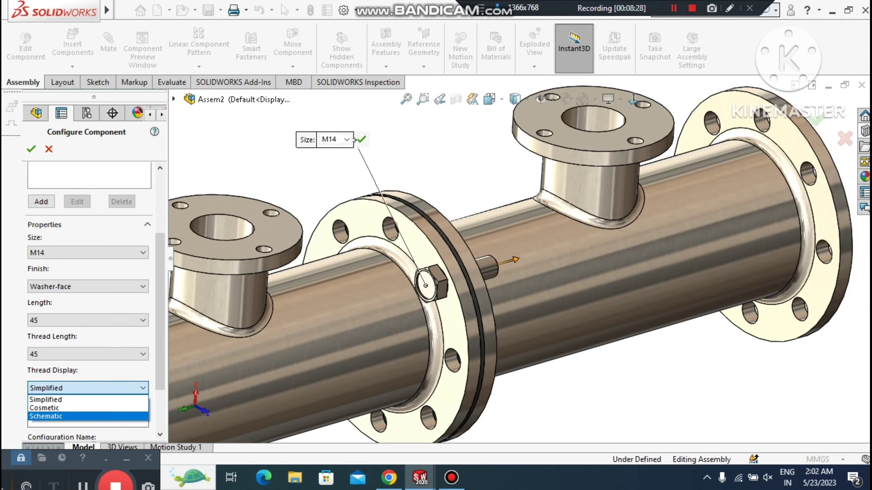
pyautogui.click(55, 416)
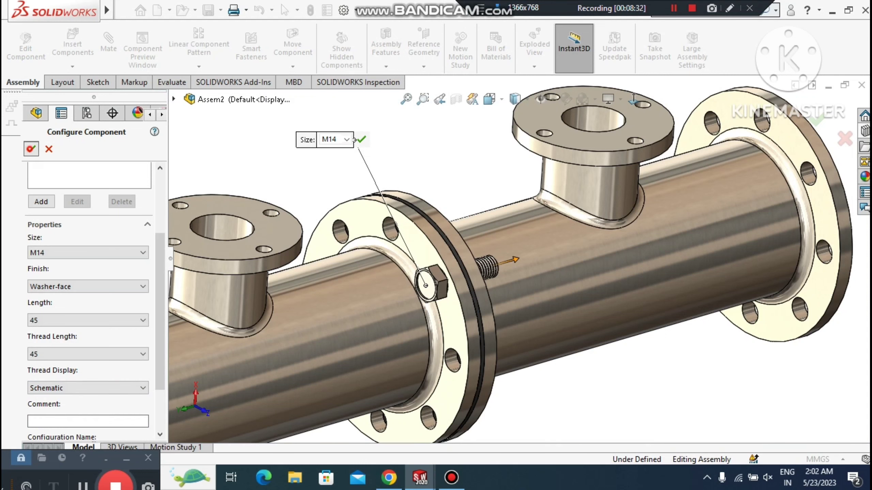
pyautogui.click(31, 149)
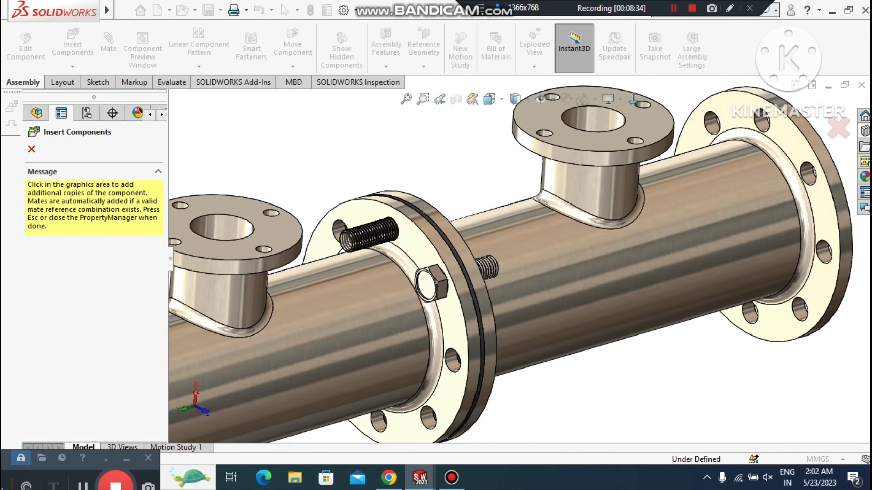
# - Place four more copies of the hex screw in the adjacent bolt holes on the accessible side of the joined flange
pyautogui.click(379, 231)
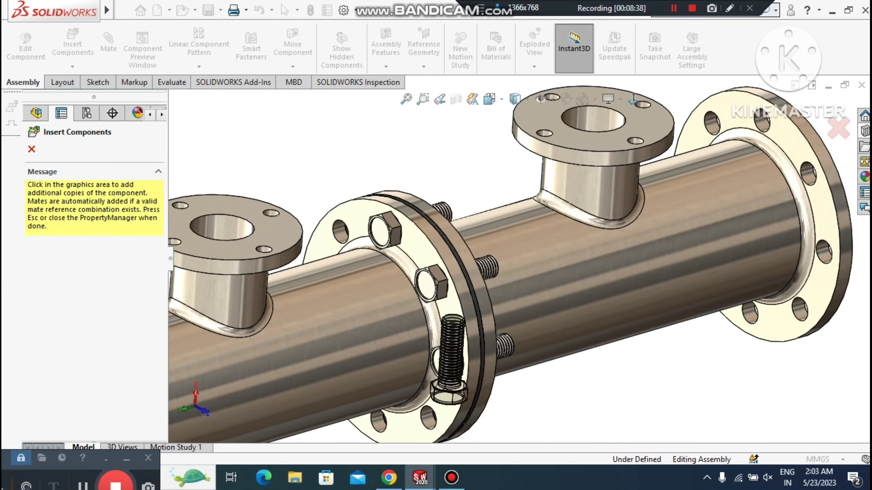
pyautogui.scroll(3, 549, 361)
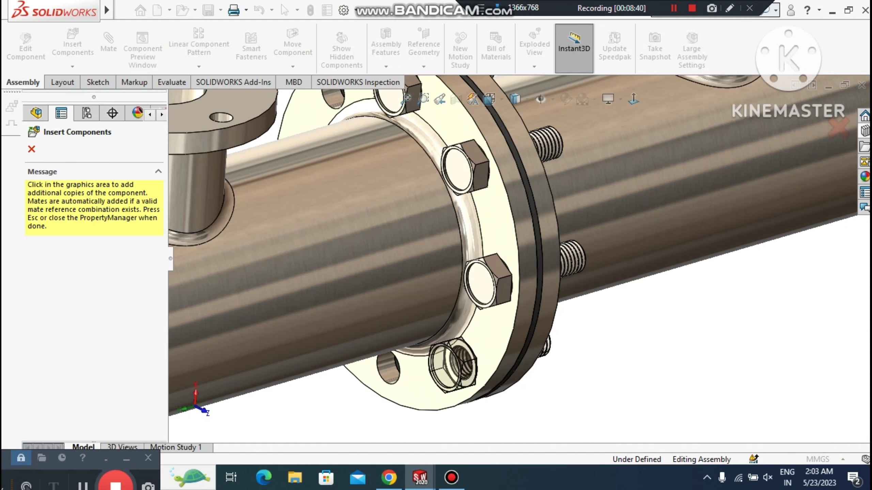
pyautogui.click(453, 364)
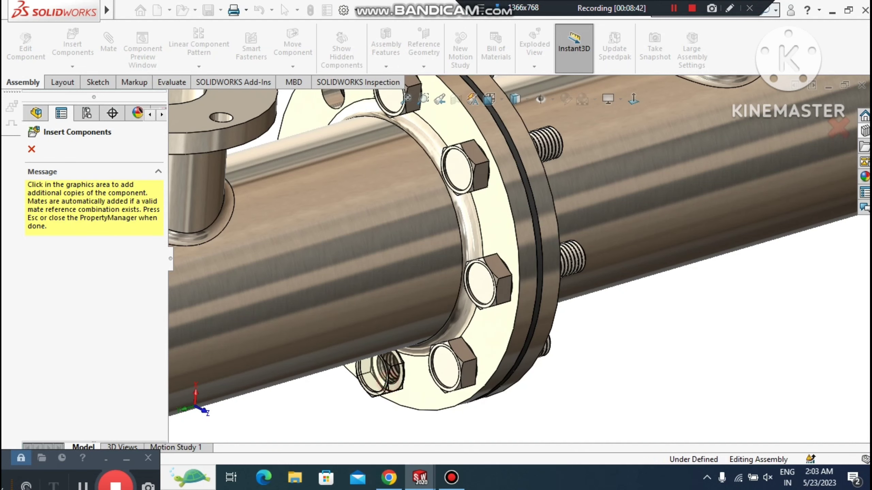
pyautogui.scroll(6, 500, 343)
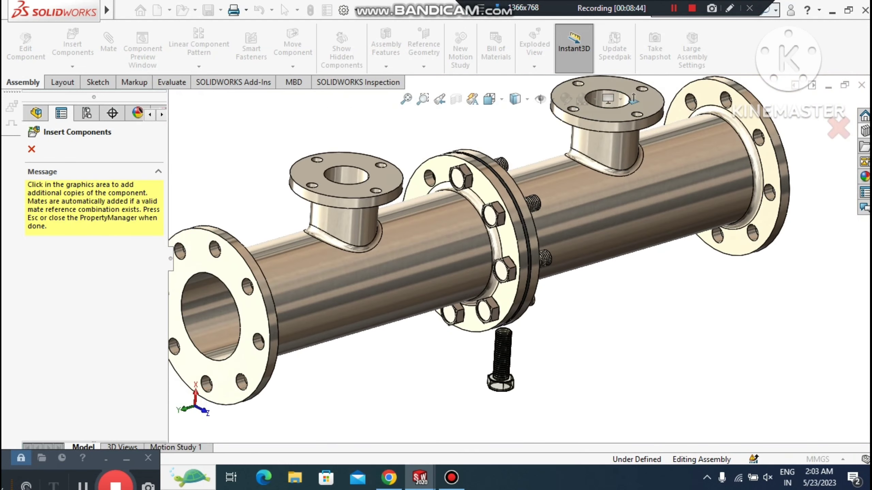
# - Place three copies of the hex screw in the remaining empty bolt holes on the flange's other side, and finish inserting screws
pyautogui.moveTo(499, 343); pyautogui.dragTo(740, 296, button='middle')
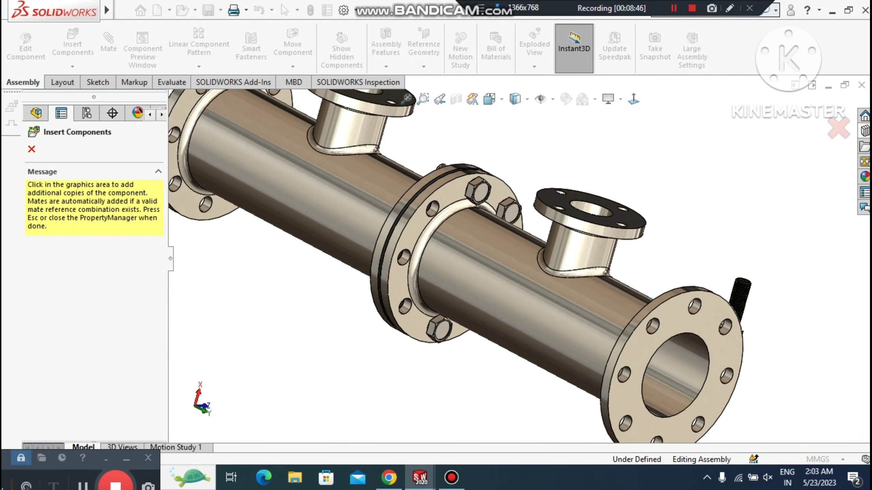
pyautogui.scroll(-4, 432, 212)
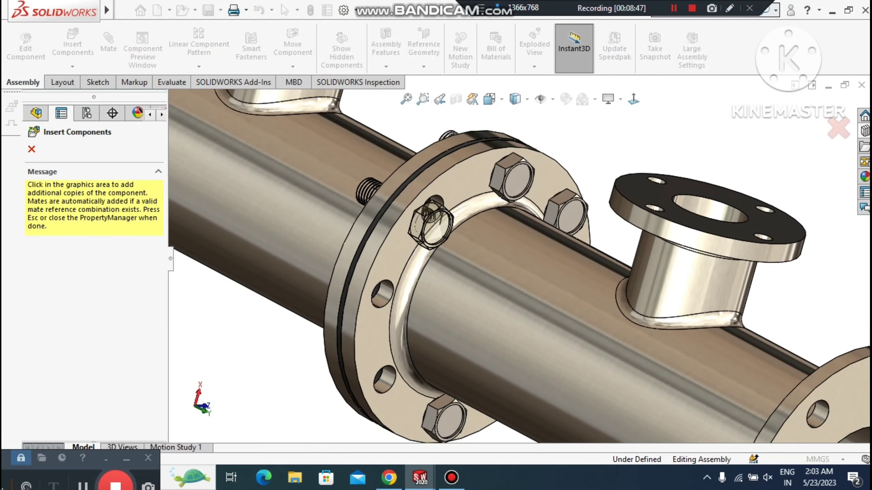
pyautogui.click(432, 220)
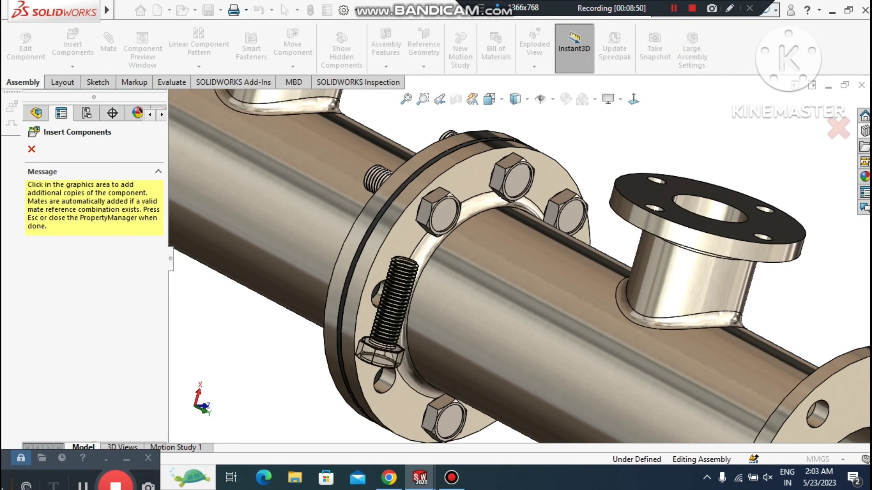
pyautogui.click(388, 297)
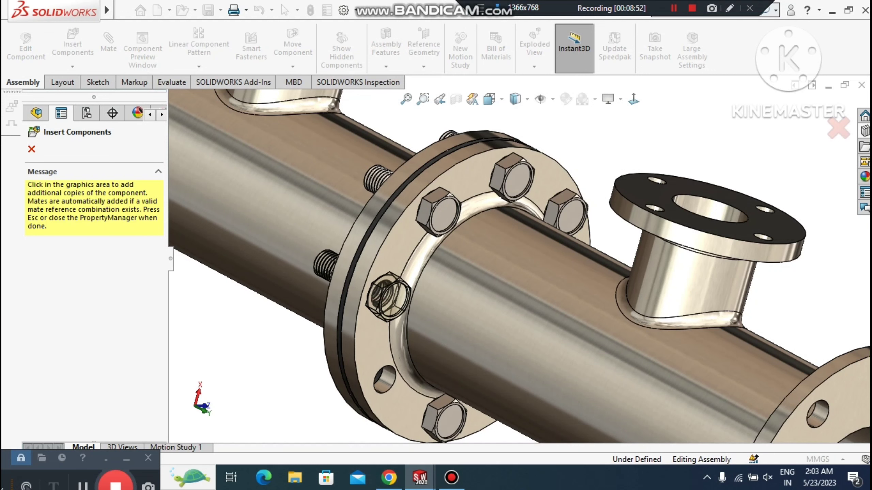
pyautogui.click(388, 297)
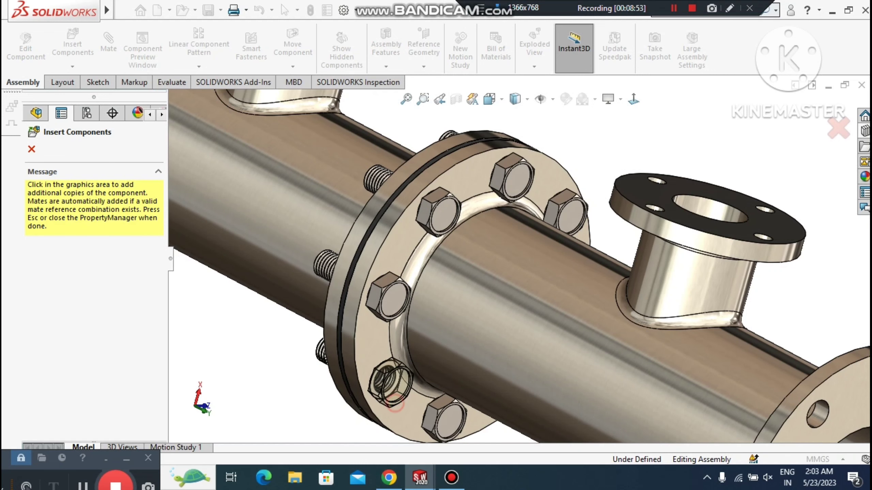
pyautogui.click(389, 383)
pyautogui.scroll(3, 409, 311)
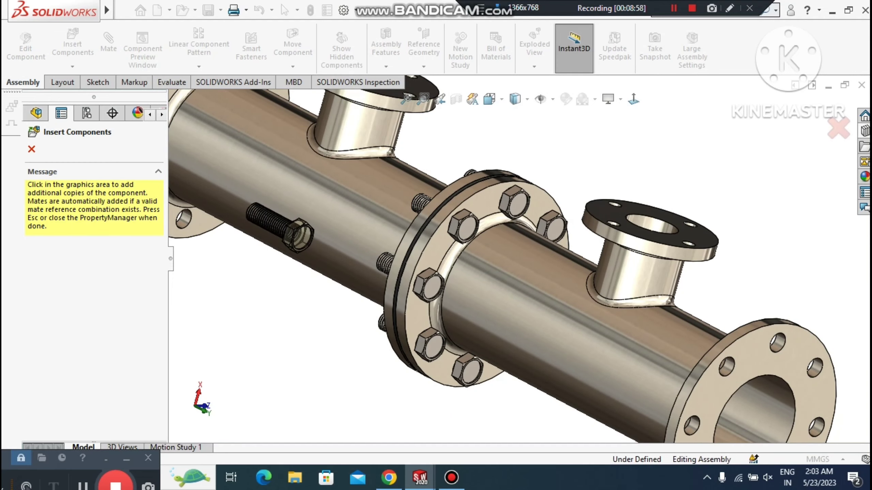
pyautogui.press('Escape')
# - Insert a Hex Heavy Nut - ANSI B18.2.3.6M from the Toolbox hex nuts onto a protruding screw end at size M14
pyautogui.moveTo(456, 247); pyautogui.dragTo(366, 338, button='middle')
pyautogui.scroll(-3, 365, 338)
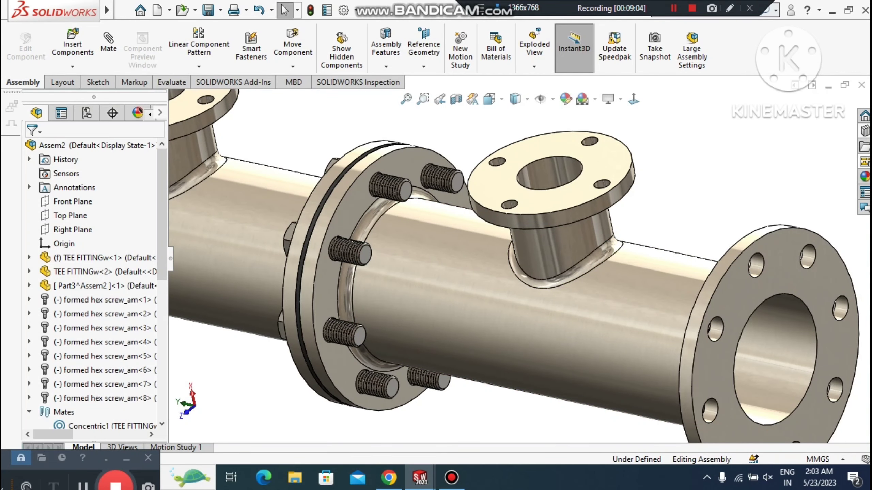
pyautogui.click(864, 147)
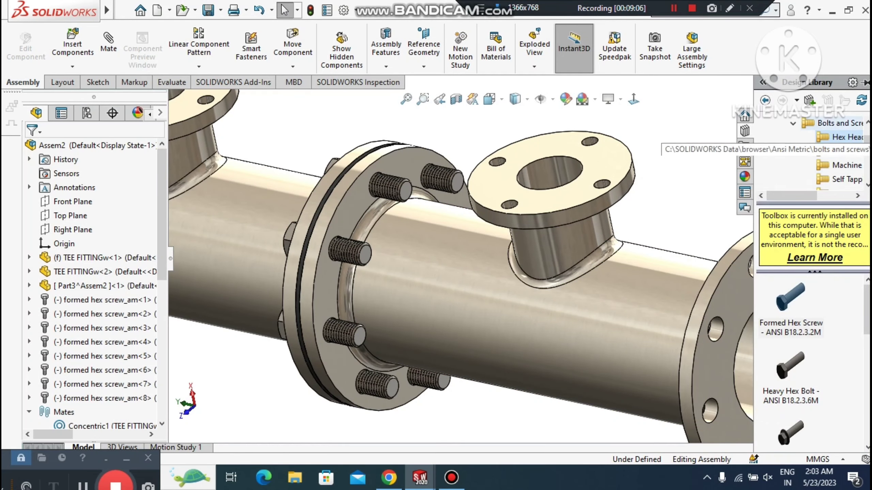
pyautogui.scroll(-2, 841, 167)
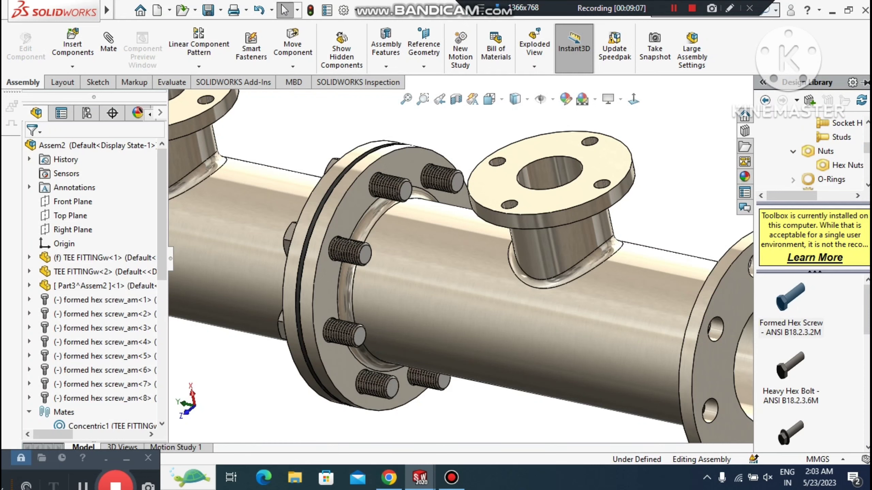
pyautogui.click(841, 167)
pyautogui.scroll(-3, 701, 348)
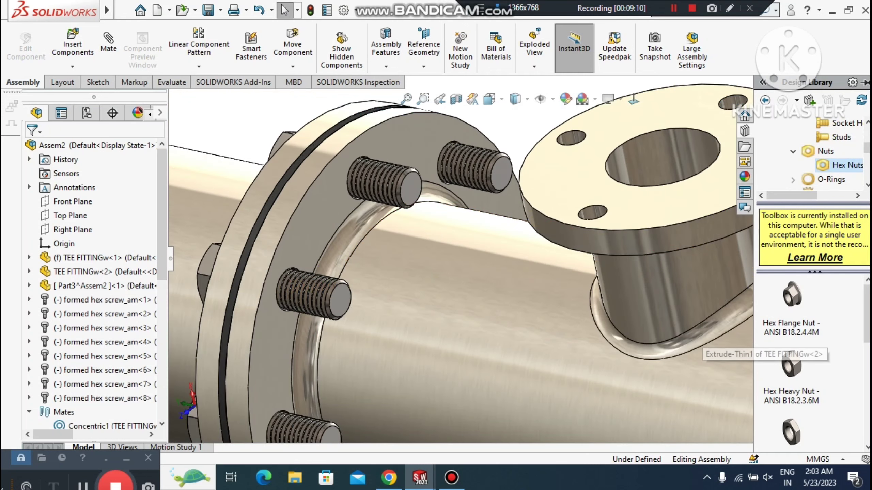
pyautogui.moveTo(773, 359)
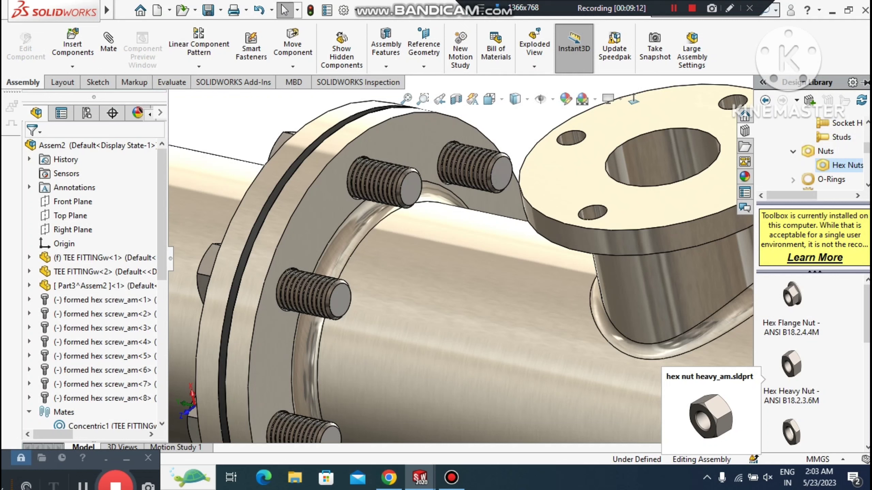
pyautogui.moveTo(789, 364); pyautogui.dragTo(356, 207)
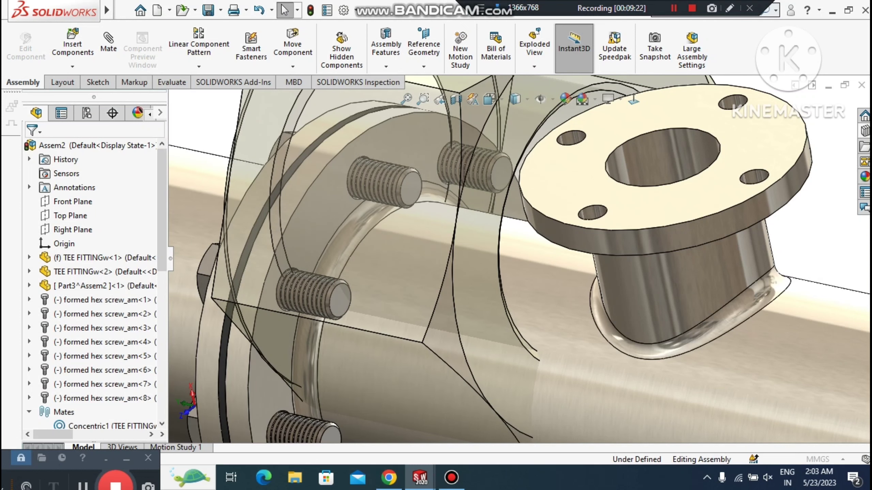
pyautogui.scroll(2, 519, 258)
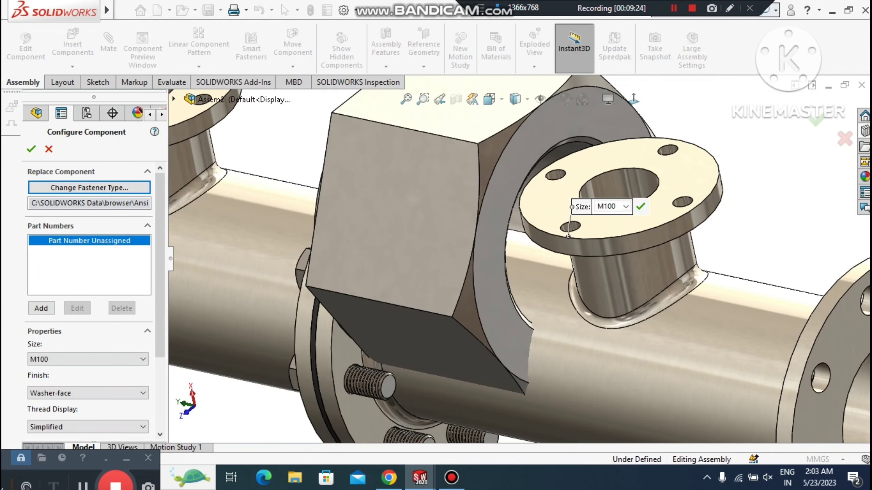
pyautogui.click(625, 206)
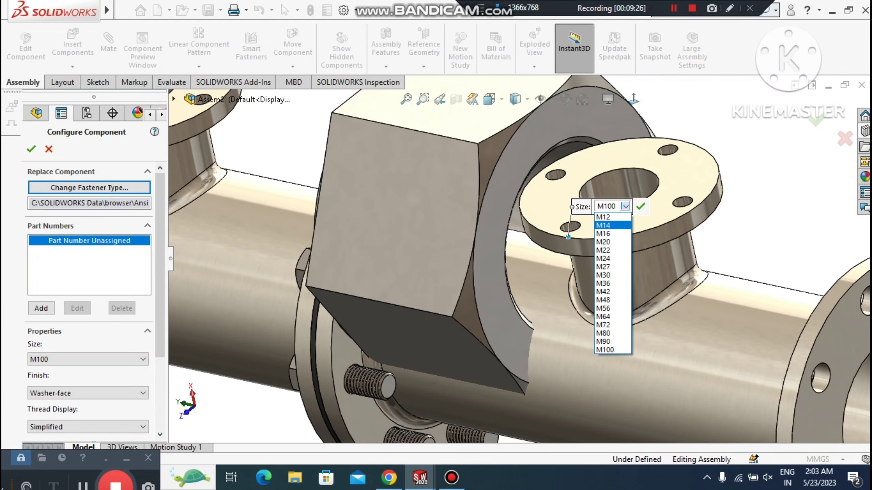
pyautogui.click(608, 225)
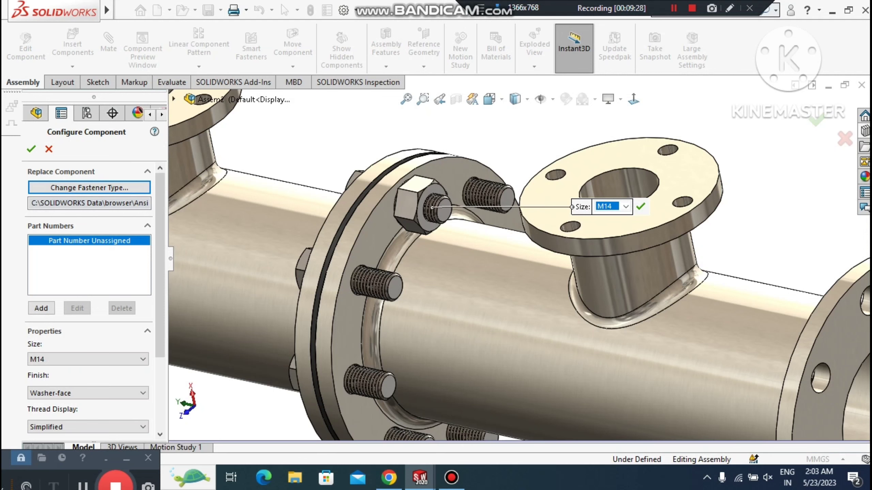
# - Set the heavy hex nut's thread display to Schematic and accept the configuration
pyautogui.scroll(-3, 427, 209)
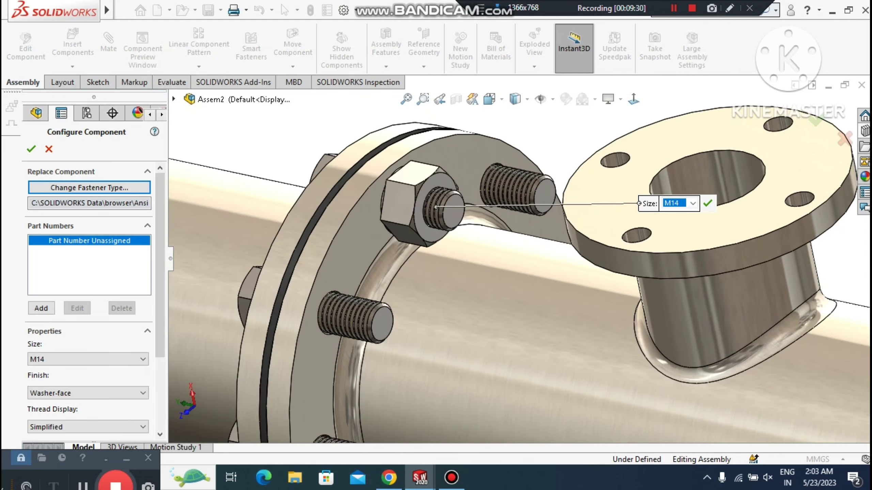
pyautogui.moveTo(431, 206); pyautogui.dragTo(416, 254, button='middle')
pyautogui.scroll(2, 563, 274)
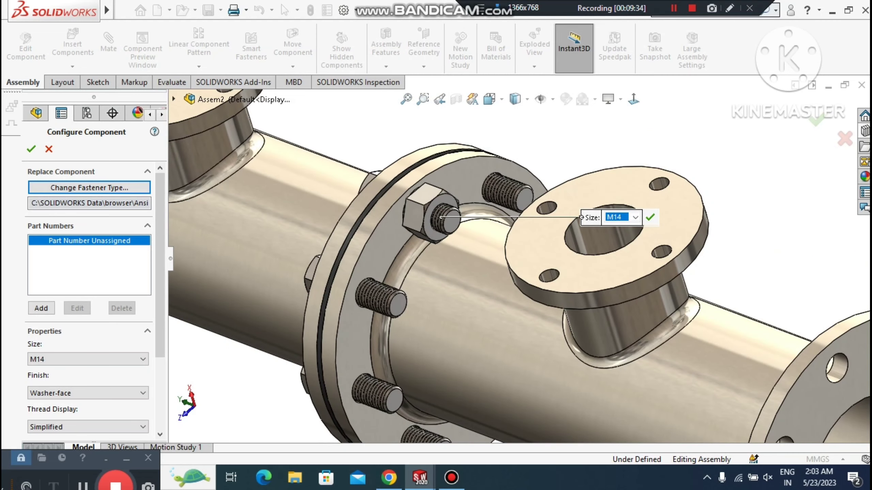
pyautogui.scroll(-3, 89, 298)
pyautogui.click(88, 319)
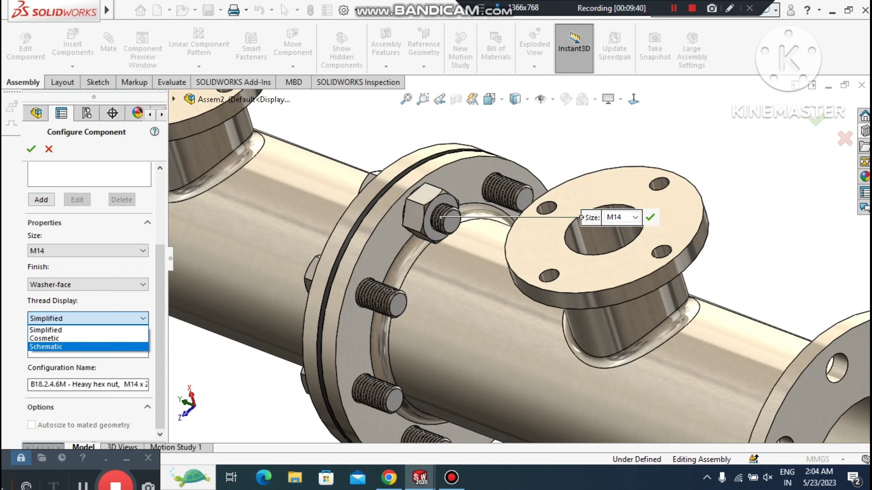
pyautogui.click(41, 347)
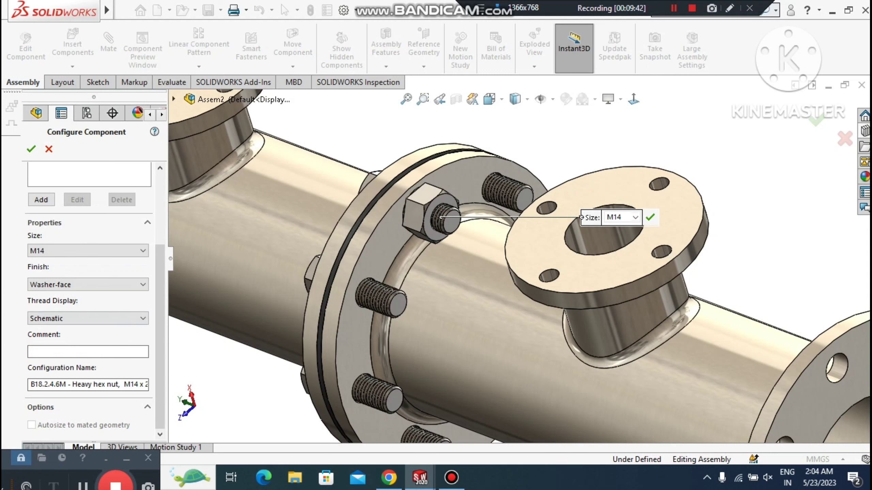
pyautogui.click(31, 149)
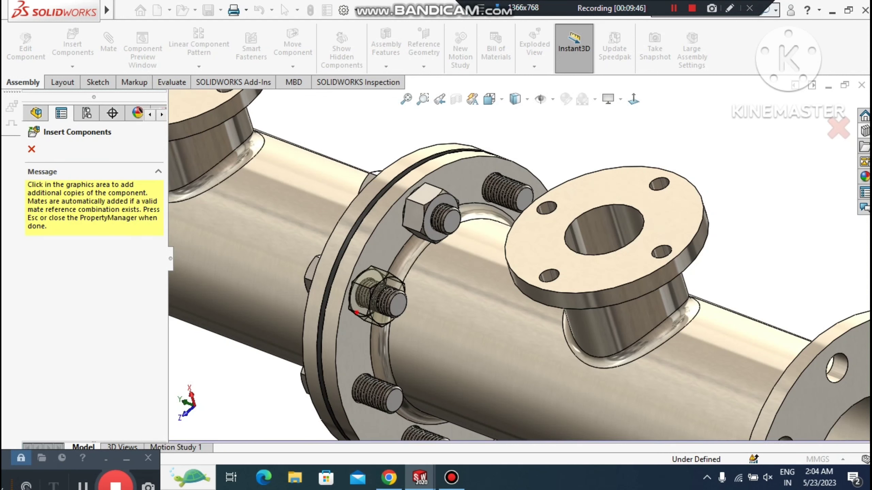
# - Place five more copies of the heavy hex nut on the adjacent protruding screw ends on the accessible side of the joined flange
pyautogui.click(378, 295)
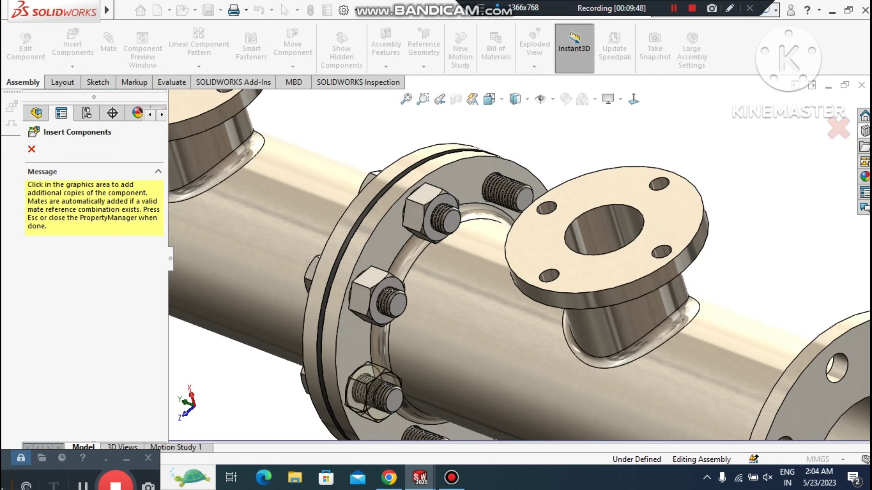
pyautogui.click(357, 381)
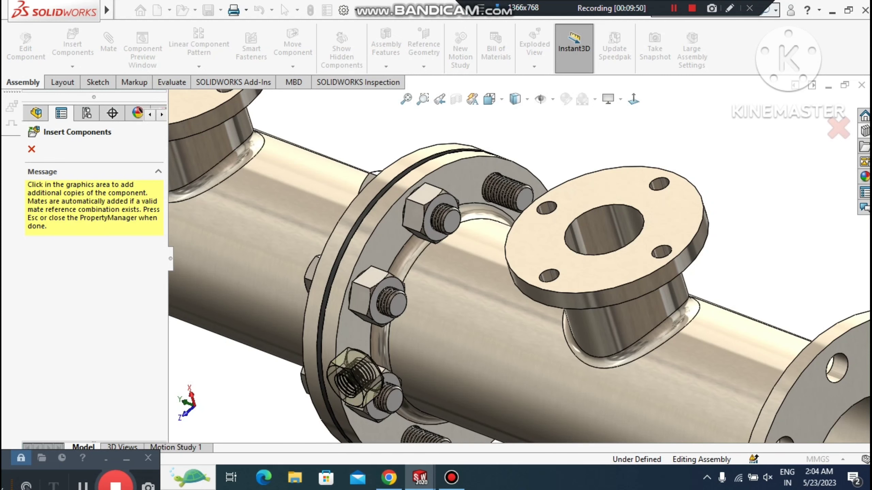
pyautogui.click(504, 191)
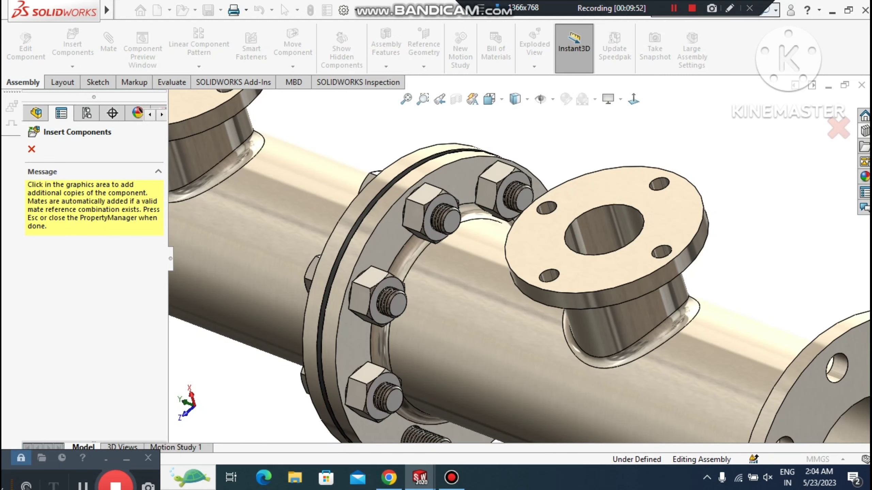
pyautogui.scroll(4, 520, 266)
pyautogui.scroll(-2, 480, 289)
pyautogui.scroll(-3, 443, 354)
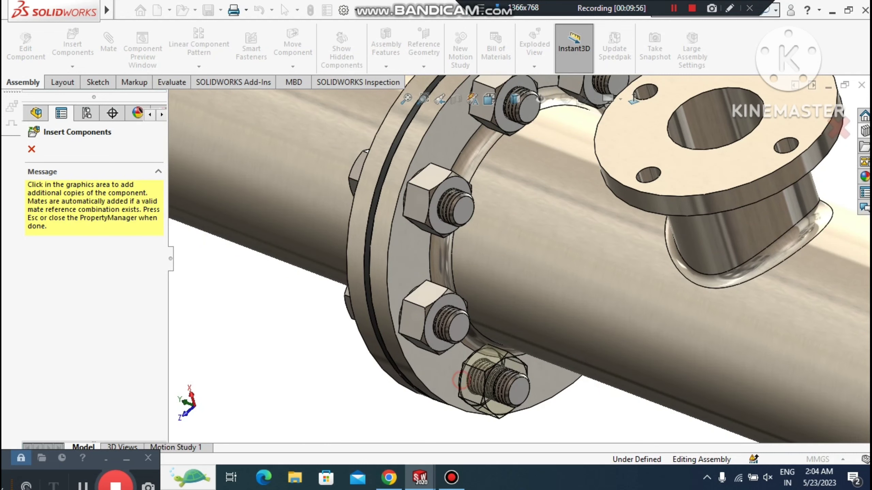
pyautogui.scroll(3, 498, 385)
pyautogui.scroll(1, 508, 309)
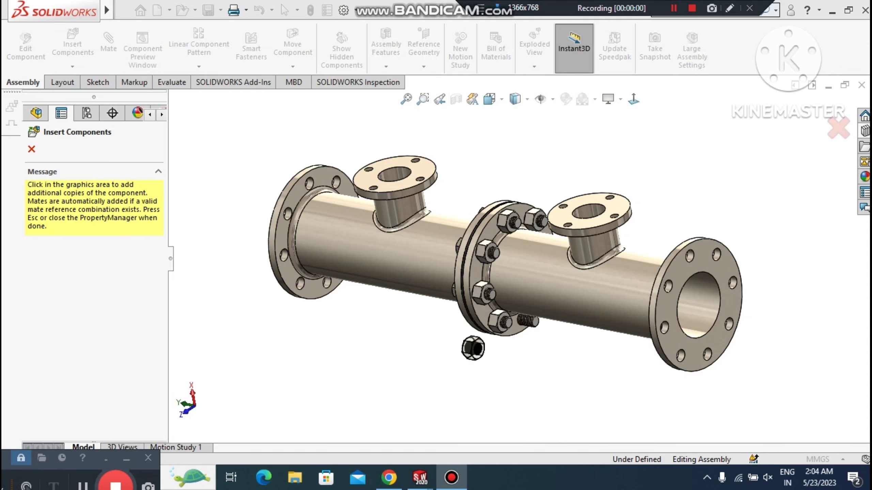
pyautogui.scroll(-3, 542, 340)
pyautogui.scroll(-2, 505, 296)
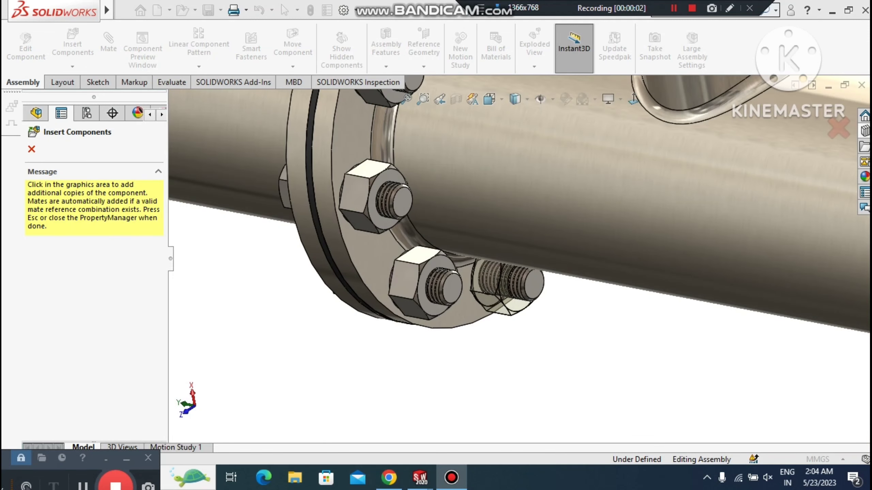
pyautogui.click(480, 300)
pyautogui.scroll(5, 506, 290)
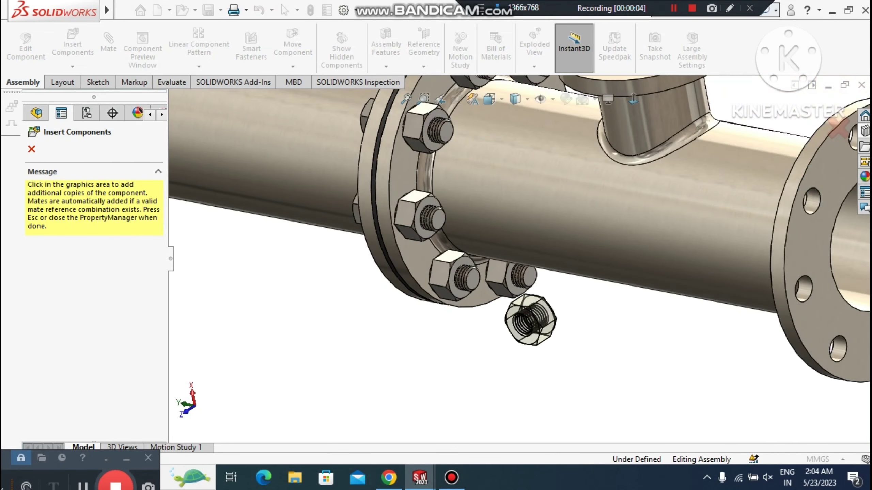
# - Place two heavy hex nuts on the remaining bare screw ends on the flange's other side, and finish inserting nuts
pyautogui.moveTo(472, 297); pyautogui.dragTo(381, 304, button='middle')
pyautogui.scroll(-3, 497, 208)
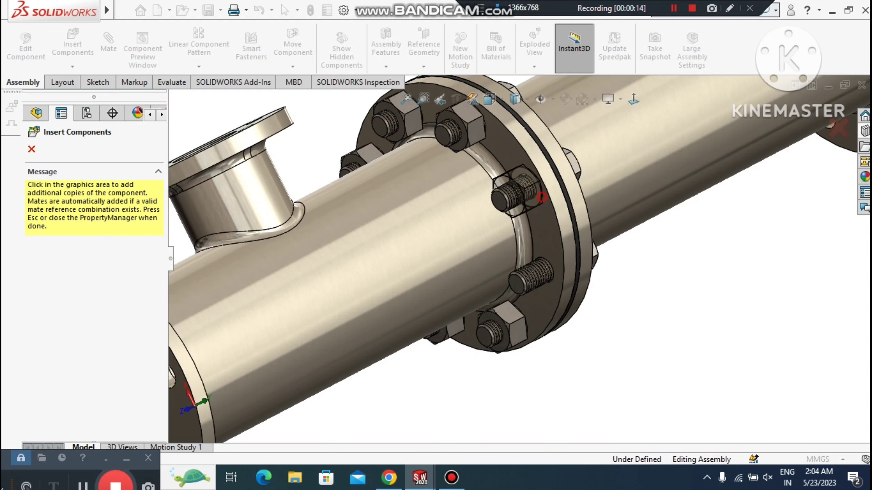
pyautogui.click(515, 192)
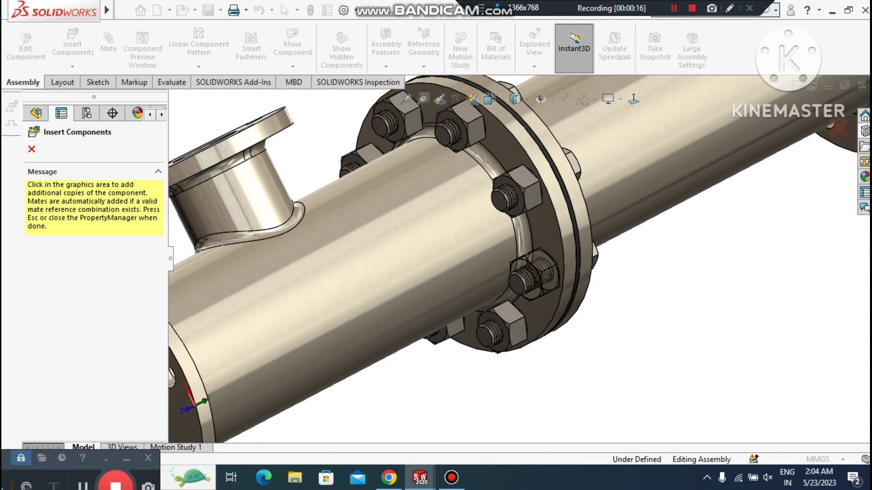
pyautogui.scroll(3, 637, 342)
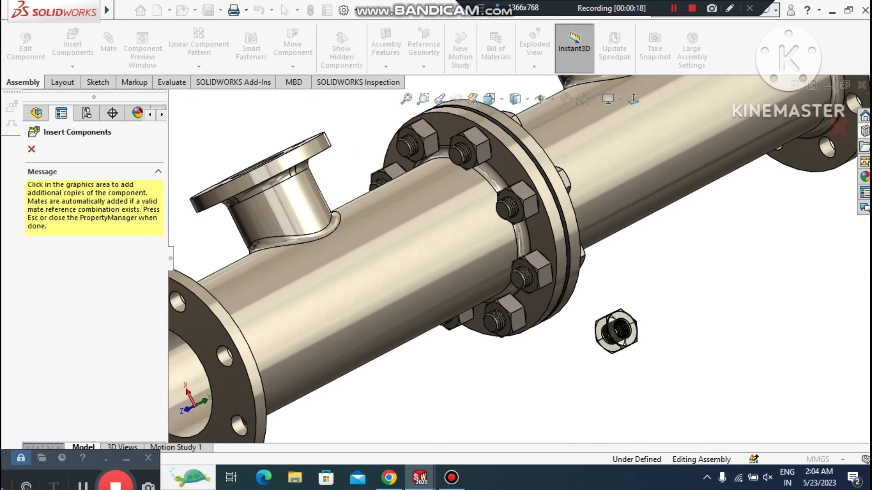
pyautogui.press('Escape')
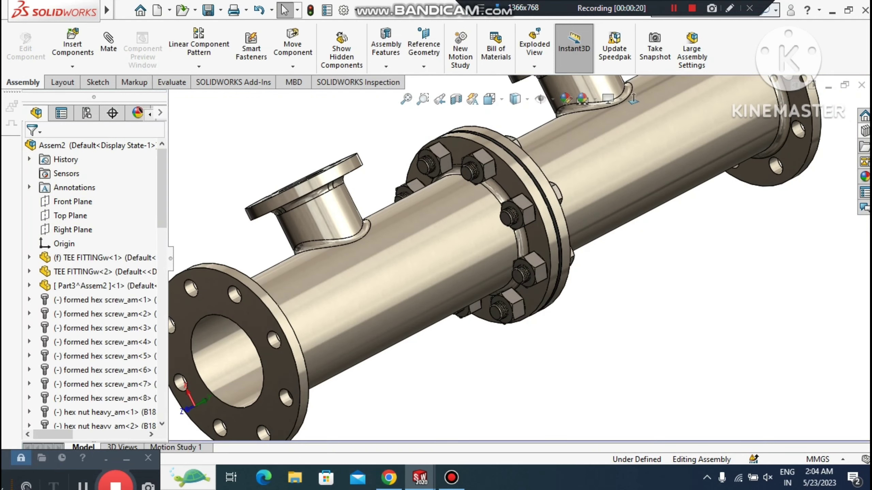
# - Examine the bolted flange joint and both tee fittings from several angles
pyautogui.scroll(1, 556, 233)
pyautogui.moveTo(556, 232); pyautogui.dragTo(531, 252, button='middle')
pyautogui.scroll(1, 531, 253)
pyautogui.scroll(1, 775, 285)
pyautogui.scroll(-2, 775, 285)
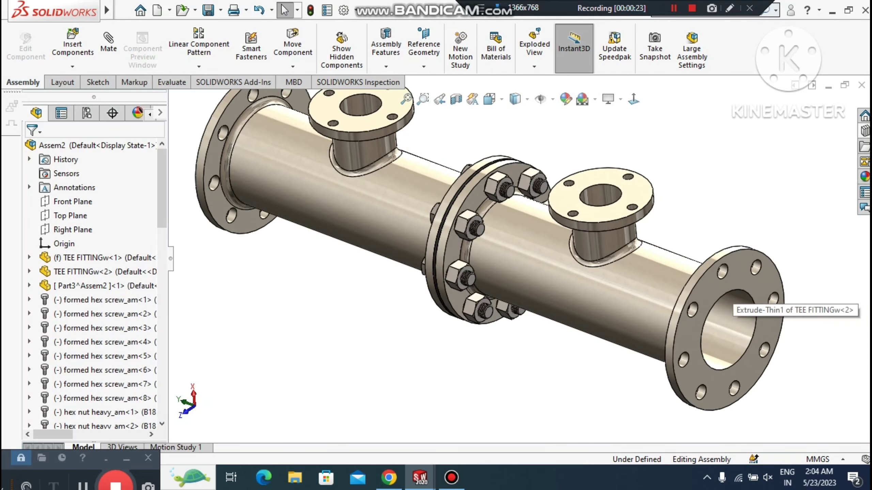
pyautogui.scroll(1, 711, 280)
pyautogui.moveTo(711, 279); pyautogui.dragTo(742, 268, button='middle')
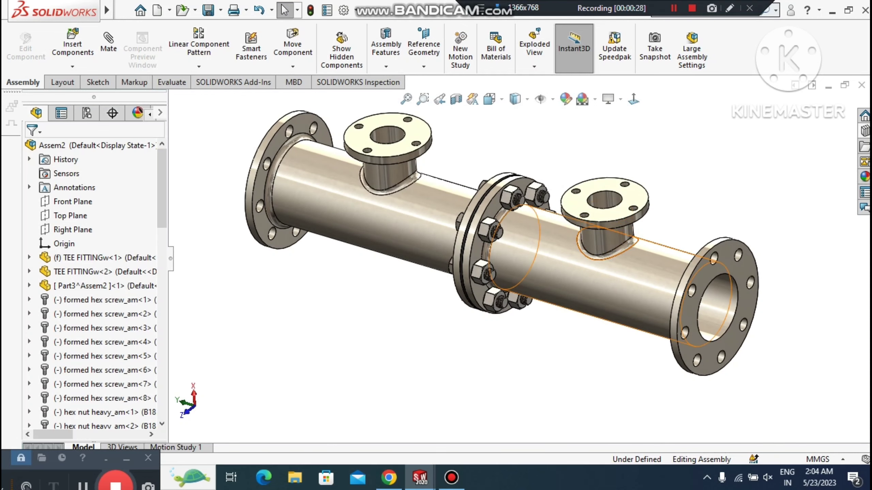
pyautogui.scroll(-2, 546, 209)
pyautogui.click(288, 346)
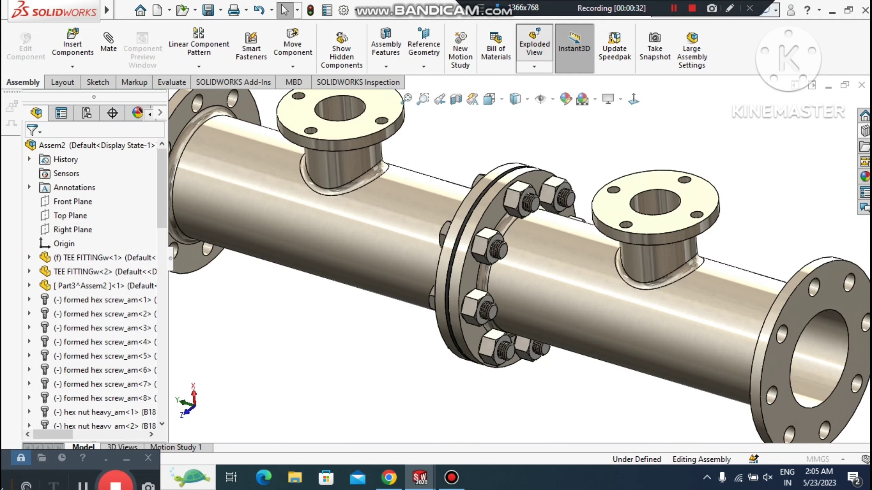
# - Start an exploded view and select the six hex screws on the accessible side of the flange for the first explode step
pyautogui.click(534, 43)
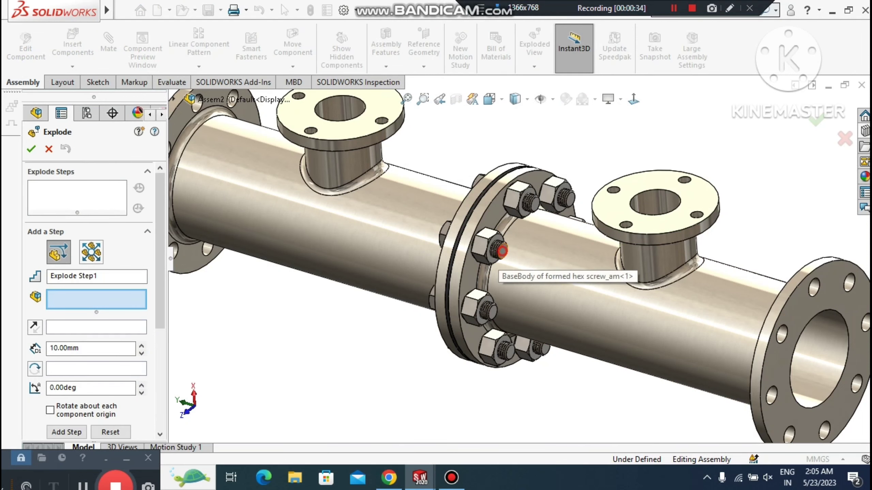
pyautogui.click(502, 251)
pyautogui.scroll(-3, 549, 218)
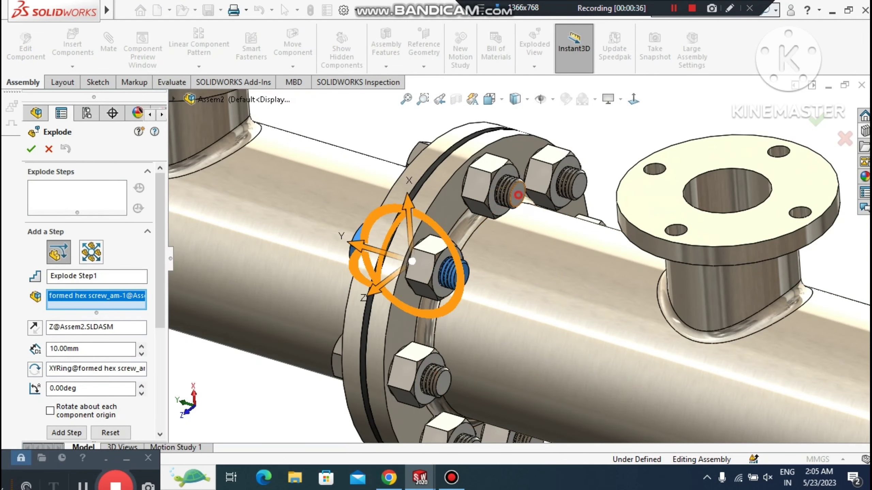
pyautogui.click(518, 194)
pyautogui.click(558, 179)
pyautogui.scroll(2, 520, 258)
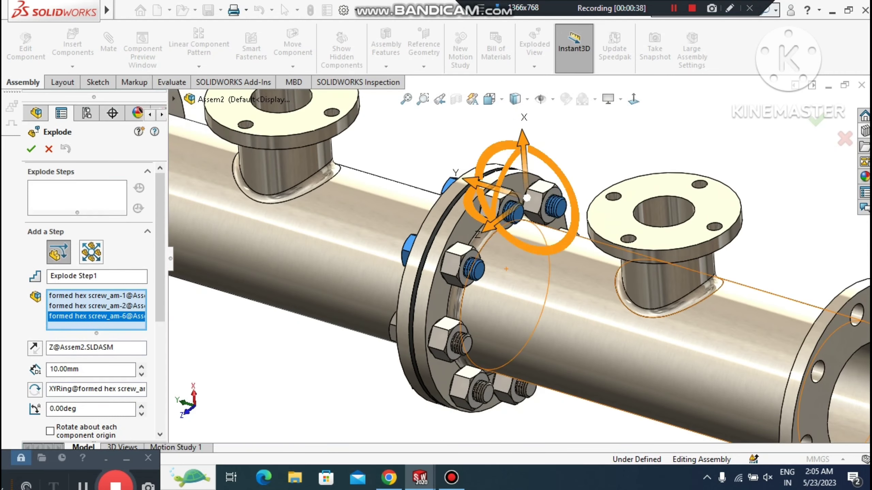
pyautogui.click(466, 342)
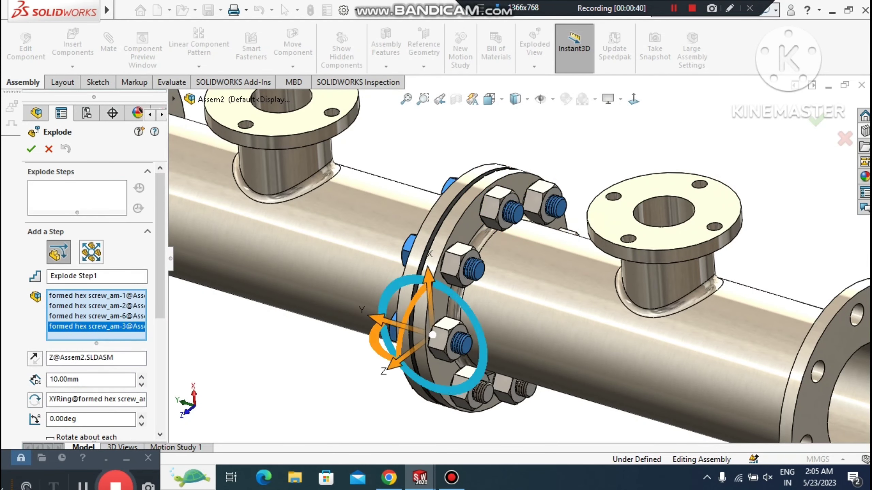
pyautogui.scroll(-3, 481, 378)
pyautogui.click(485, 380)
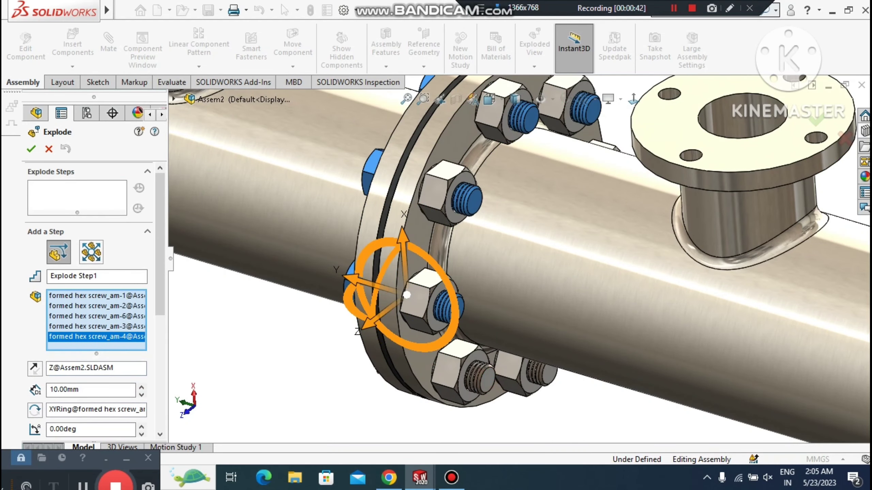
pyautogui.click(549, 374)
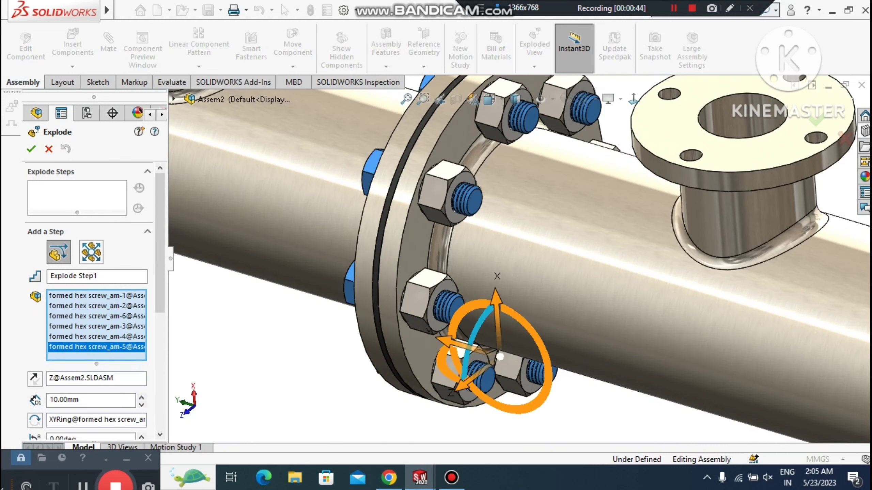
# - Add the two remaining hex screws on the flange's other side to the explode step's components
pyautogui.scroll(3, 515, 254)
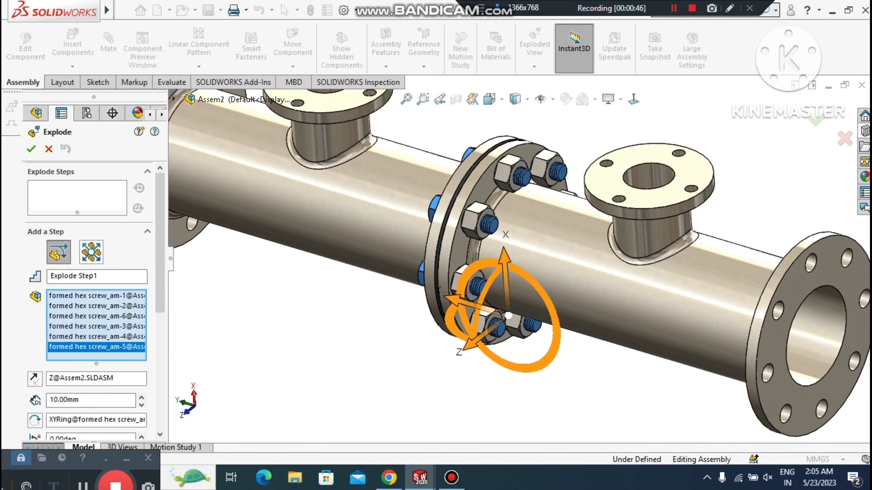
pyautogui.moveTo(515, 254); pyautogui.dragTo(455, 261, button='middle')
pyautogui.scroll(5, 484, 306)
pyautogui.moveTo(583, 275); pyautogui.dragTo(518, 261, button='middle')
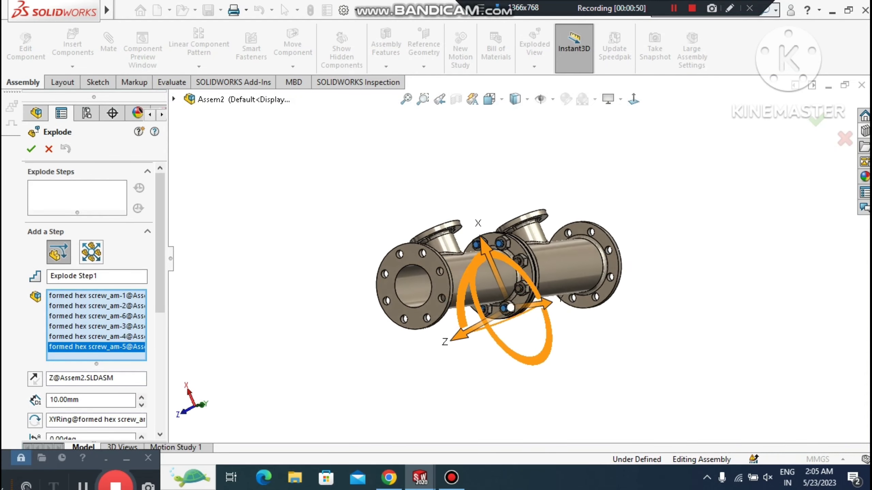
pyautogui.scroll(1, 518, 261)
pyautogui.scroll(-10, 515, 326)
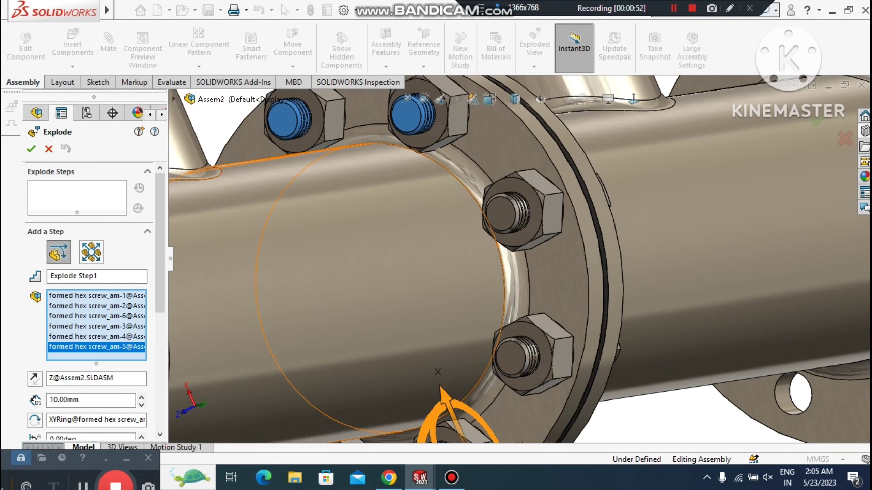
pyautogui.click(497, 210)
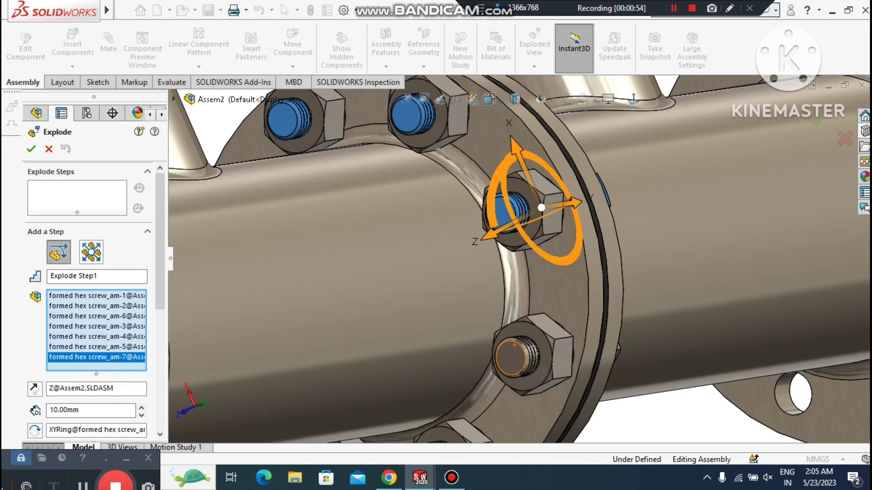
pyautogui.click(515, 354)
pyautogui.scroll(8, 530, 264)
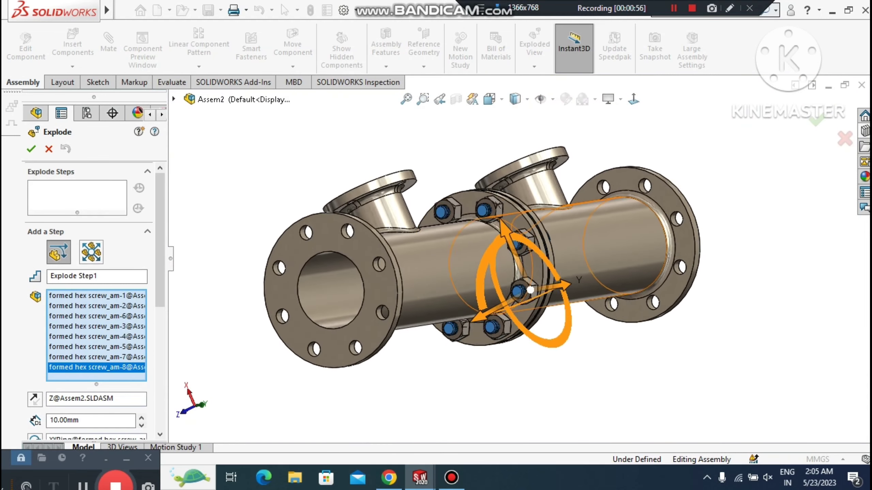
# - Explode the eight hex screws about 81 mm along the Y axis, out of the flange on their head side, and complete the explode step
pyautogui.moveTo(487, 276); pyautogui.dragTo(505, 264, button='middle')
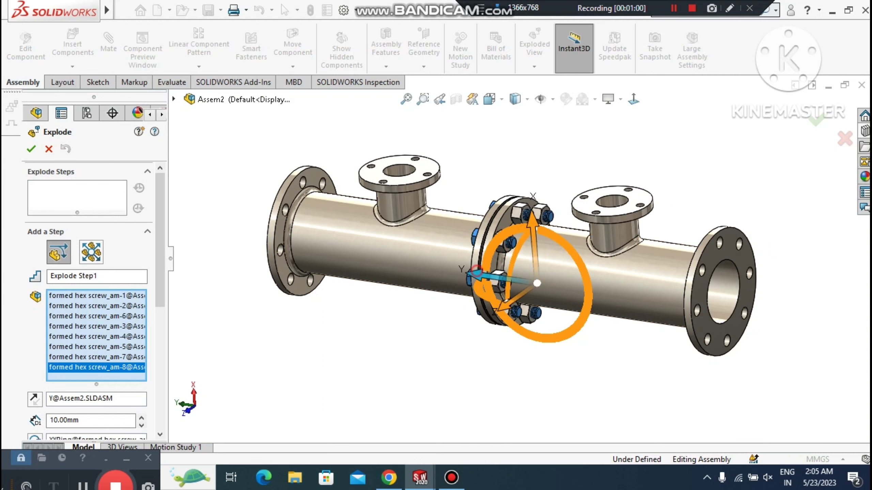
pyautogui.moveTo(495, 277); pyautogui.dragTo(418, 268)
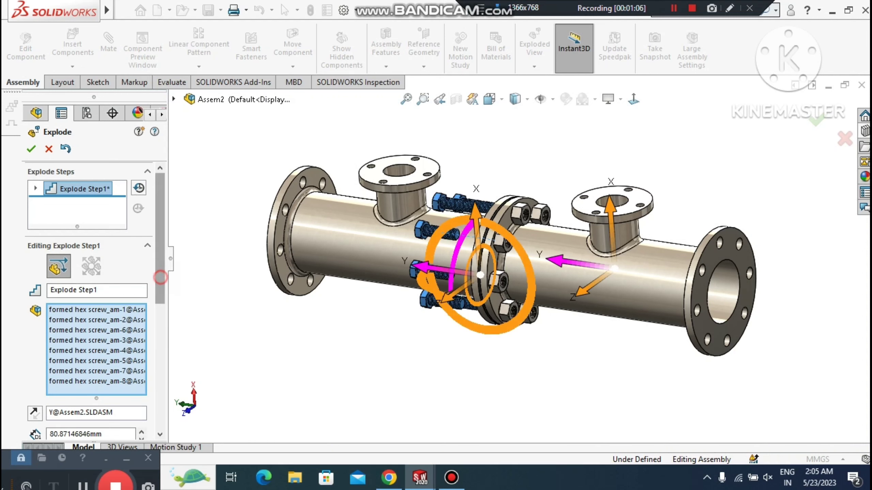
pyautogui.moveTo(161, 278); pyautogui.dragTo(161, 390)
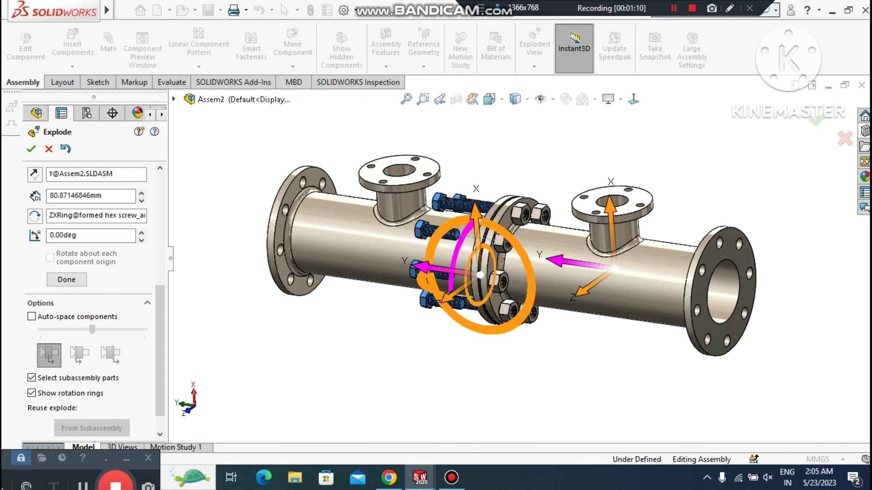
pyautogui.click(71, 281)
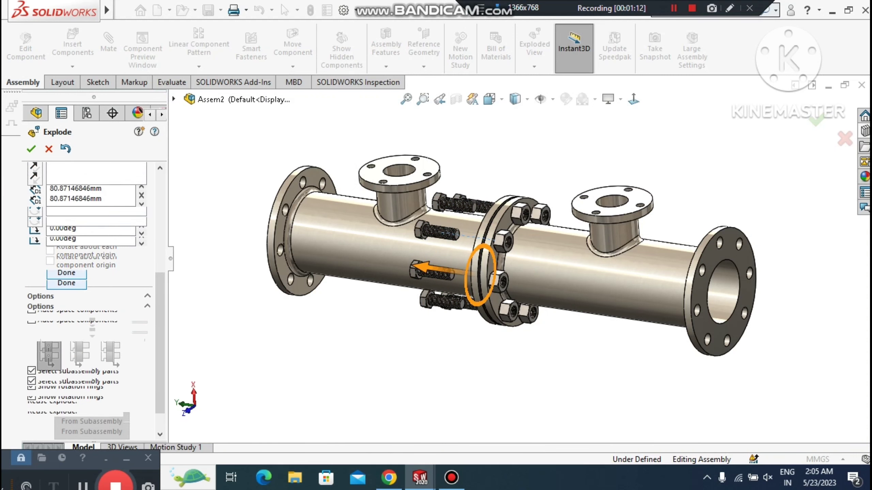
# - Select the six hex nuts on the accessible side of the flange as components for the second explode step
pyautogui.scroll(-5, 515, 220)
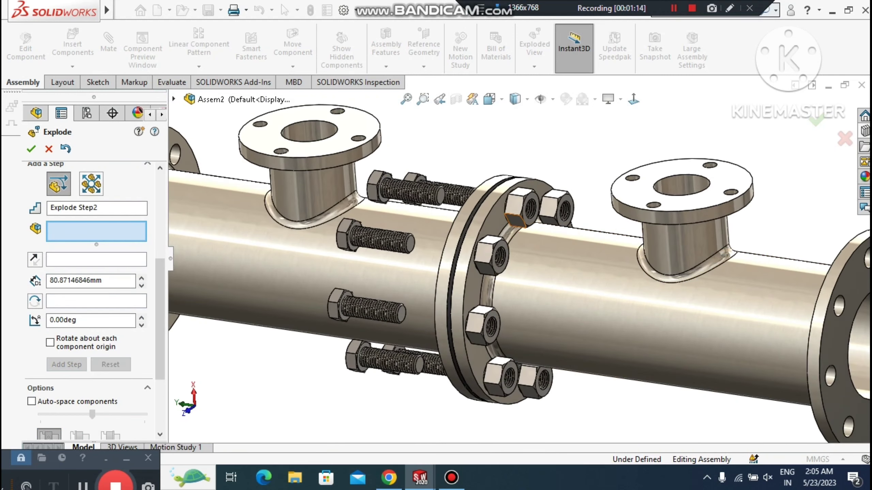
pyautogui.click(512, 210)
pyautogui.click(549, 208)
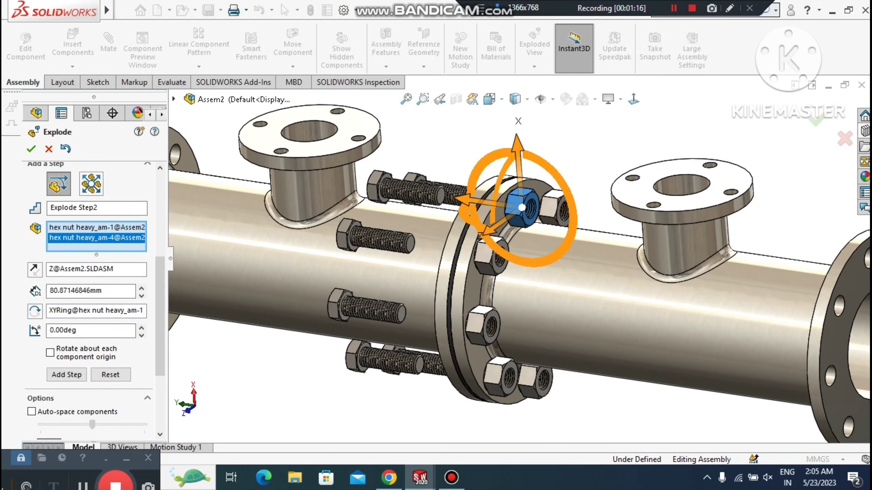
pyautogui.click(489, 253)
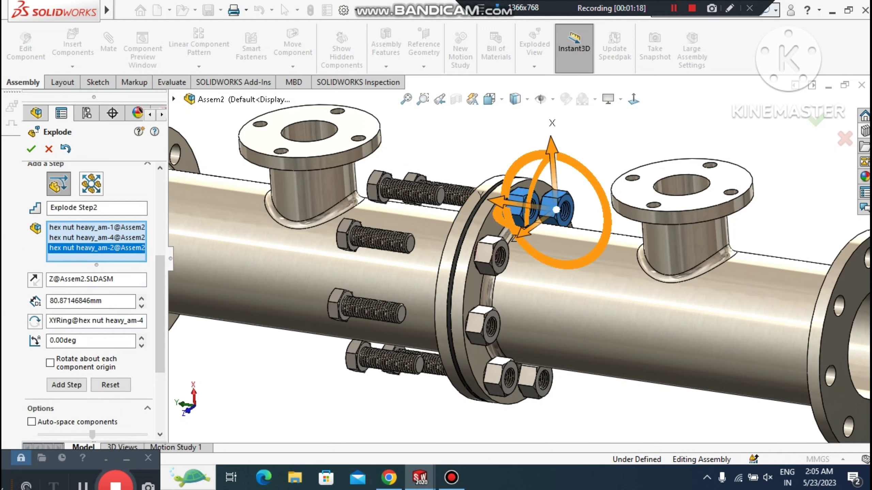
pyautogui.click(481, 326)
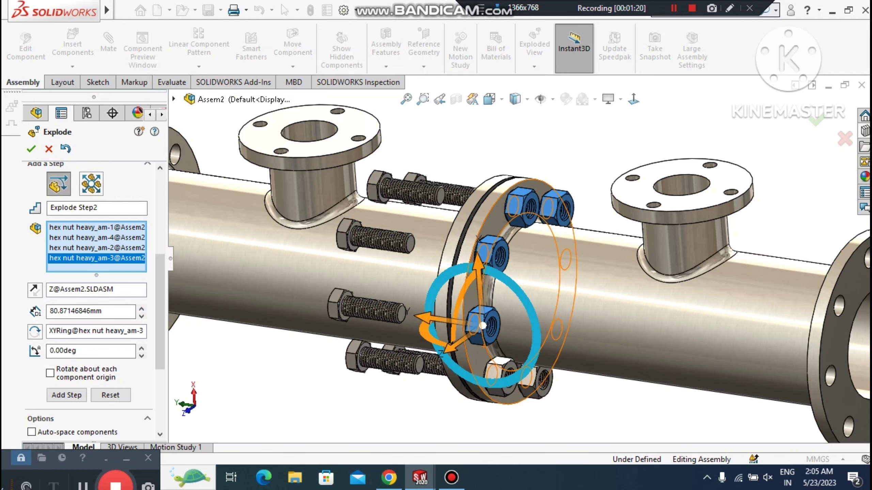
pyautogui.scroll(-3, 547, 441)
pyautogui.click(474, 356)
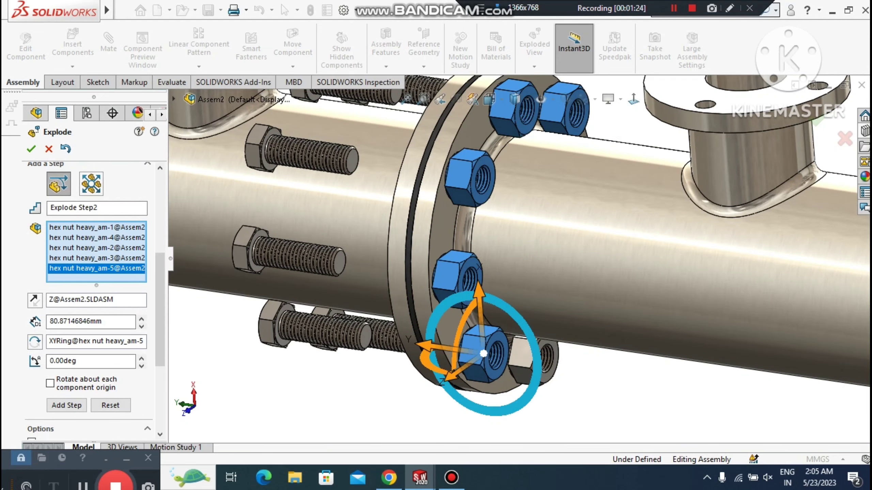
pyautogui.scroll(-4, 610, 427)
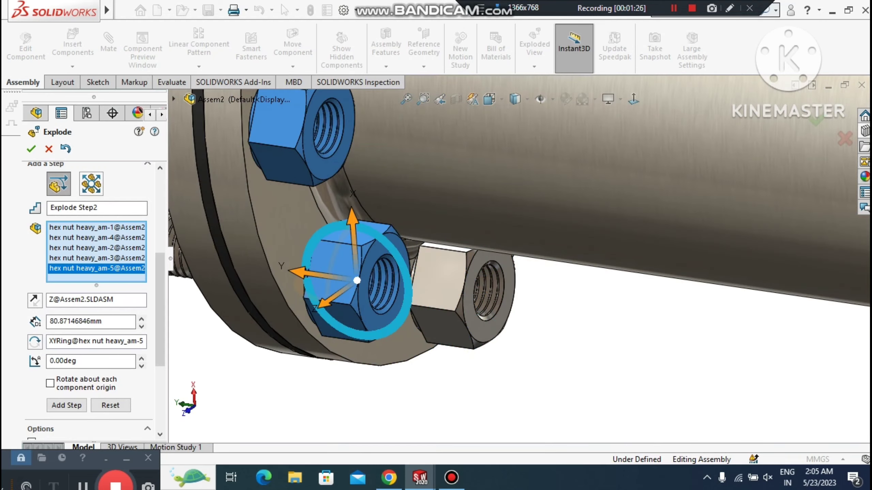
pyautogui.click(441, 279)
pyautogui.scroll(2, 556, 257)
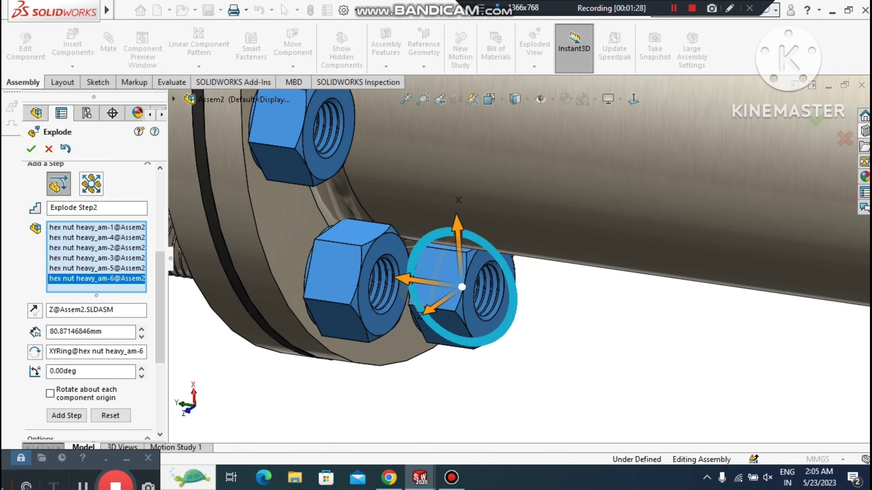
# - Add the two remaining hex nuts on the flange's other side to the second explode step's components
pyautogui.scroll(5, 515, 257)
pyautogui.moveTo(515, 258); pyautogui.dragTo(388, 265, button='middle')
pyautogui.scroll(-5, 509, 265)
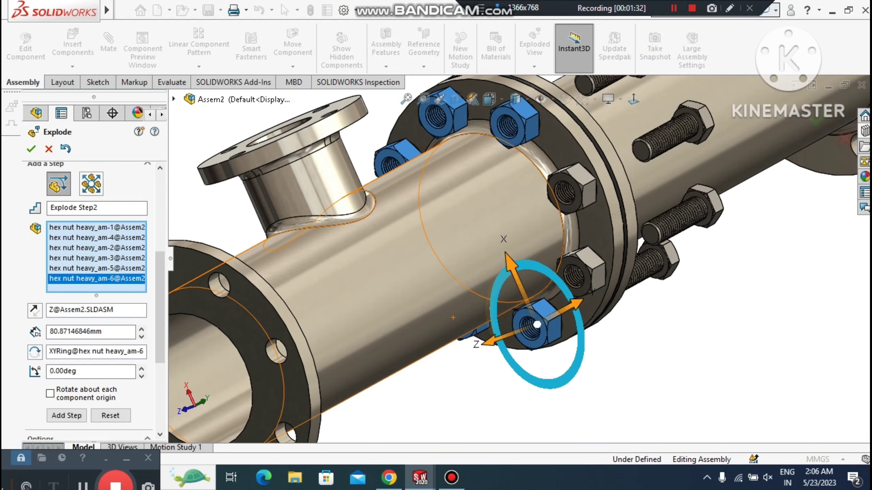
pyautogui.click(583, 169)
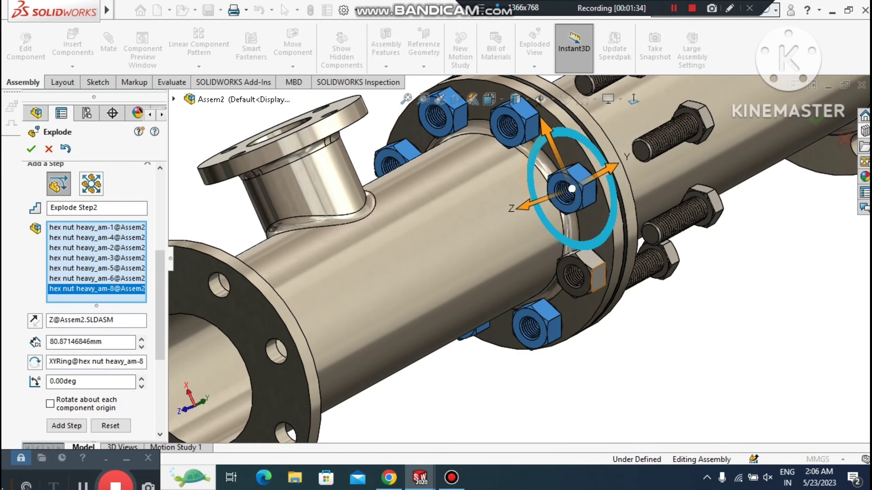
pyautogui.click(599, 271)
pyautogui.scroll(3, 522, 261)
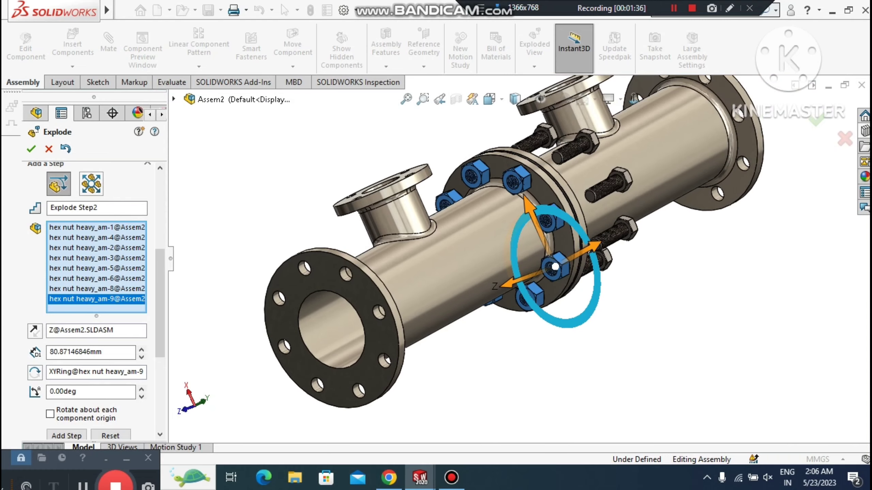
# - Explode the eight hex nuts about 77 mm along the Y axis, away from the screws, and complete the explode step
pyautogui.moveTo(522, 261); pyautogui.dragTo(634, 266, button='middle')
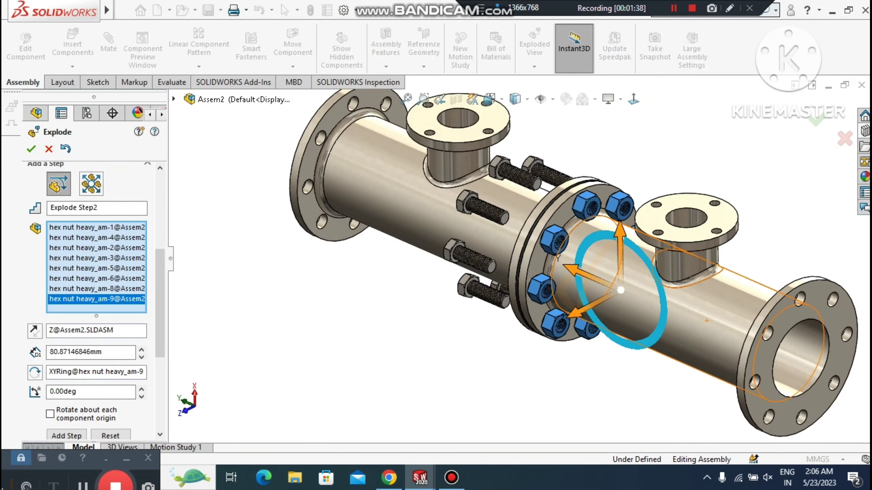
pyautogui.scroll(2, 529, 267)
pyautogui.scroll(-2, 634, 261)
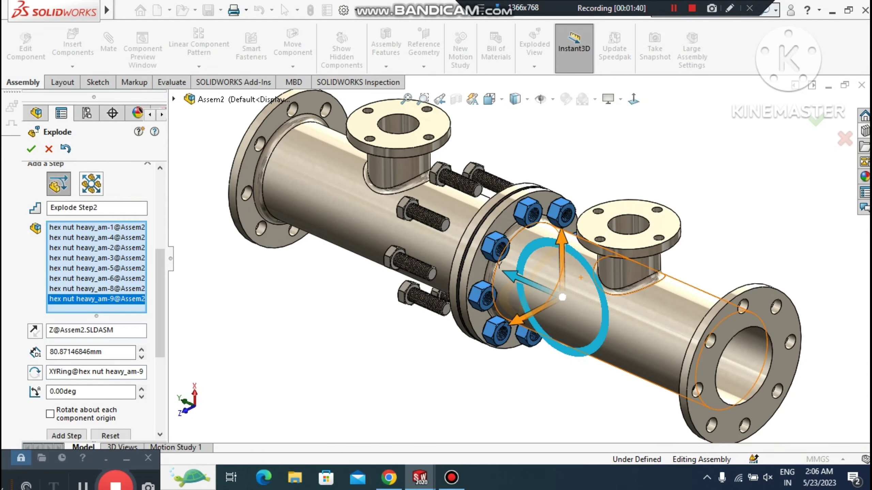
pyautogui.moveTo(510, 275); pyautogui.dragTo(567, 301)
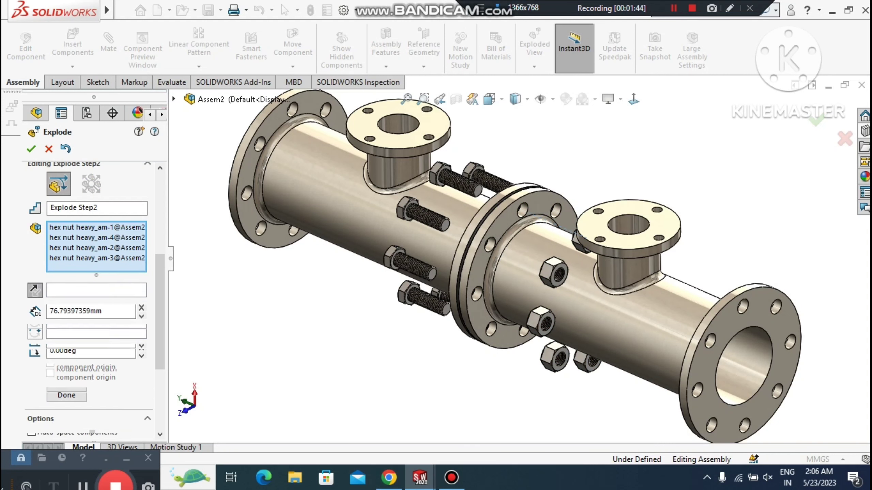
pyautogui.scroll(1, 522, 259)
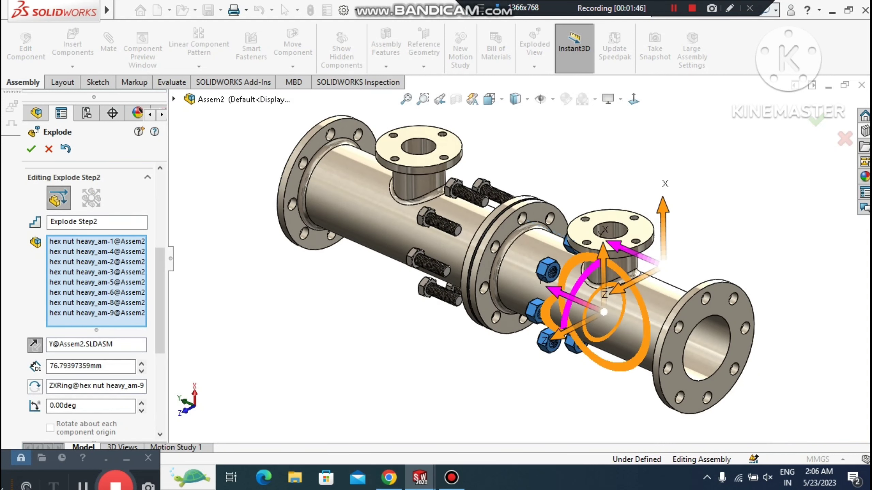
pyautogui.moveTo(161, 308); pyautogui.dragTo(160, 330)
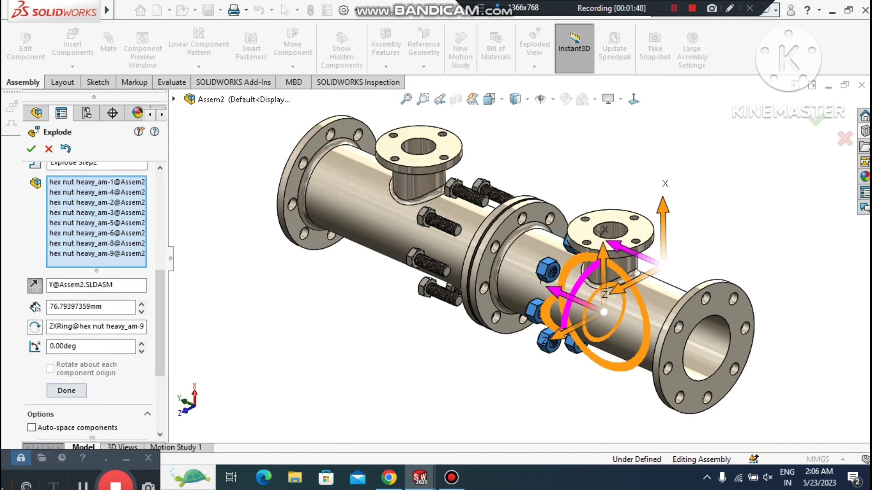
pyautogui.click(71, 392)
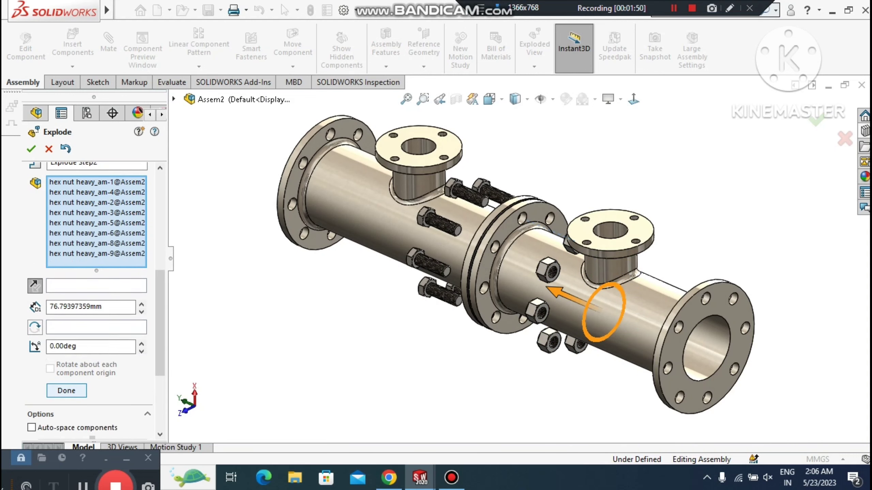
# - Explode the nut-side tee fitting about 34 mm along the Y axis, away from the gasket, and complete the explode step
pyautogui.click(604, 304)
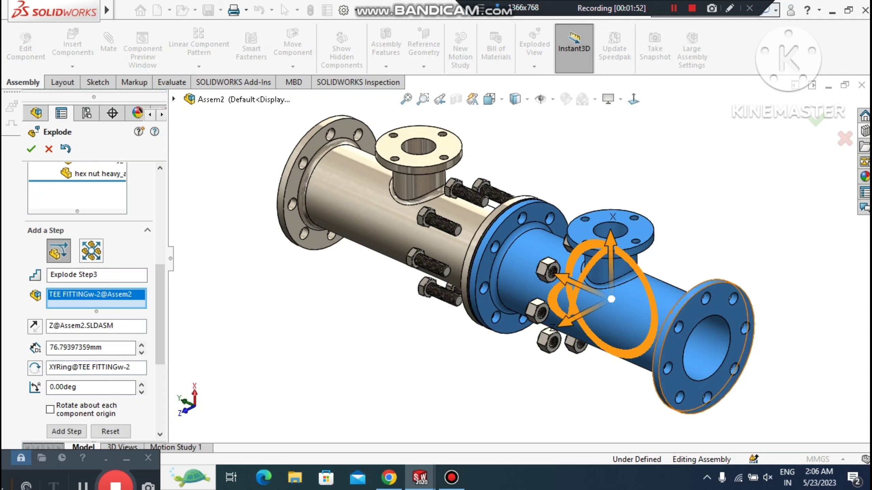
pyautogui.moveTo(561, 277); pyautogui.dragTo(579, 285)
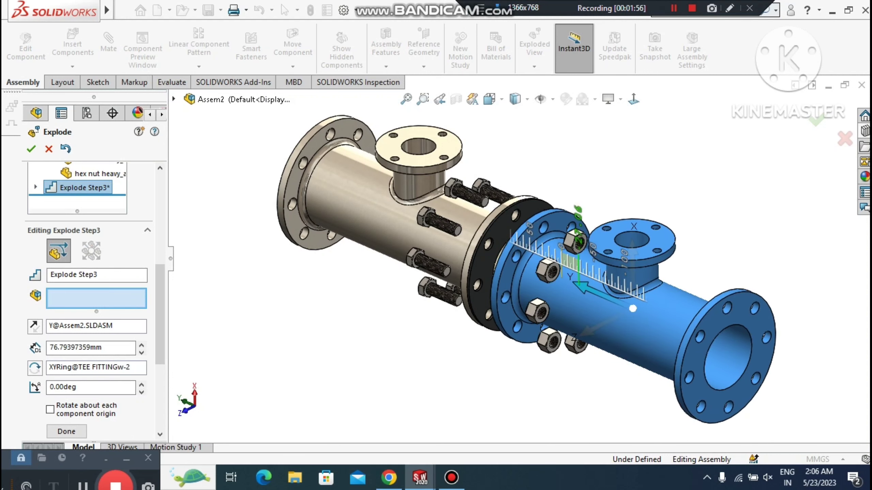
pyautogui.click(633, 309)
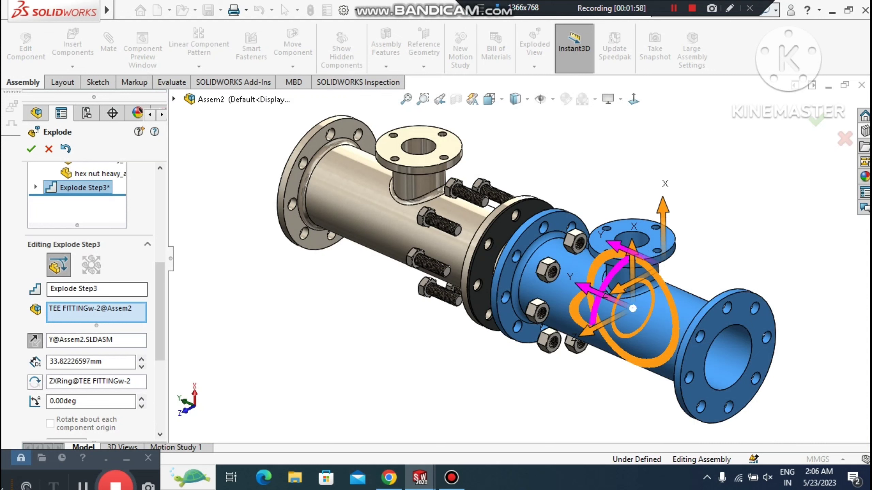
pyautogui.moveTo(160, 287); pyautogui.dragTo(159, 323)
pyautogui.click(66, 343)
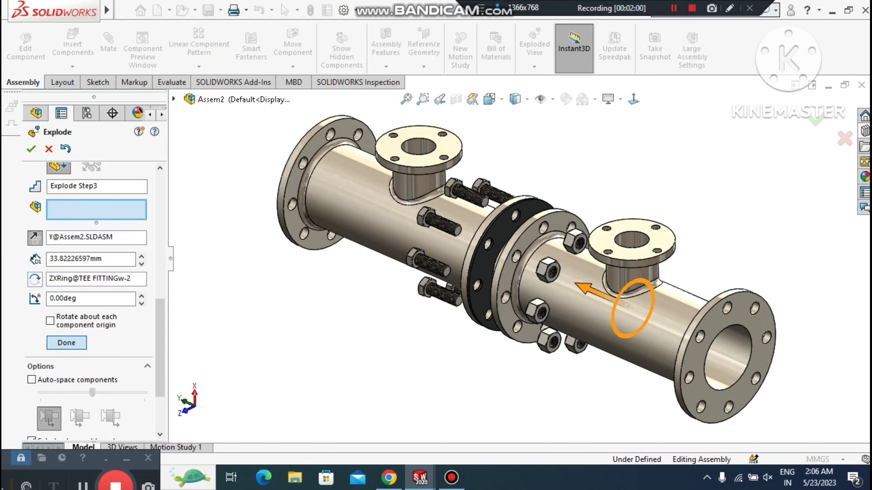
# - Explode the screw-side tee fitting about 66 mm along the Y axis, away from the gasket, and accept the exploded view
pyautogui.click(347, 200)
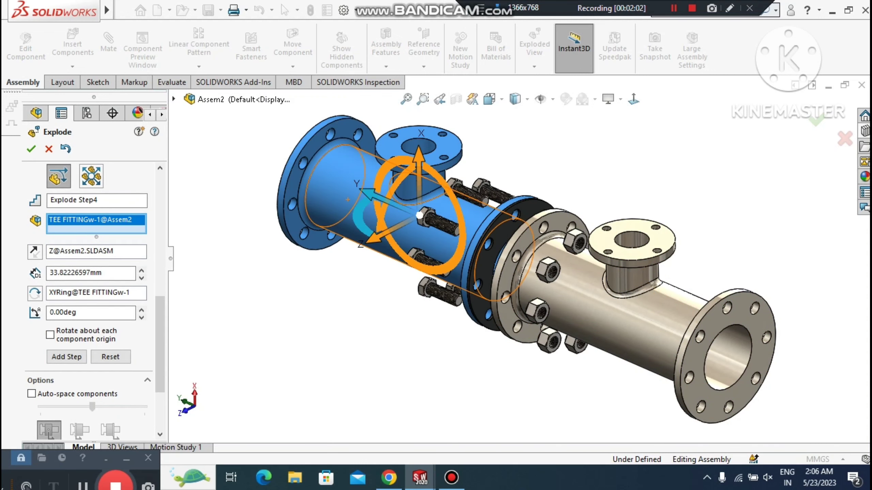
pyautogui.moveTo(387, 201); pyautogui.dragTo(342, 182)
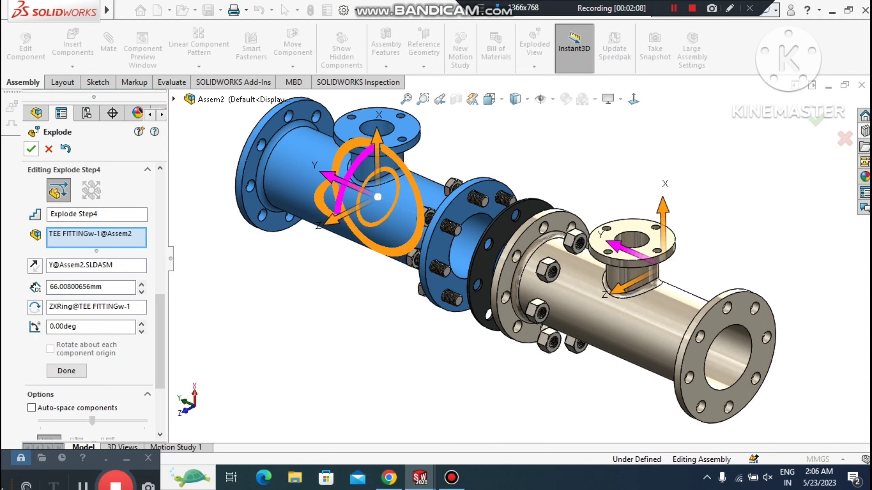
pyautogui.click(31, 149)
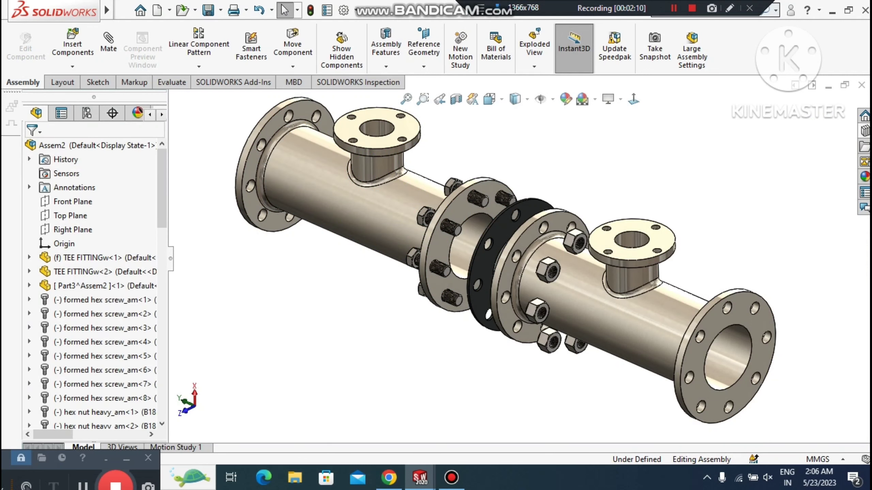
# - Turn on shadows in shaded mode for the exploded assembly
pyautogui.moveTo(446, 258); pyautogui.dragTo(556, 258, button='middle')
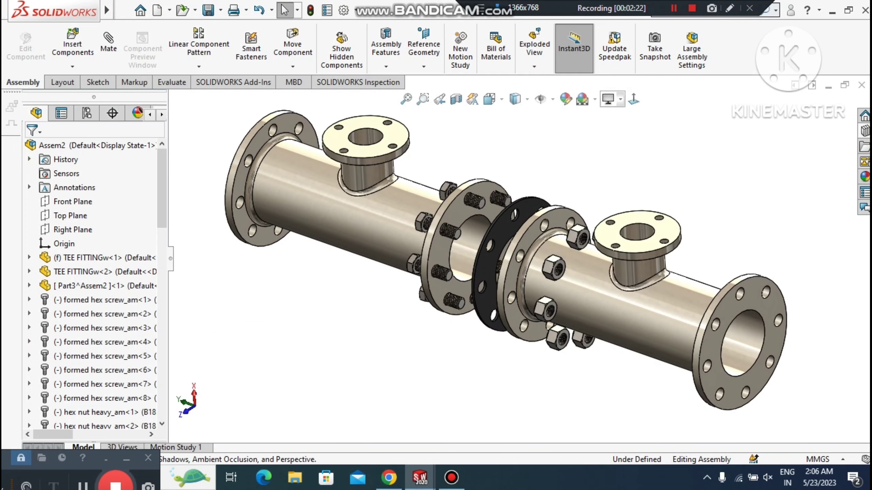
pyautogui.click(620, 99)
pyautogui.click(624, 133)
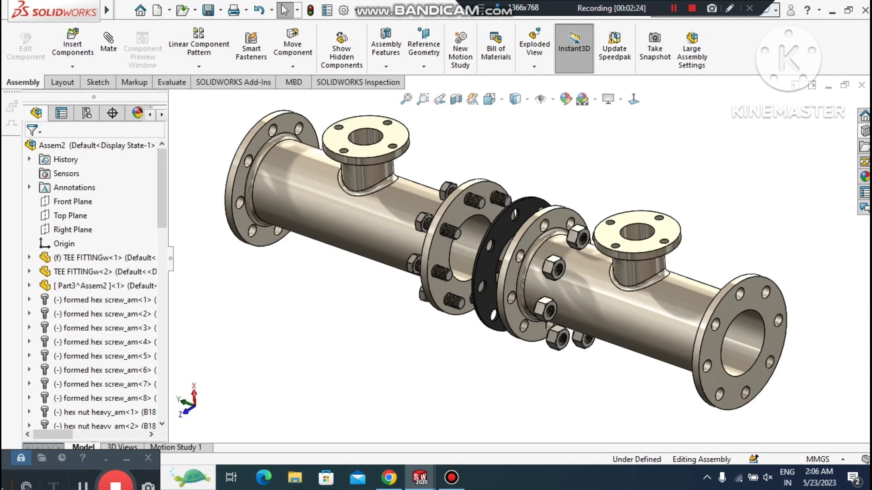
# - Try ambient occlusion on the exploded assembly, view it from another angle, and switch the effect off again
pyautogui.click(620, 99)
pyautogui.click(616, 148)
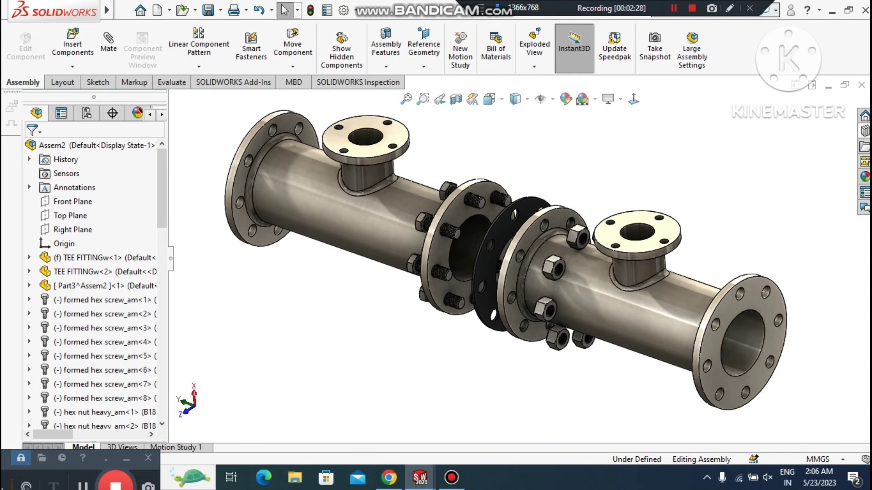
pyautogui.moveTo(593, 233); pyautogui.dragTo(614, 203, button='middle')
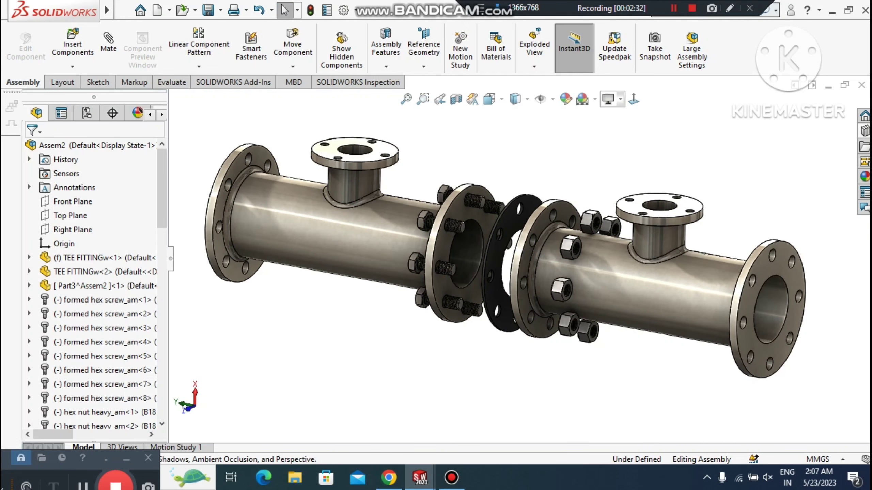
pyautogui.click(620, 99)
pyautogui.click(645, 146)
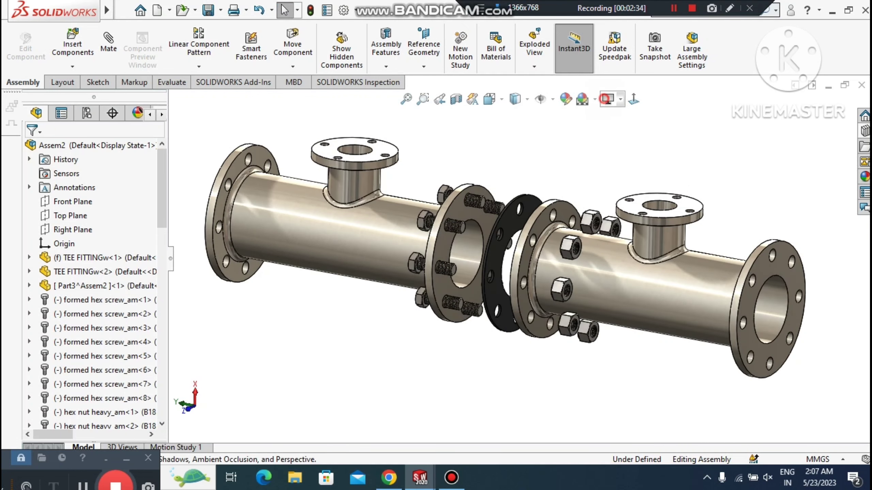
# - Switch the display to perspective and examine the exploded flange joint up close and from another angle
pyautogui.click(619, 99)
pyautogui.click(635, 163)
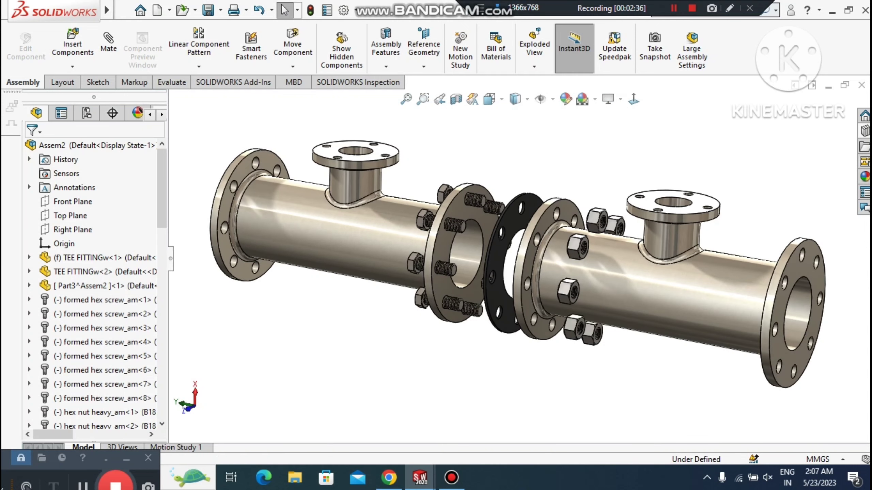
pyautogui.moveTo(518, 241); pyautogui.dragTo(484, 271, button='middle')
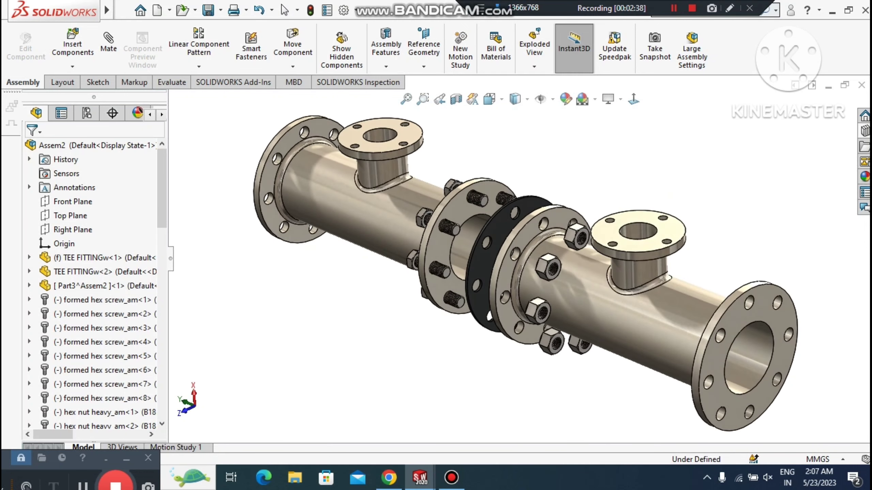
pyautogui.scroll(-3, 512, 275)
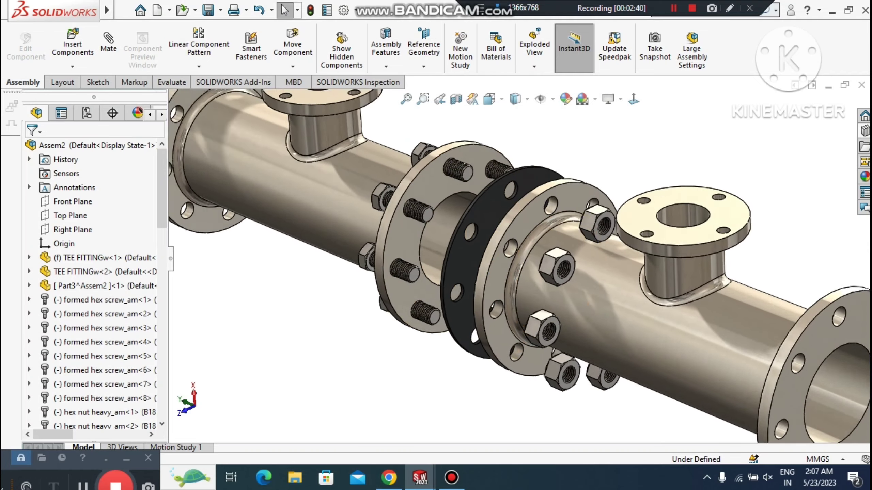
pyautogui.scroll(3, 512, 275)
pyautogui.moveTo(512, 275); pyautogui.dragTo(531, 276, button='middle')
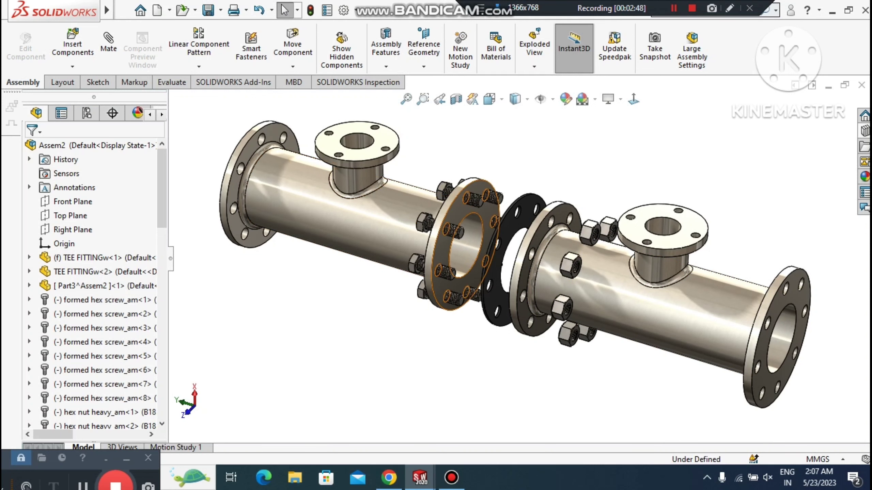
# - Start another exploded view of the tee fitting assembly
pyautogui.click(534, 42)
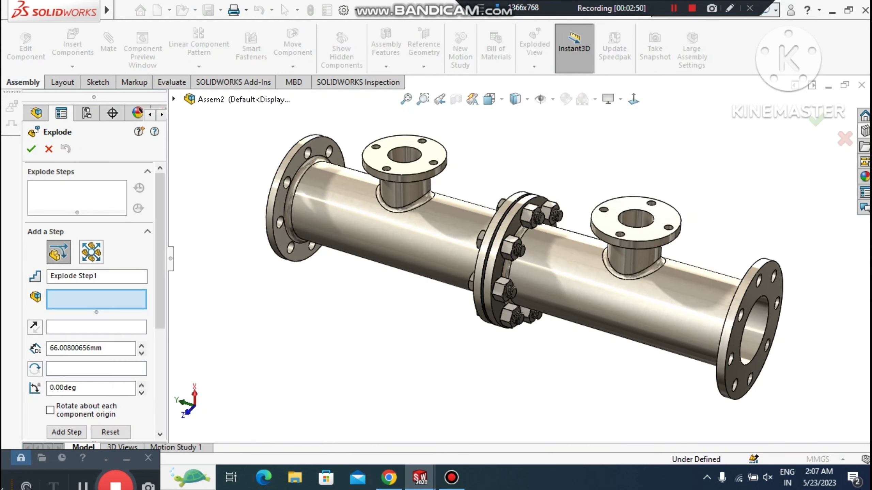